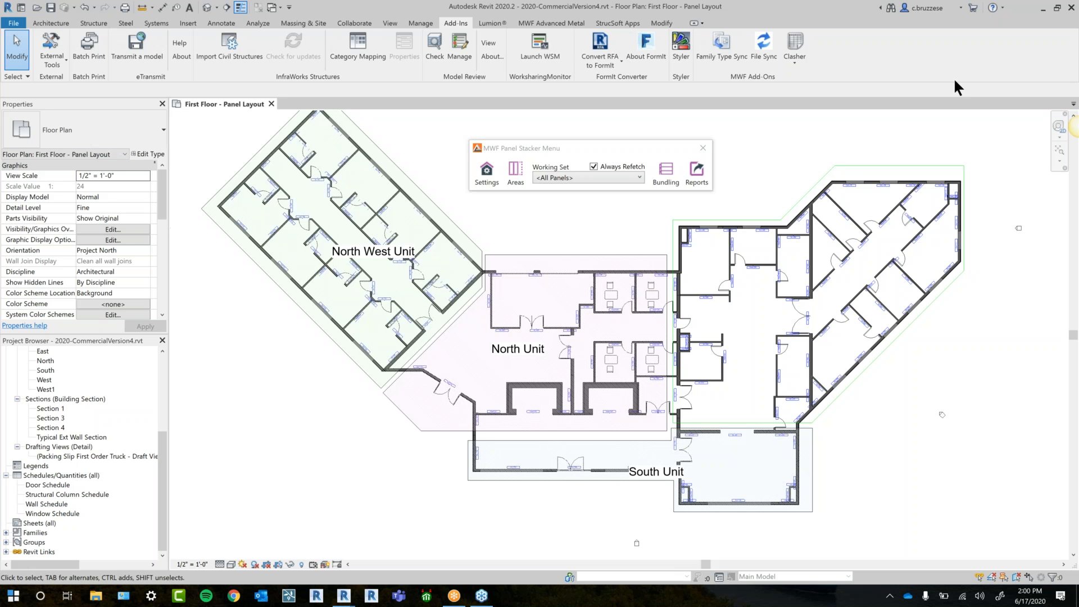
left_click(566, 21)
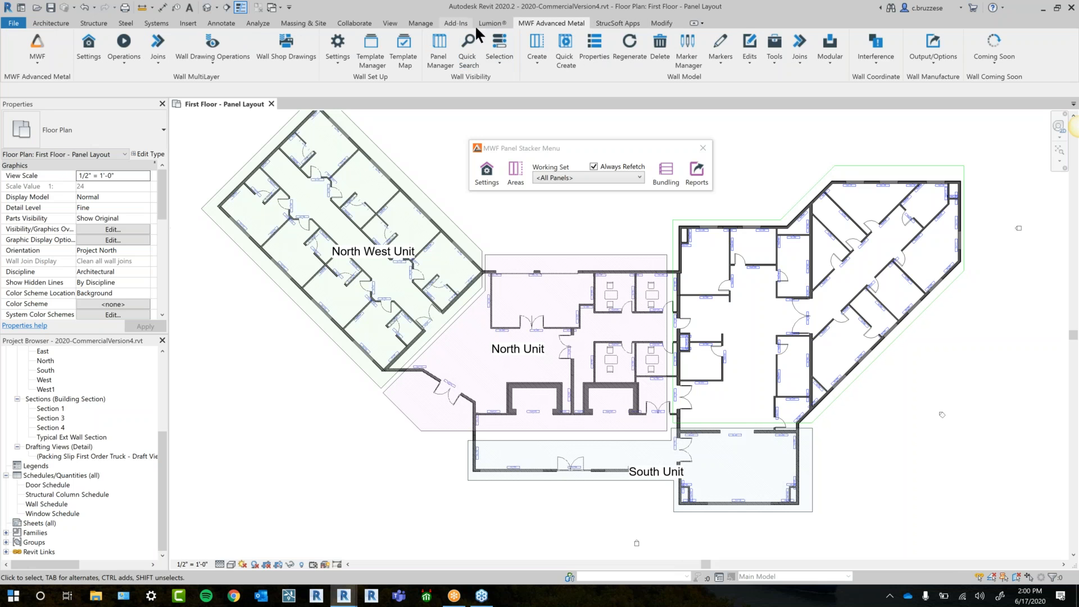
left_click(599, 23)
left_click(564, 24)
middle_click_drag(589, 251, 540, 273)
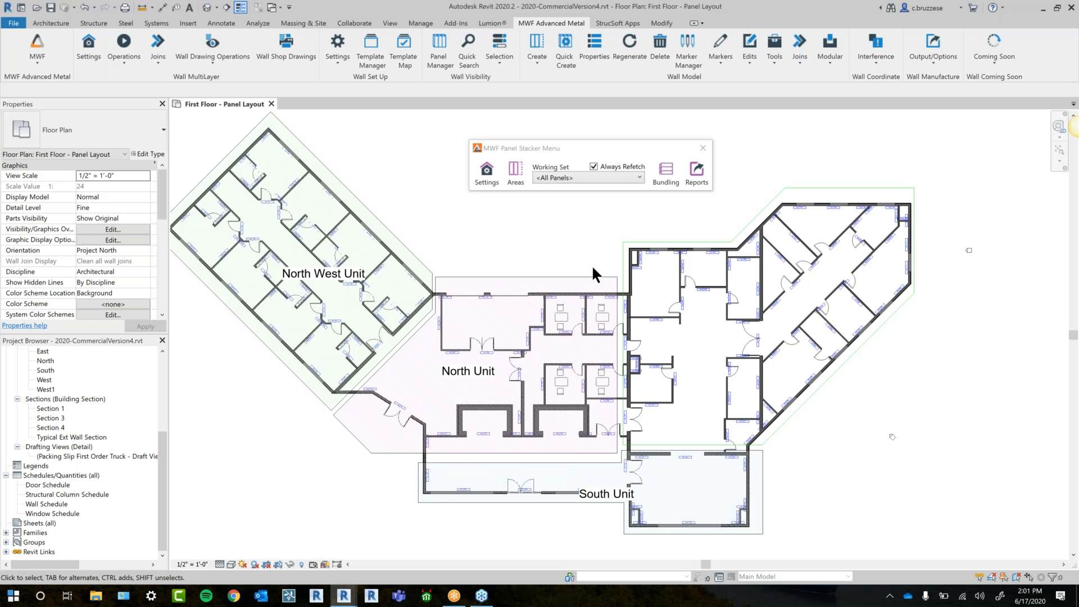
Launch the MWF Panel Stacker external tool and place its menu window in the free area above the floor plan
left_click_drag(588, 147, 563, 164)
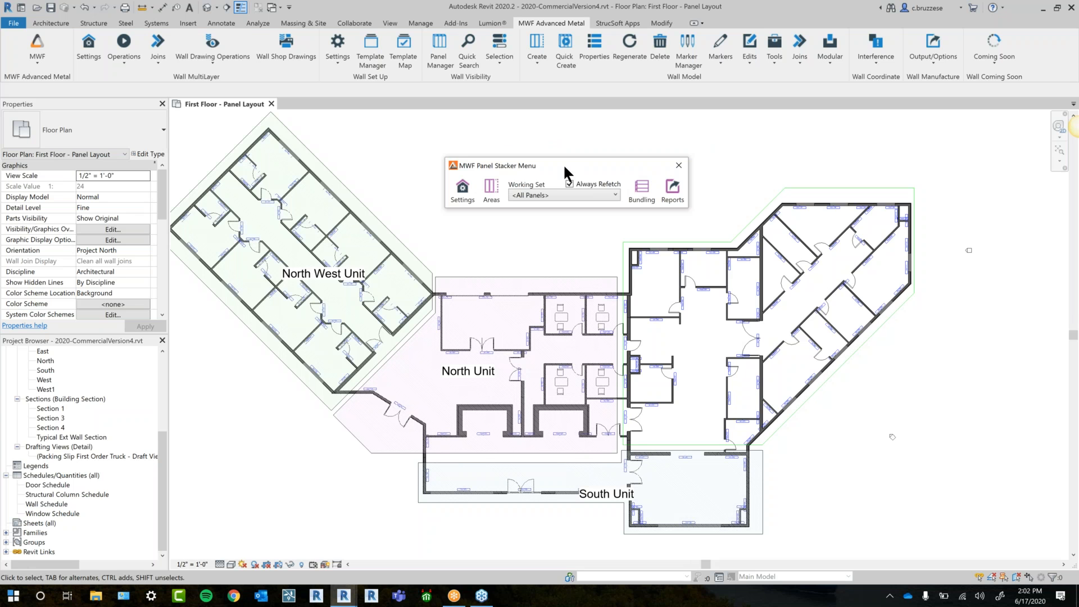
left_click(468, 23)
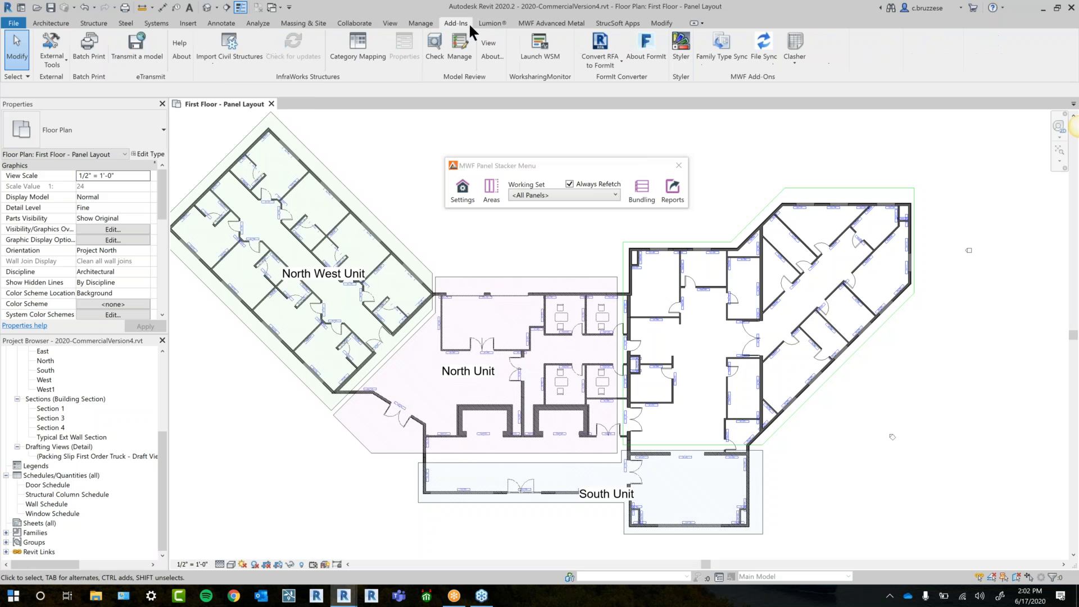
left_click(64, 54)
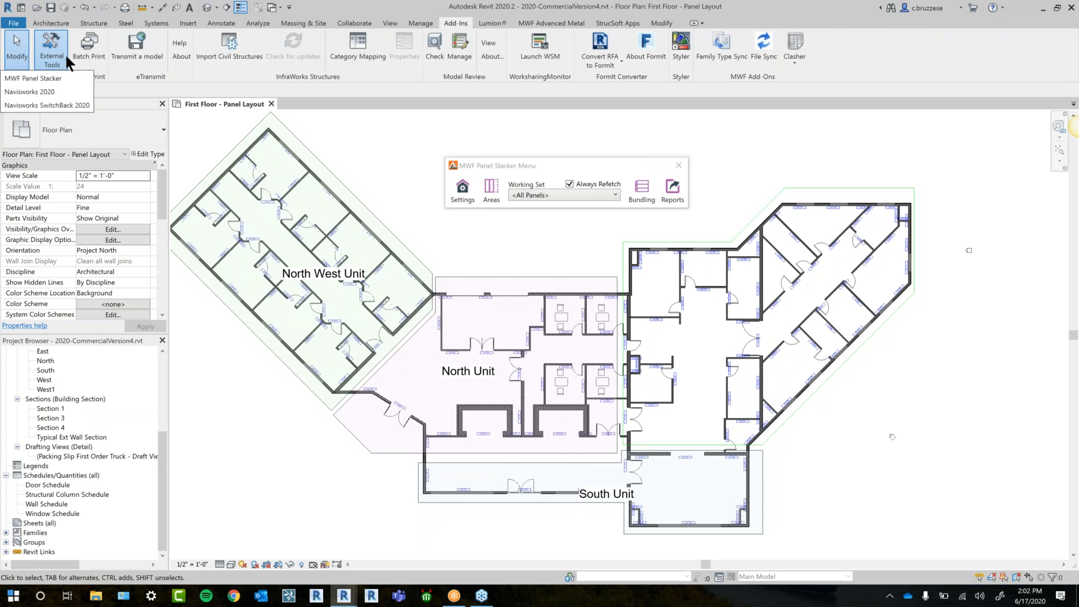
left_click(56, 78)
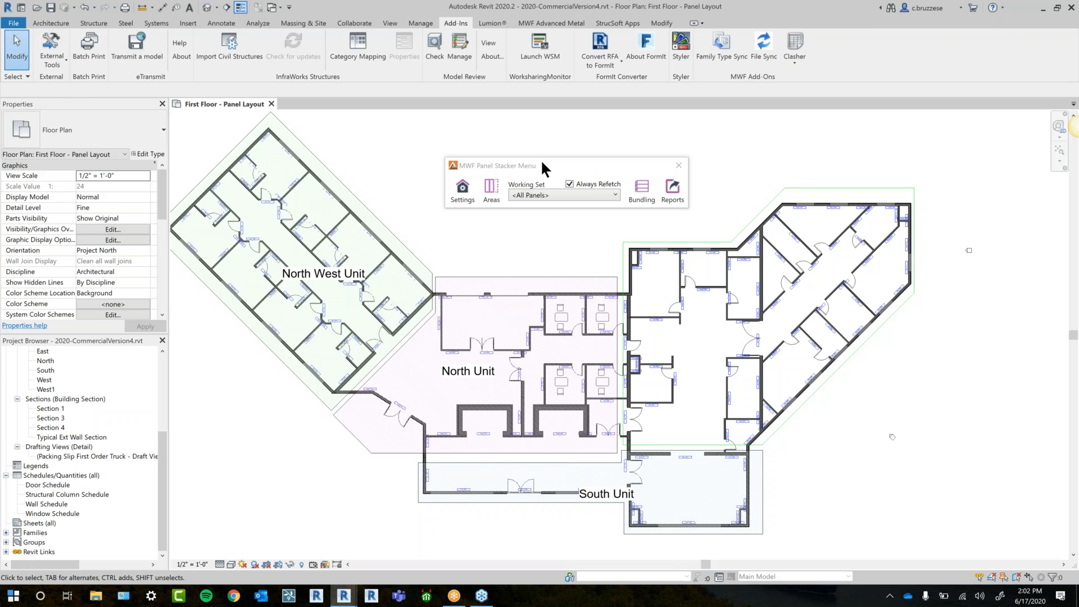
left_click_drag(541, 163, 498, 157)
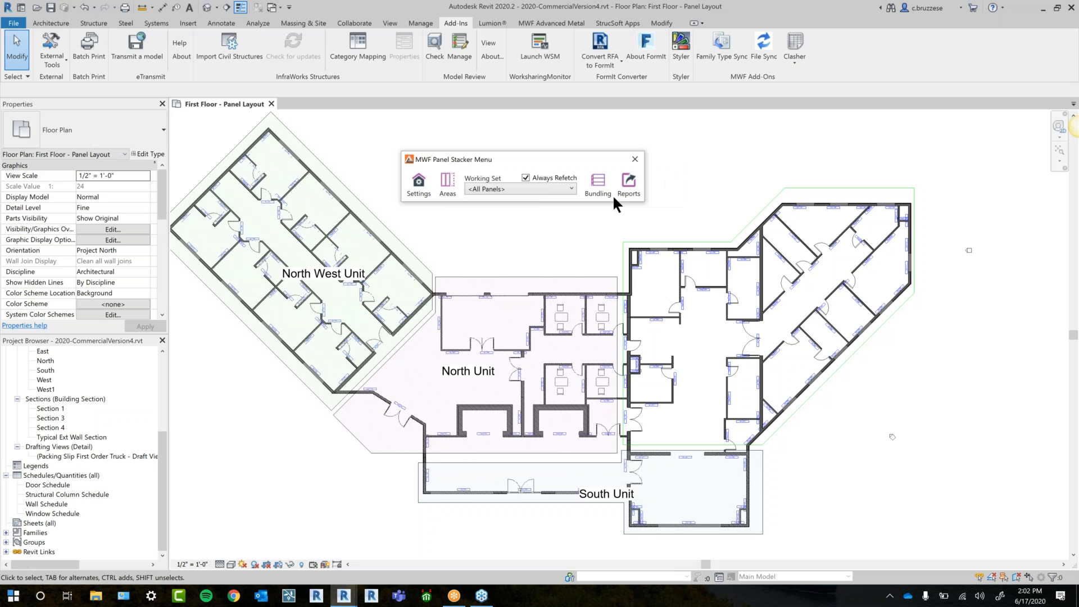
left_click(892, 132)
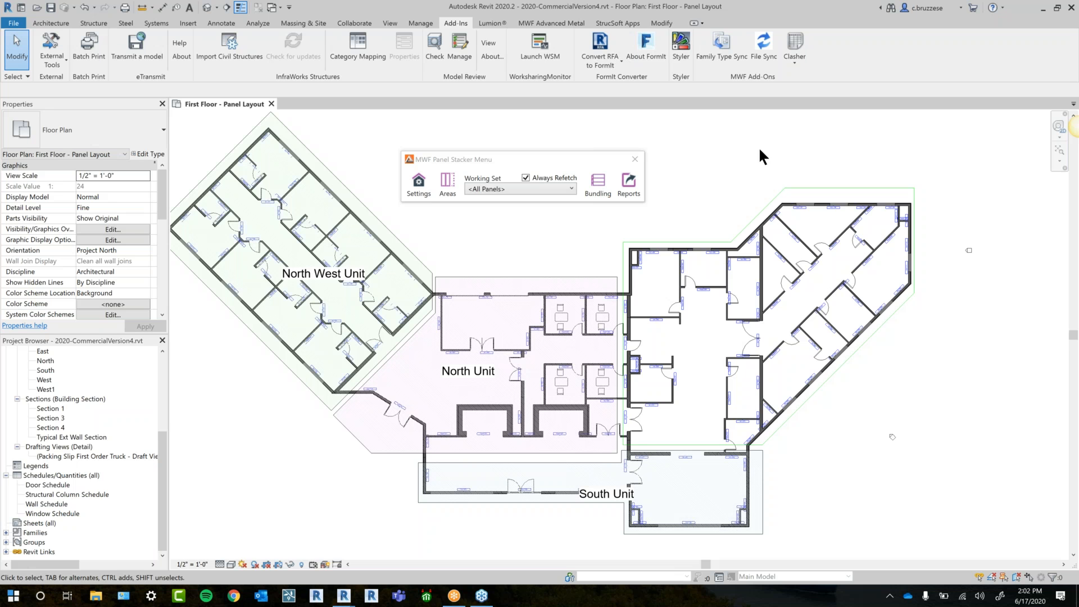
left_click_drag(494, 157, 510, 158)
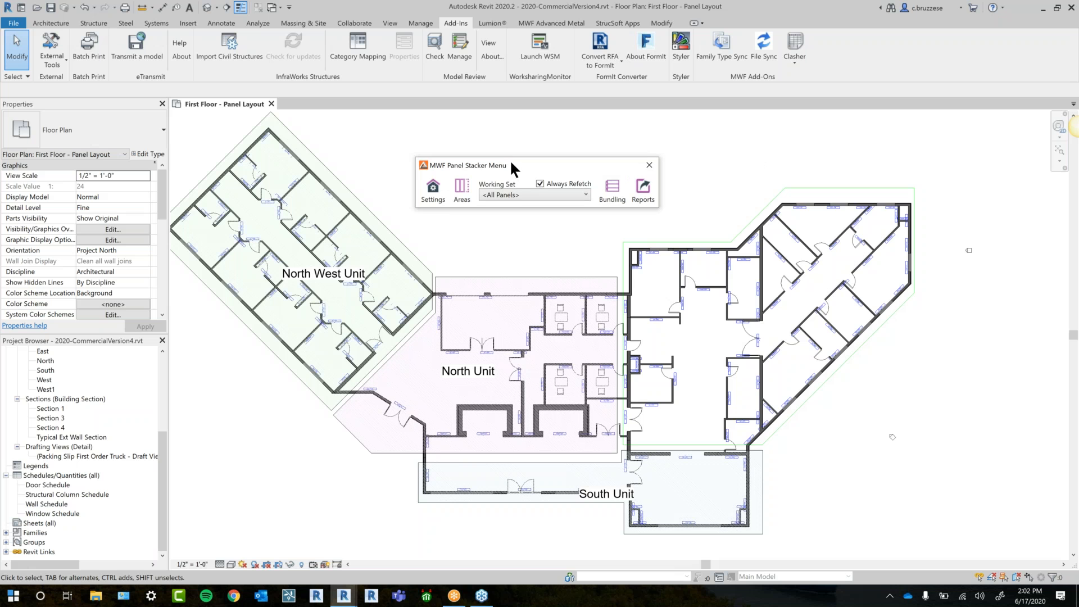
Confirm the bundle object display options with Bundle Name, Panel Name(s) and Pack Name enabled
left_click(433, 191)
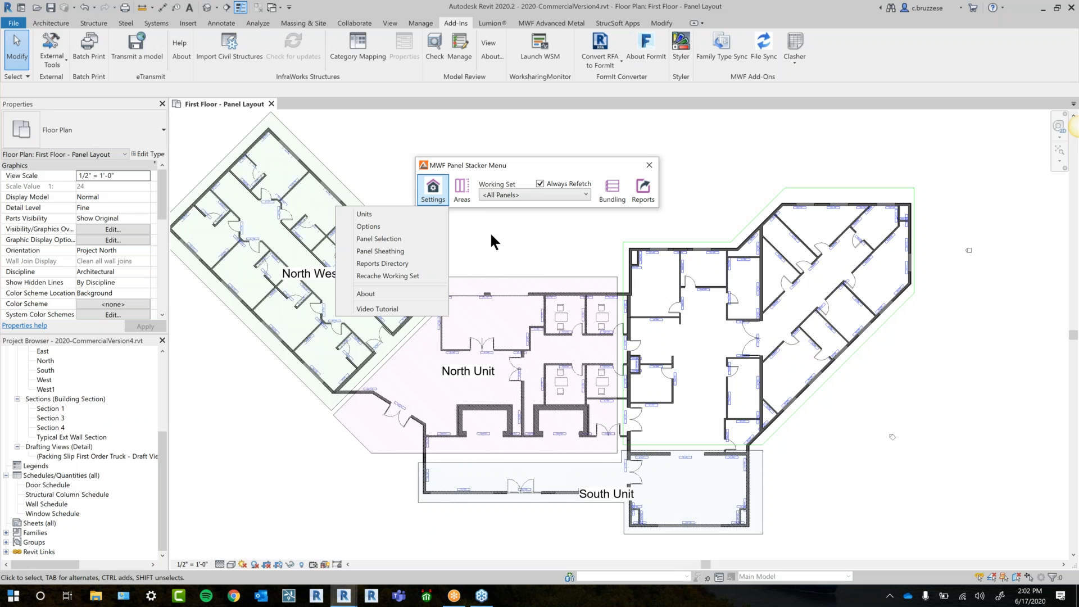
left_click(429, 230)
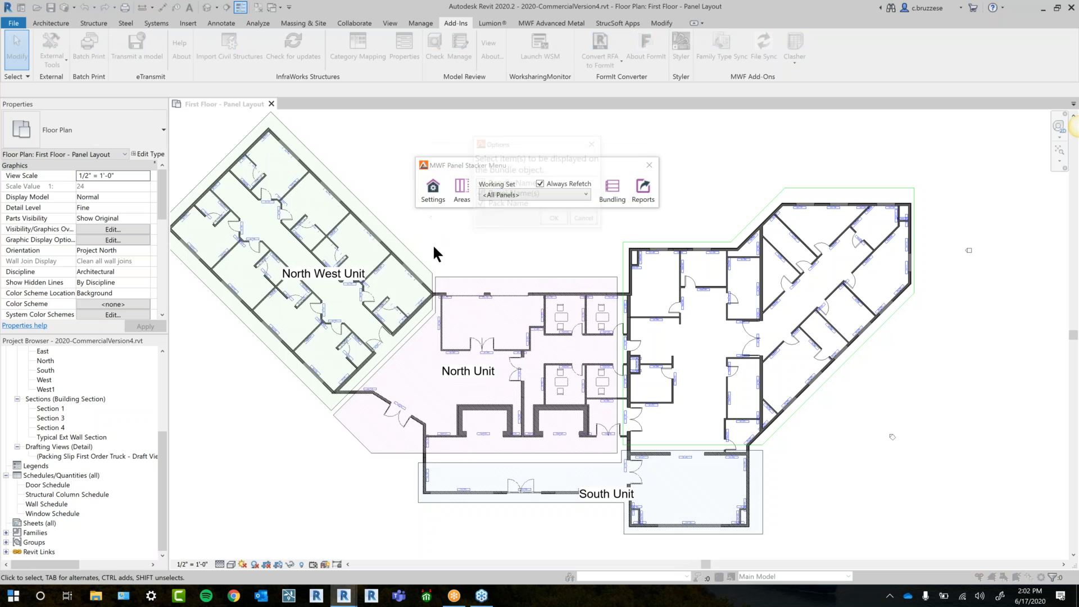
left_click_drag(537, 138, 511, 242)
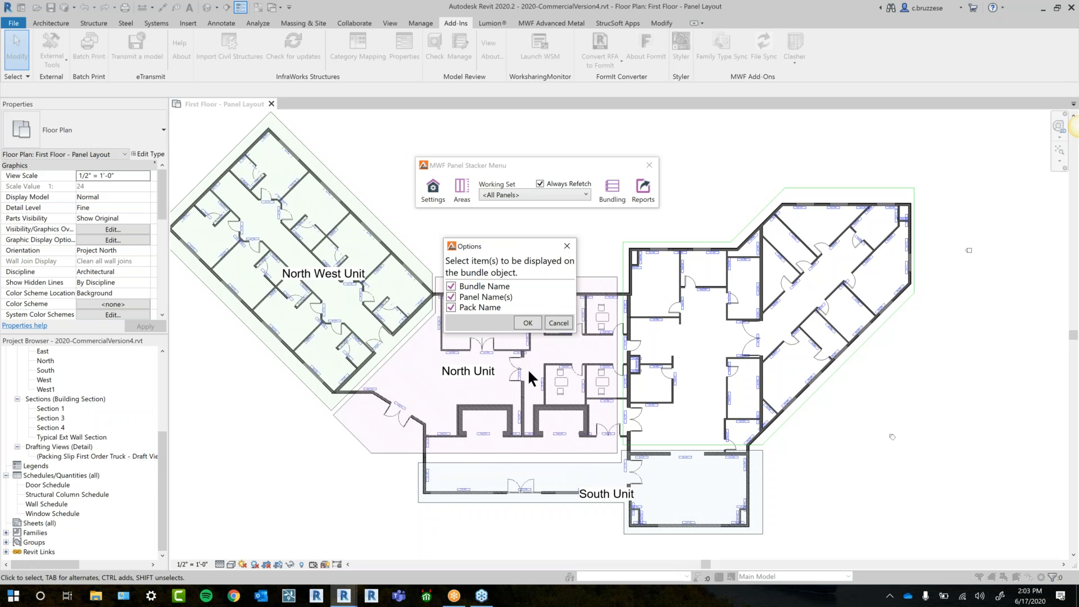
left_click(527, 323)
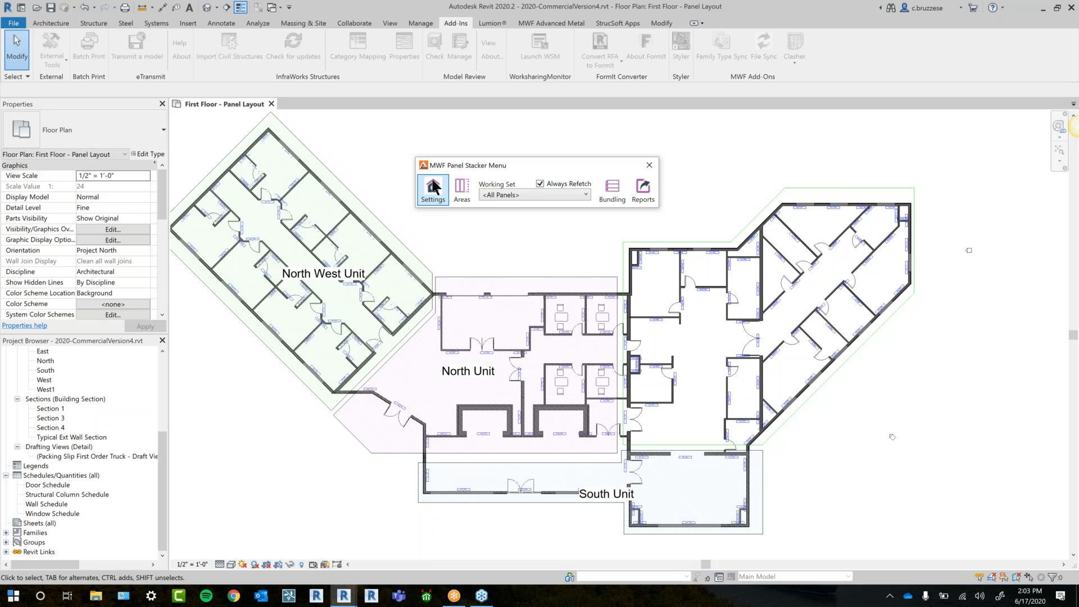
Set the Panel Stacker's panel selection to be based on Panel Label only, with Panel Member and Panel Host disabled
left_click(433, 187)
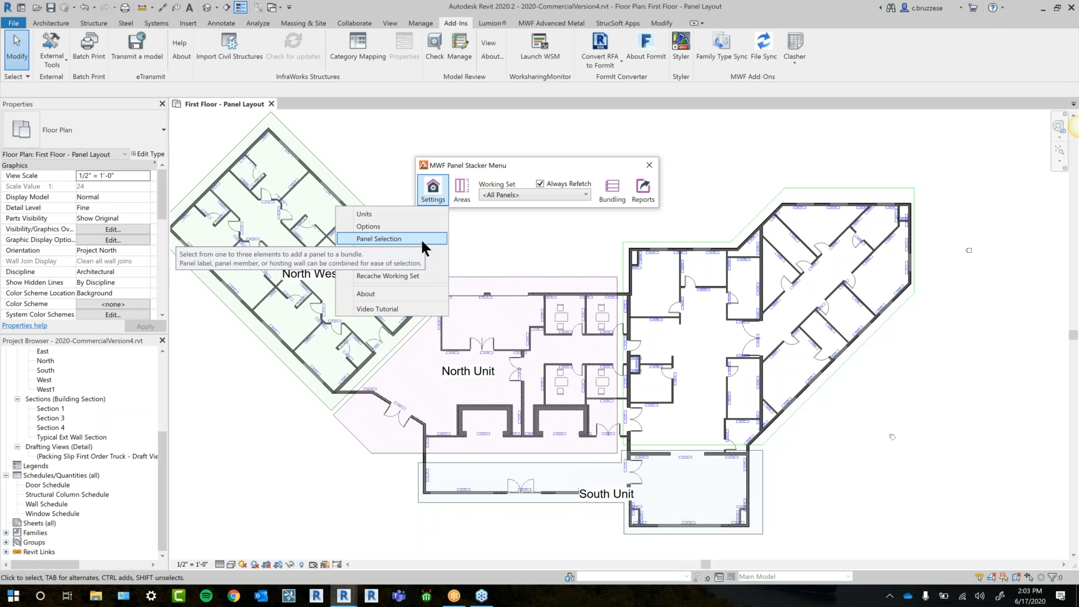
left_click(420, 238)
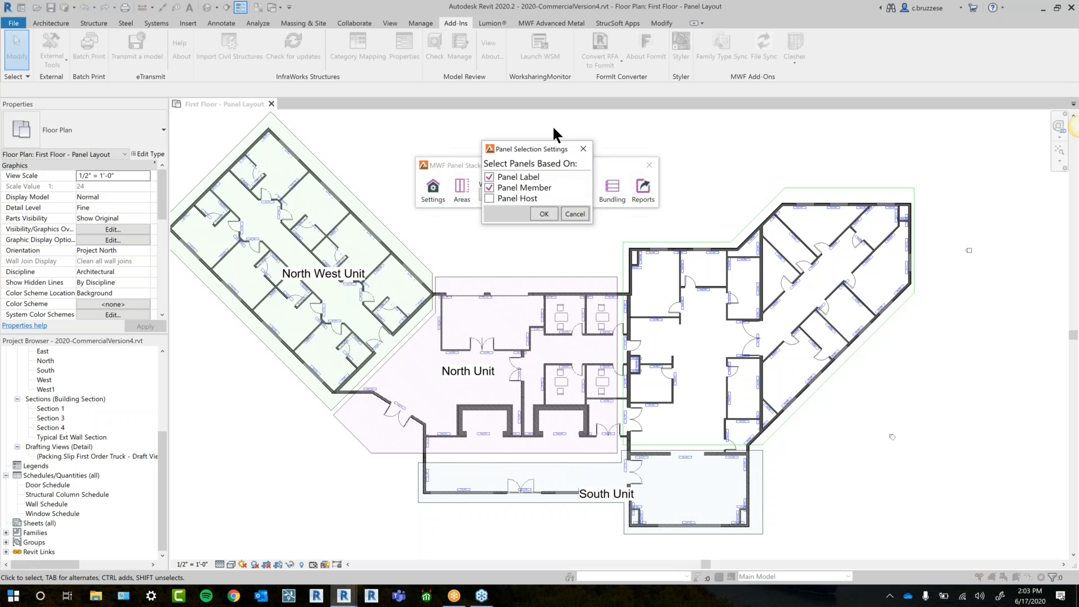
left_click_drag(528, 158, 478, 233)
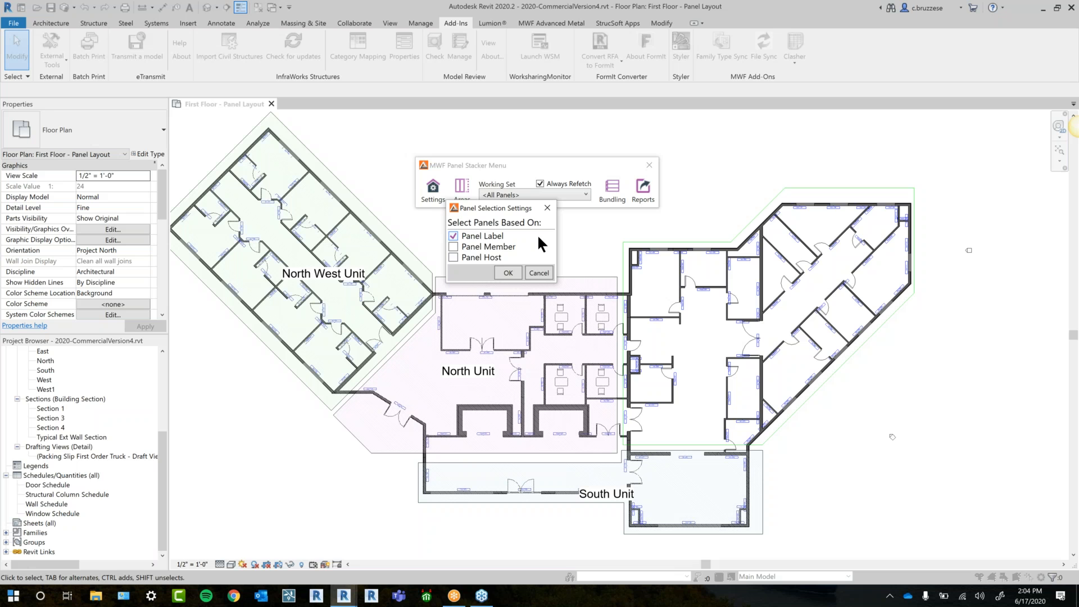
left_click(505, 273)
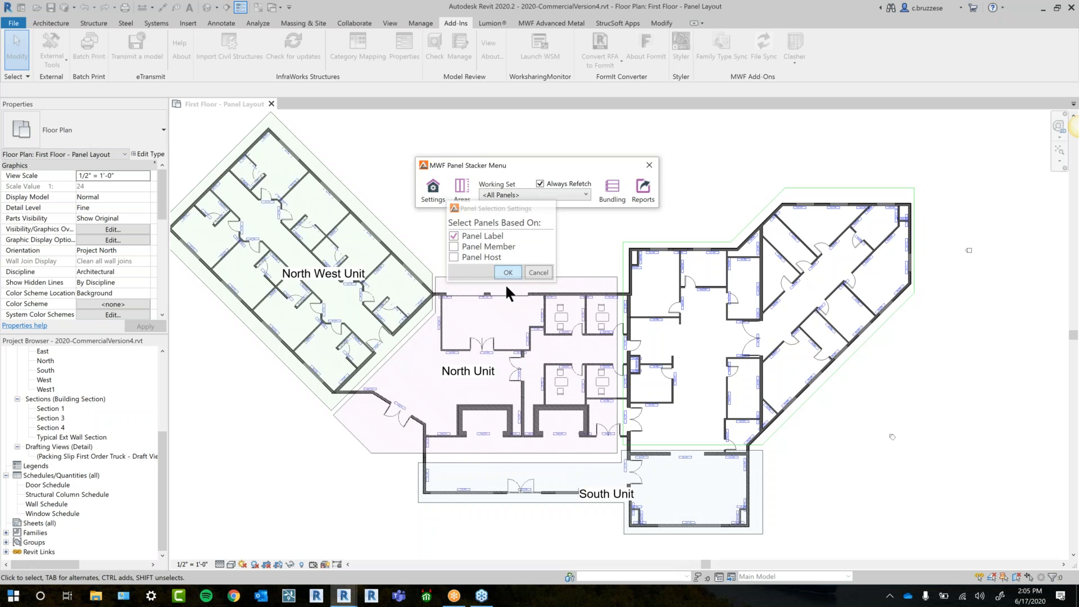
Open the Panel Stacker's Reports Directory settings to examine the root directory and the search options
left_click(434, 194)
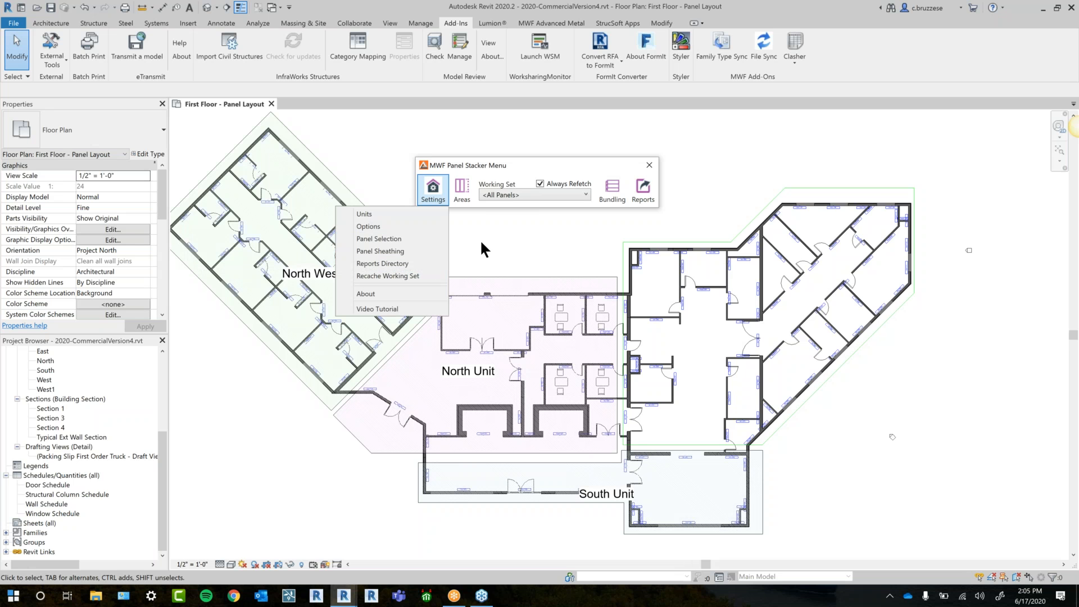
left_click(437, 264)
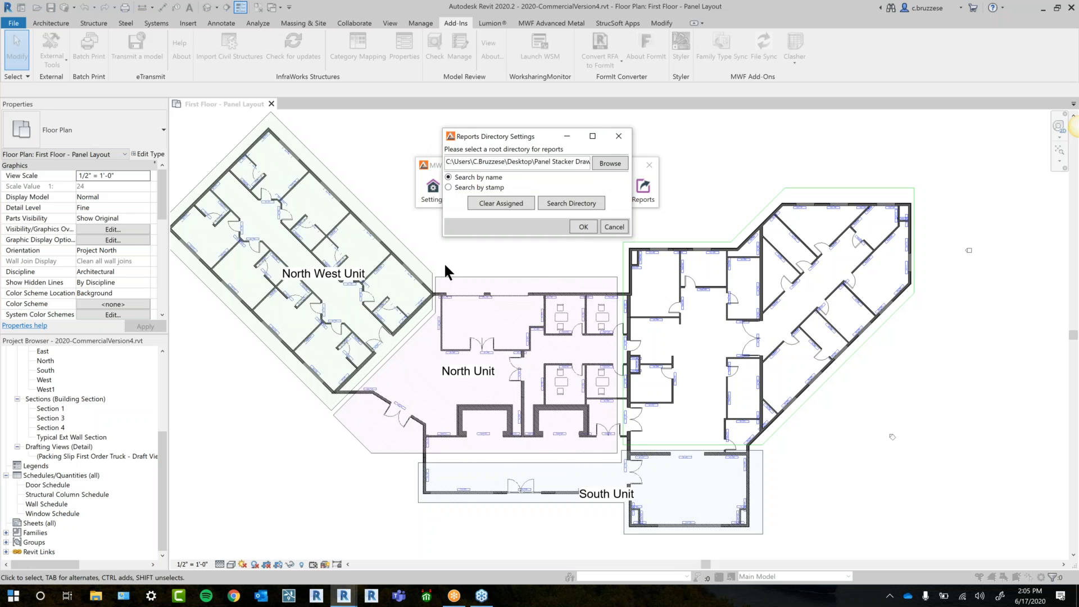
left_click_drag(490, 132, 486, 148)
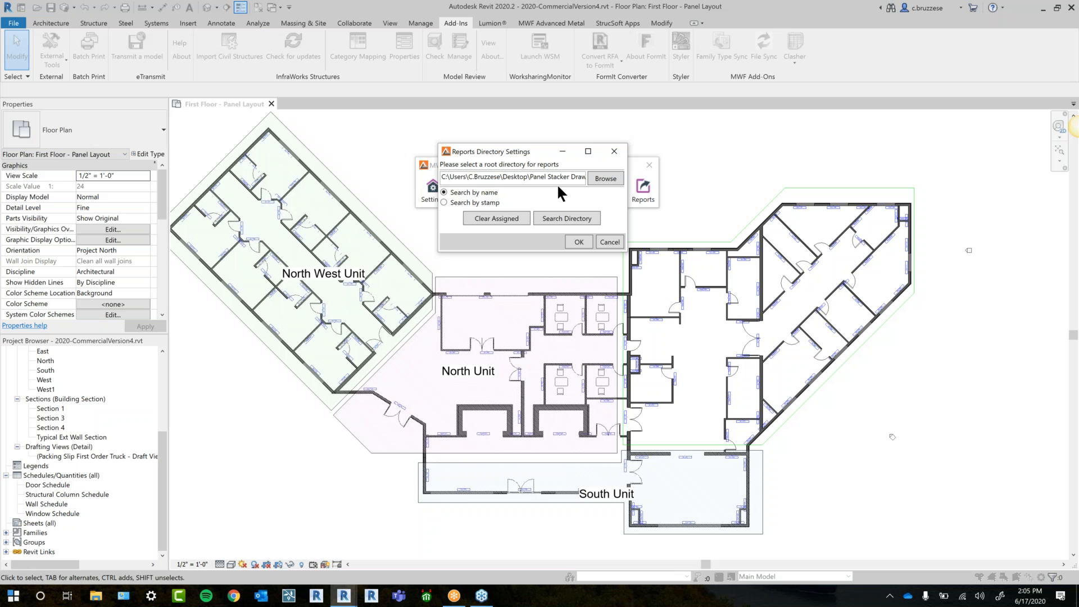
Switch to File Explorer, open the Panel Stacker Drawing Set folder containing 1001.pdf, and view that panel drawing before closing it
left_click(95, 596)
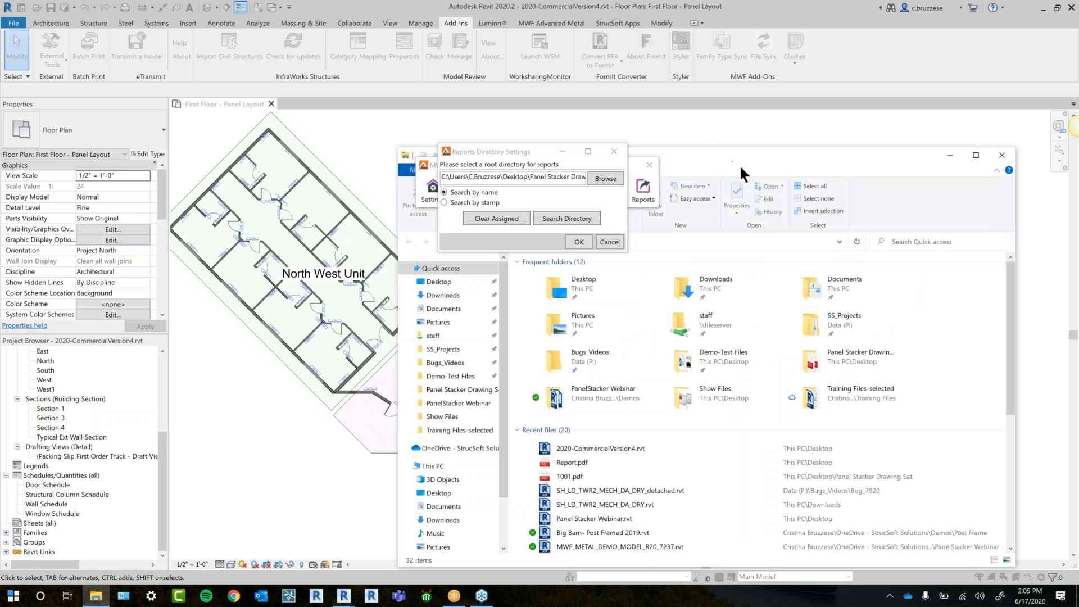
left_click_drag(740, 164, 779, 187)
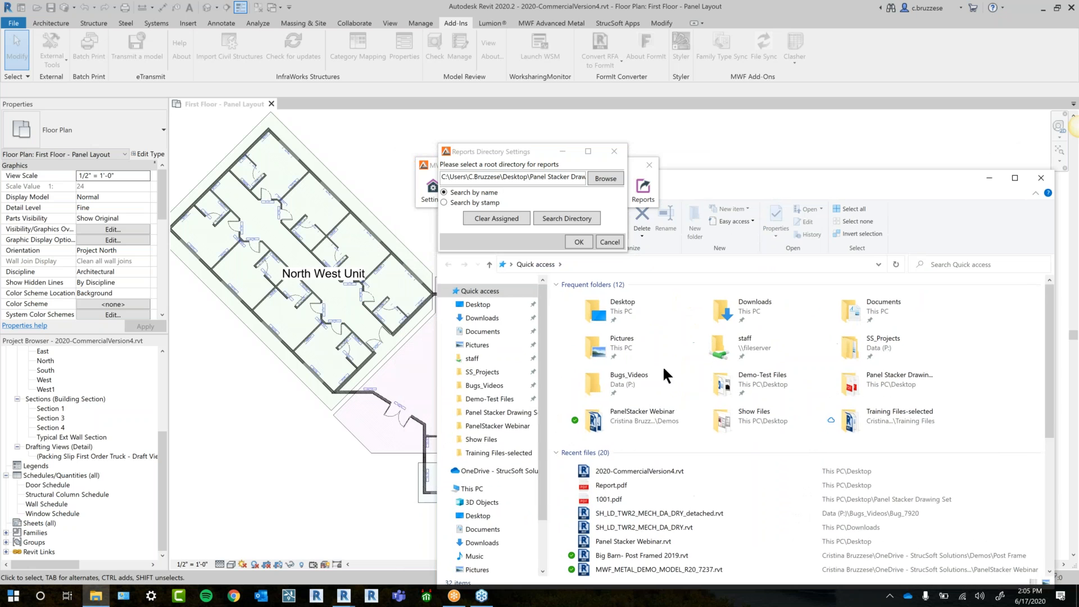
right_click(613, 495)
left_click(526, 471)
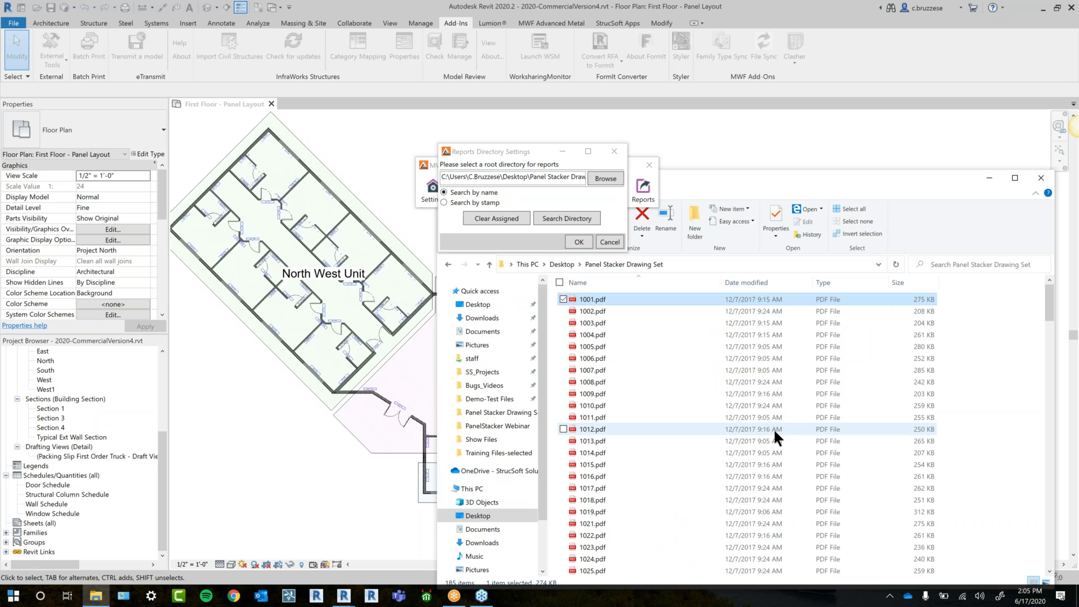
double_click(600, 300)
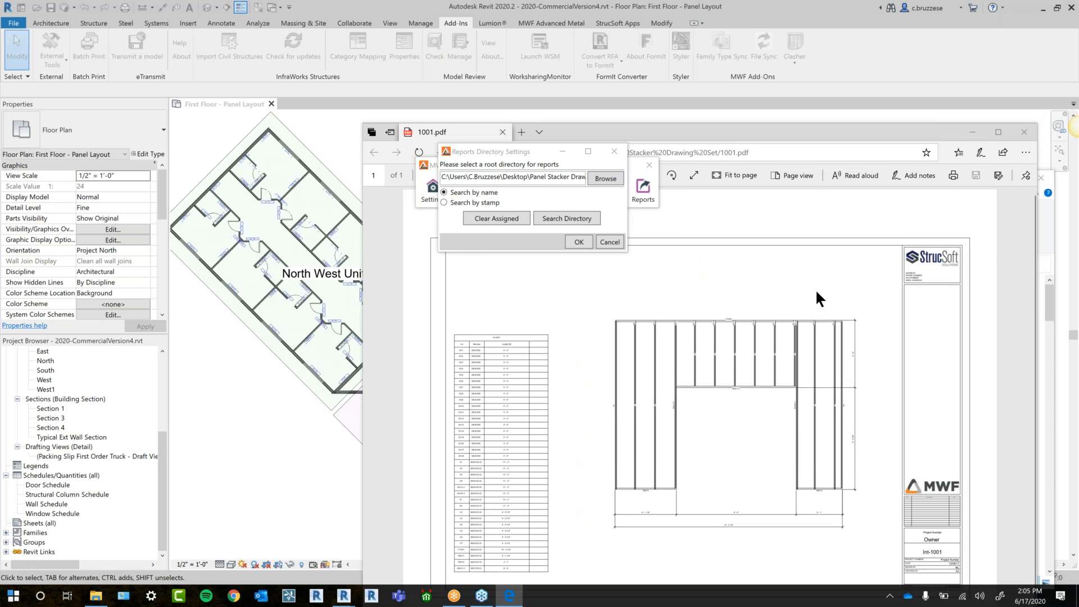
left_click_drag(777, 126, 651, 185)
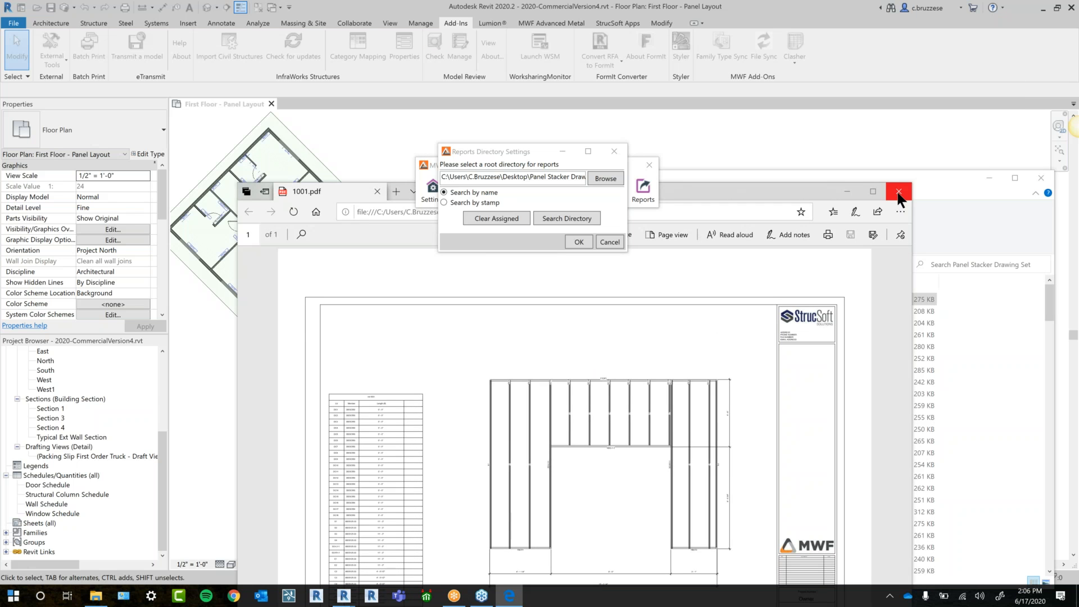
left_click(899, 192)
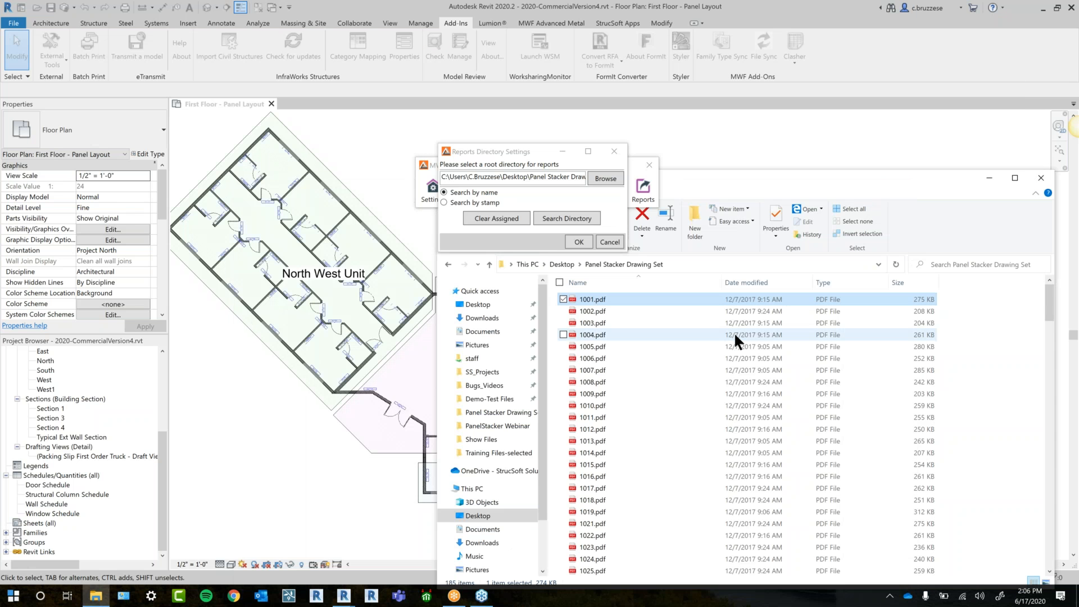
Look through the panel PDFs in the Panel Stacker Drawing Set folder and close the Reports Directory settings without changes
scroll(711, 440, "down", 4)
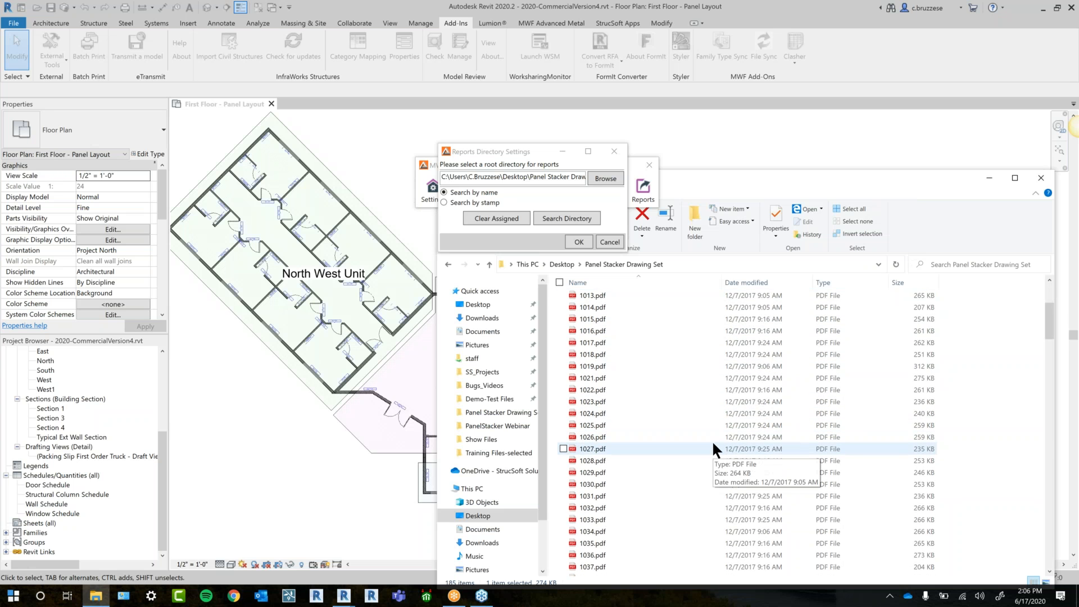
scroll(712, 448, "down", 14)
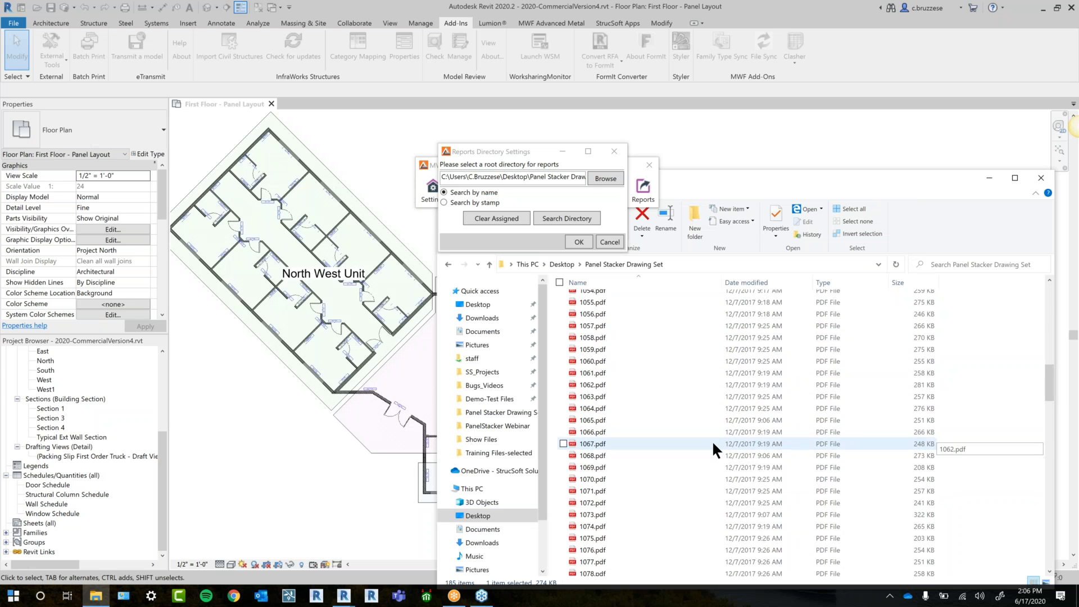
scroll(711, 440, "up", 18)
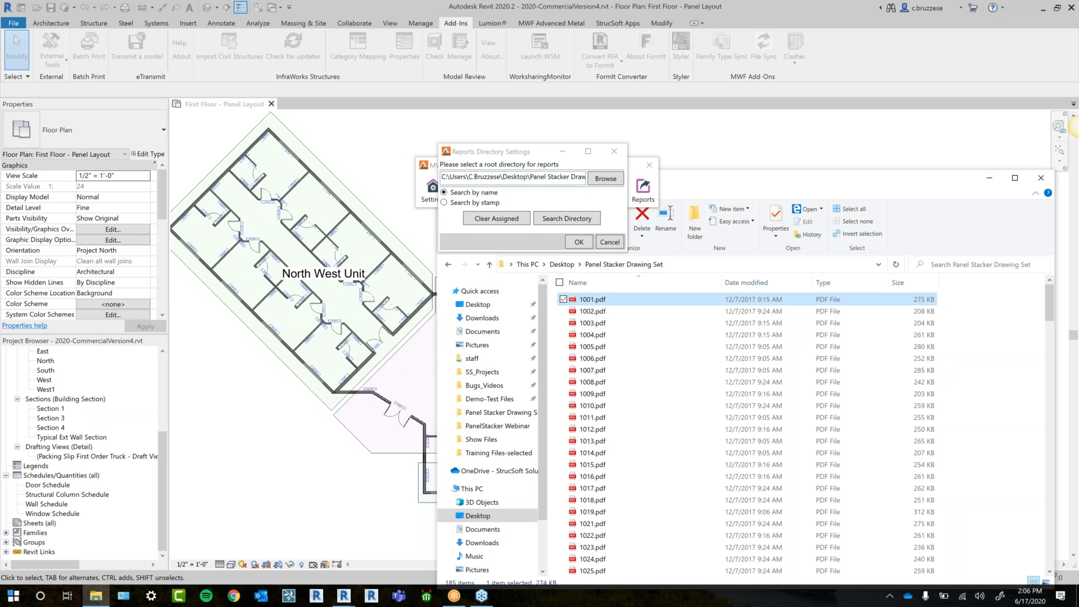
left_click_drag(465, 152, 422, 151)
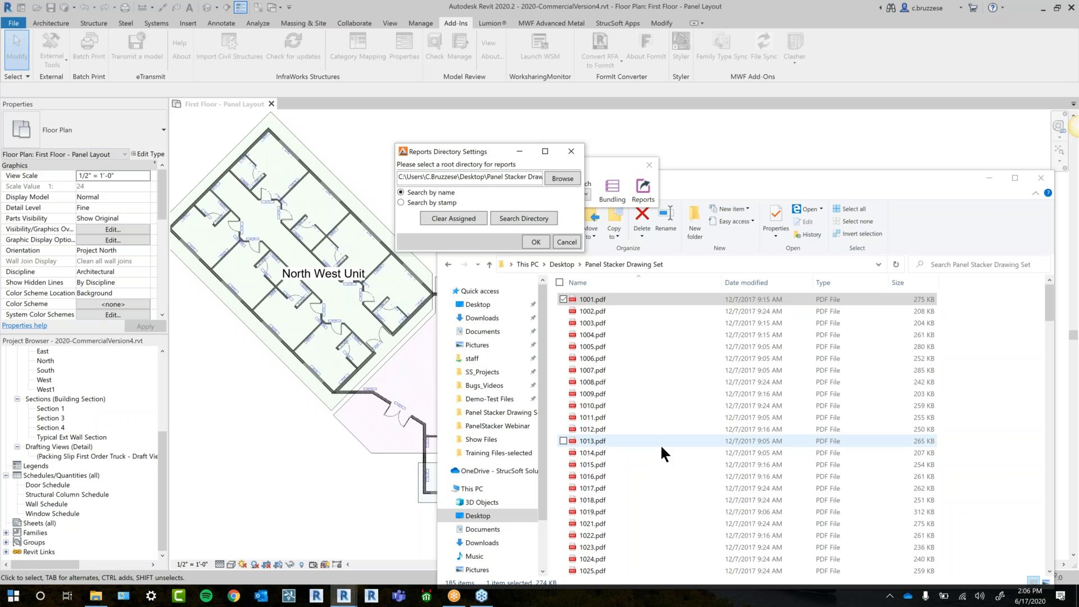
left_click(572, 151)
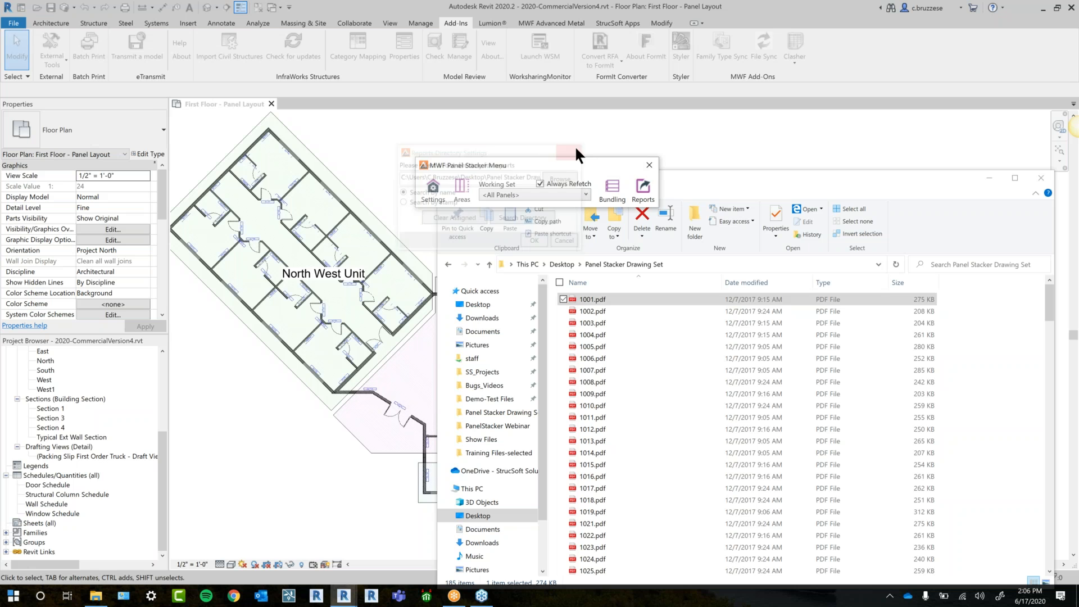
Close the drawing set folder window and recache the working set for <All Panels>
left_click_drag(556, 162, 373, 164)
left_click(253, 200)
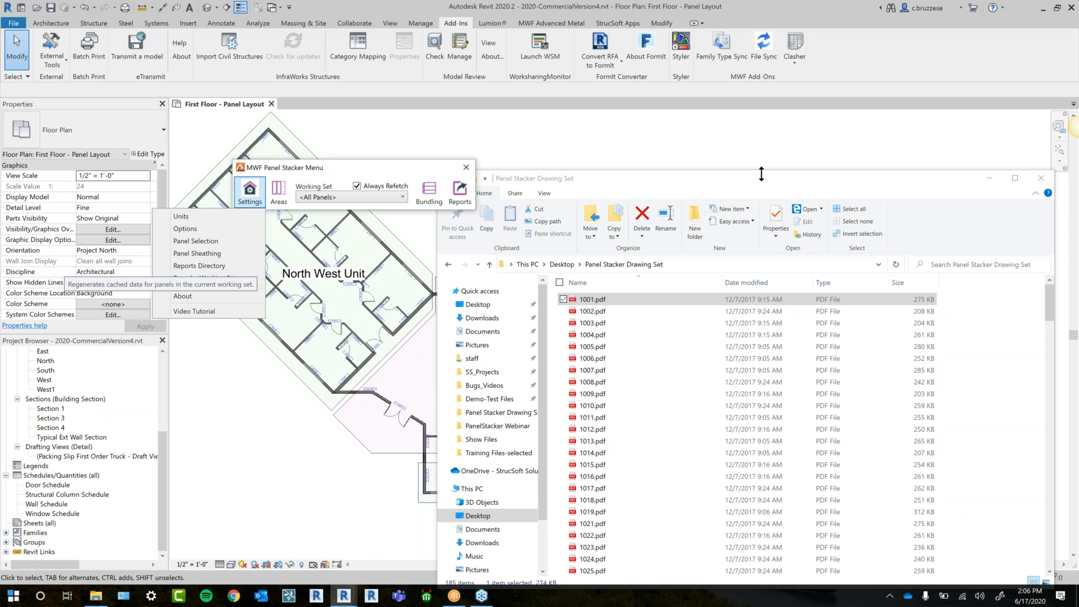
left_click_drag(747, 179, 537, 255)
left_click(819, 259)
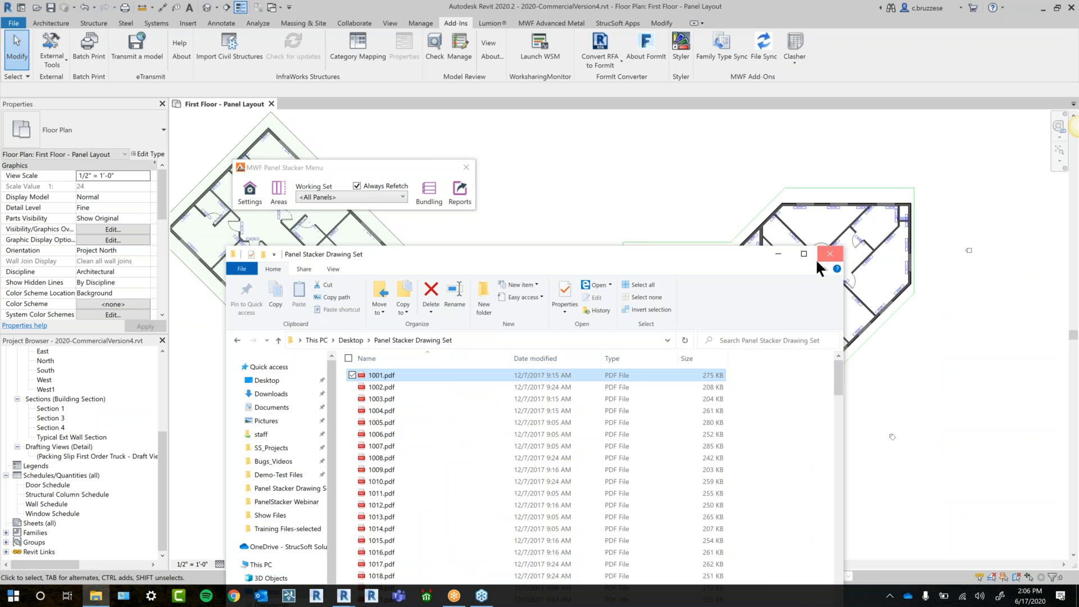
left_click(249, 192)
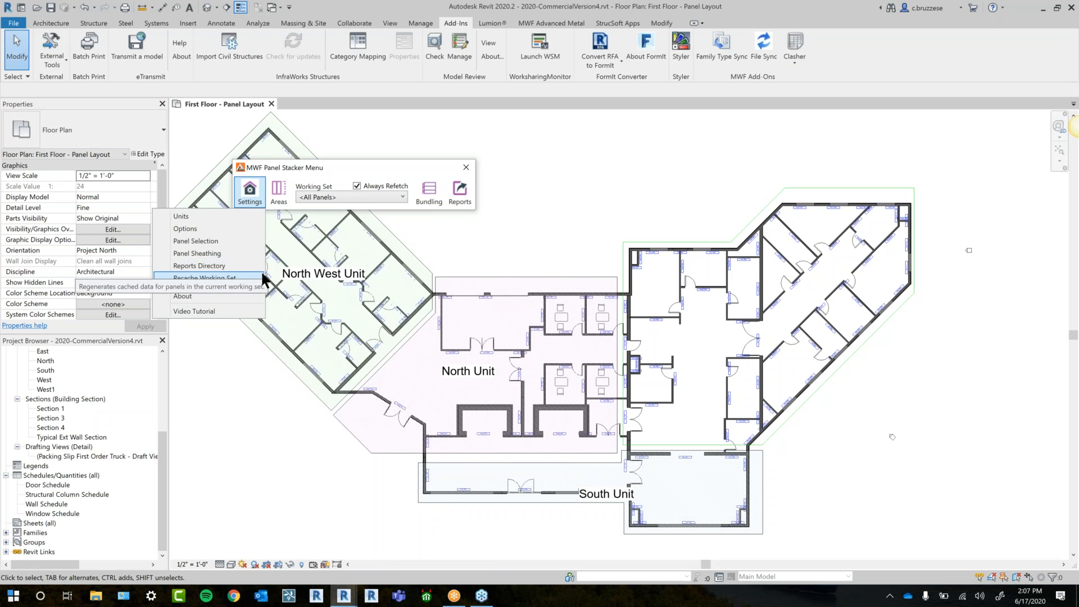
left_click(262, 278)
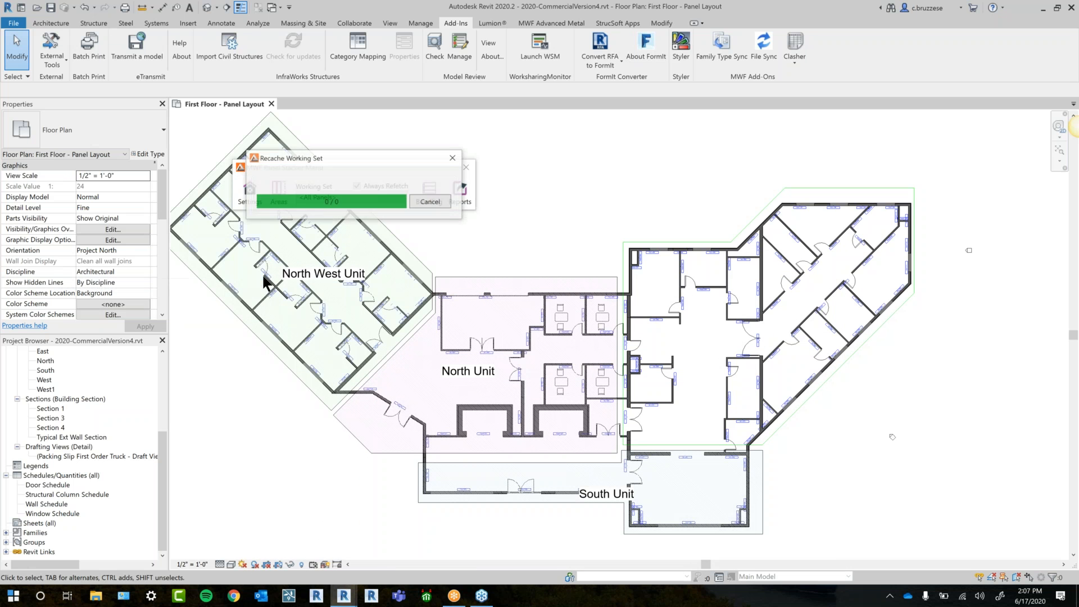
Cancel the running recache of the working set and dismiss the cancellation message
left_click(422, 205)
left_click(353, 206)
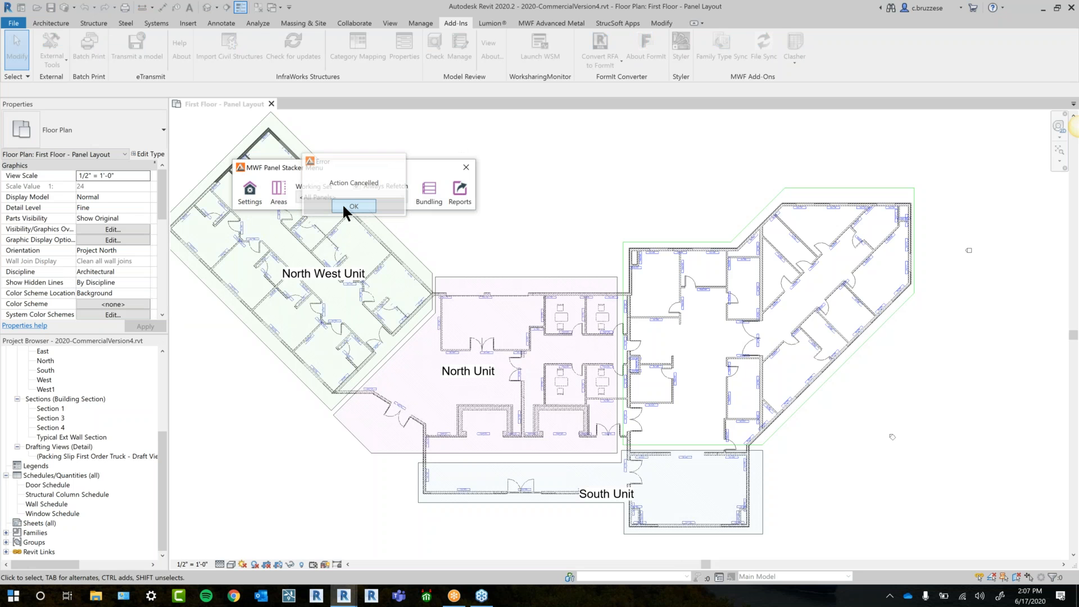
Review the Settings and Areas commands of the MWF Panel Stacker Menu and place its window clear of the North West Unit
left_click(250, 193)
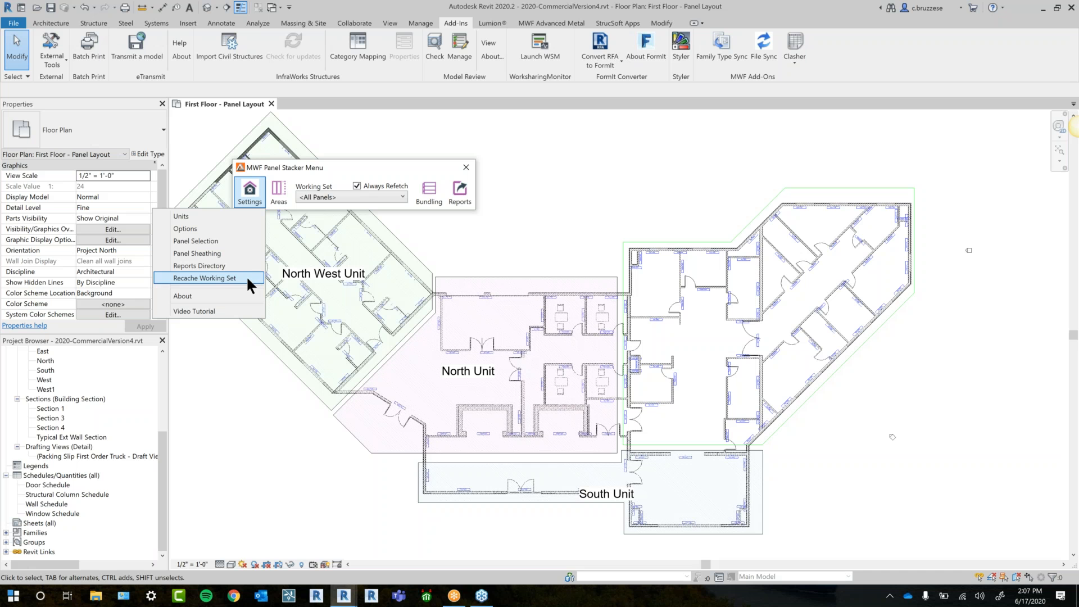
left_click(257, 201)
left_click(253, 200)
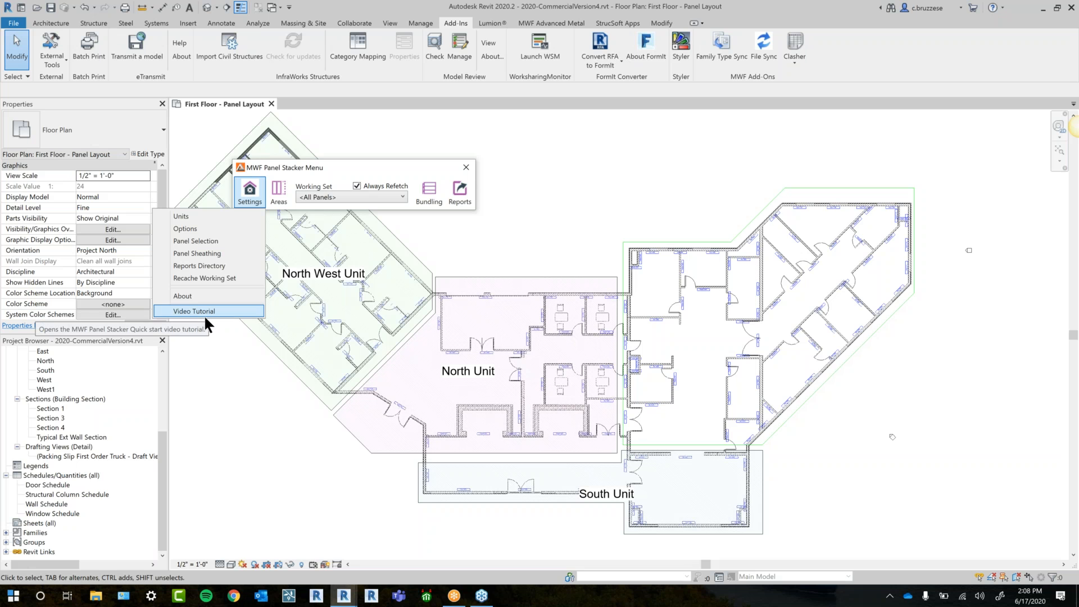
left_click(210, 417)
left_click_drag(329, 161, 489, 148)
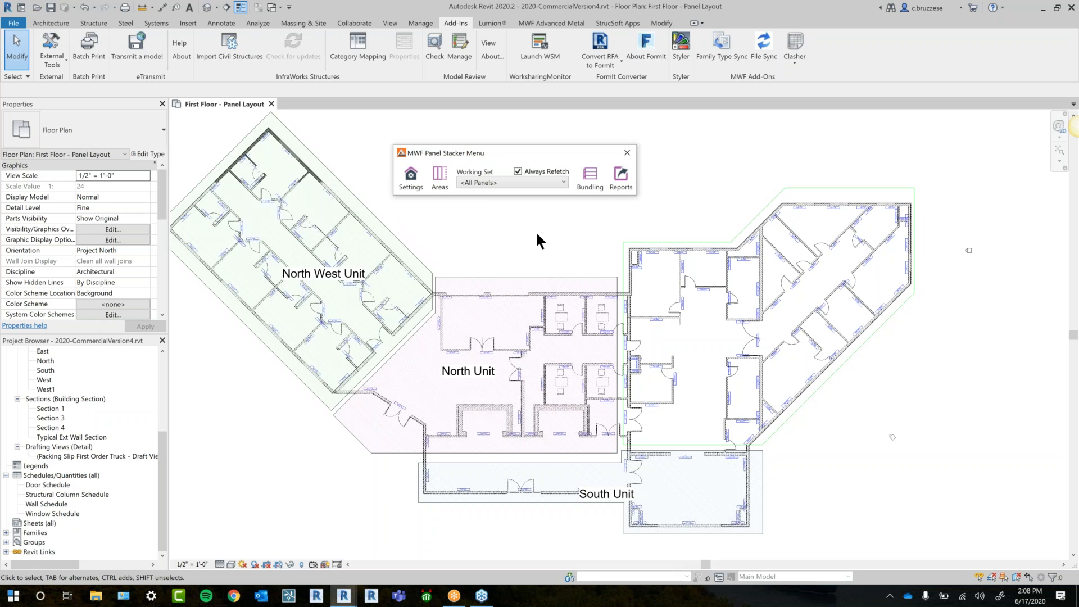
middle_click_drag(537, 234, 530, 235)
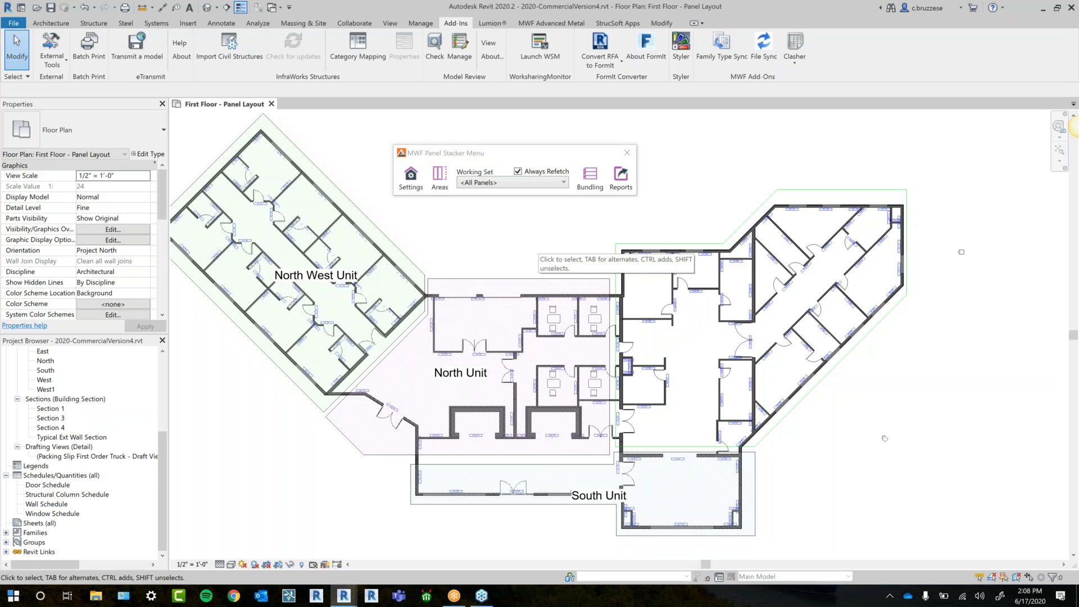
left_click(443, 180)
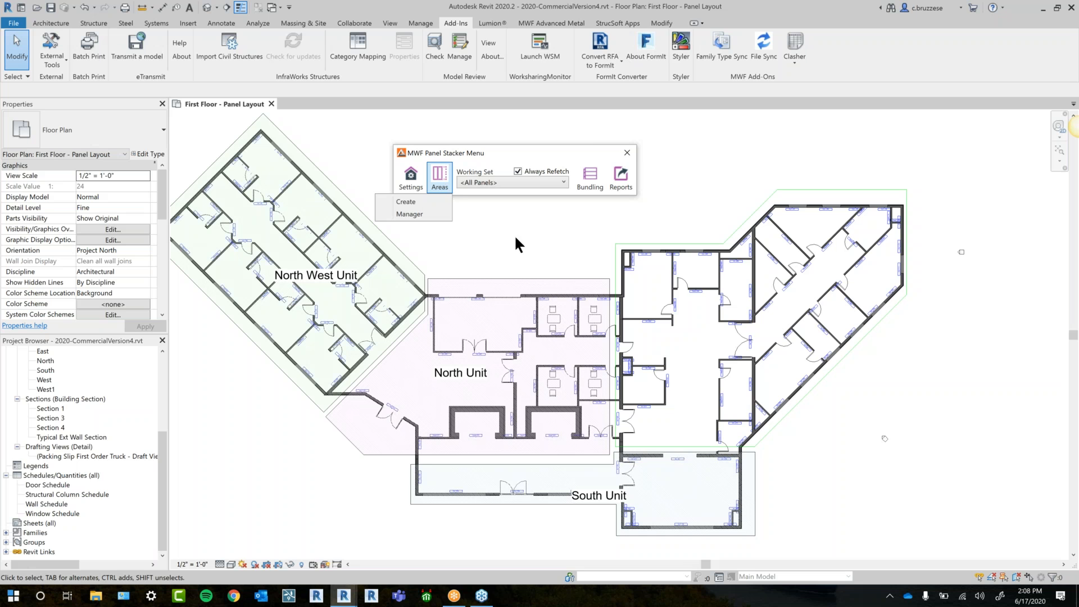
left_click(557, 247)
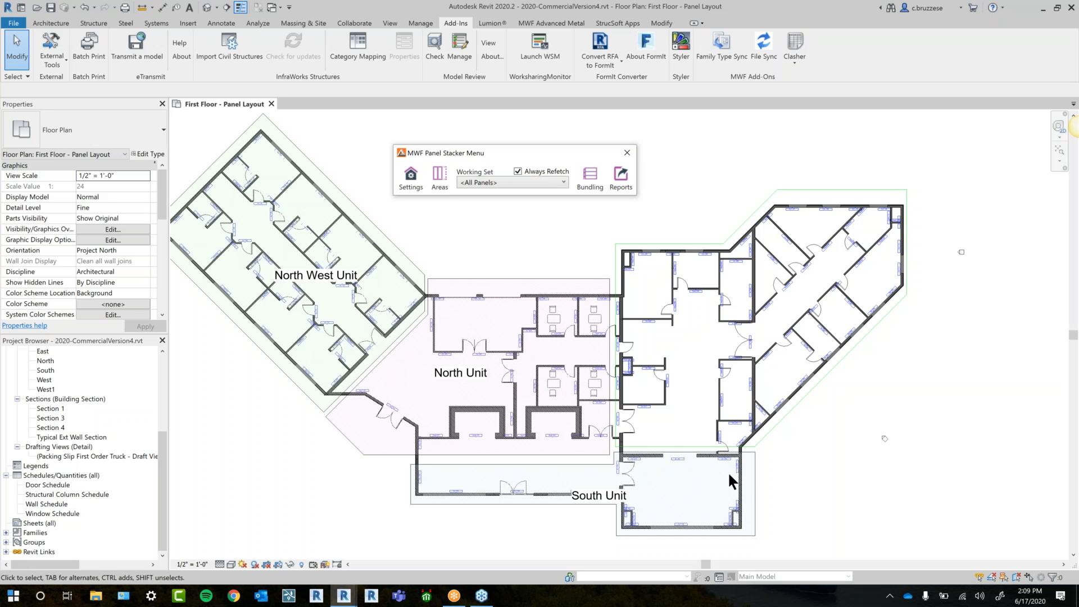
Select the closed chain of detail lines around the unlabelled northeast wing and start a new Panel Stacker area from it
middle_click_drag(740, 179, 693, 200)
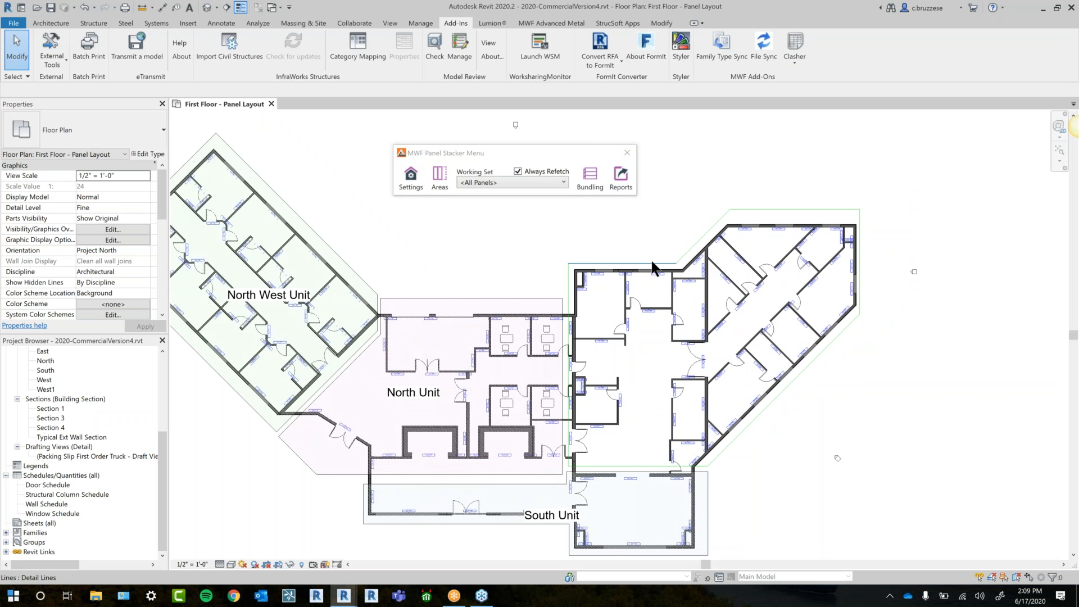
key("Tab")
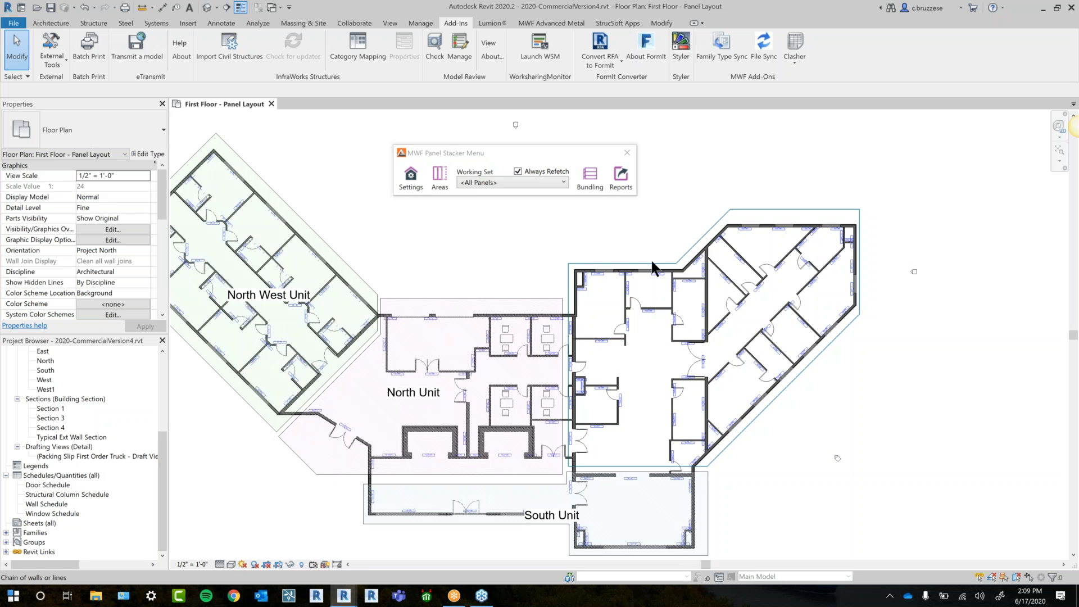
scroll(646, 264, "up", 1)
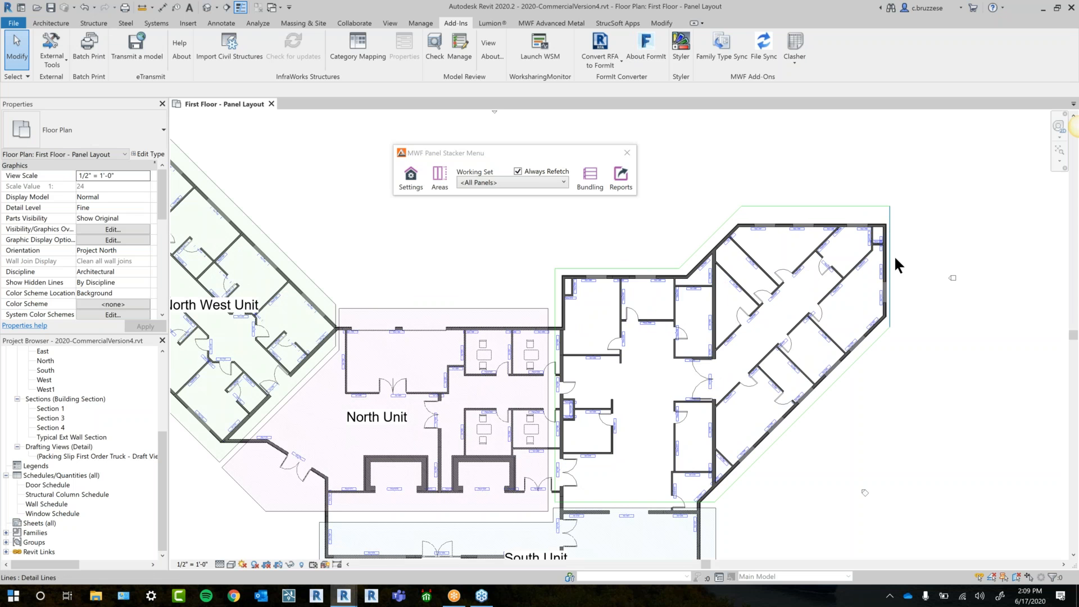
key("Tab")
left_click(604, 268)
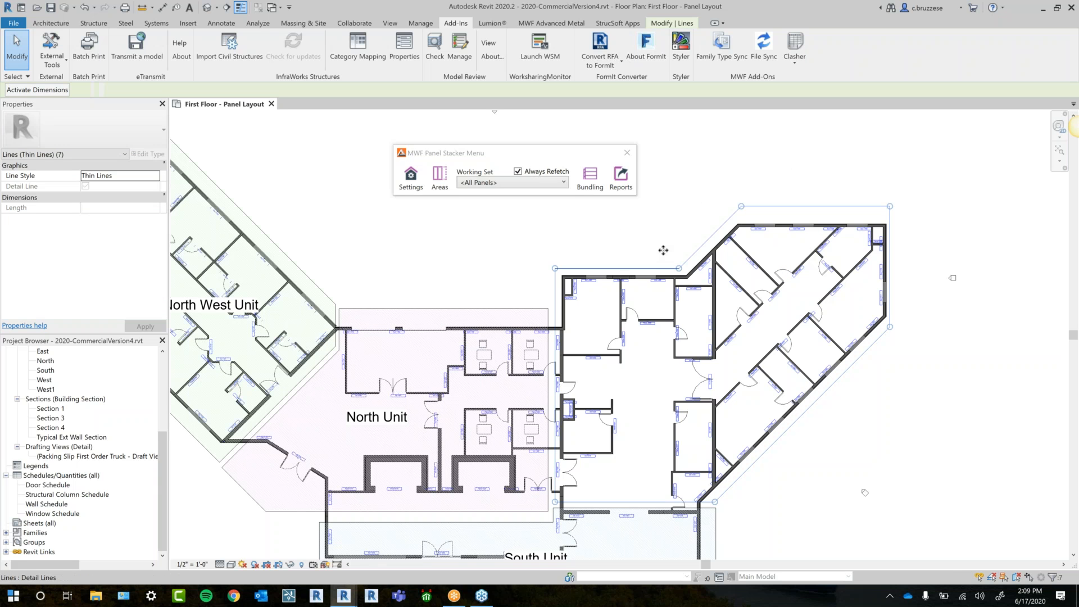
left_click(442, 183)
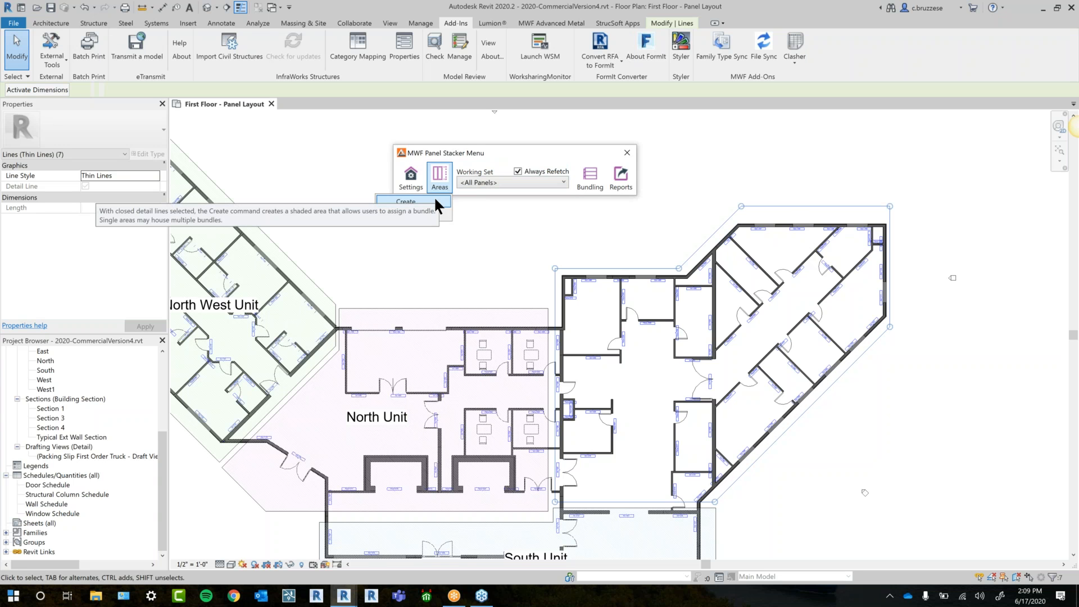
left_click(434, 200)
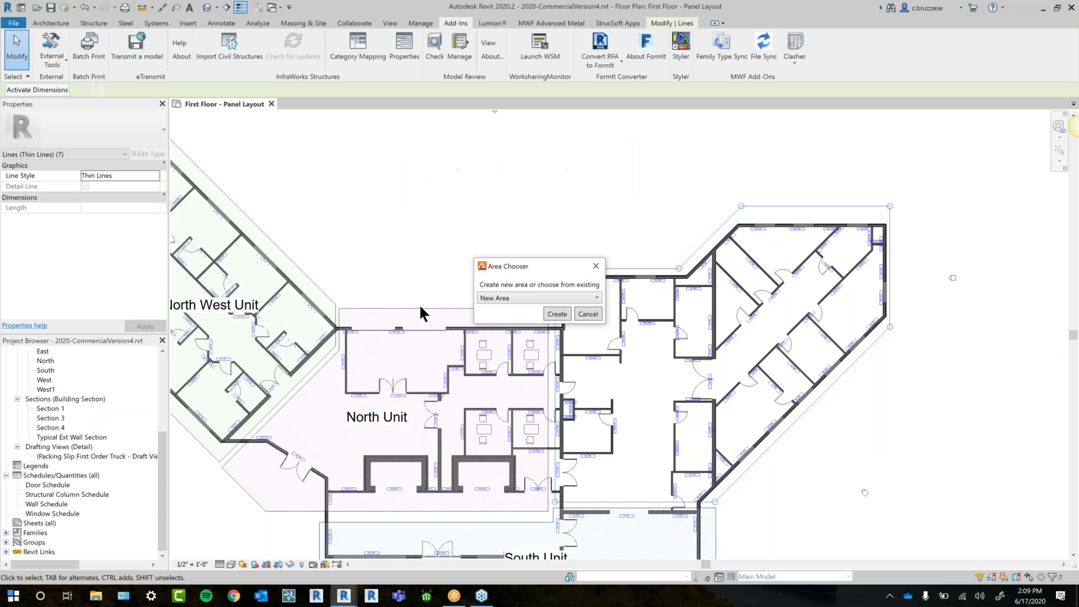
left_click(562, 316)
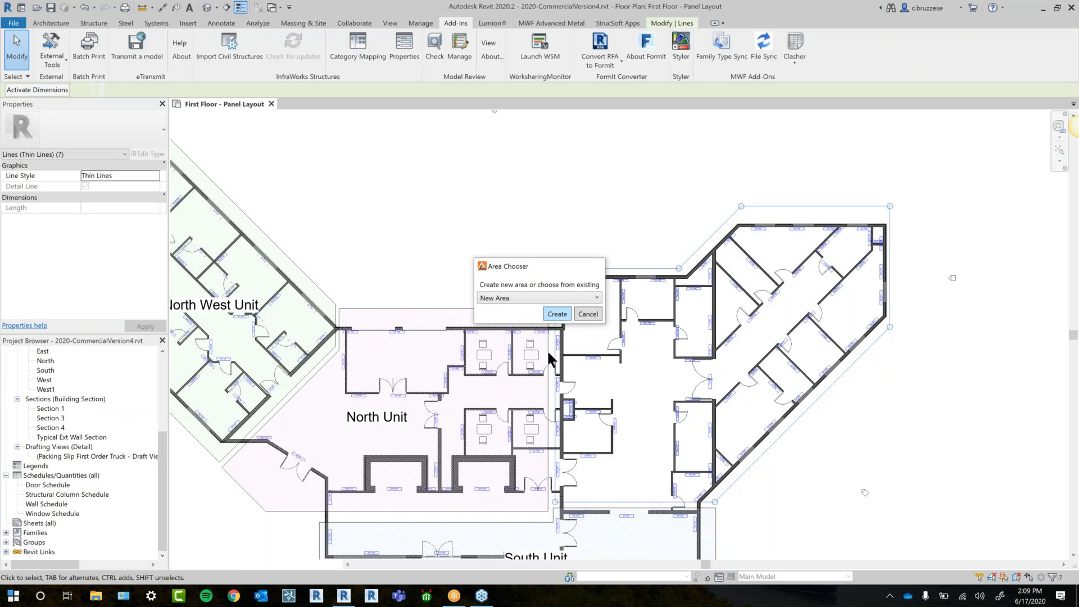
Name the area North East Unit and give it a Diagonal Up fill pattern, 1" text and the SlateGray color
type("North")
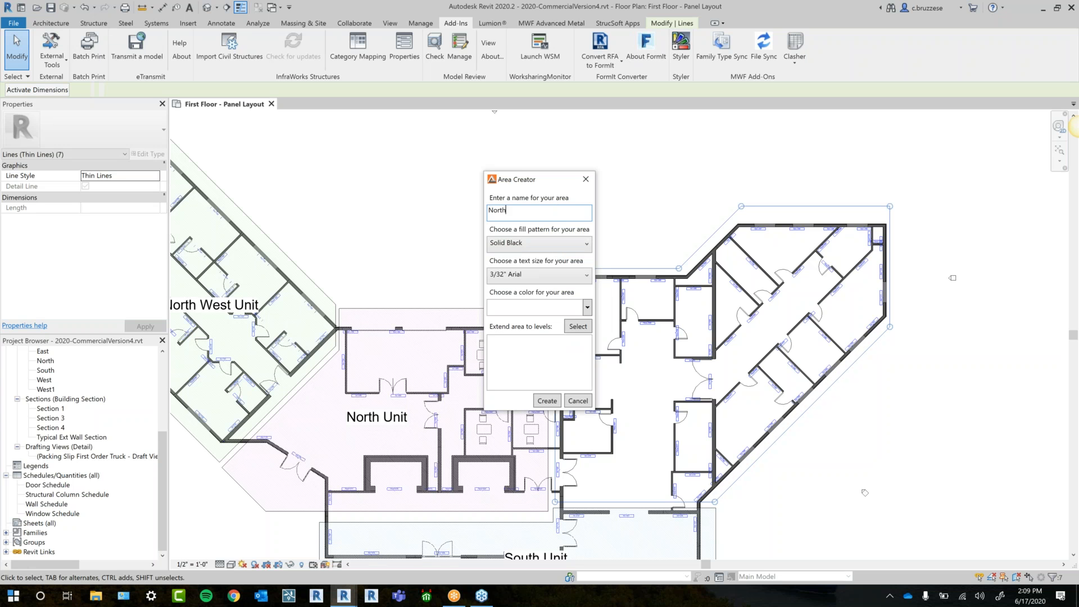
type(" East Unit")
left_click(518, 248)
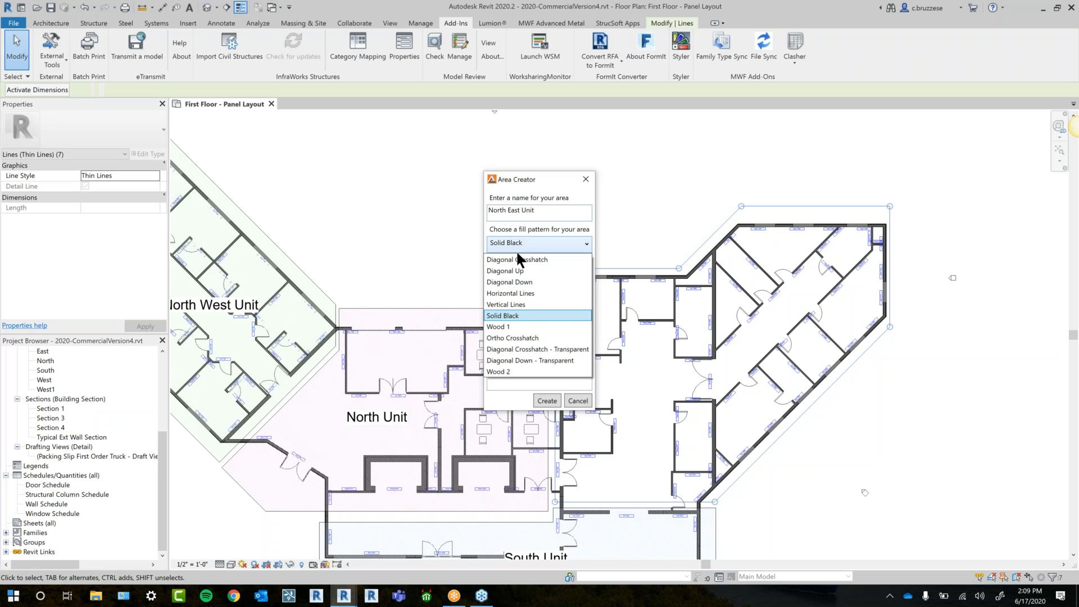
left_click(541, 268)
left_click(534, 277)
left_click(518, 318)
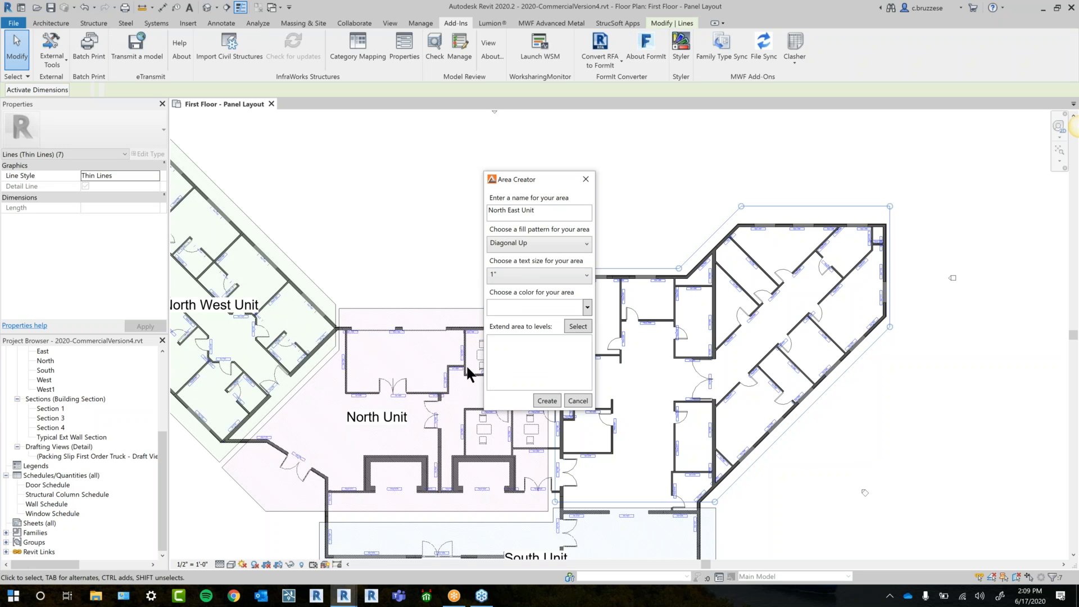
left_click(552, 309)
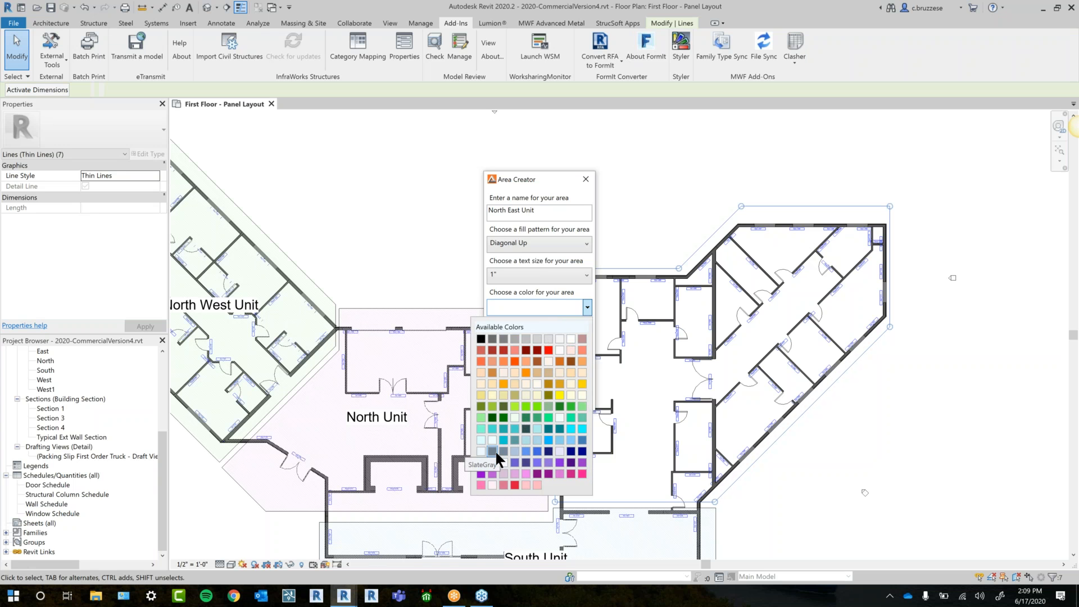
left_click(495, 451)
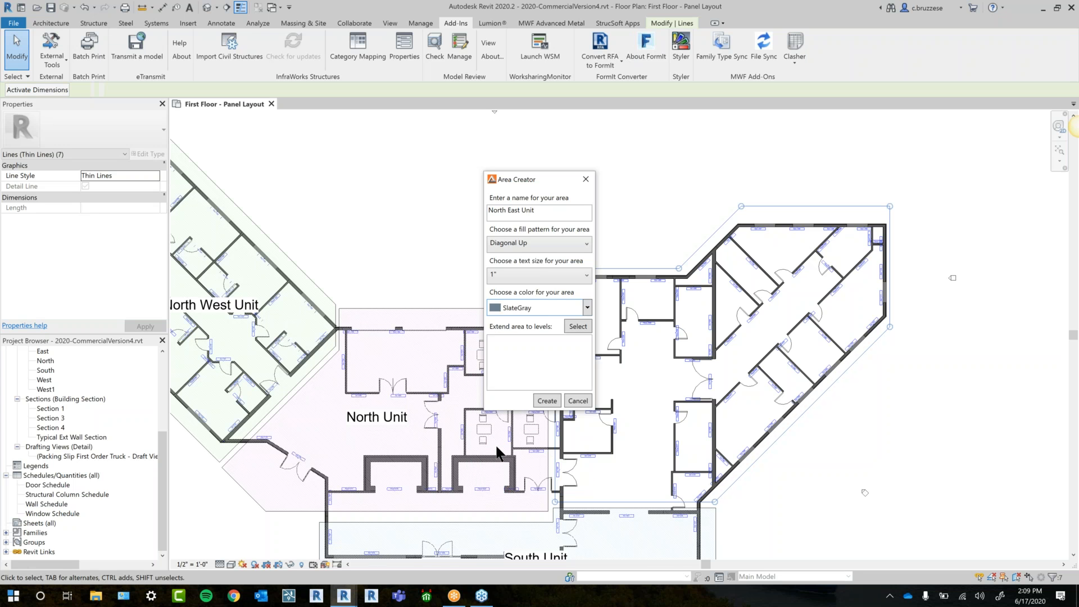
Check the views available for extending the area to other levels, select none, and create the North East Unit area
left_click(581, 326)
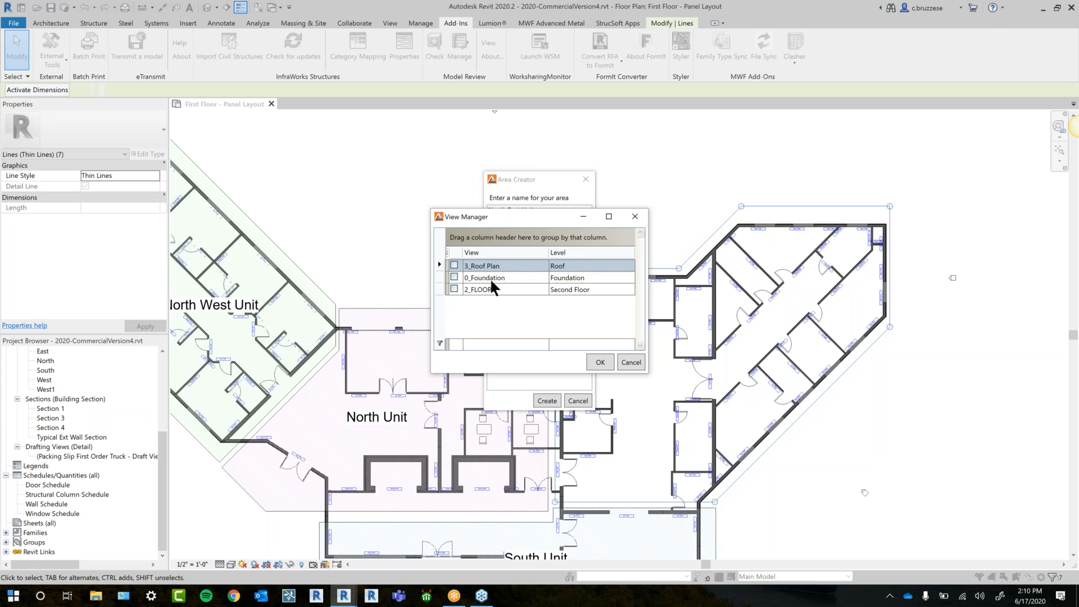
left_click_drag(525, 219, 513, 215)
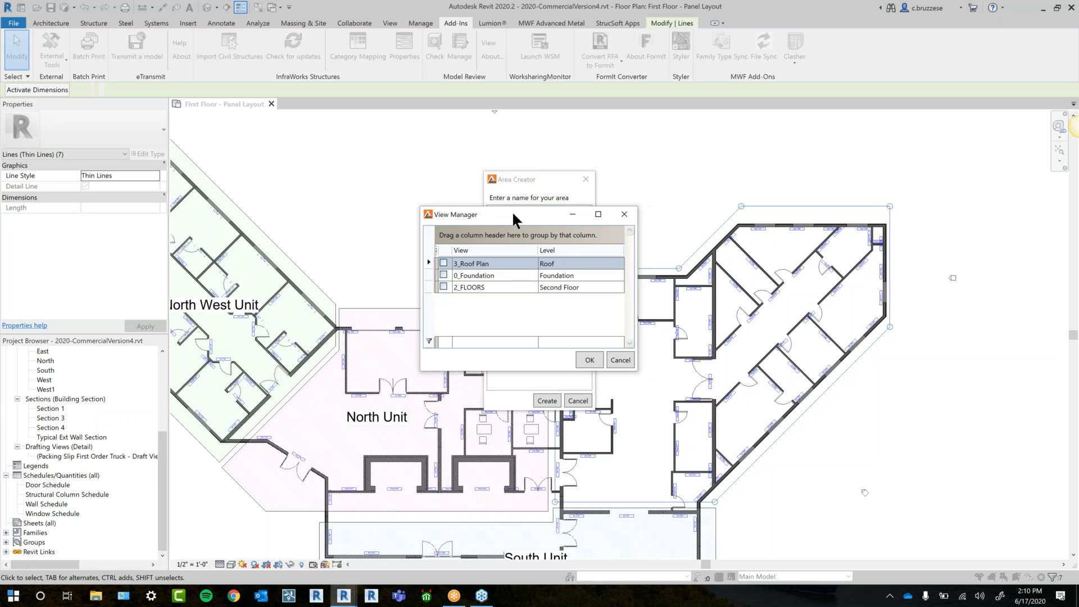
left_click(629, 212)
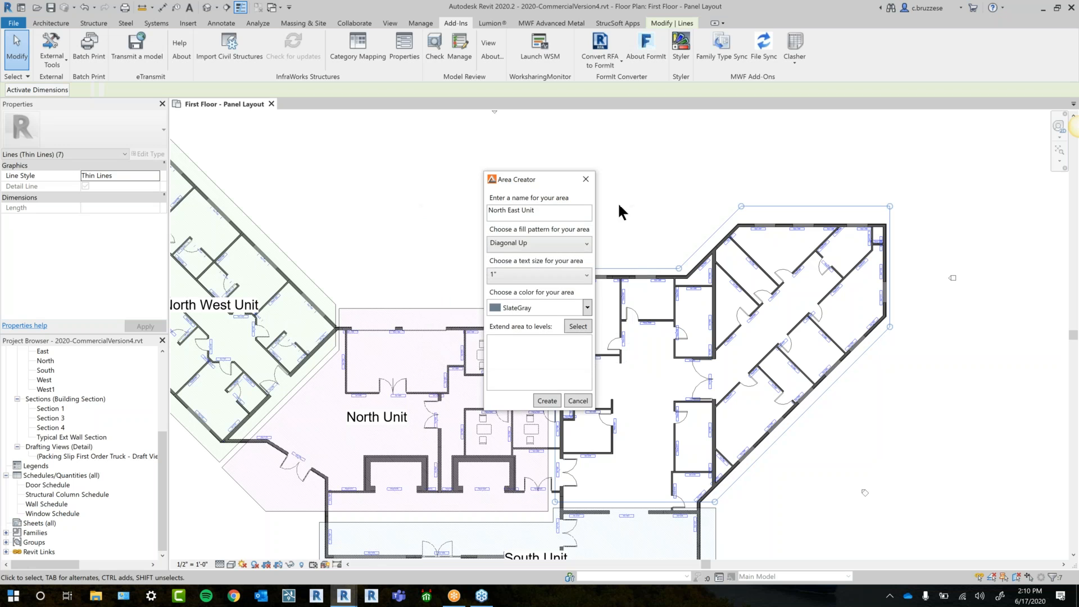
left_click(542, 400)
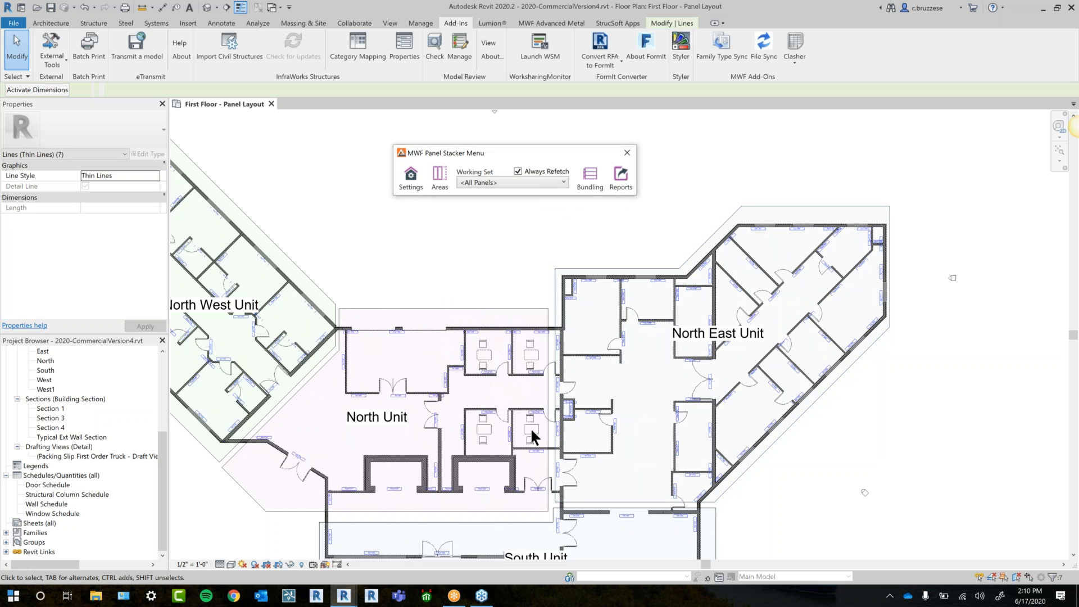
scroll(602, 410, "up", 1)
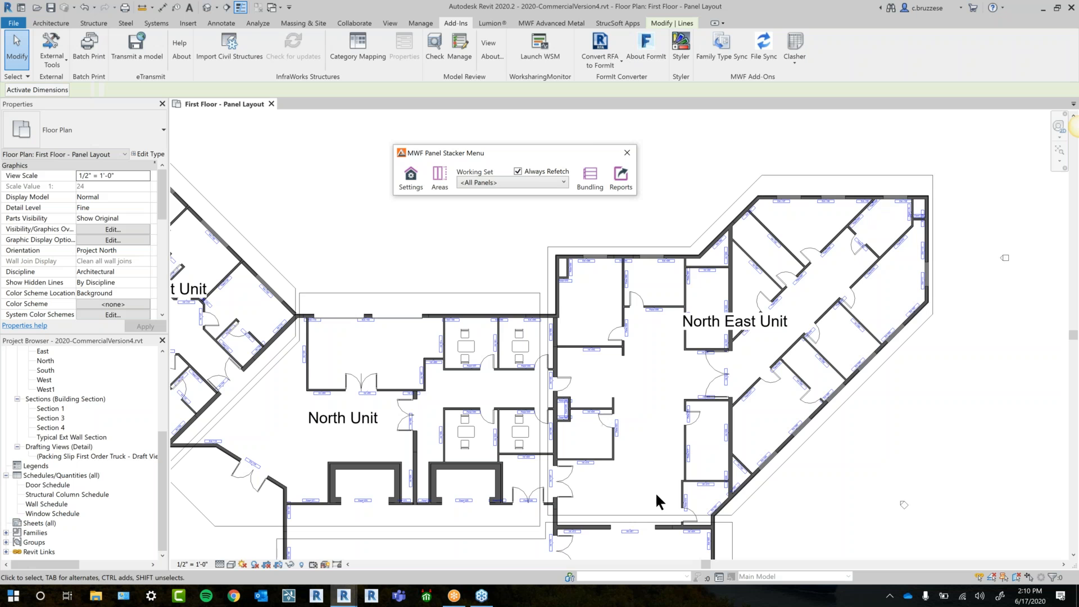
middle_click_drag(655, 491, 611, 469)
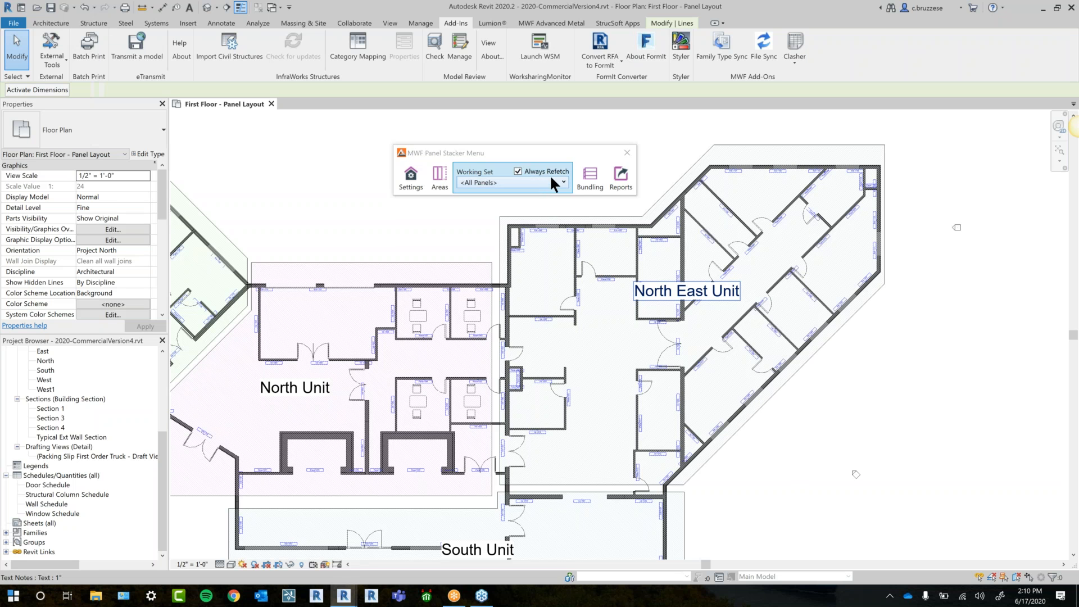
Move the Panel Stacker Menu aside and try <Current View Panels> as the working set instead of <All Panels>
left_click_drag(574, 152, 543, 157)
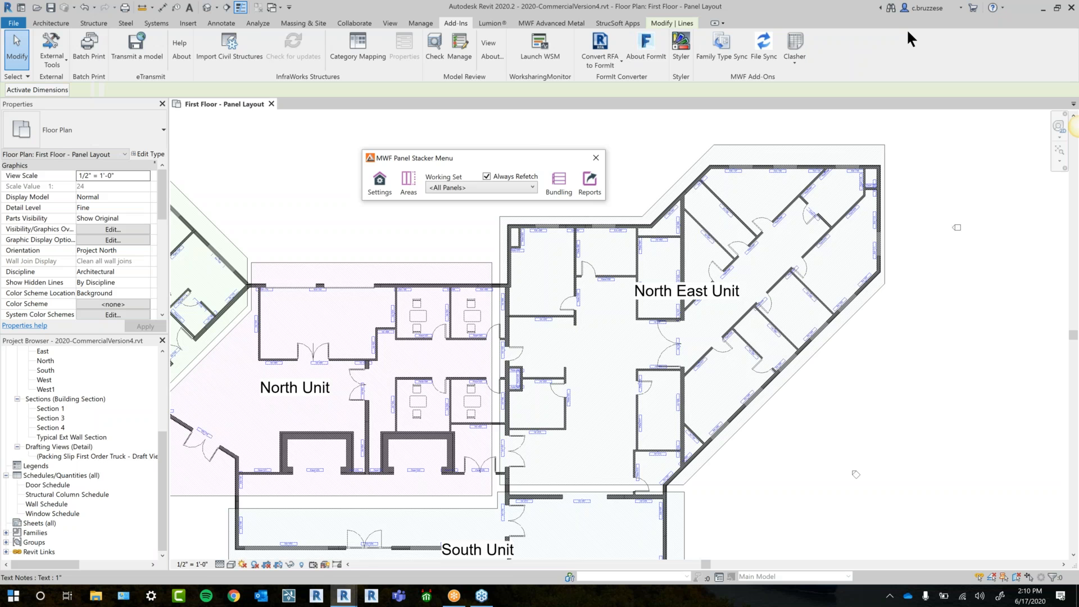
left_click(422, 175)
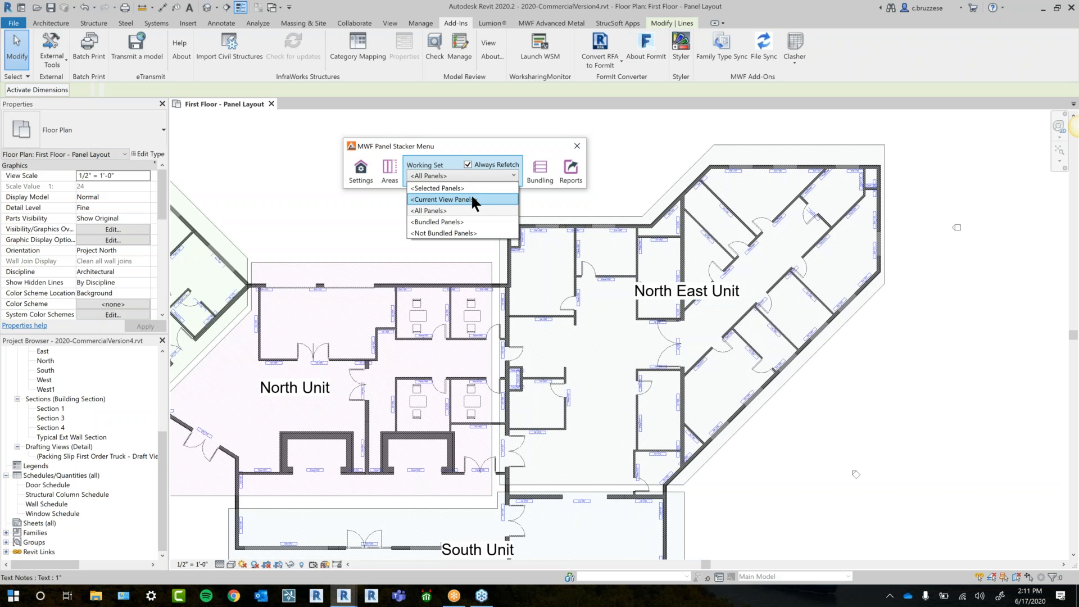
left_click(447, 211)
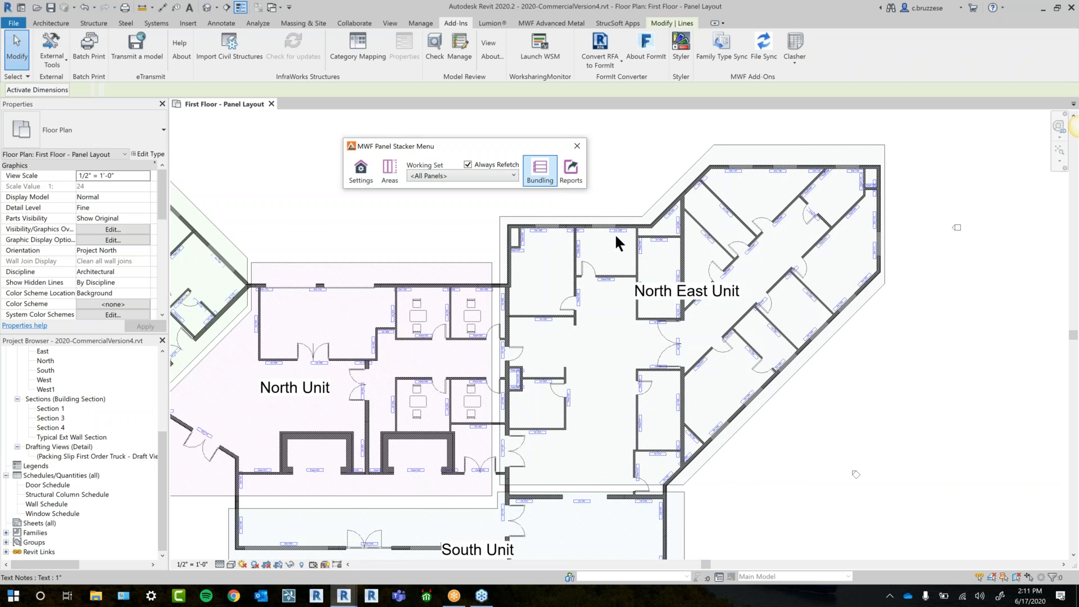
left_click(432, 175)
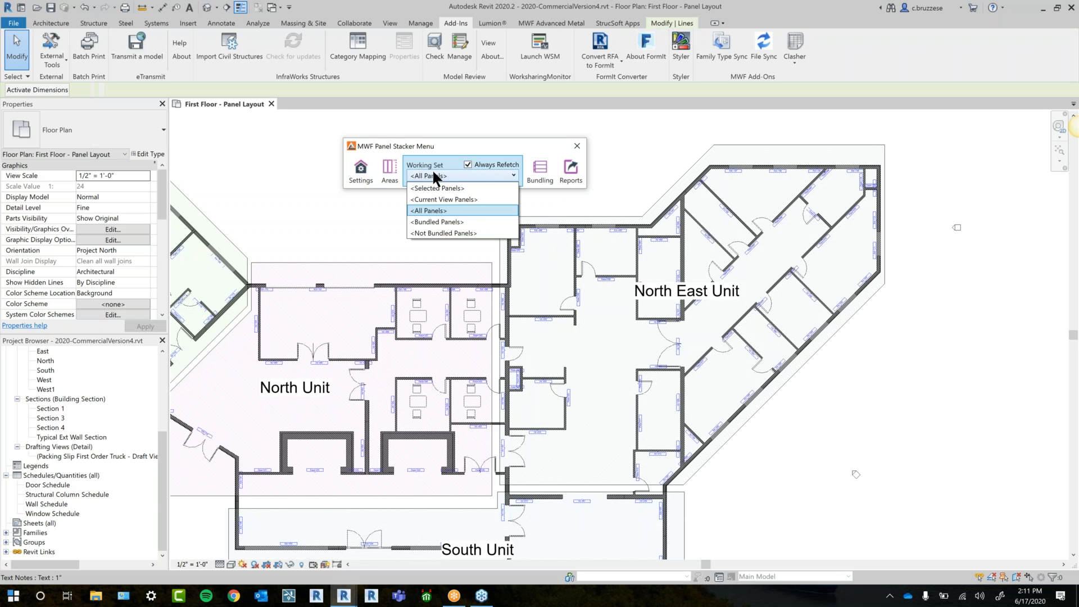
left_click(482, 199)
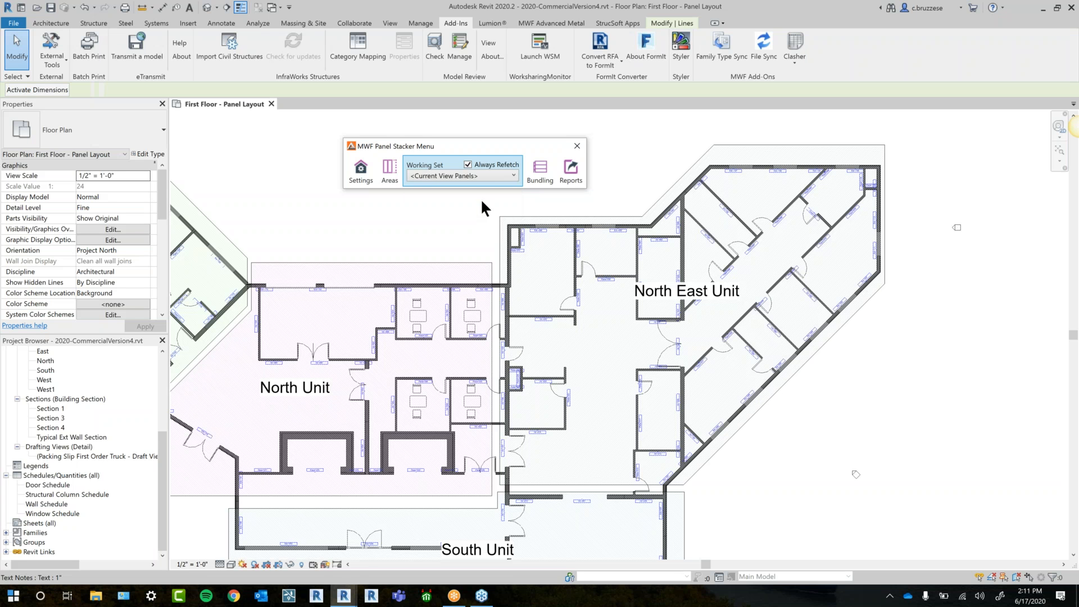
Set the working set to <Selected Panels> and select the wall panels of the North East Unit with a selection window
left_click(472, 176)
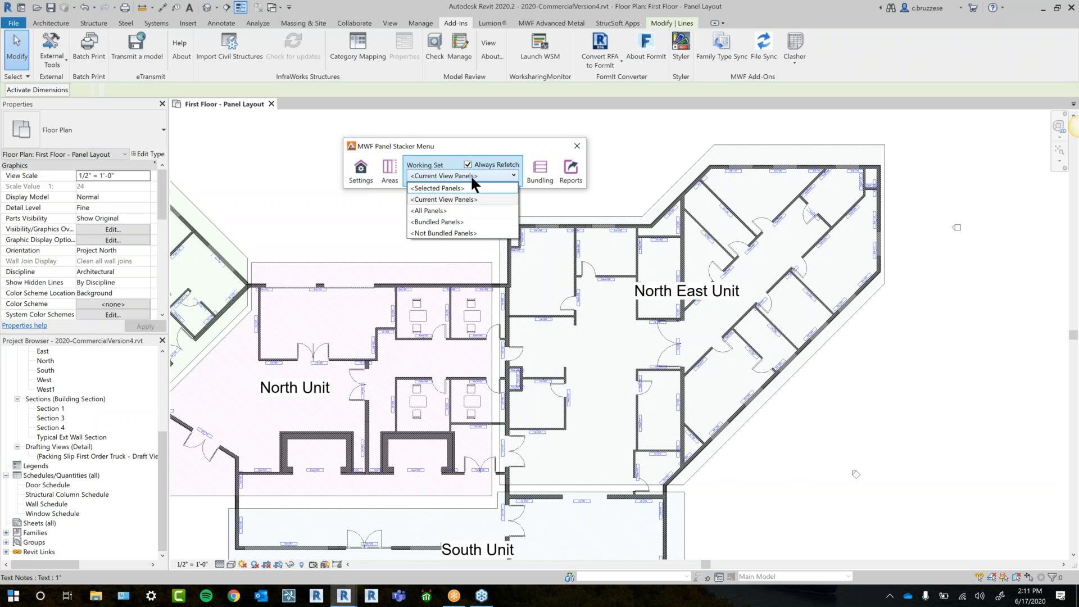
left_click(463, 189)
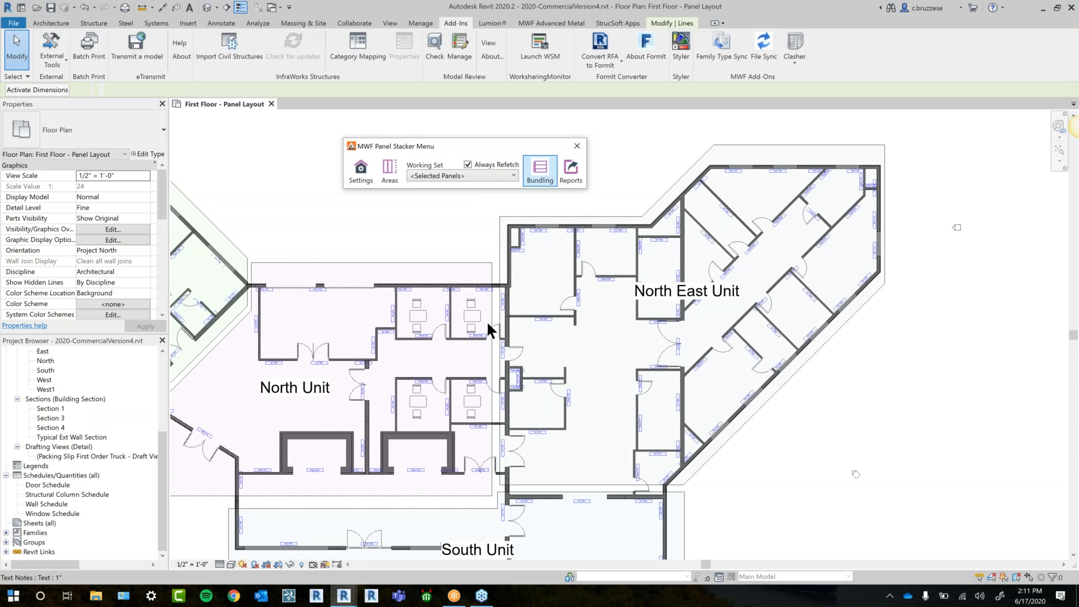
scroll(489, 214, "down", 1)
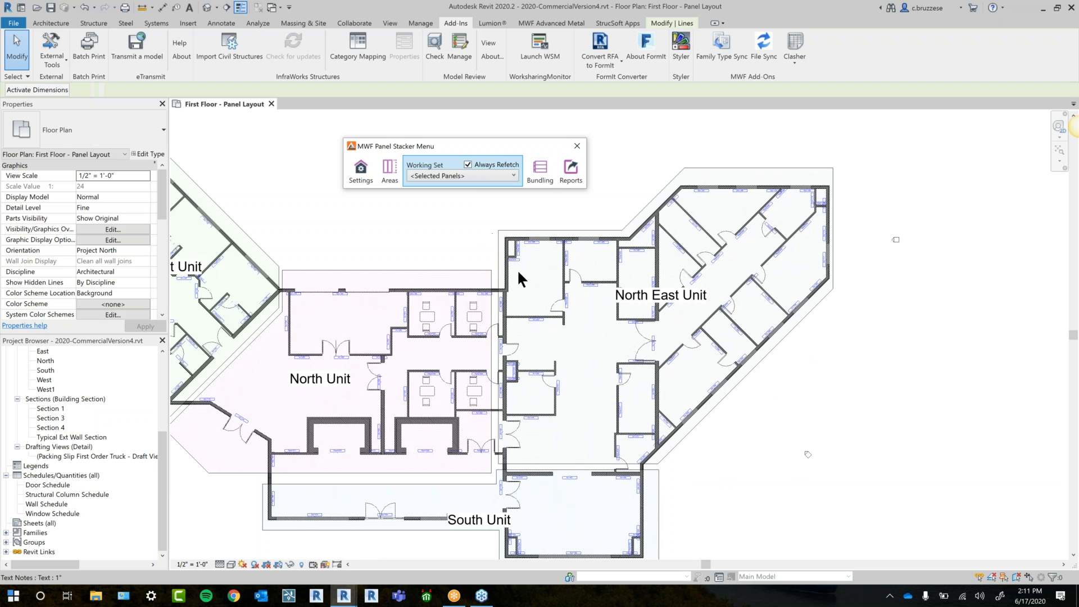
left_click_drag(514, 144, 440, 113)
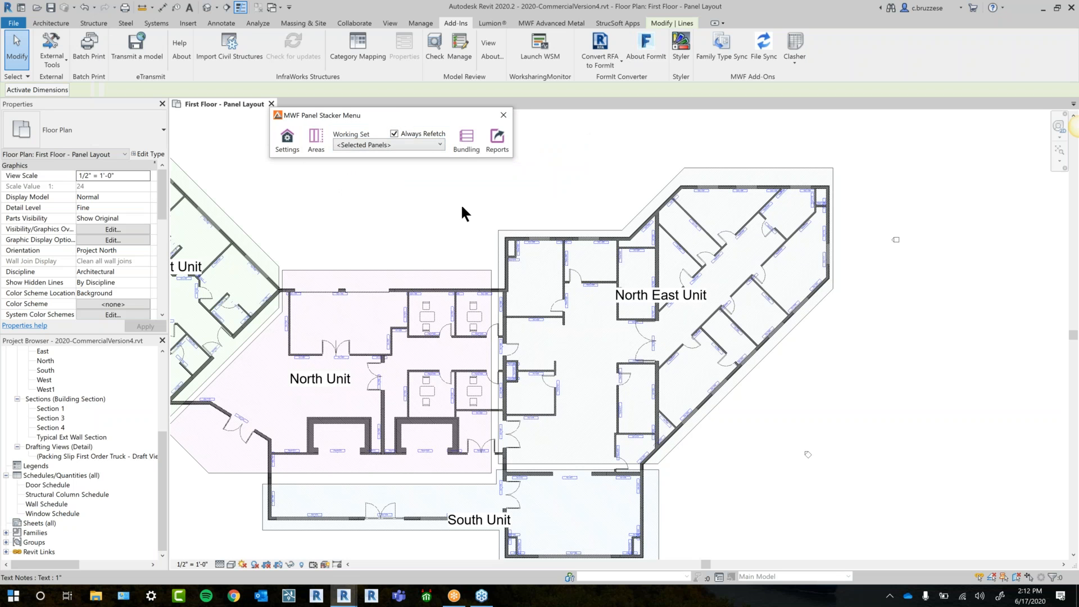
middle_click_drag(567, 234, 585, 270)
left_click_drag(523, 172, 852, 501)
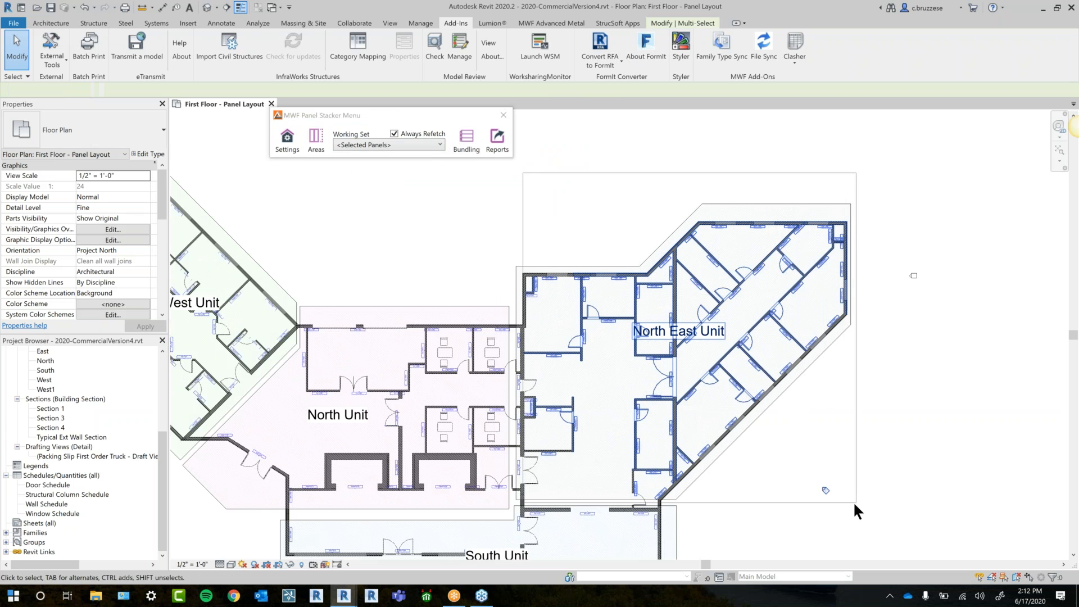
Add the panel labels Int-1186, Int-1016 and Int-1187 along the North East Unit's west side to the current selection
scroll(536, 375, "up", 3)
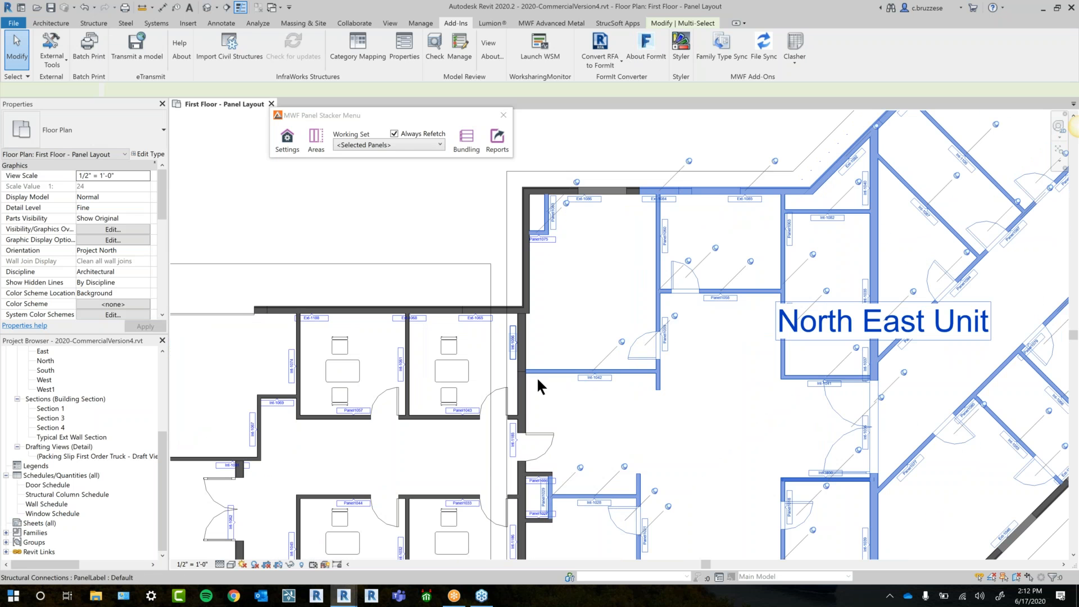
scroll(553, 331, "up", 1)
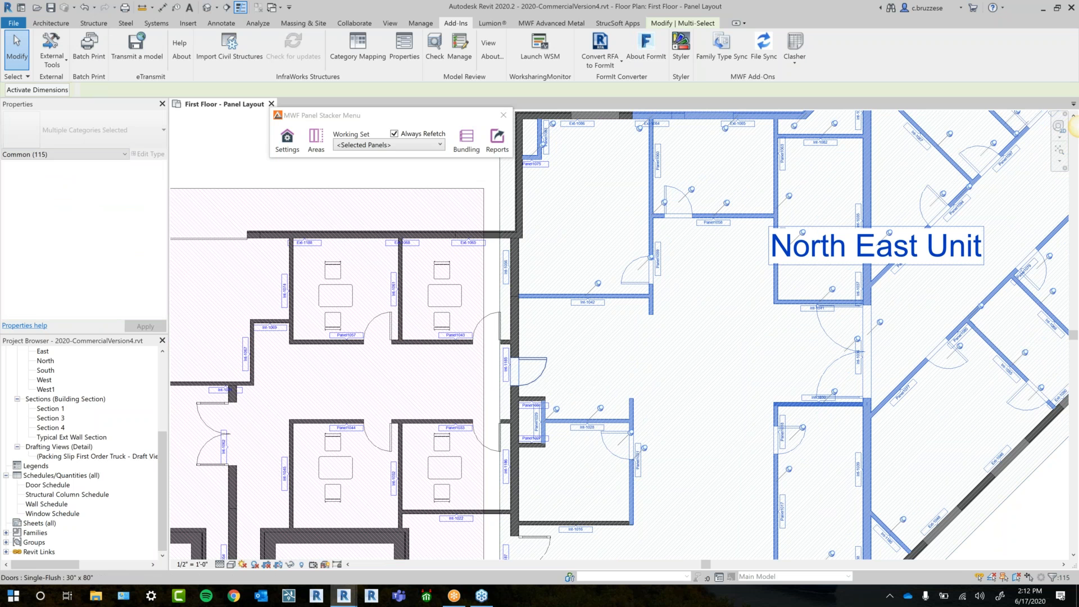
left_click(507, 471, "ctrl")
left_click(577, 529, "ctrl")
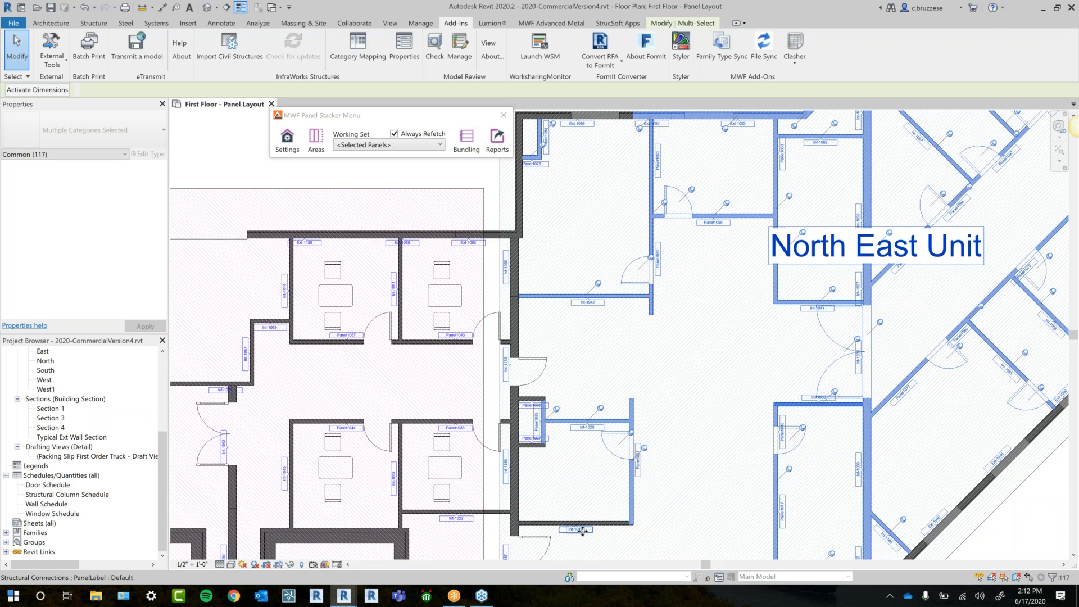
scroll(578, 520, "down", 2)
scroll(607, 534, "up", 1)
middle_click_drag(622, 530, 620, 403)
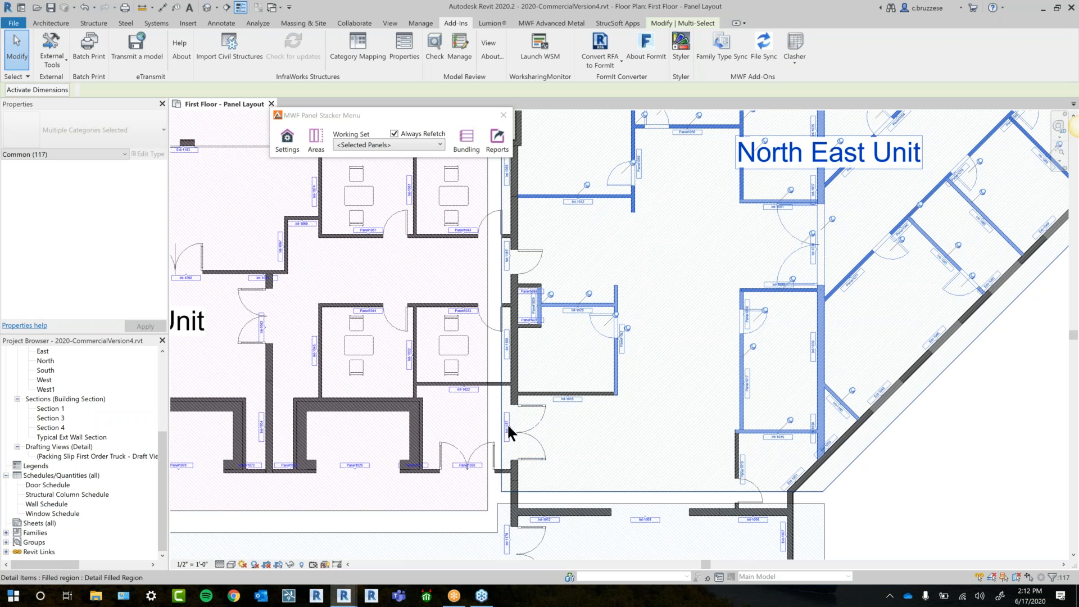
scroll(512, 424, "up", 3)
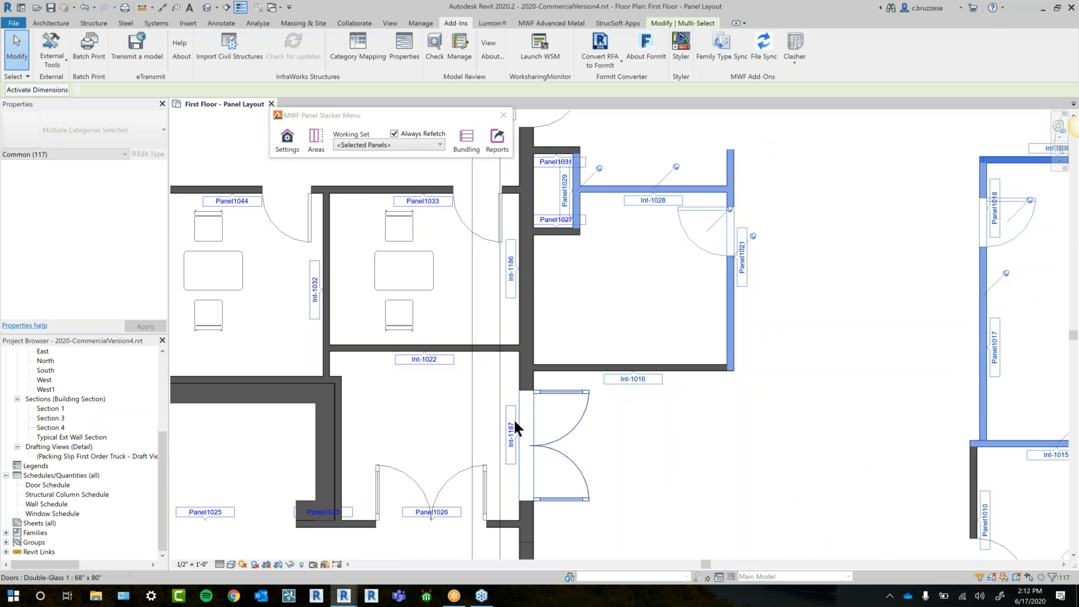
left_click(511, 434, "ctrl")
scroll(748, 365, "down", 2)
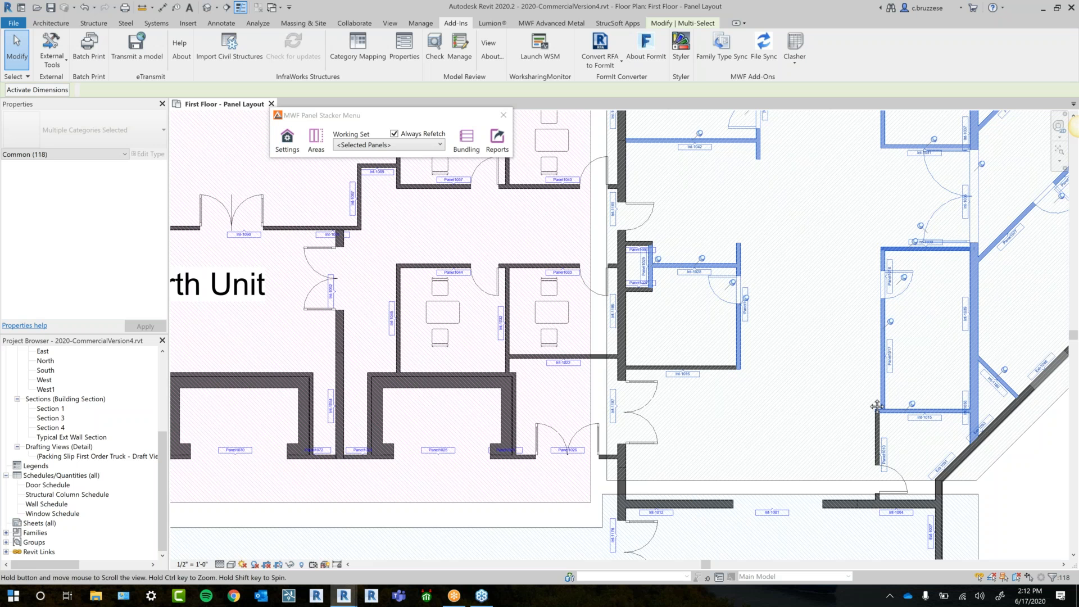
scroll(942, 335, "down", 3)
middle_click_drag(906, 370, 807, 443)
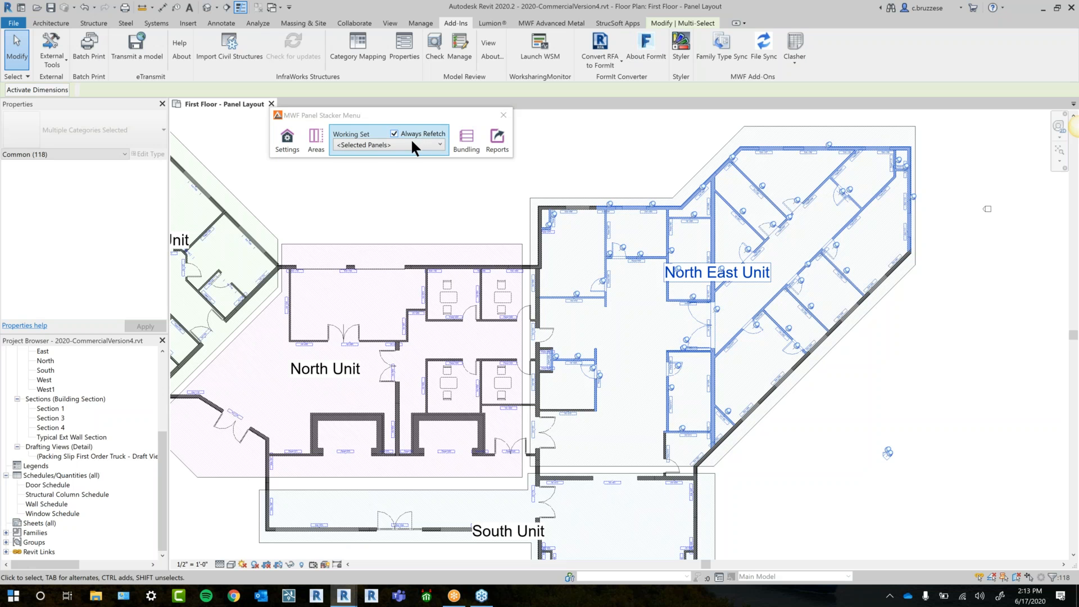
Open the bundling Stacker for the selected panels, minimize the Stacker window, and arrange the Management Center beside the Bundling Table
mouse_move(394, 138)
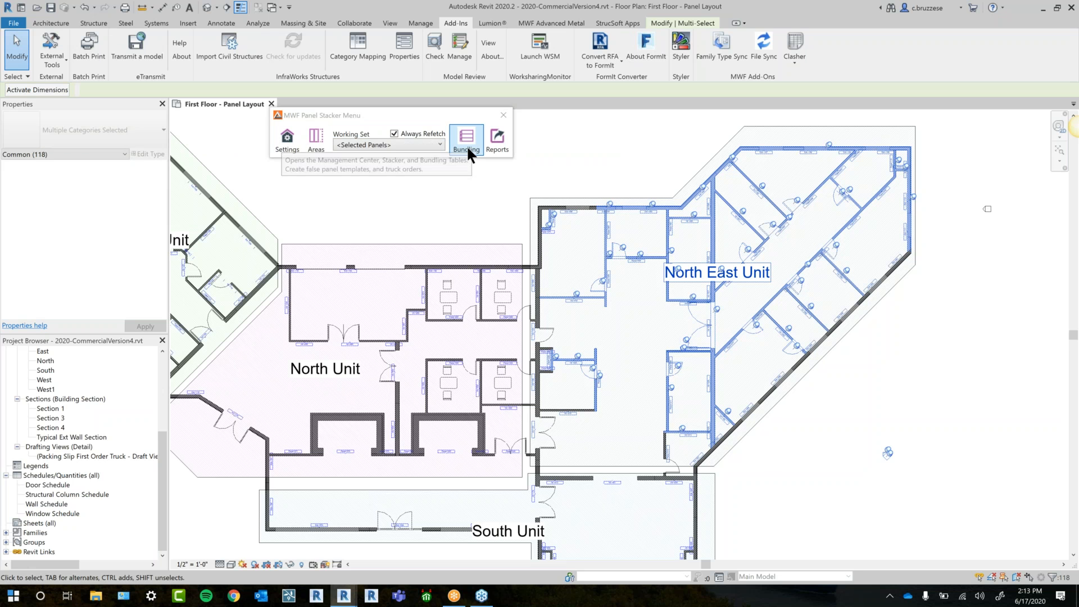
left_click(466, 145)
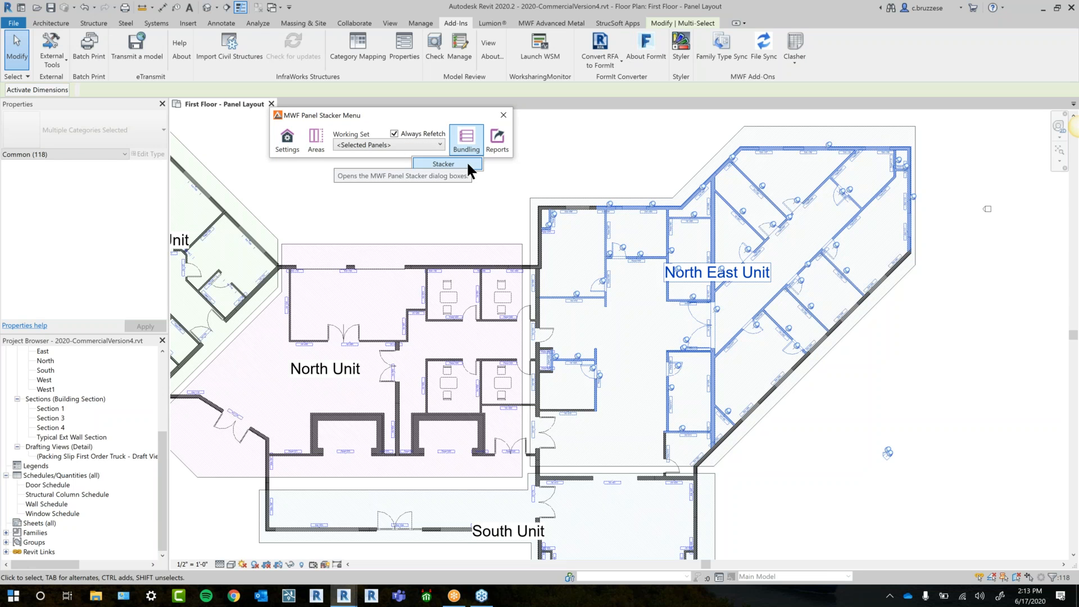
left_click(467, 164)
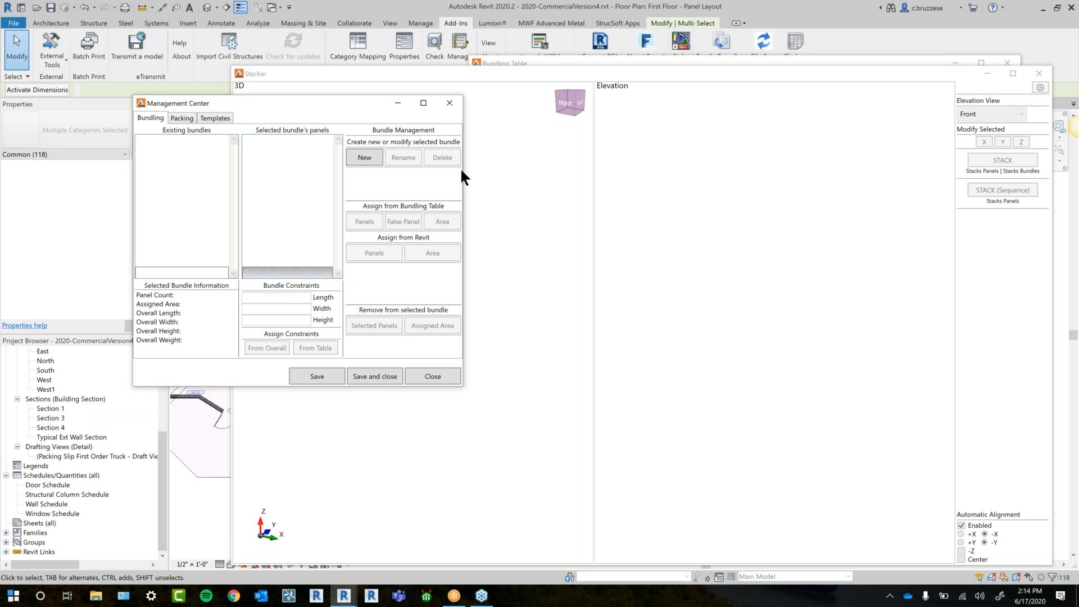
left_click_drag(464, 55, 454, 48)
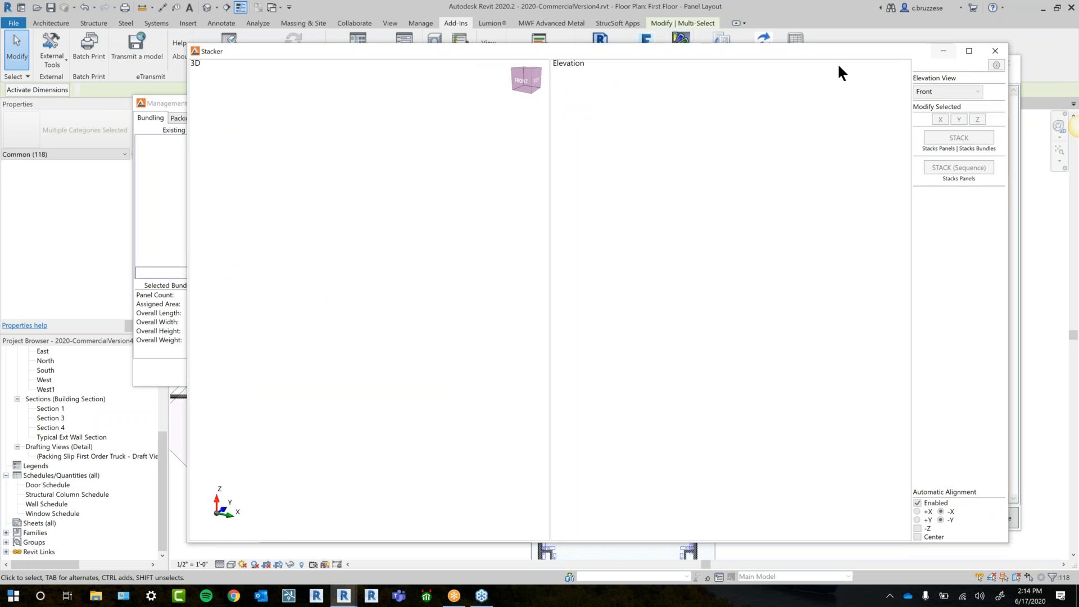
left_click_drag(831, 51, 820, 105)
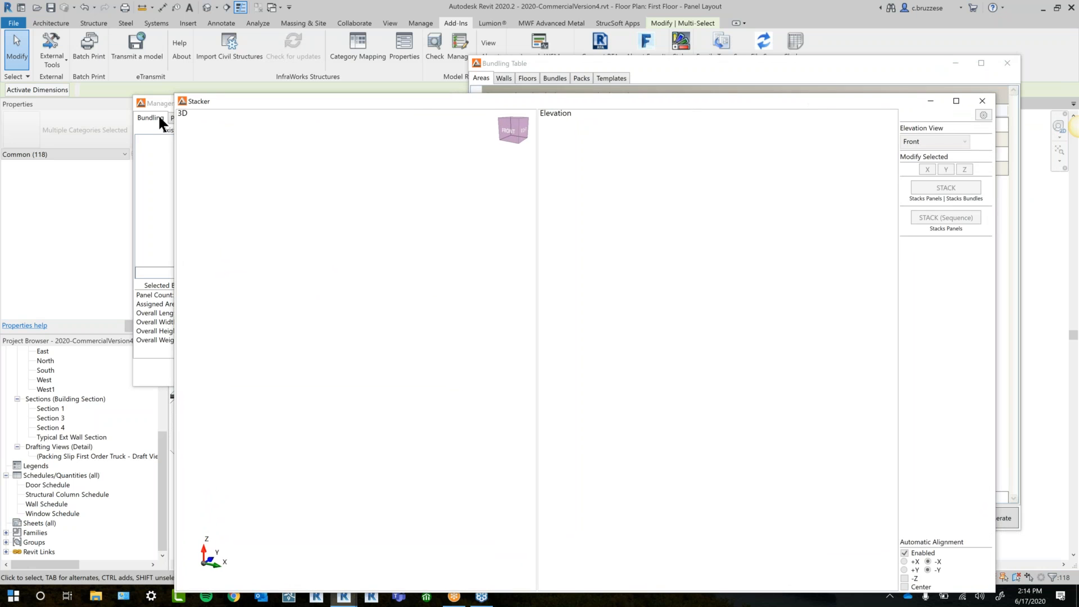
left_click_drag(153, 101, 131, 74)
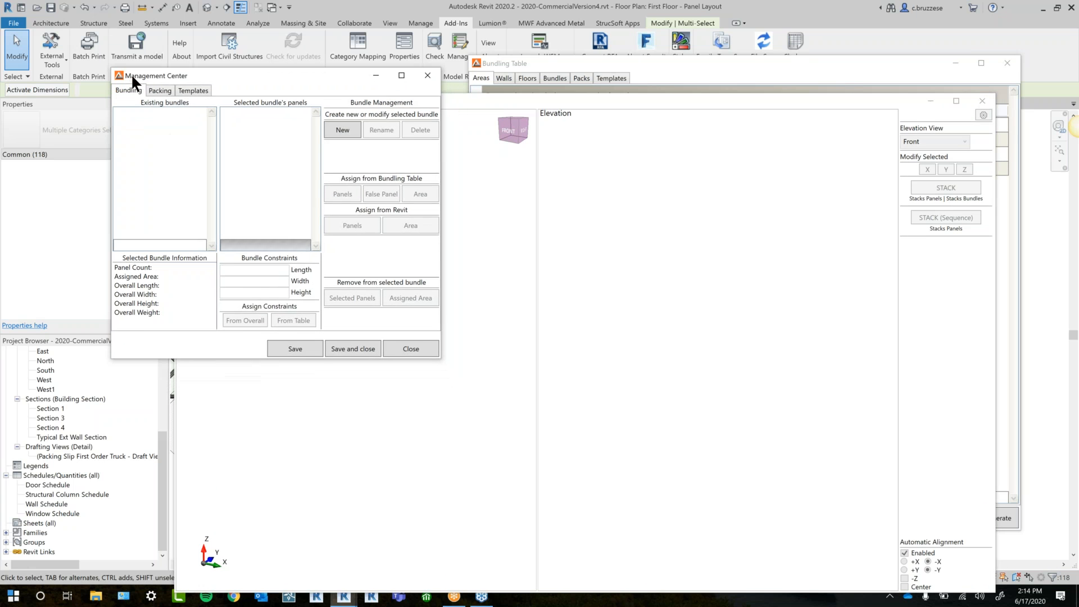
left_click(930, 102)
left_click_drag(824, 61, 801, 70)
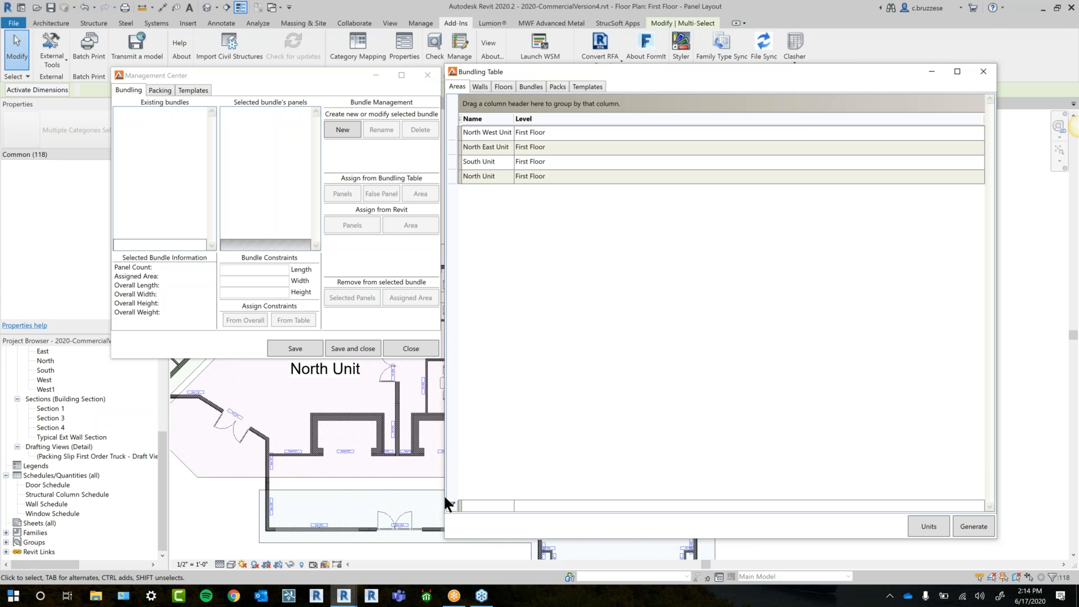
Review the Packing and Templates options in the Management Center, return to Bundling, and keep the window clear of the Bundling Table
left_click_drag(207, 72, 221, 90)
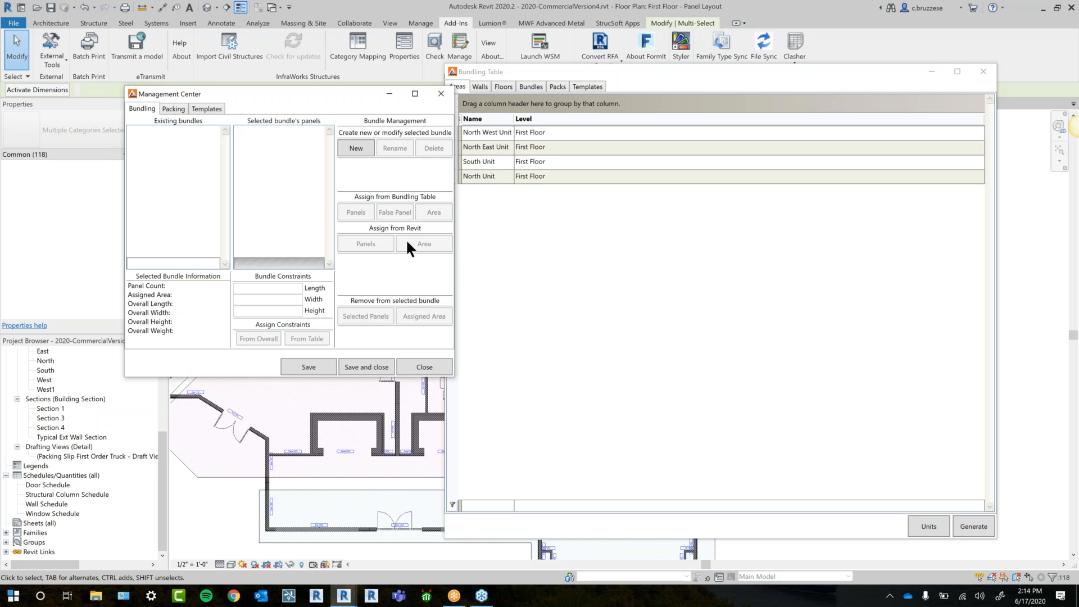
left_click(182, 109)
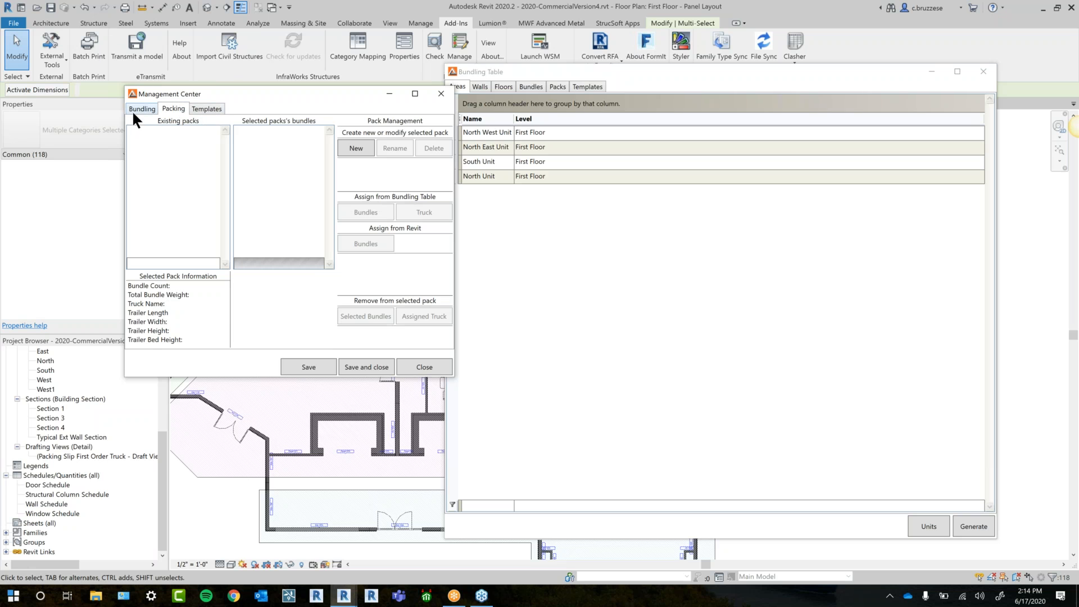
left_click(214, 108)
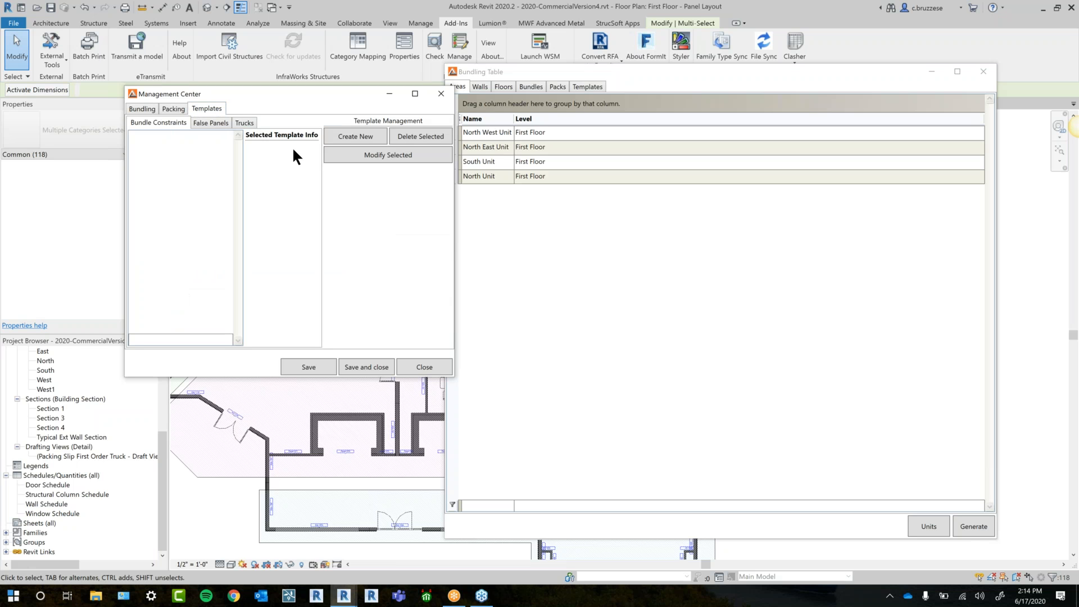
left_click(148, 109)
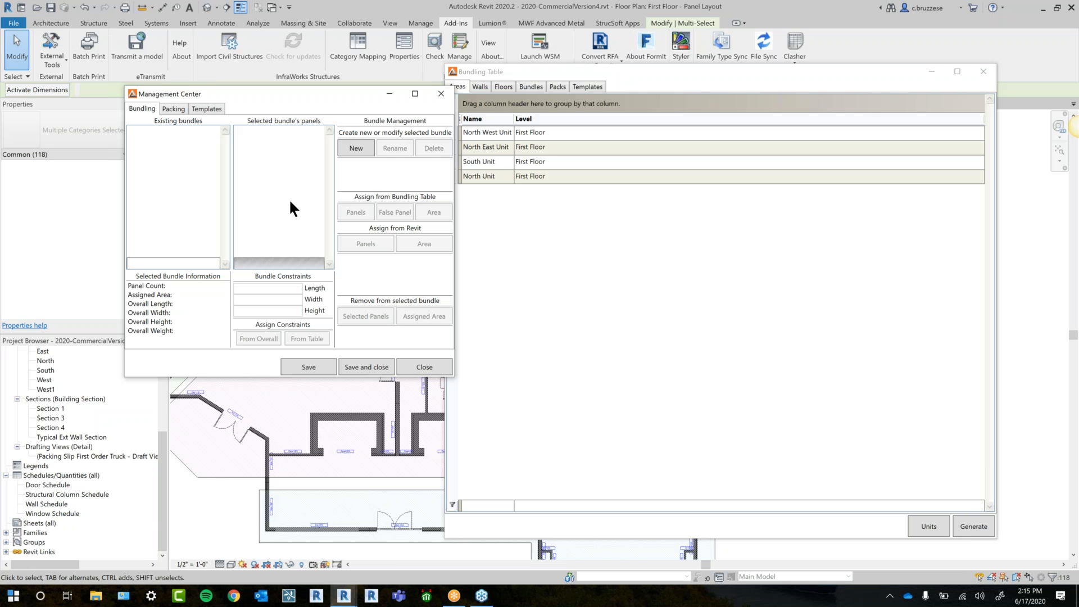
left_click_drag(288, 93, 252, 87)
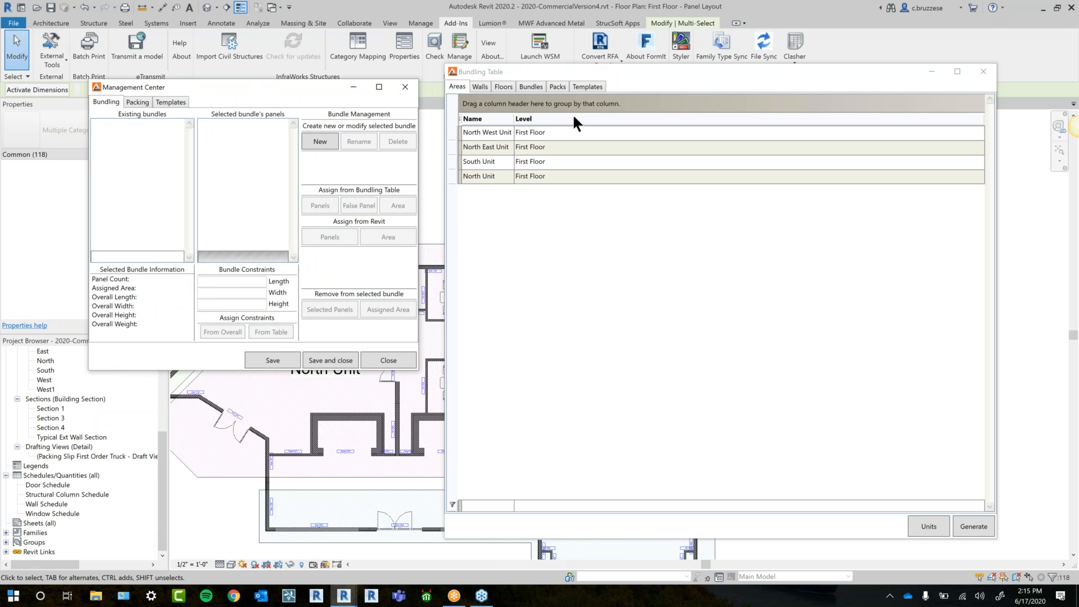
Show the wall panels in the Bundling Table, widen the Area column, and look through the whole list
left_click(599, 66)
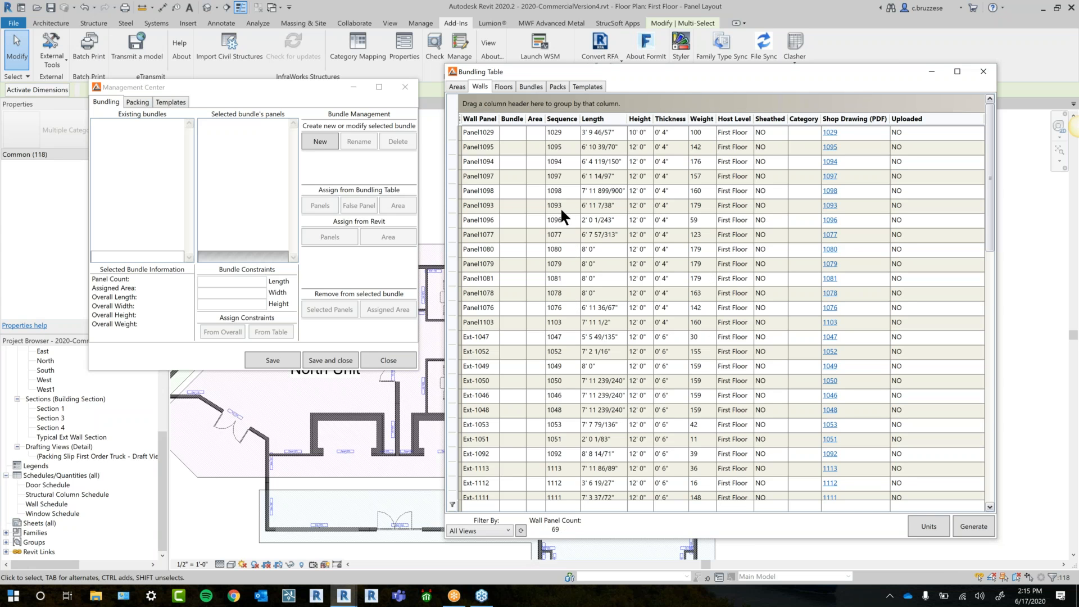
left_click_drag(546, 121, 555, 121)
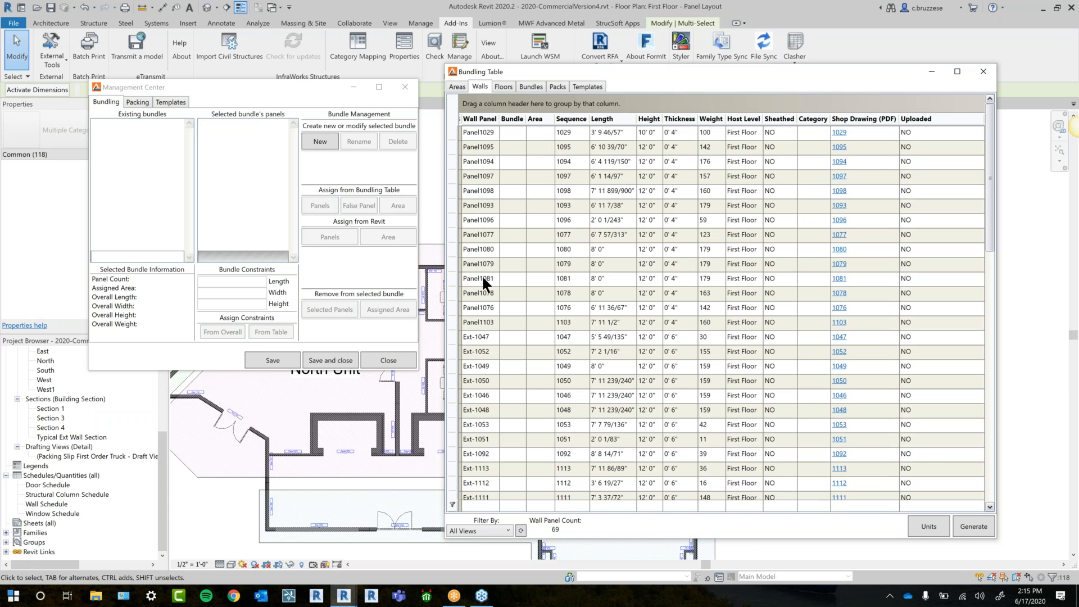
scroll(487, 351, "down", 15)
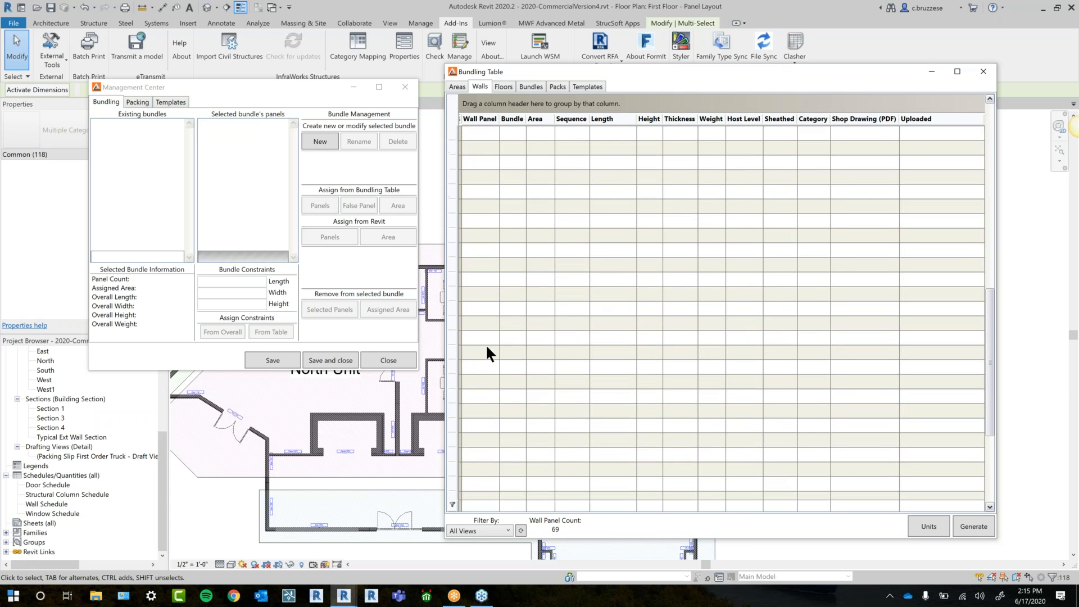
scroll(487, 353, "up", 15)
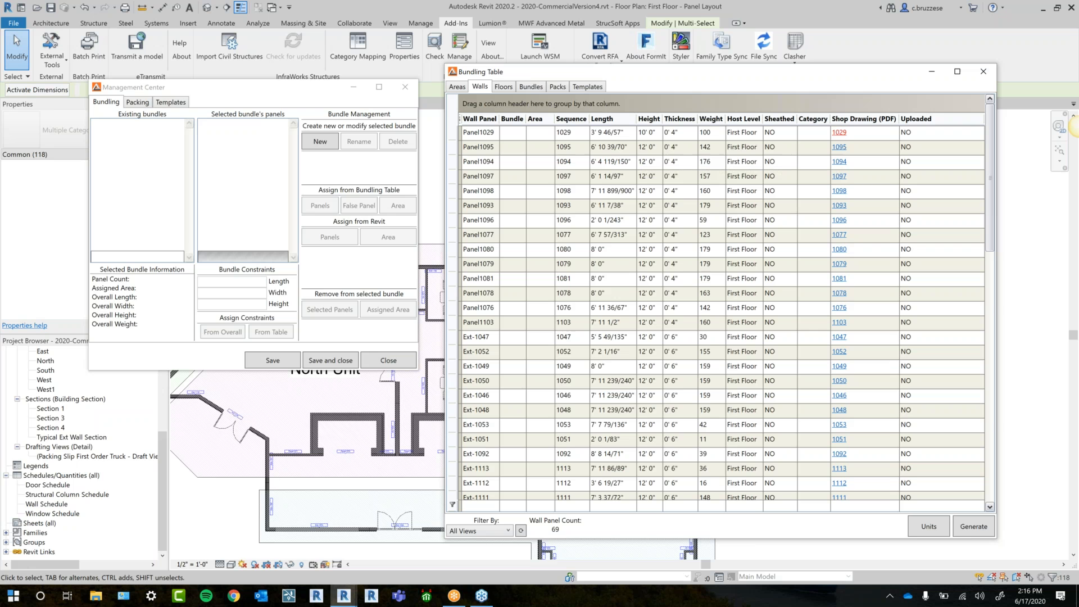
View the shop drawing PDF of Panel1095, close it, and bring the Bundling Table back to the front
left_click(838, 148)
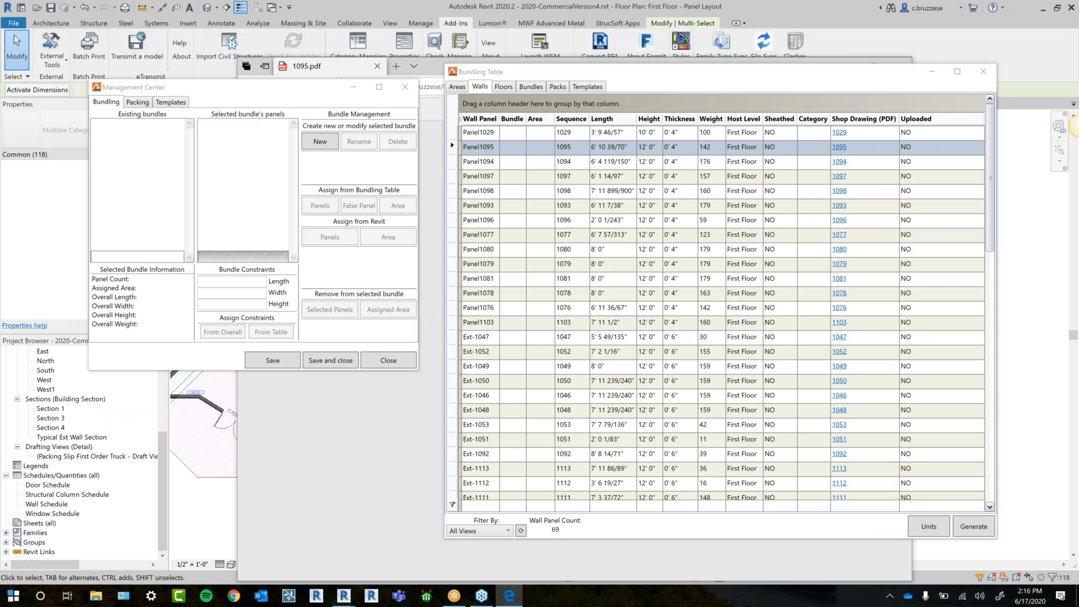
left_click(928, 70)
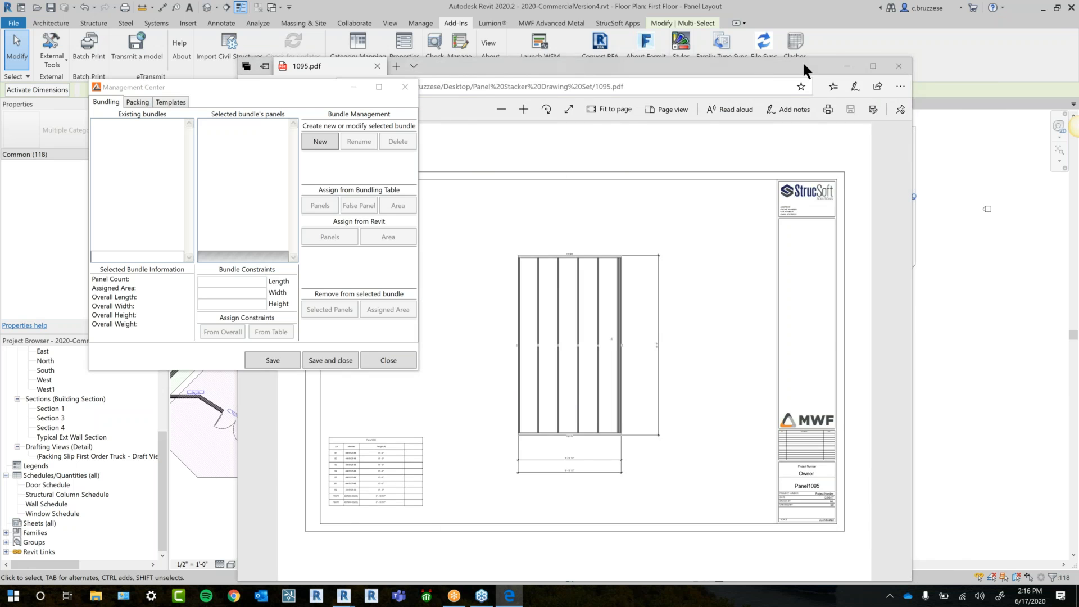
left_click_drag(804, 64, 947, 23)
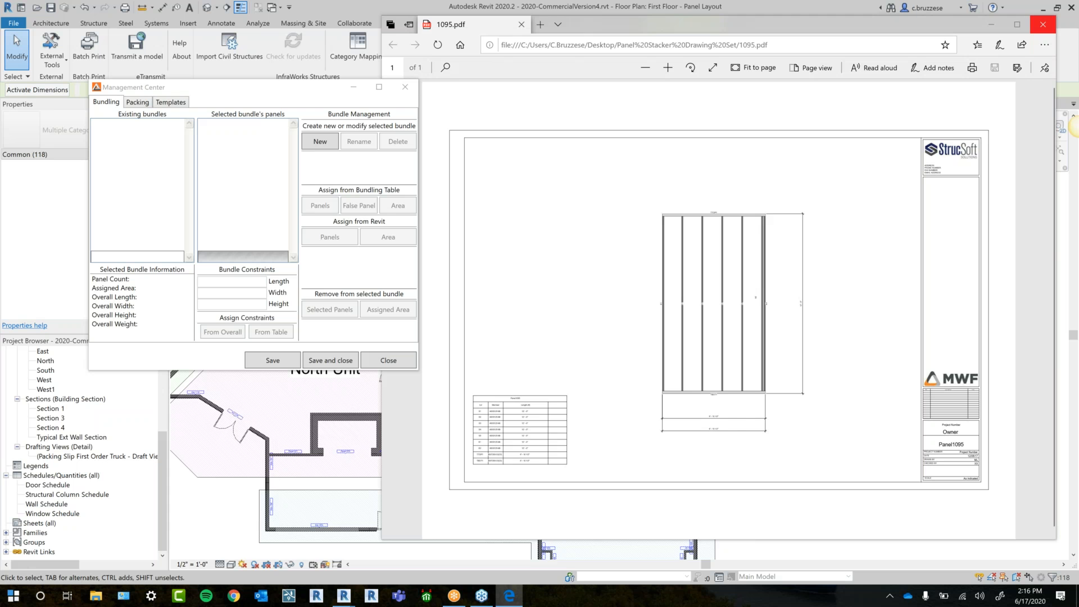
left_click(1043, 24)
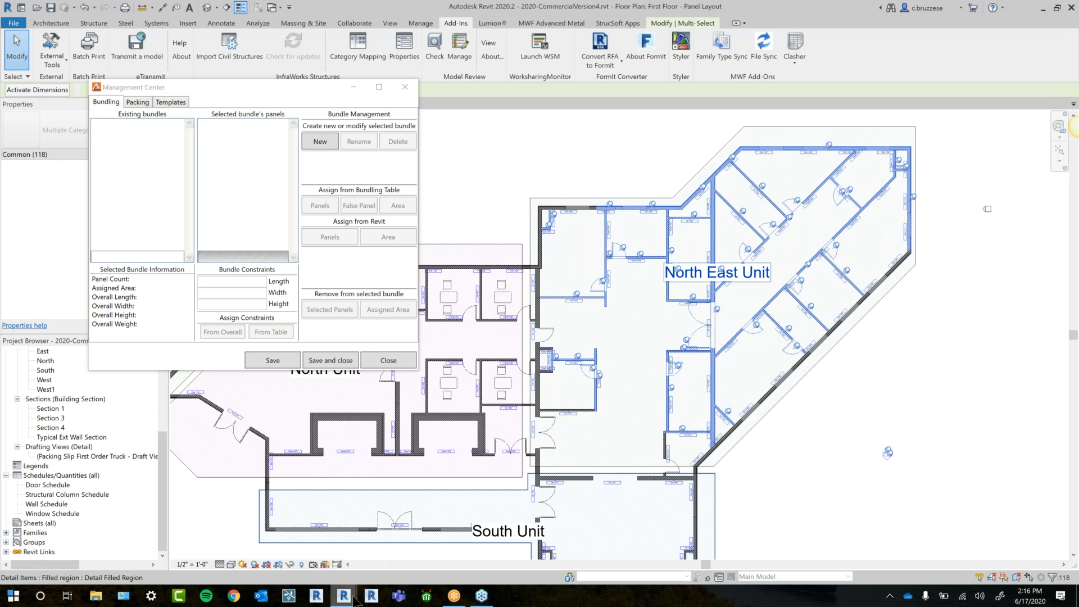
mouse_move(344, 595)
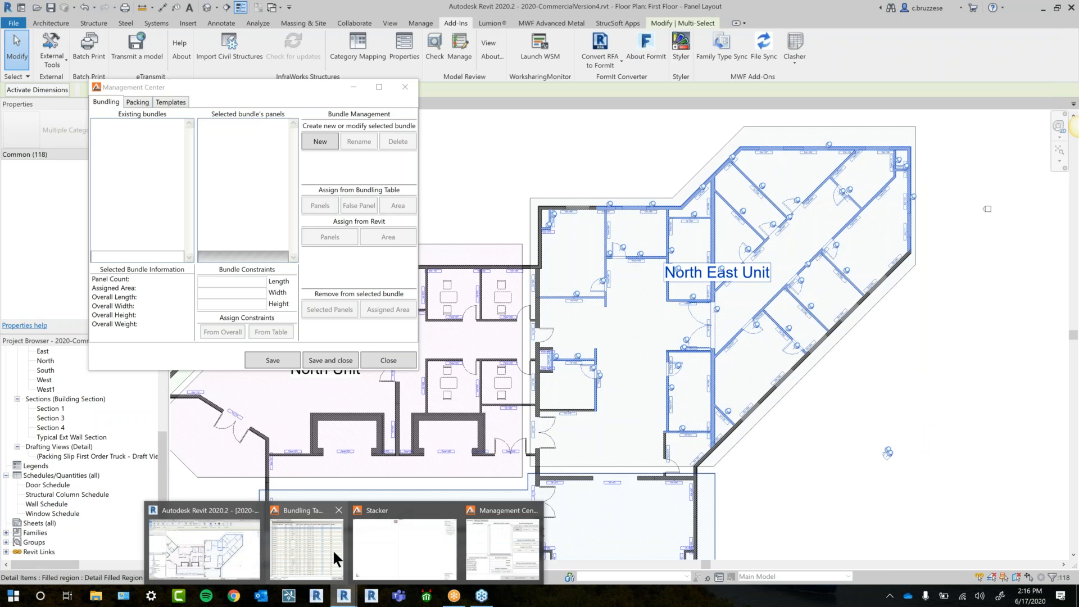
left_click(332, 548)
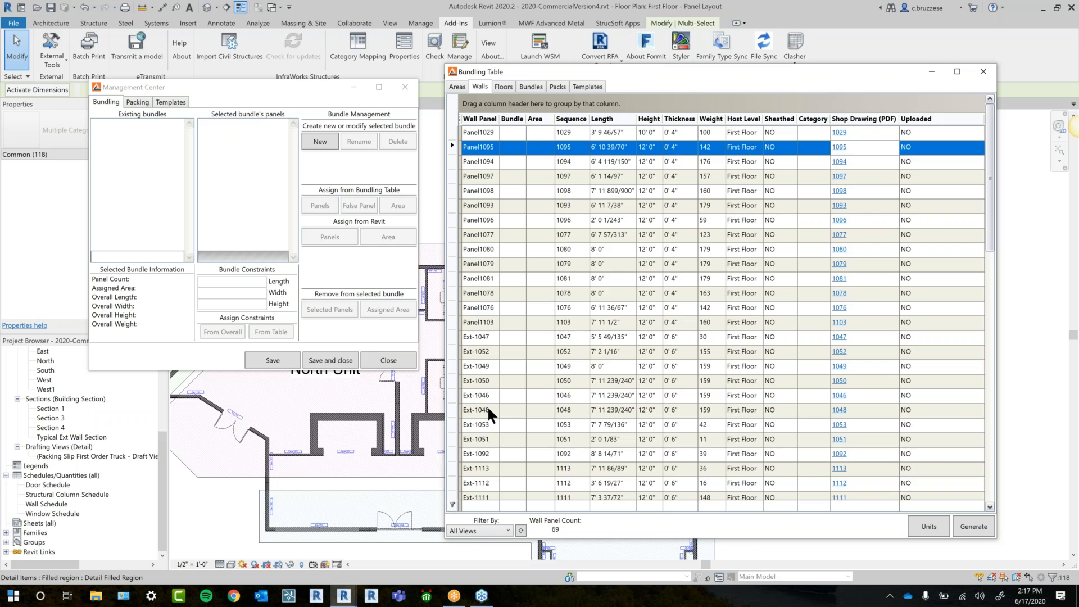
Look through the remaining wall panels, and examine the Floors, Bundles, Packs and Templates tables of the Bundling Table
scroll(487, 406, "down", 8)
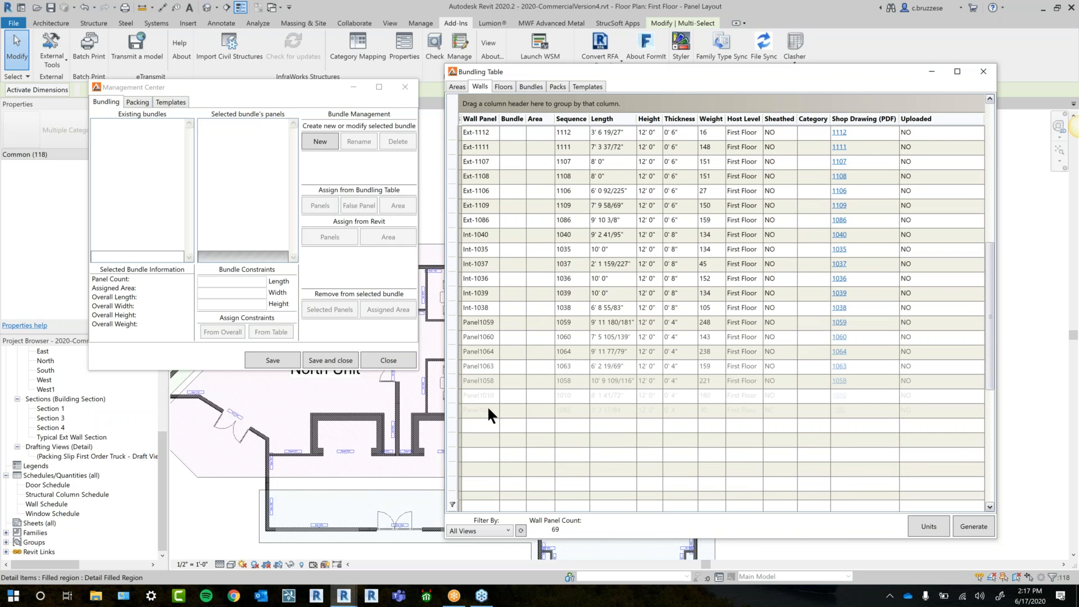
scroll(487, 405, "down", 6)
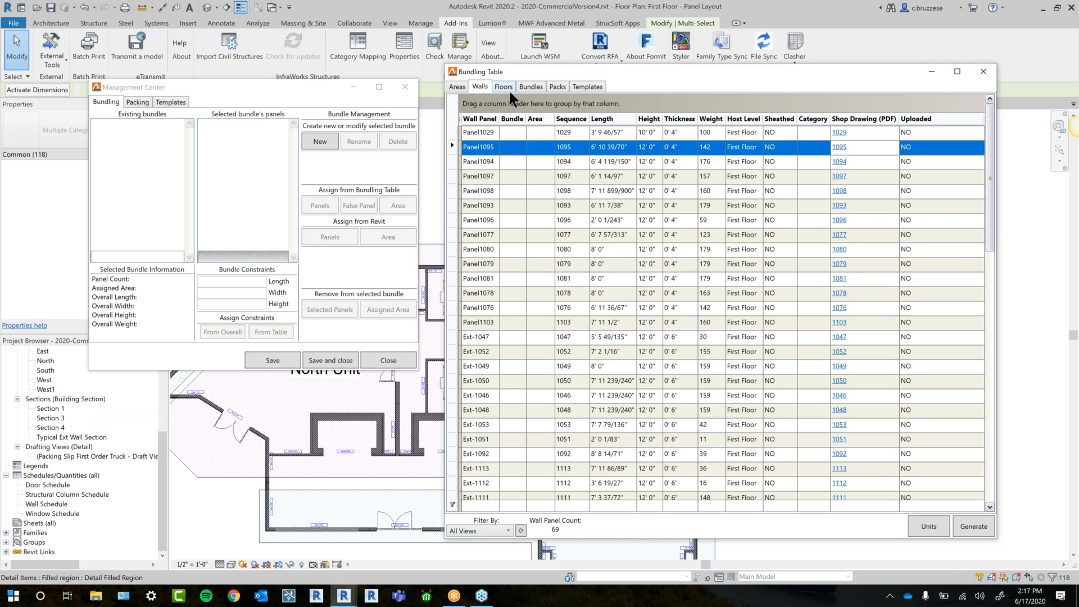
left_click(509, 90)
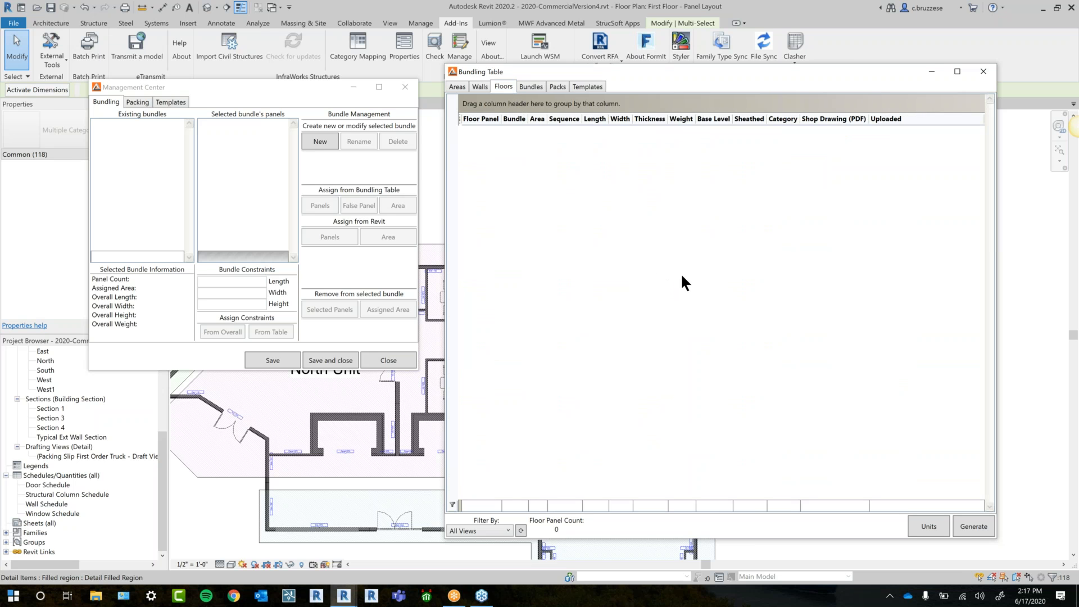
left_click(531, 88)
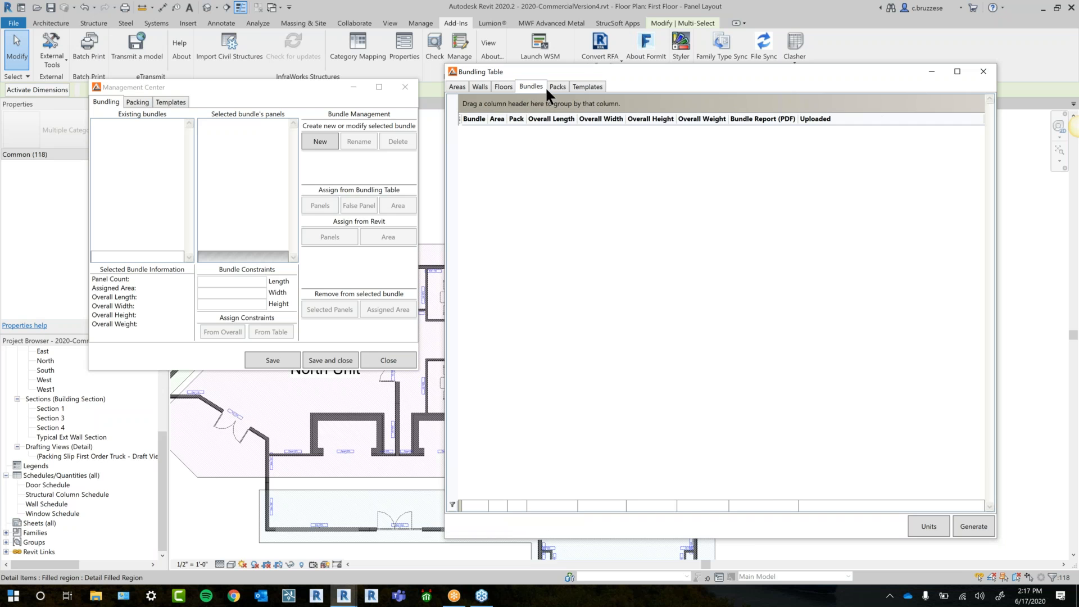
left_click(554, 86)
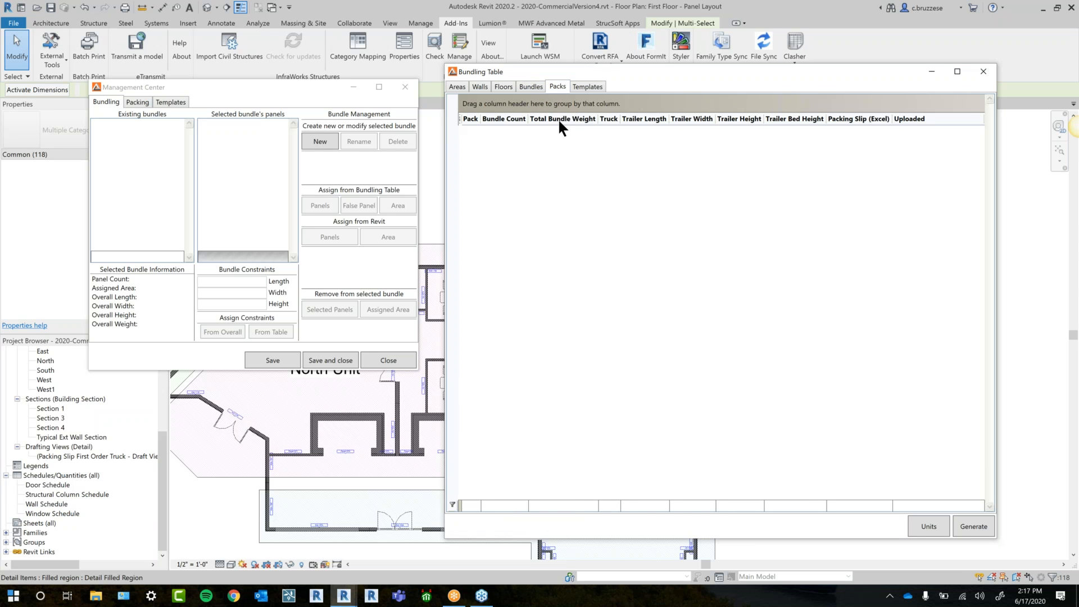
left_click(588, 87)
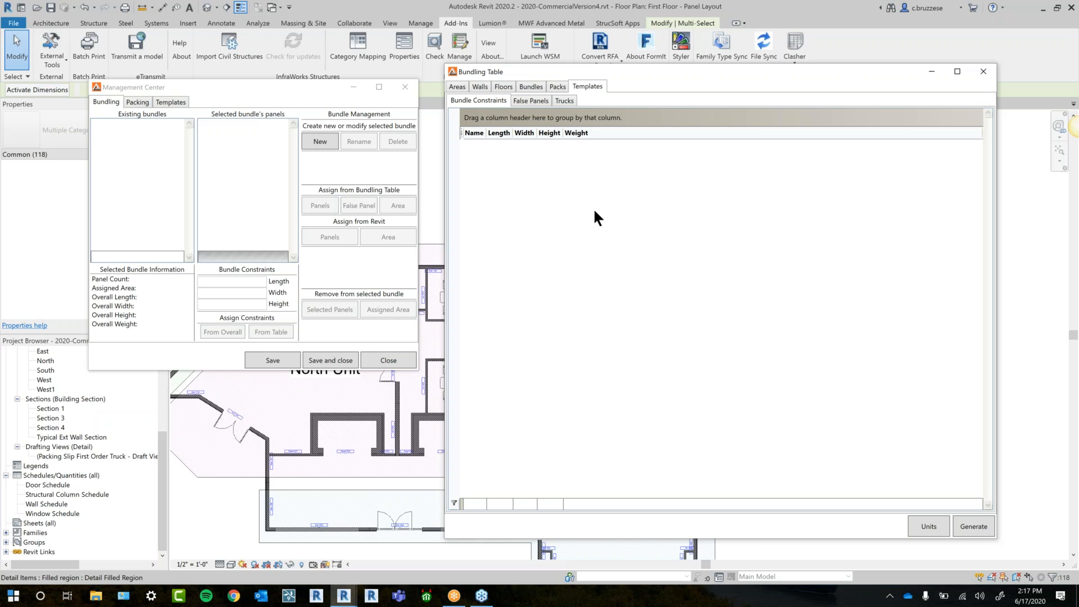
Look through the False Panels, Trucks and Bundle Constraints templates of the Bundling Table, and return to its list of areas
left_click(535, 100)
left_click(565, 101)
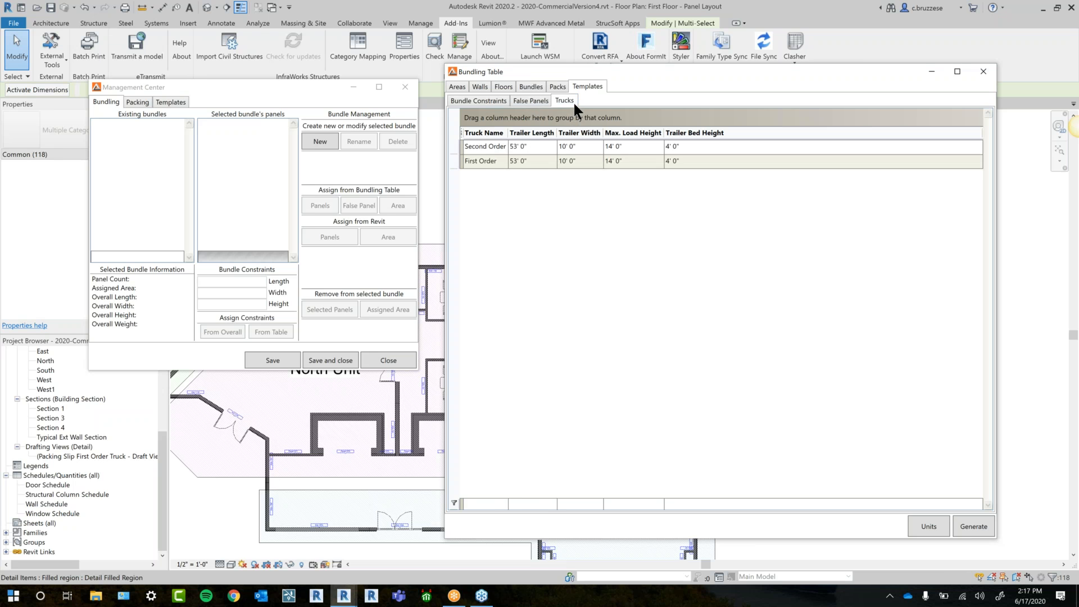
left_click(479, 101)
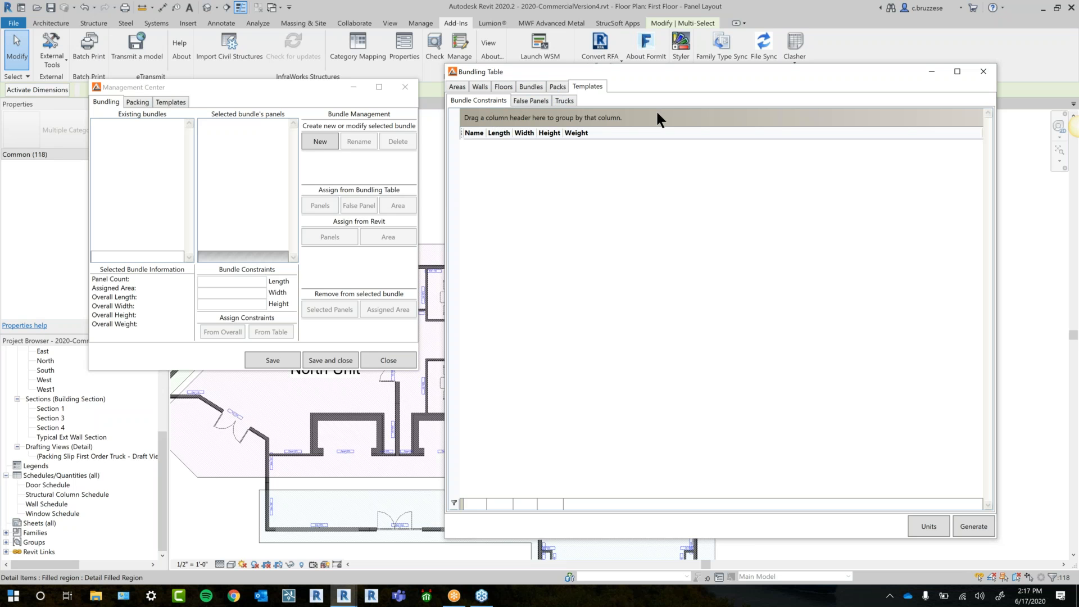
left_click(452, 90)
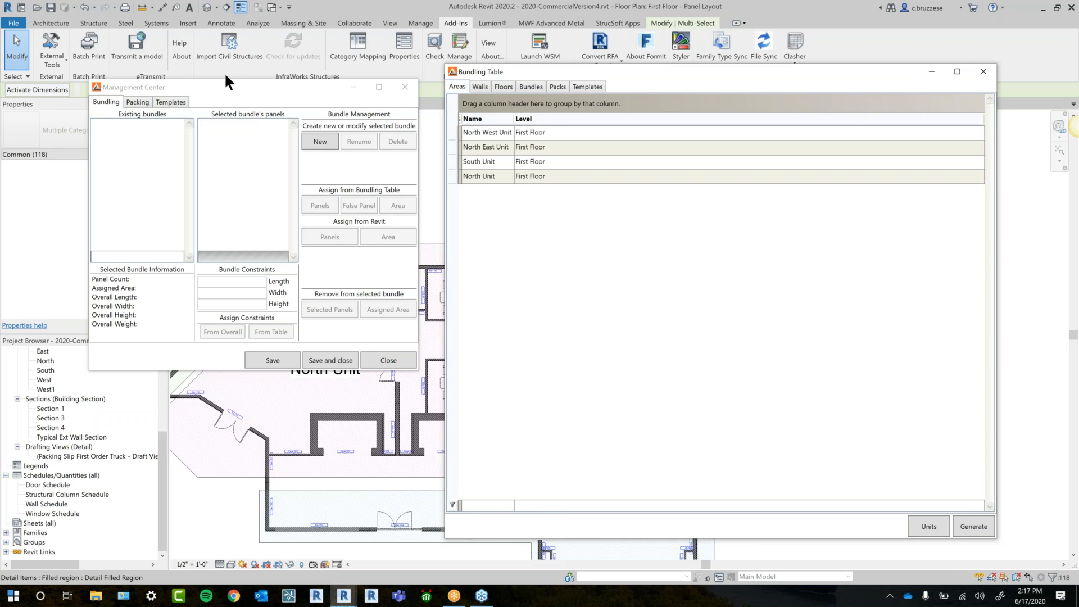
Move the Management Center slightly toward the Bundling Table and create a new bundle named B1
left_click_drag(220, 85, 250, 104)
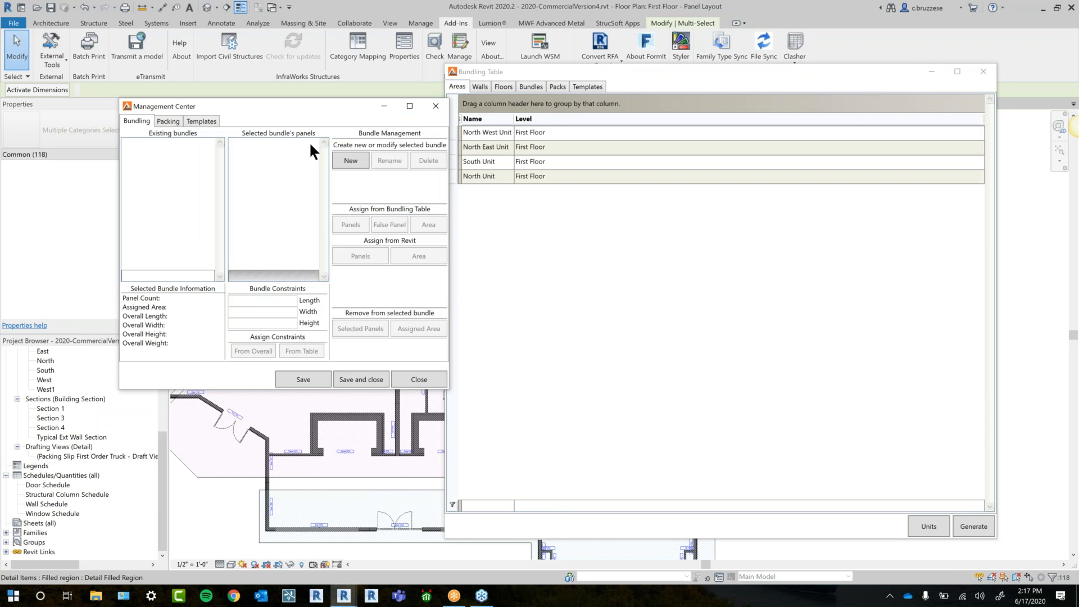
left_click(352, 161)
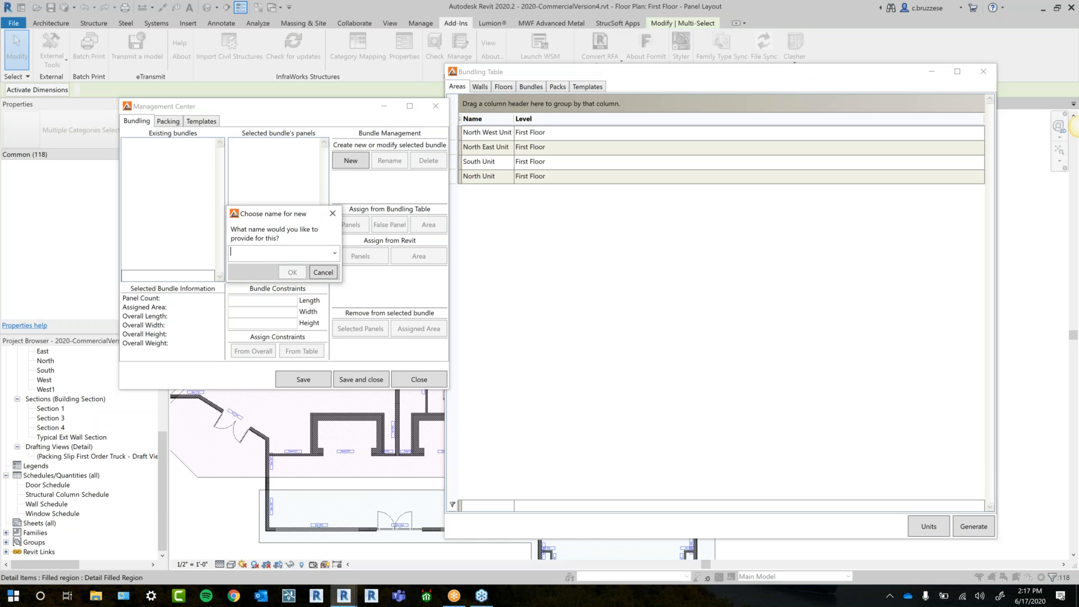
type("B1")
left_click(297, 270)
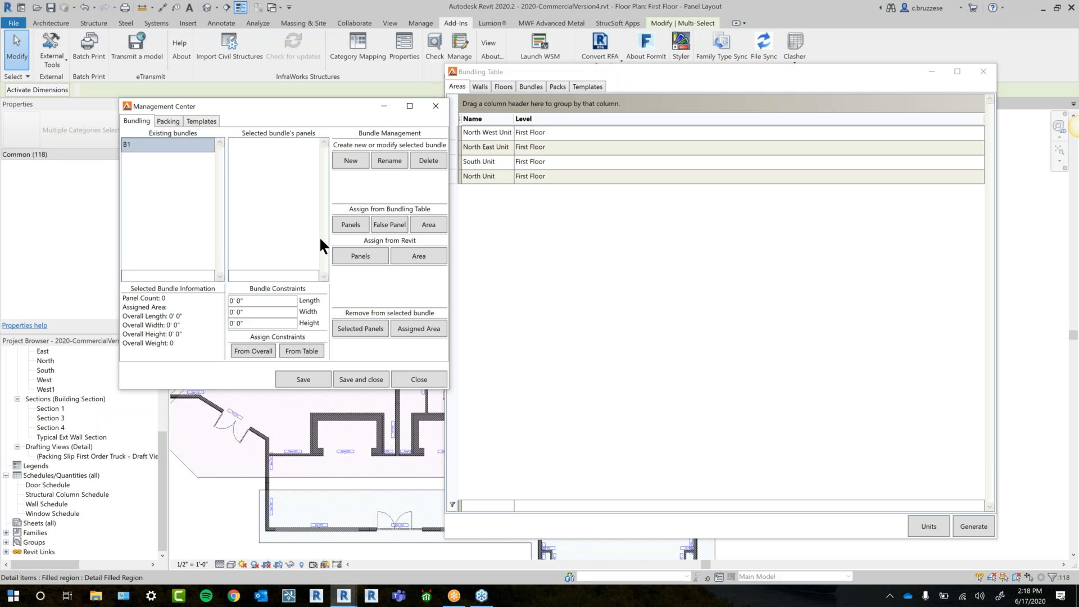
View the fields for creating a bundle constraint template in the Management Center, and close the form without creating one
left_click(199, 121)
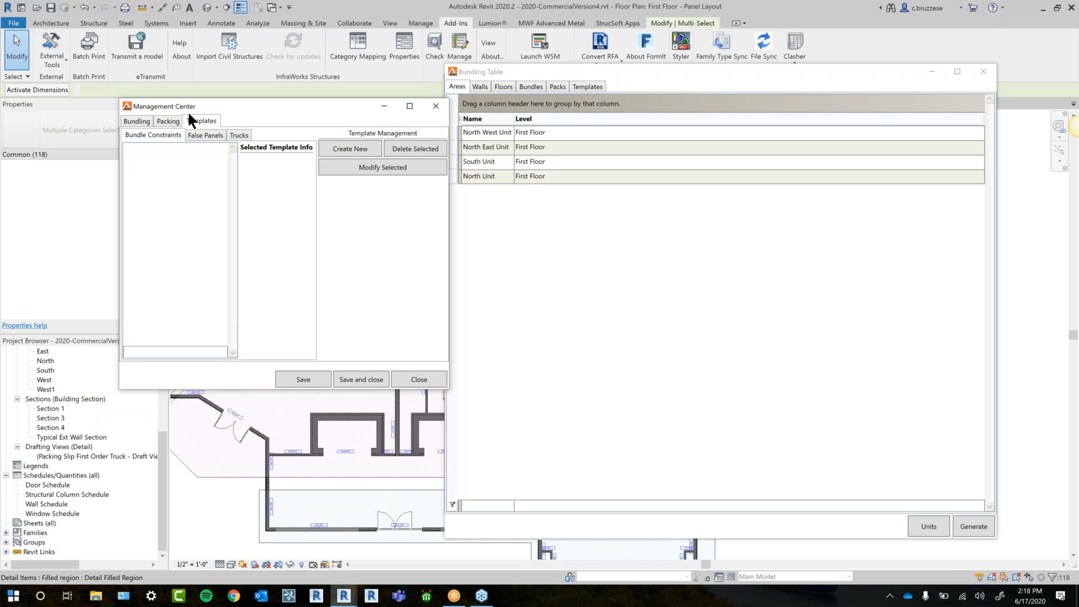
left_click(358, 148)
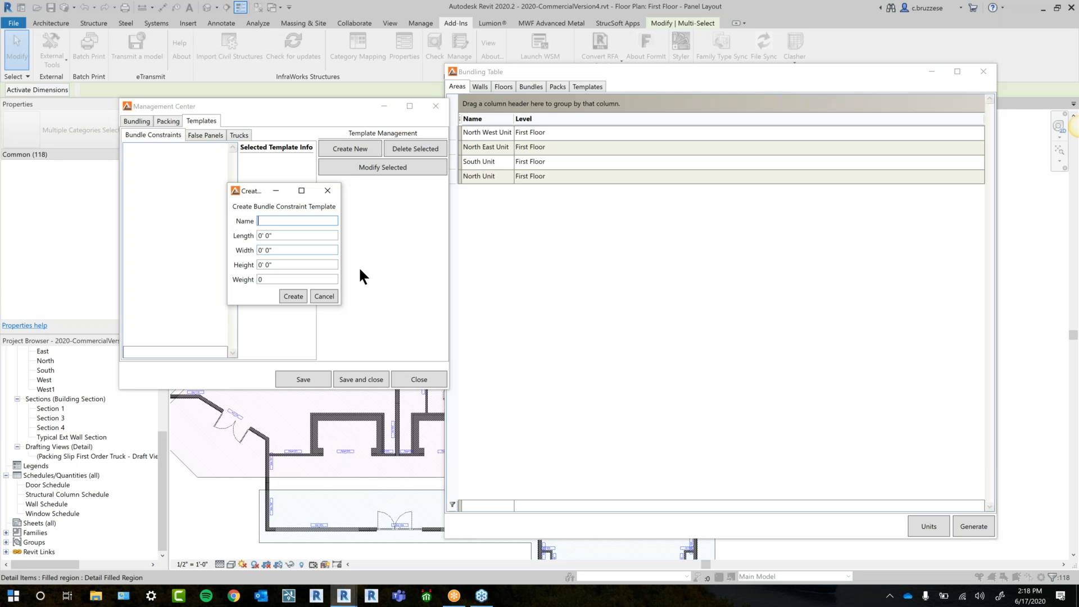
left_click(328, 193)
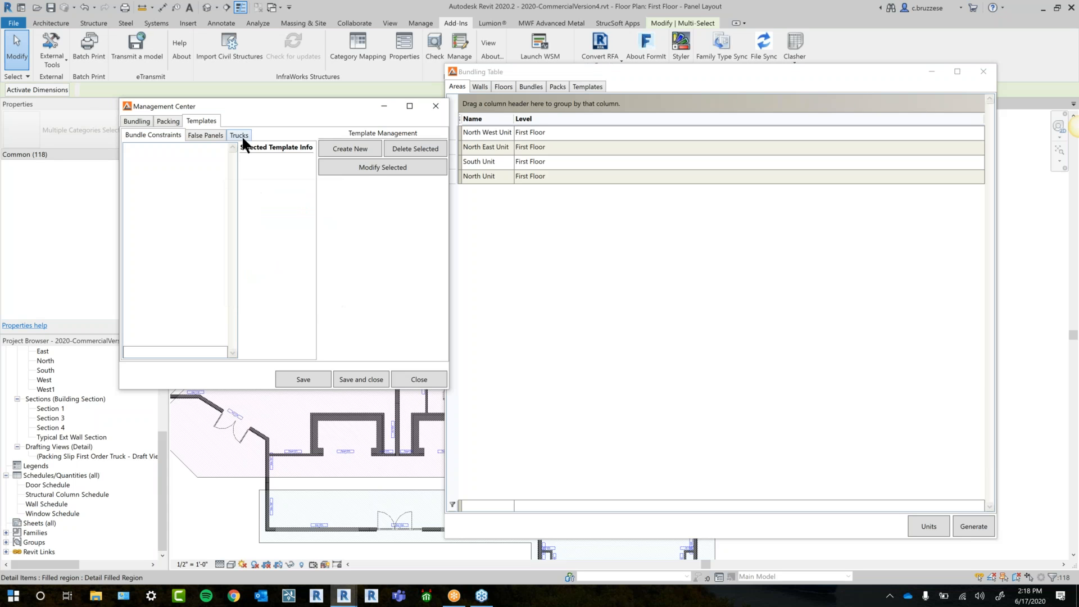
Return to the bundle settings, select bundle B1, and set its length, width and height constraints to 20' each
left_click(138, 121)
left_click(144, 148)
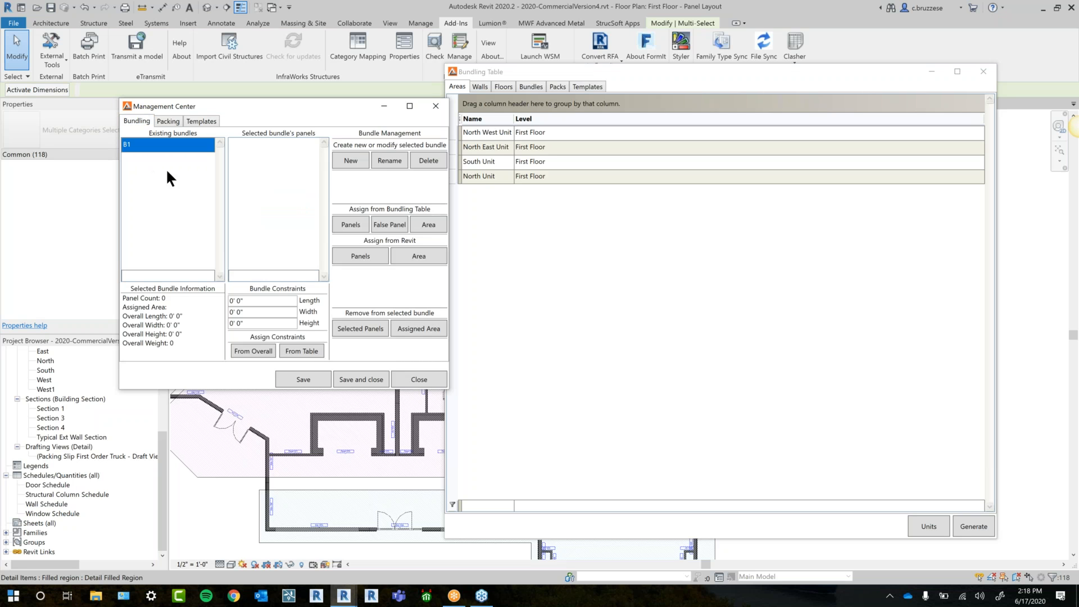
left_click(266, 301)
type("20")
key("Tab")
type("20")
key("Tab")
type("20")
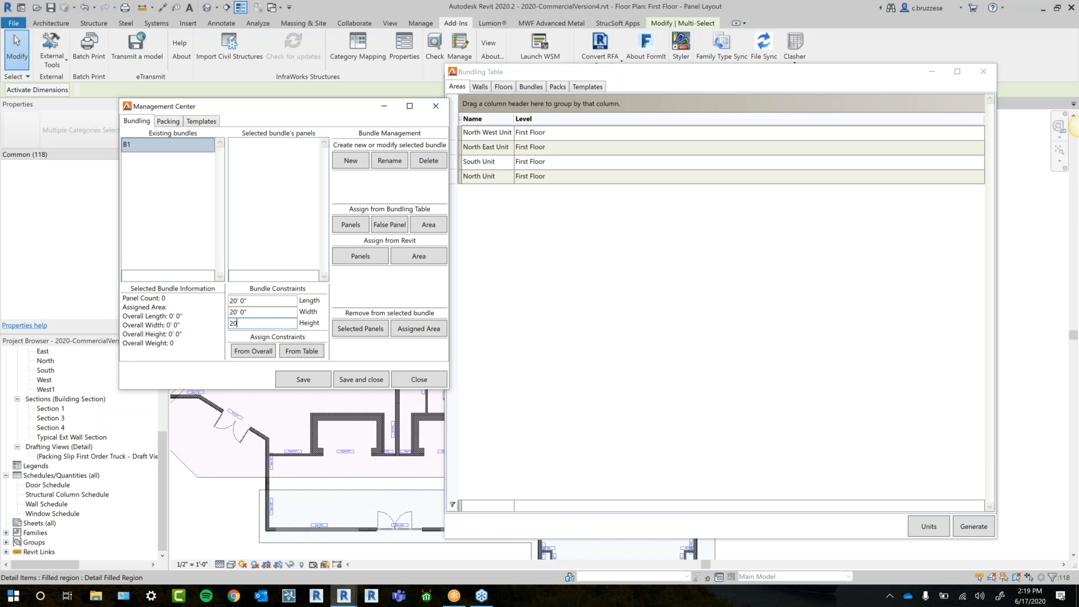
left_click(263, 313)
Bring up the Stacker window to examine B1's constraint volume in 3D and elevation, and minimize the window
mouse_move(343, 593)
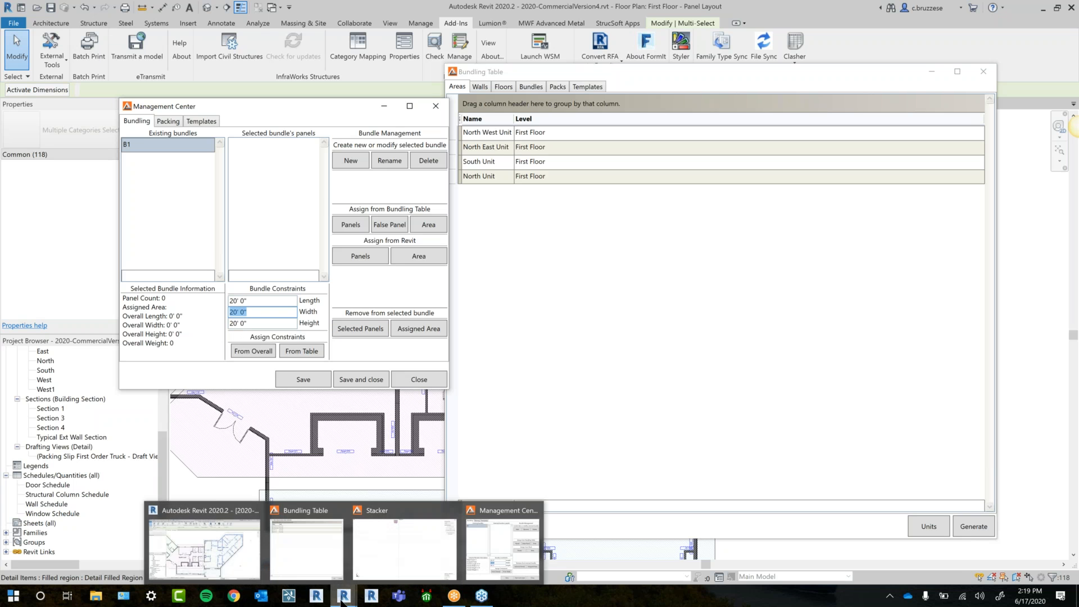
left_click(372, 551)
left_click_drag(619, 96, 624, 34)
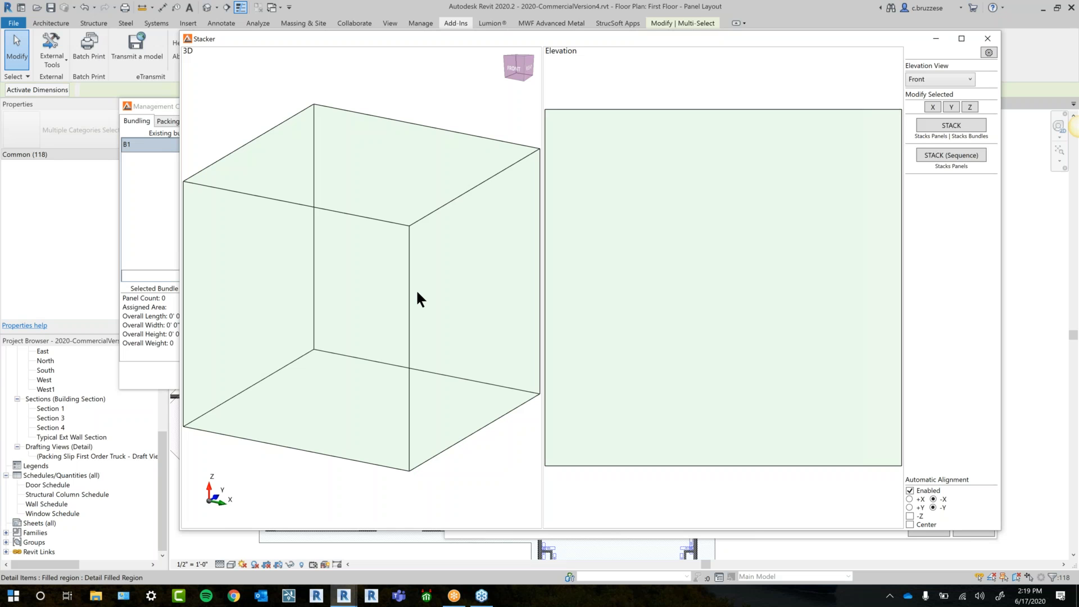
left_click(939, 37)
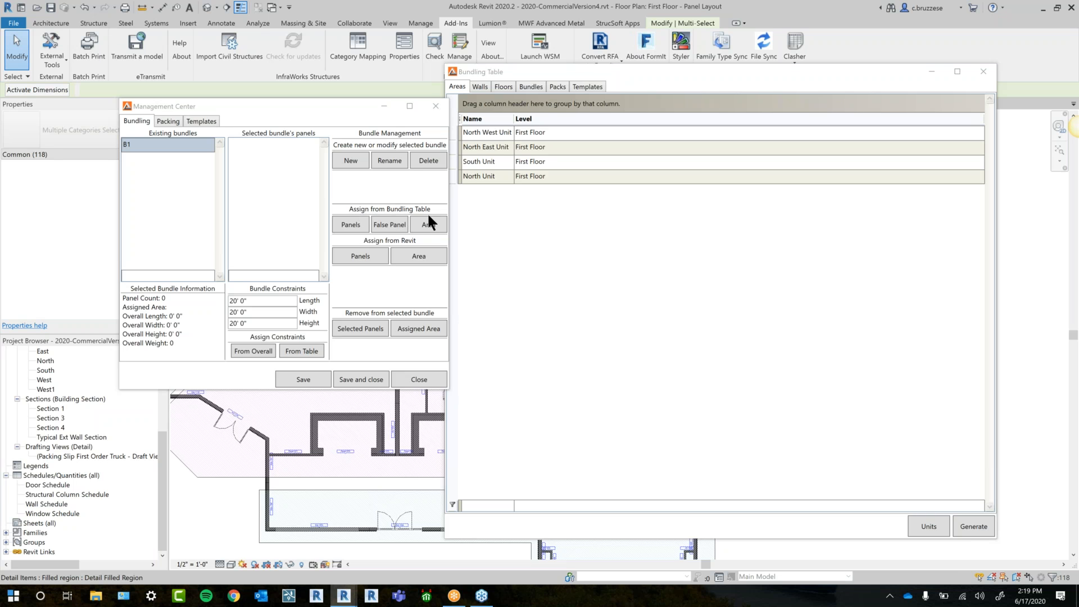
Show the wall panels, minimize the Bundling Table, and assign the North East Unit filled region from the floor plan as B1's area
left_click(486, 89)
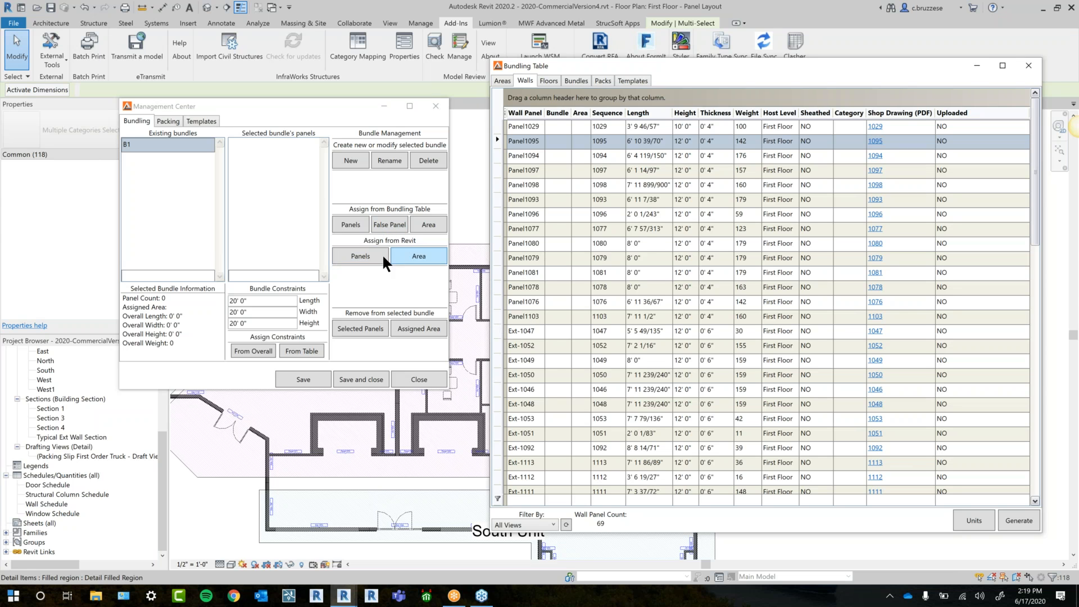
left_click(970, 64)
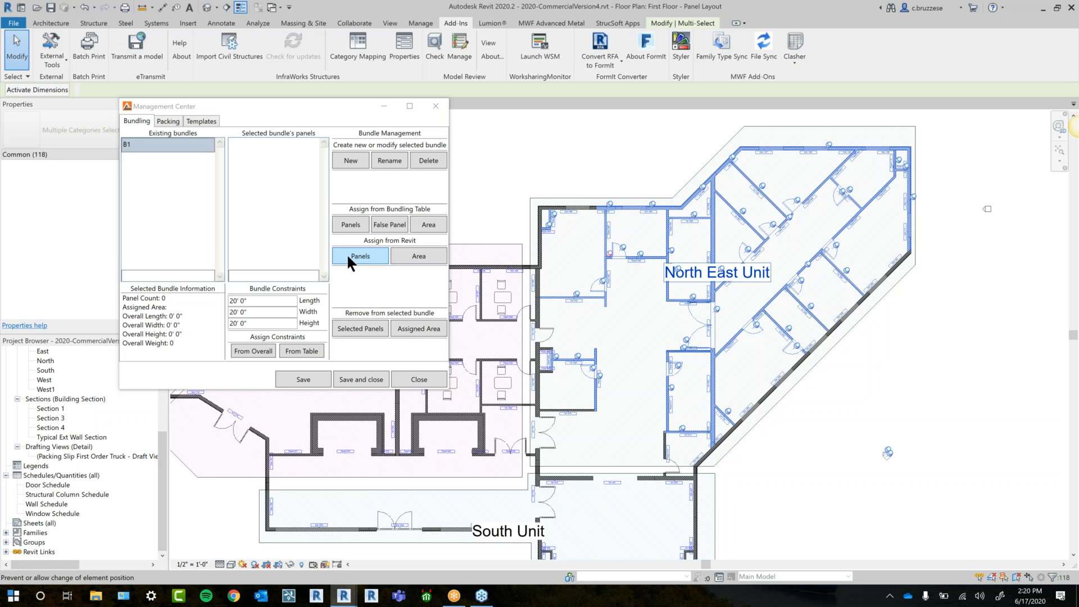
left_click(459, 209)
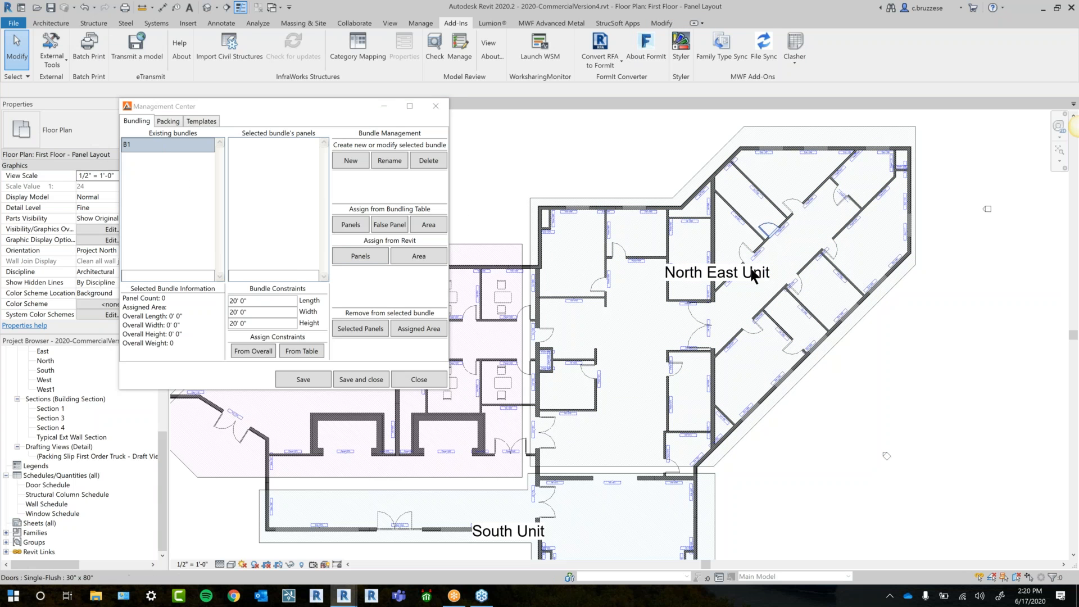
left_click(590, 202)
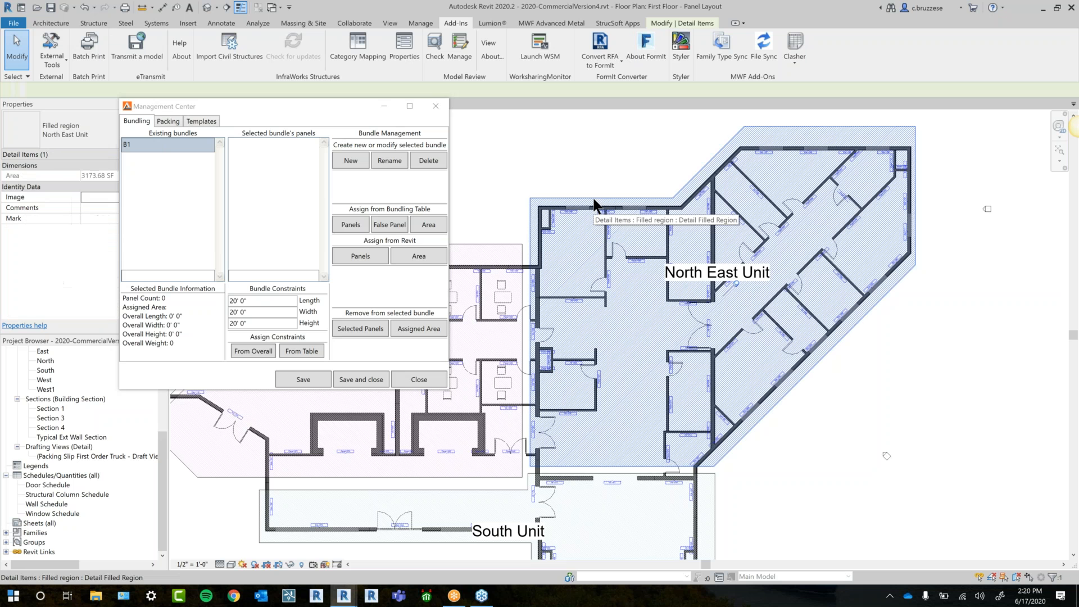
left_click(417, 257)
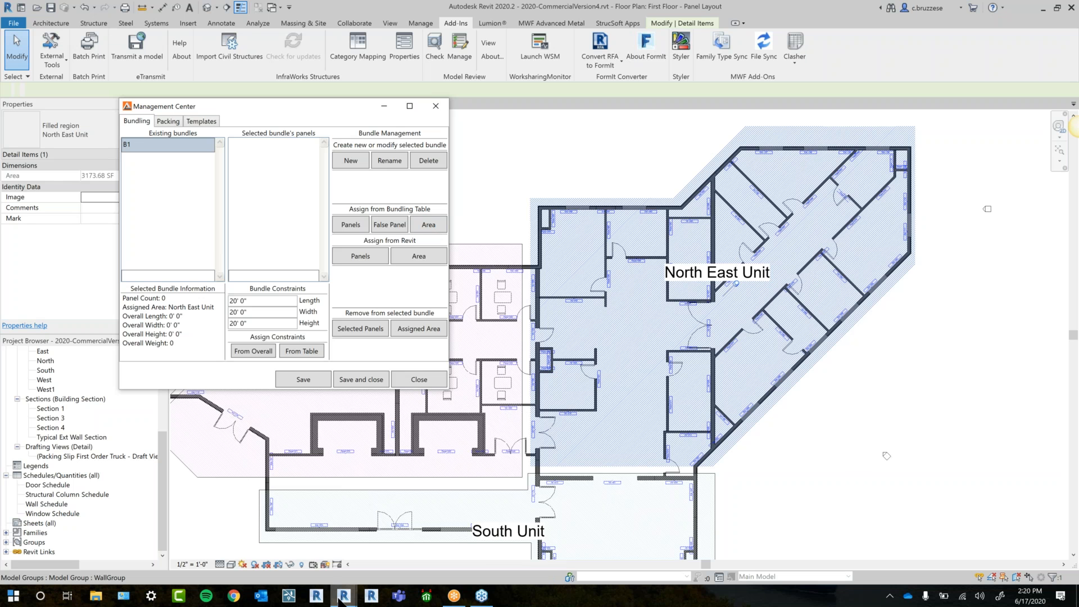
Restore the Bundling Table, place it beside the Management Center, and sort the wall panels by ascending height
mouse_move(340, 599)
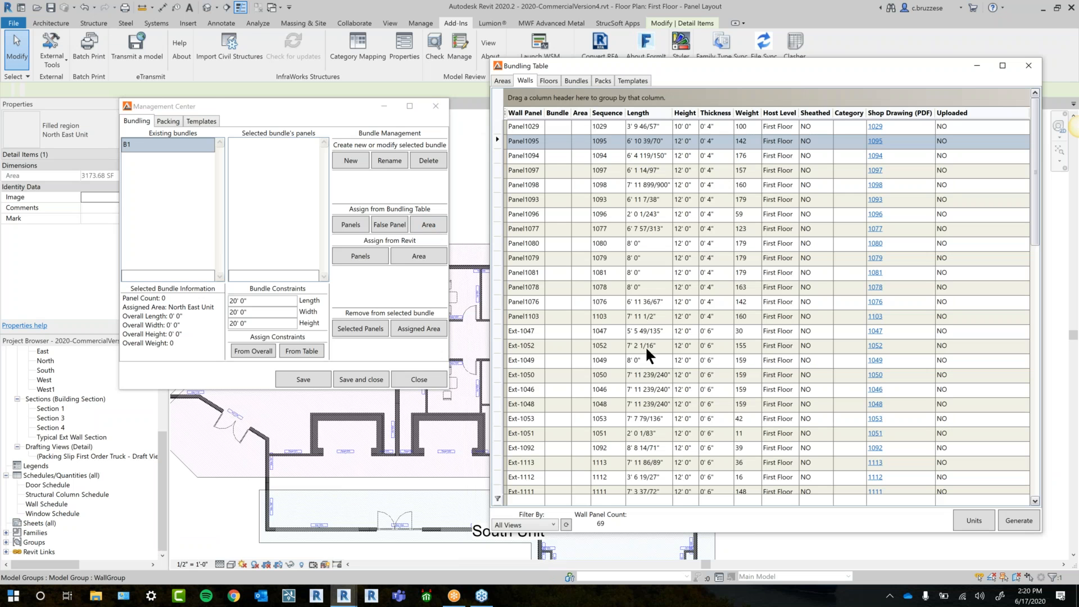
left_click_drag(667, 68, 621, 66)
left_click_drag(653, 110, 661, 110)
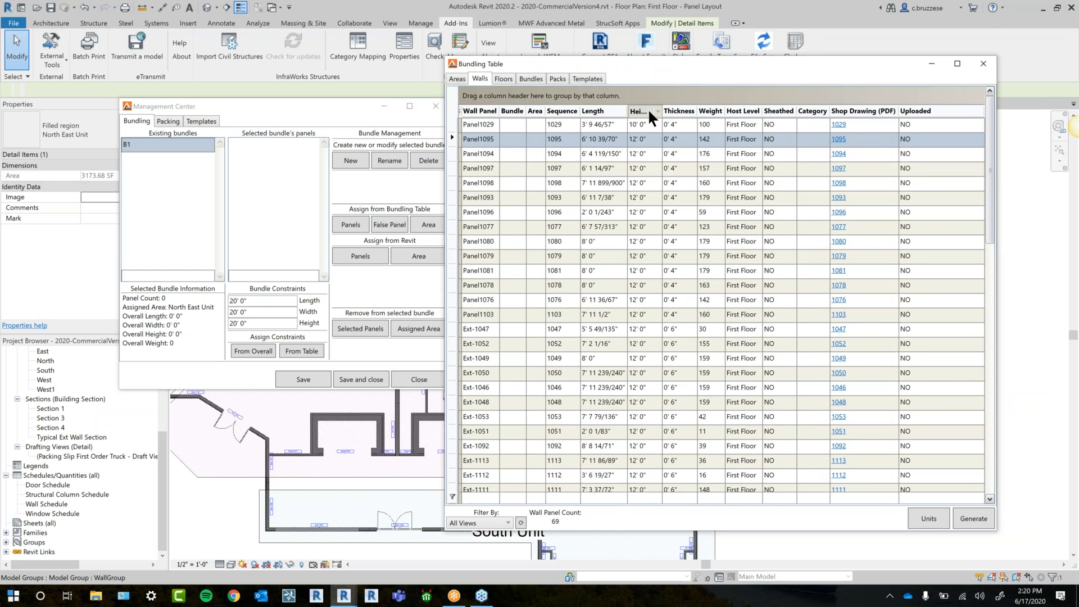
left_click(647, 108)
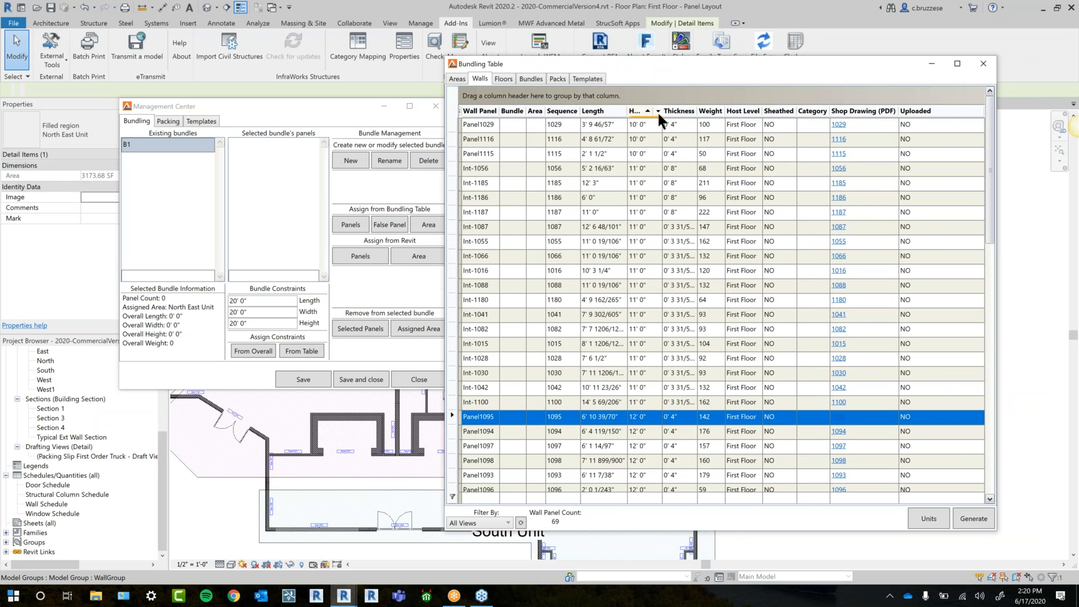
Widen the Height column and filter the wall panels to those with a height of 10' 0"
left_click(658, 111)
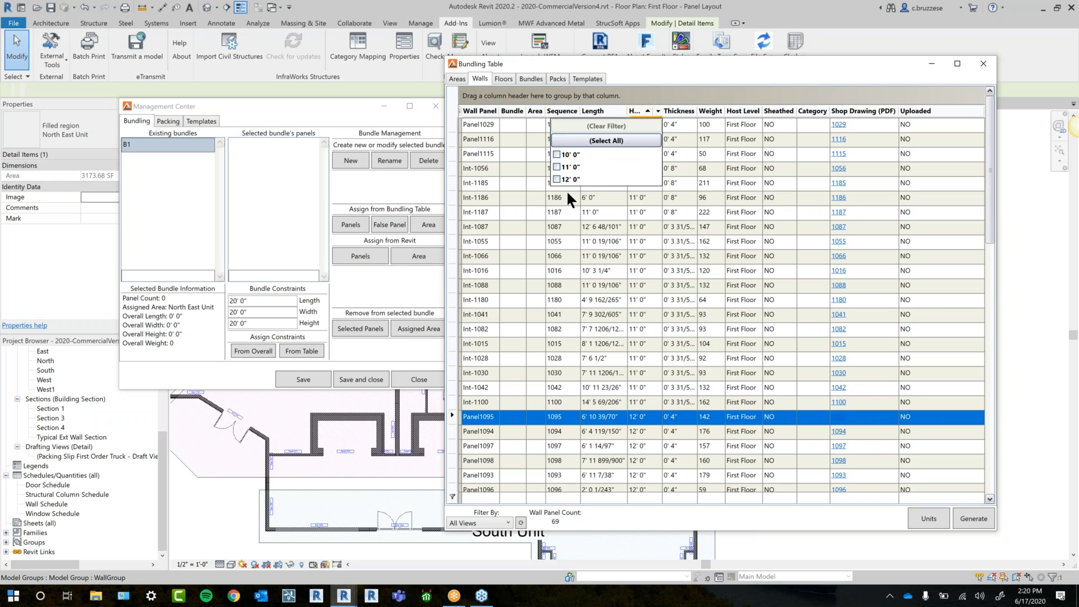
left_click(683, 86)
left_click_drag(662, 111, 682, 112)
left_click(677, 110)
left_click(578, 155)
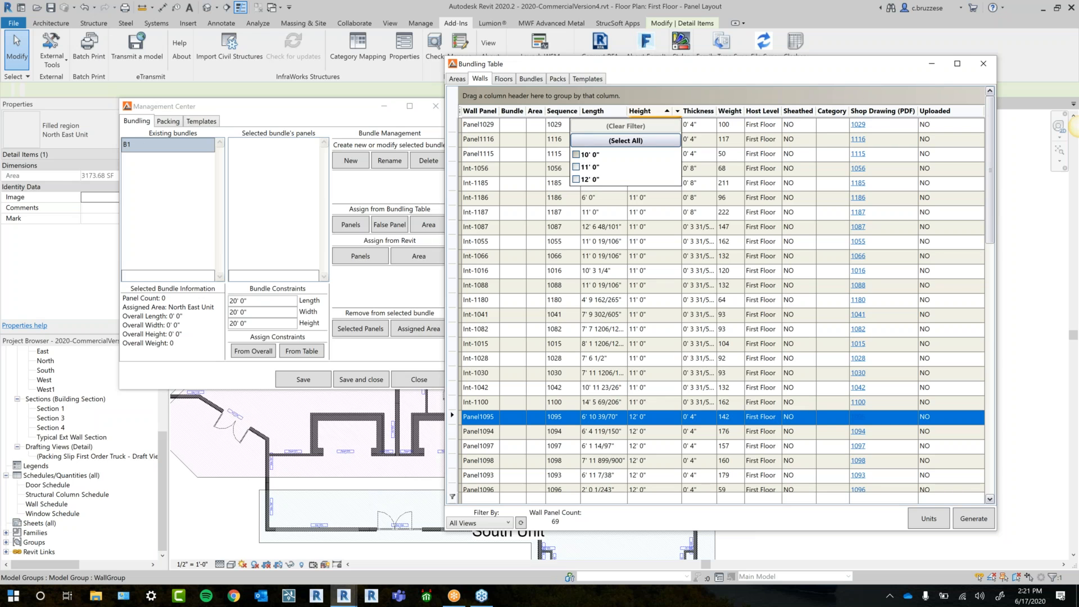
left_click(577, 324)
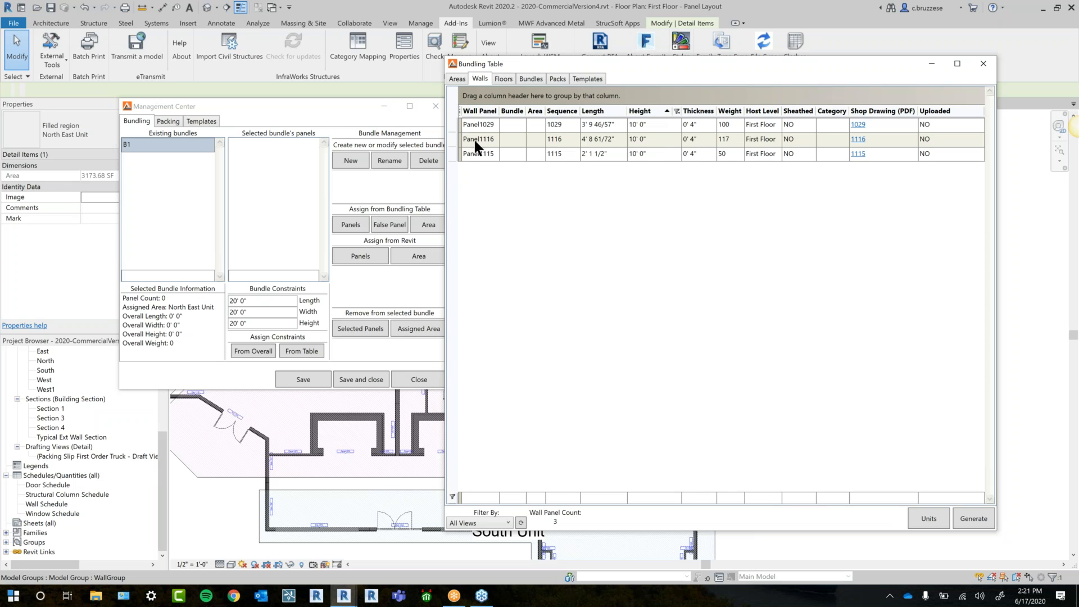
Assign the filtered Panel1029, Panel1116 and Panel1115 from the Bundling Table to bundle B1, and fit the Area column to its contents
left_click_drag(482, 124, 490, 245)
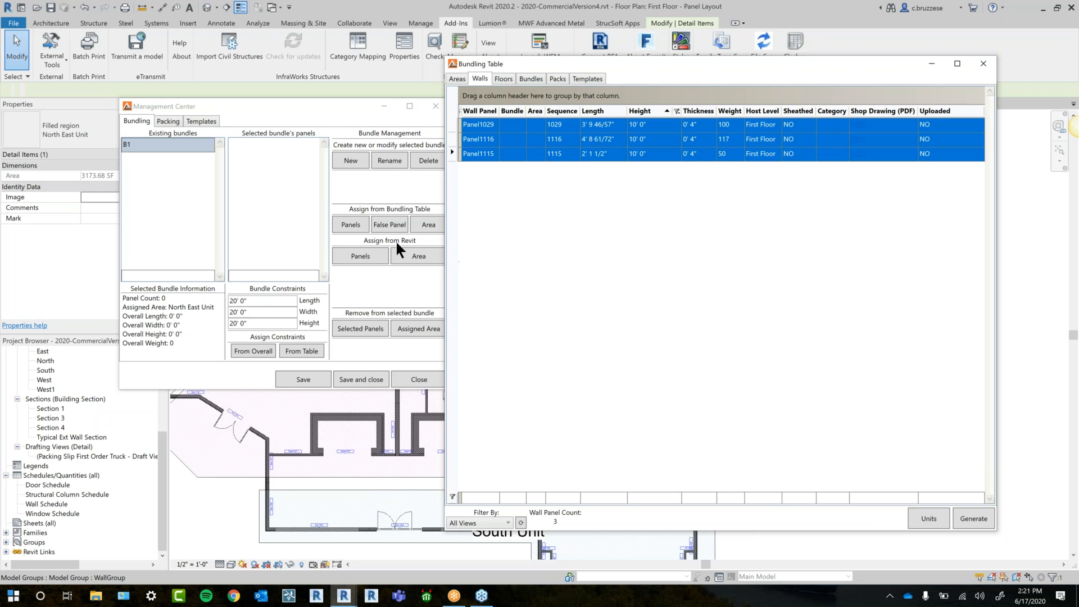
left_click(308, 222)
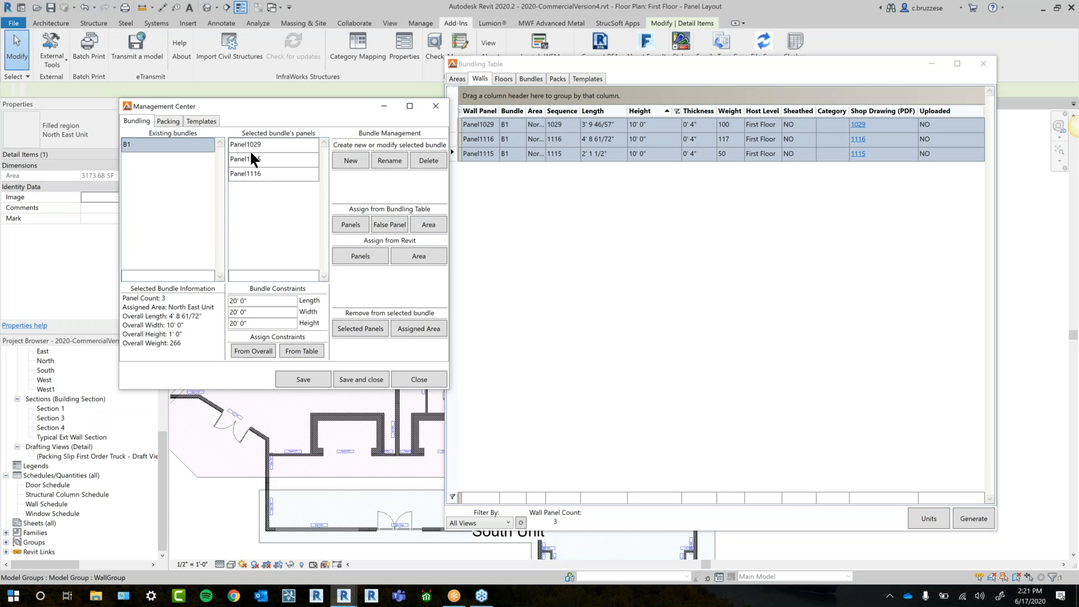
double_click(545, 114)
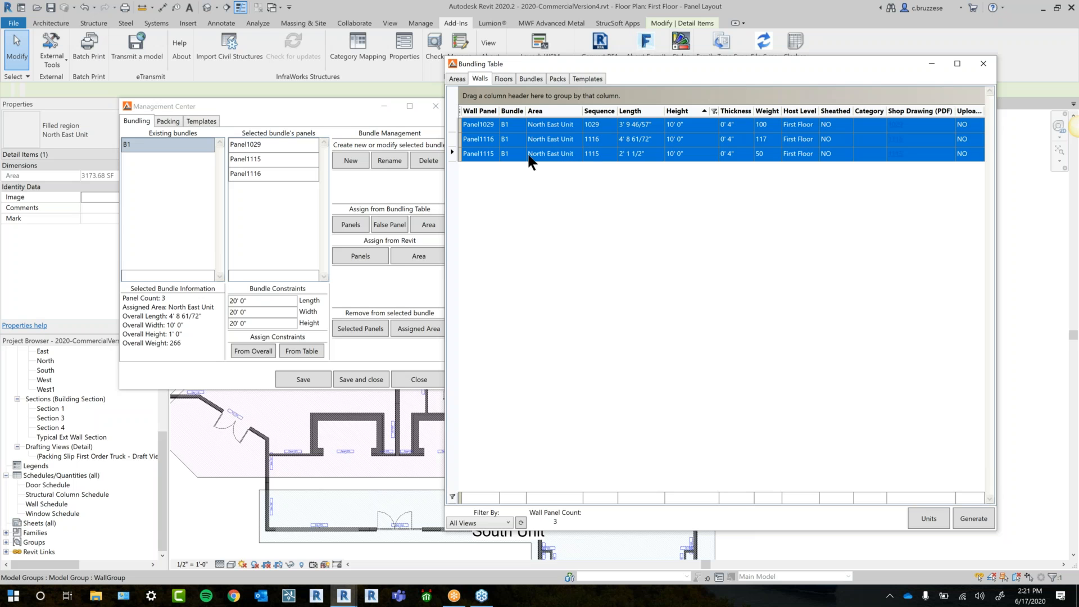
Bring up the Stacker window to view B1's stacked panels, and position it so all its controls are visible
mouse_move(349, 599)
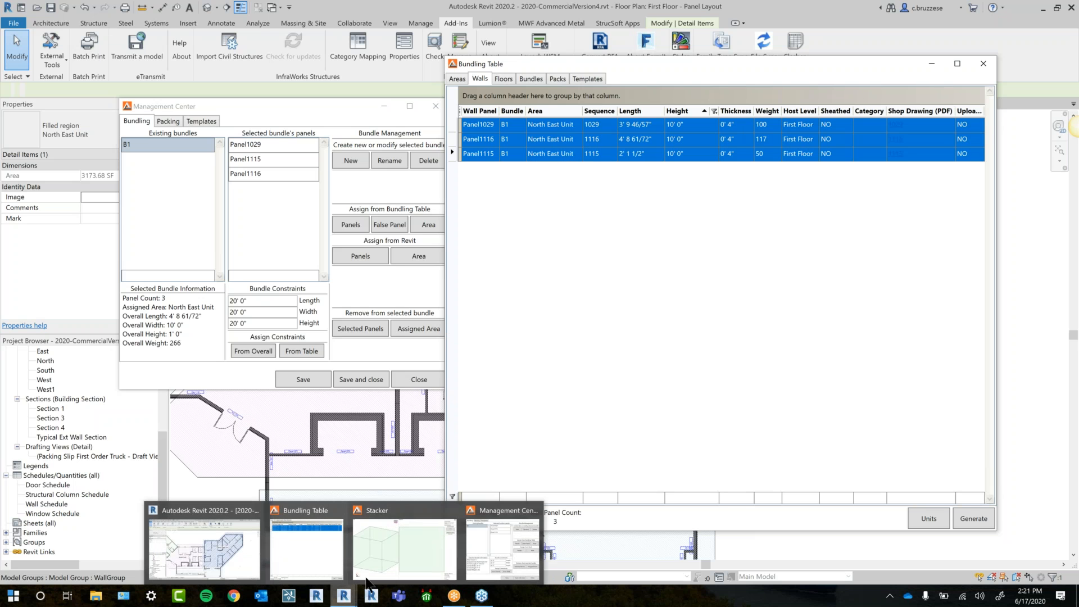
left_click(400, 550)
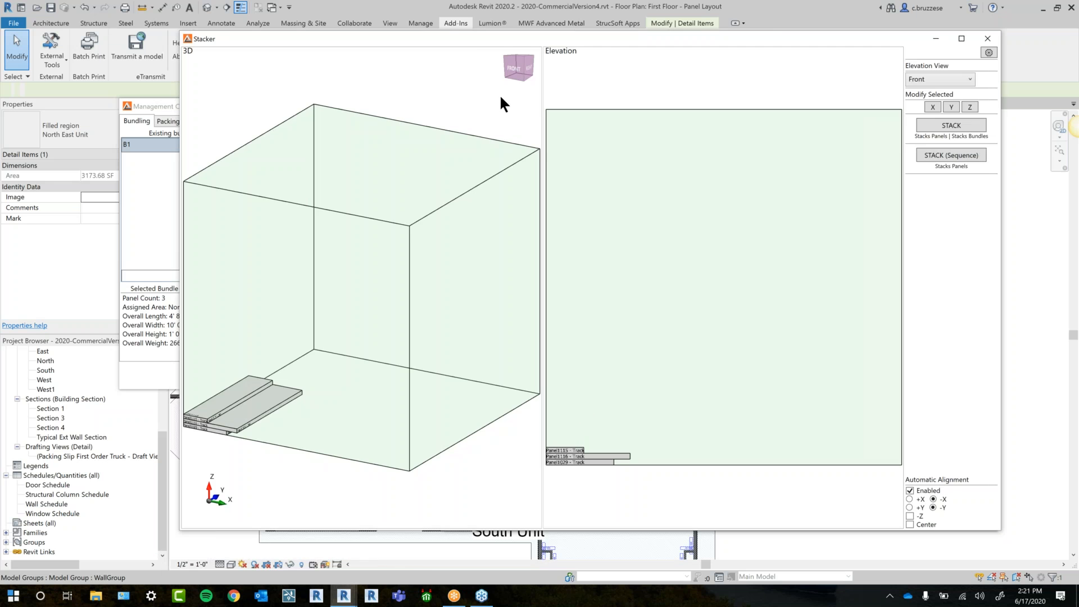
left_click_drag(524, 41, 651, 27)
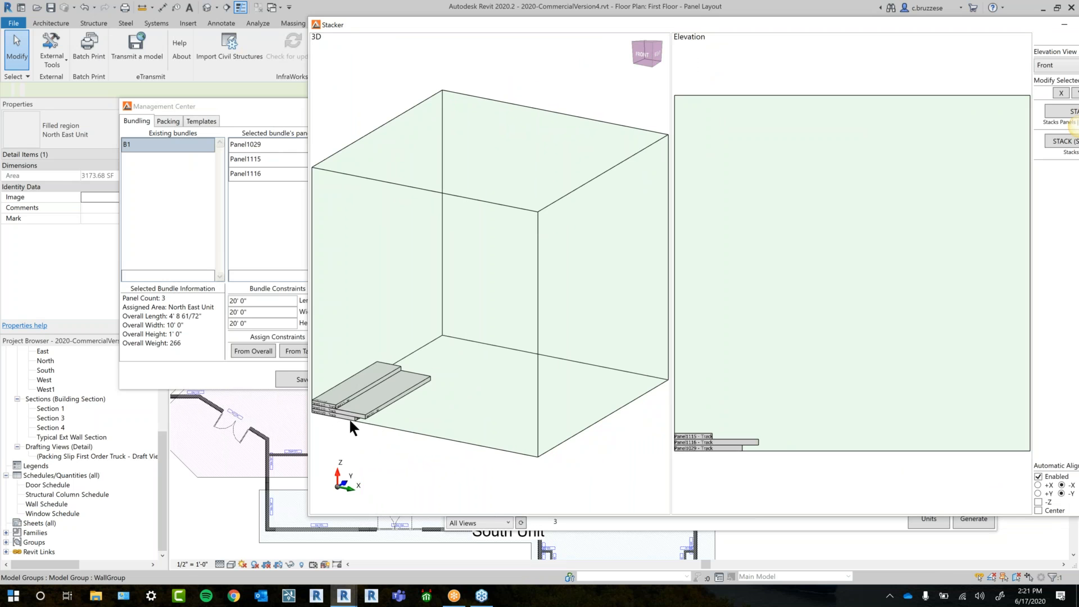
left_click_drag(892, 32, 790, 38)
View bundle B1's stack in the Left and Top elevations, and return the elevation view to Front
left_click(972, 71)
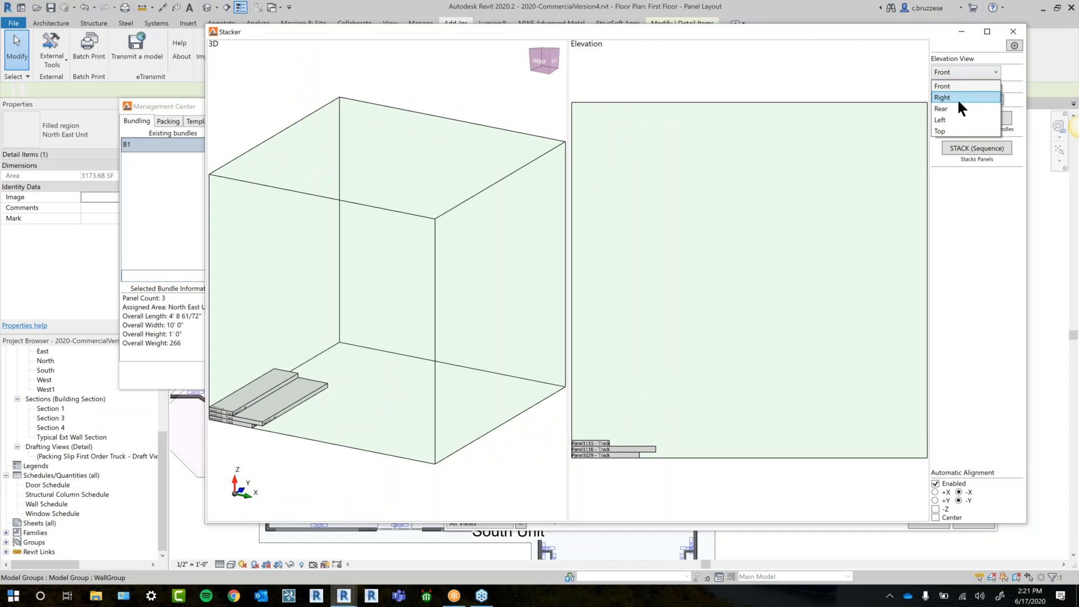
left_click(953, 118)
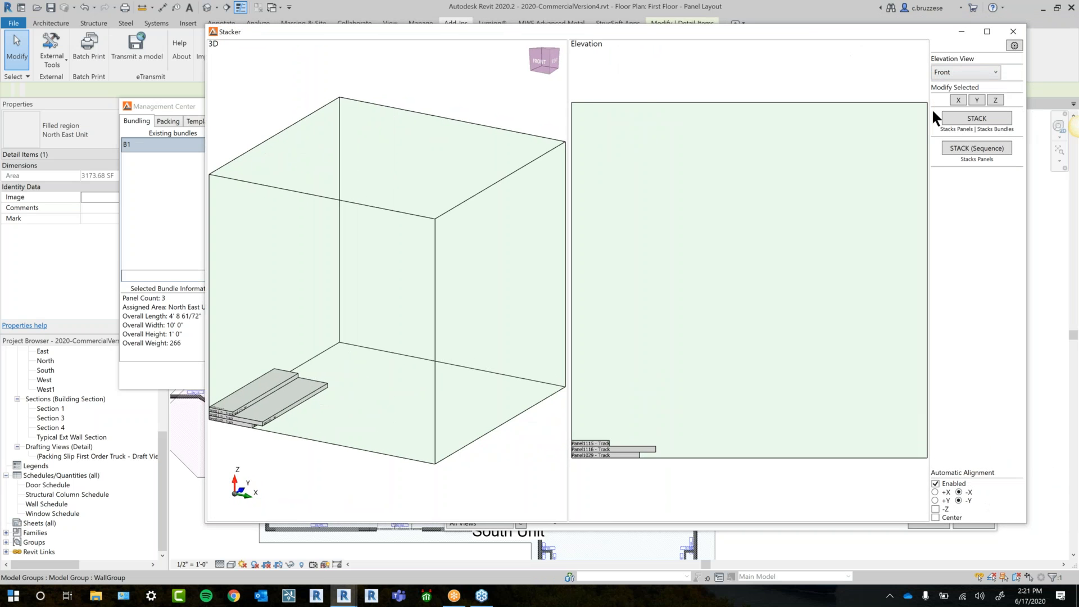
left_click(955, 69)
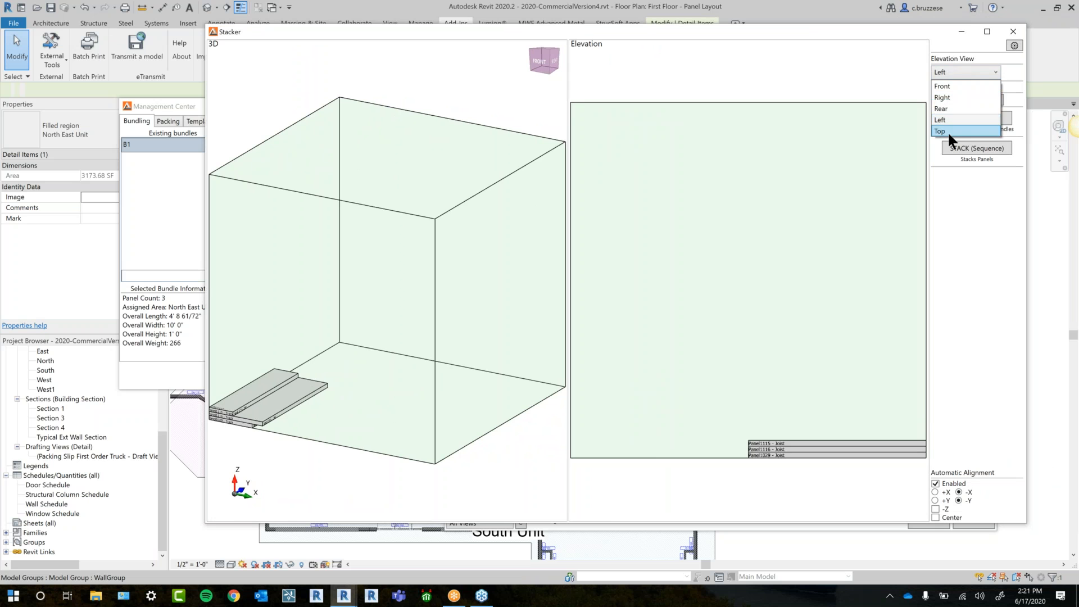
left_click(947, 130)
left_click(962, 71)
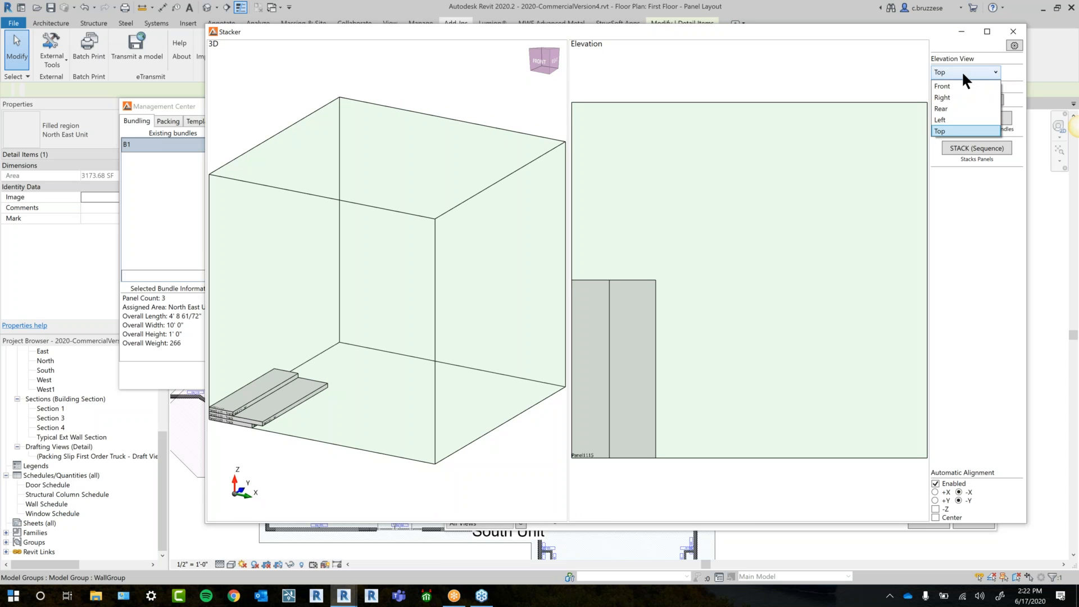
left_click(960, 87)
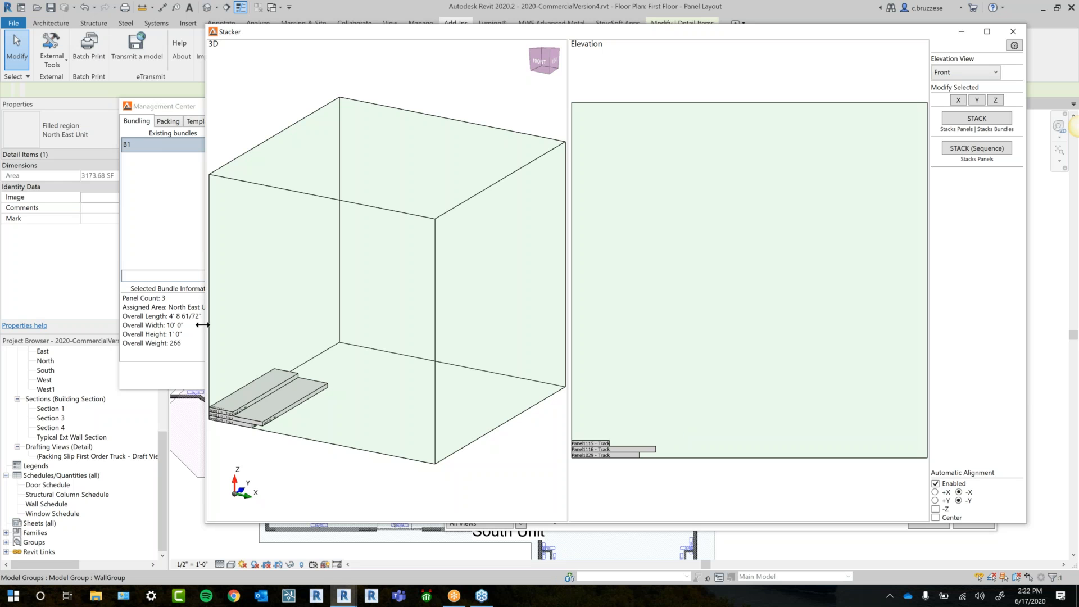
Set bundle B1's length, width and height constraints from its overall dimensions, and show the tightened bundle in the Stacker
left_click(167, 102)
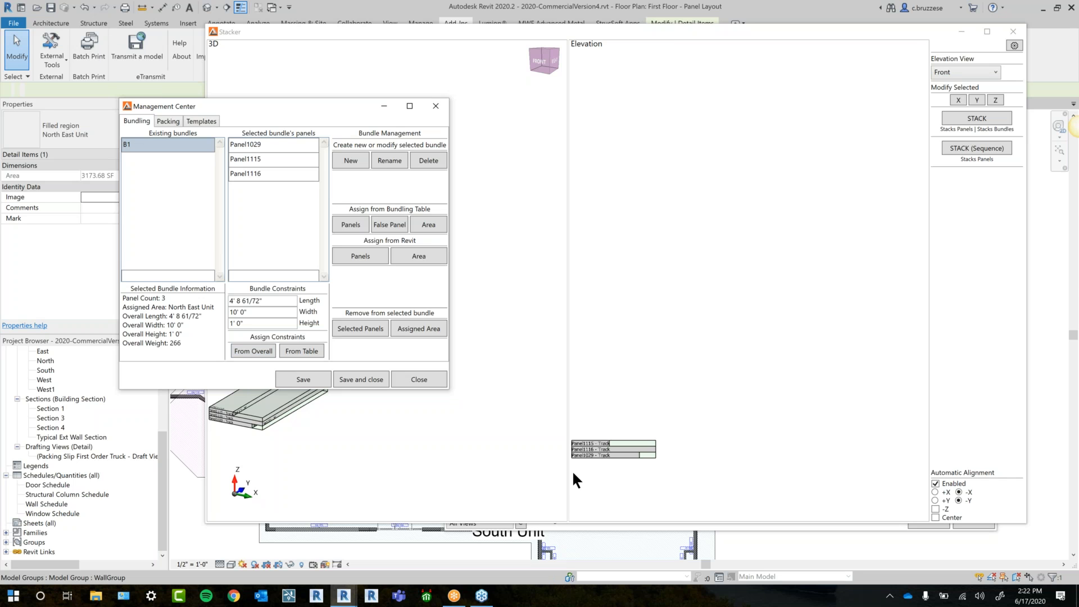
left_click(643, 404)
scroll(669, 356, "up", 5)
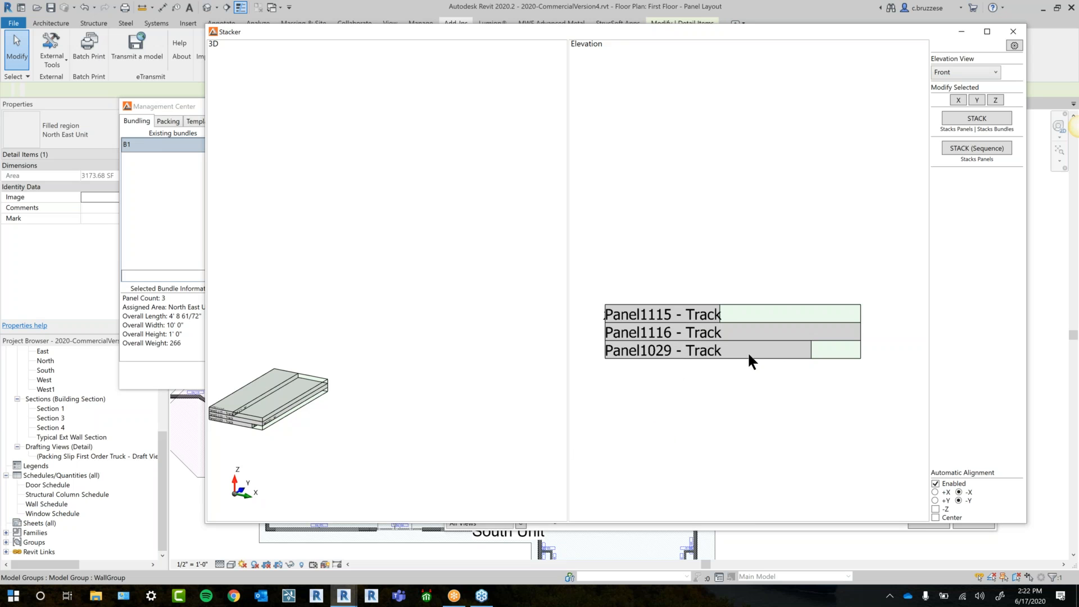
Stack B1's panels automatically with Stack, and inspect the reordered panels up close in the 3D view
left_click(999, 115)
key("Return")
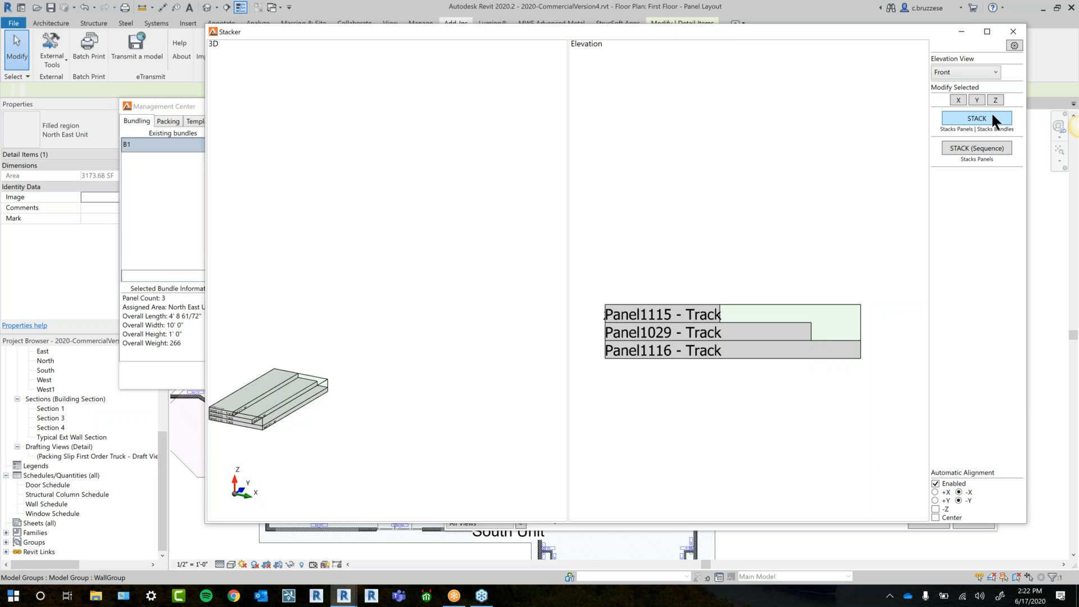
left_click(958, 76)
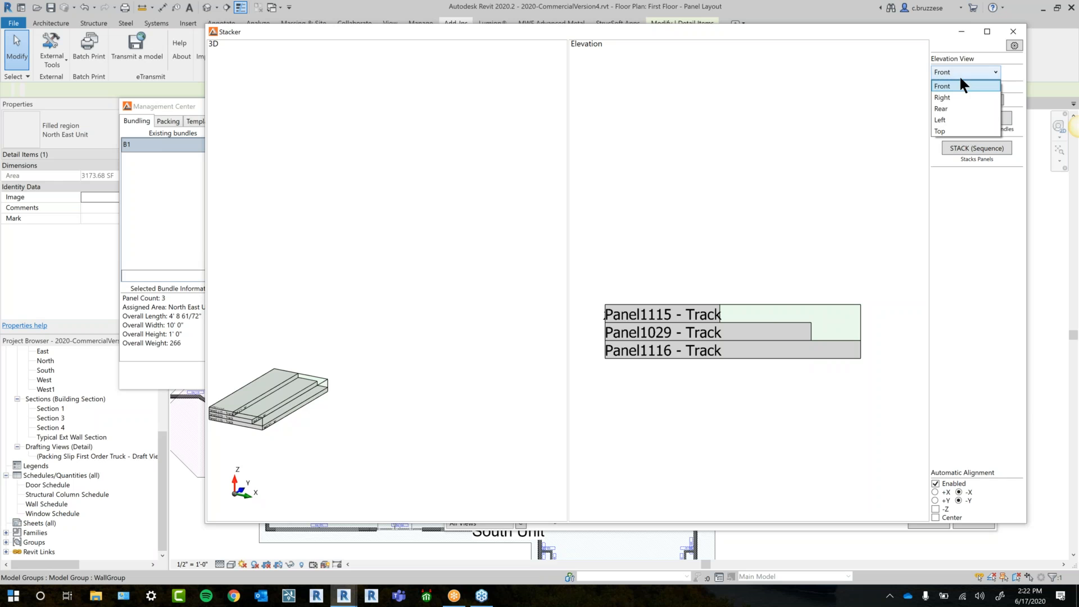
left_click(740, 208)
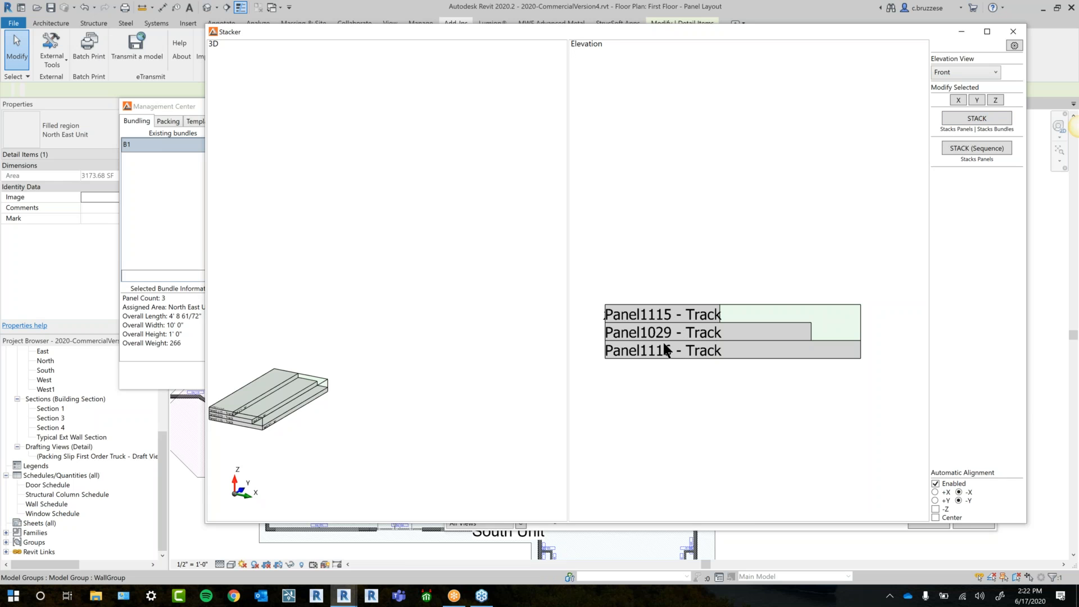
middle_click_drag(329, 428, 432, 399)
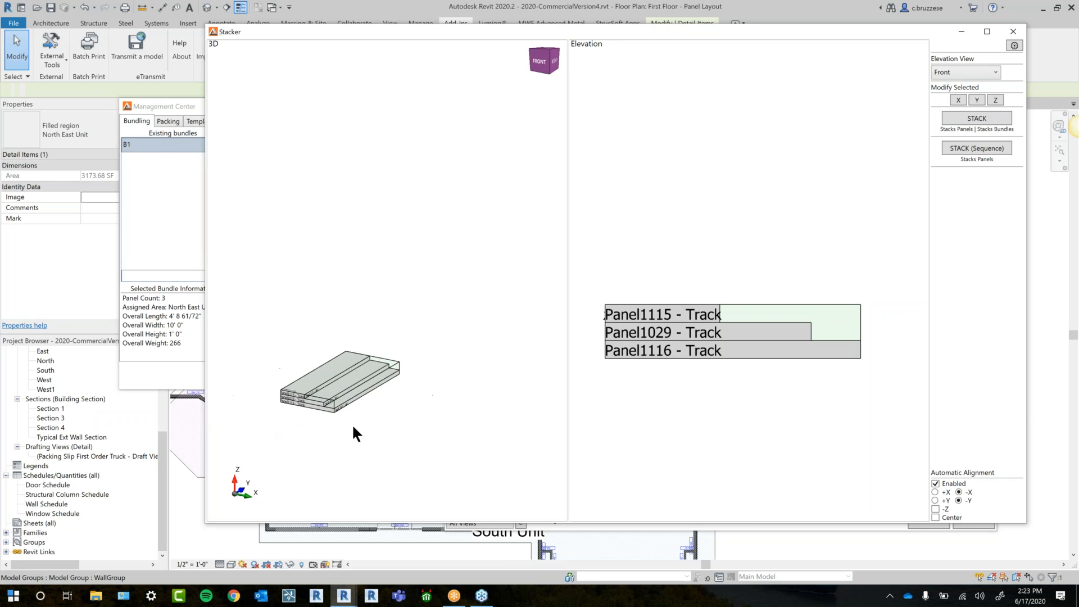
scroll(352, 396, "up", 4)
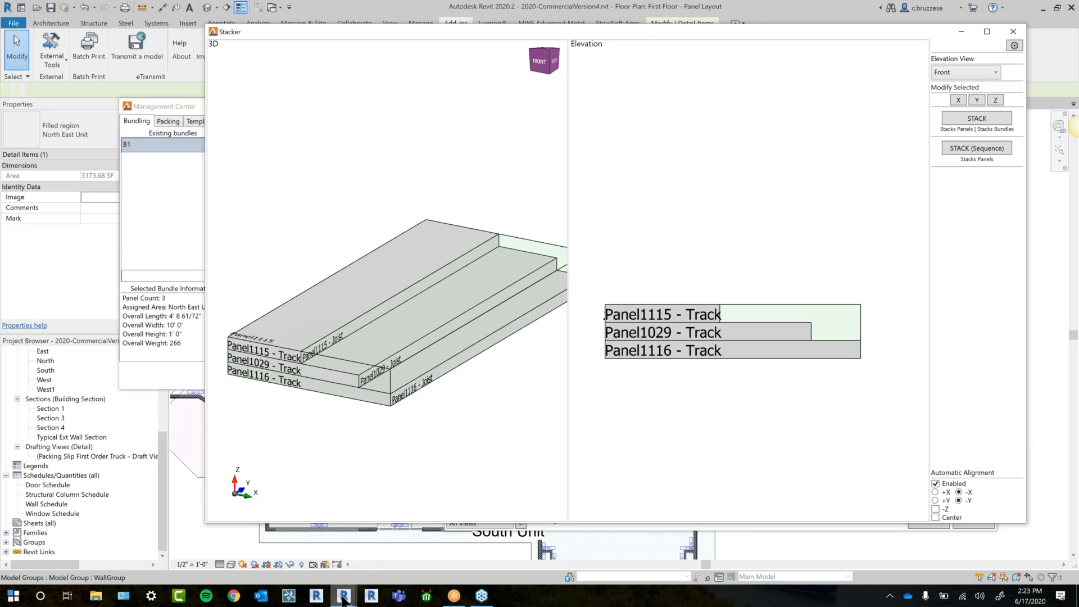
Check the sequence numbers of B1's panels in the Bundling Table, and restack the bundle by sequence
mouse_move(342, 600)
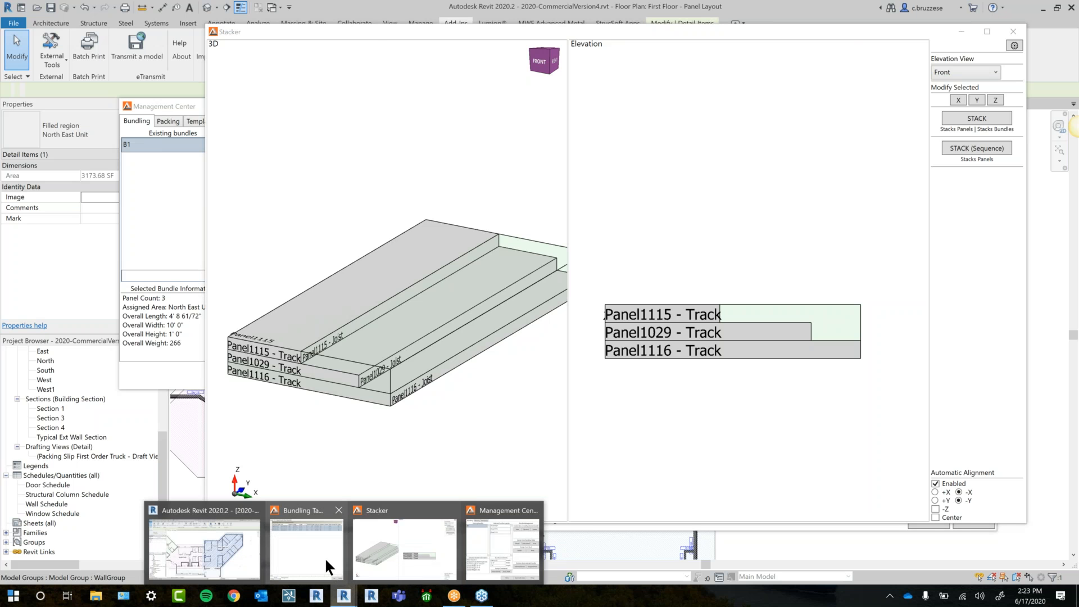
left_click(325, 558)
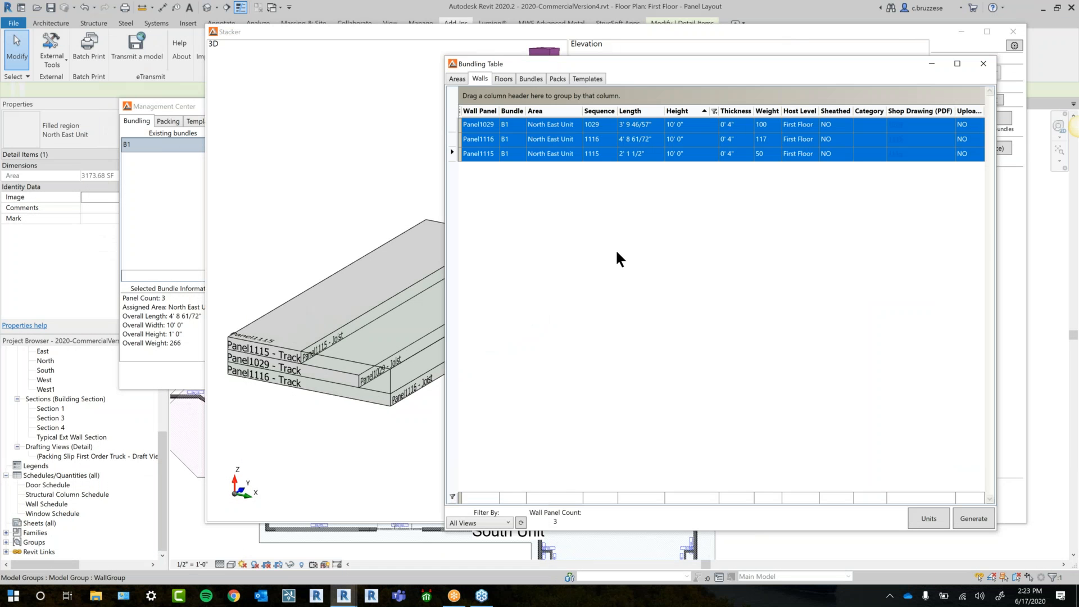
left_click(502, 127)
left_click(590, 140)
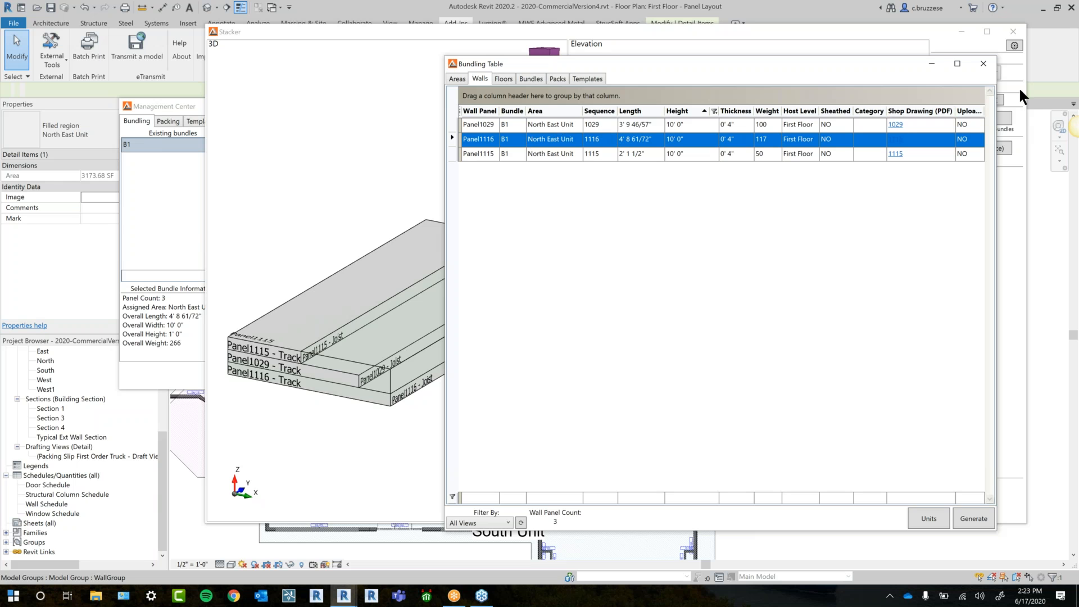
left_click(931, 65)
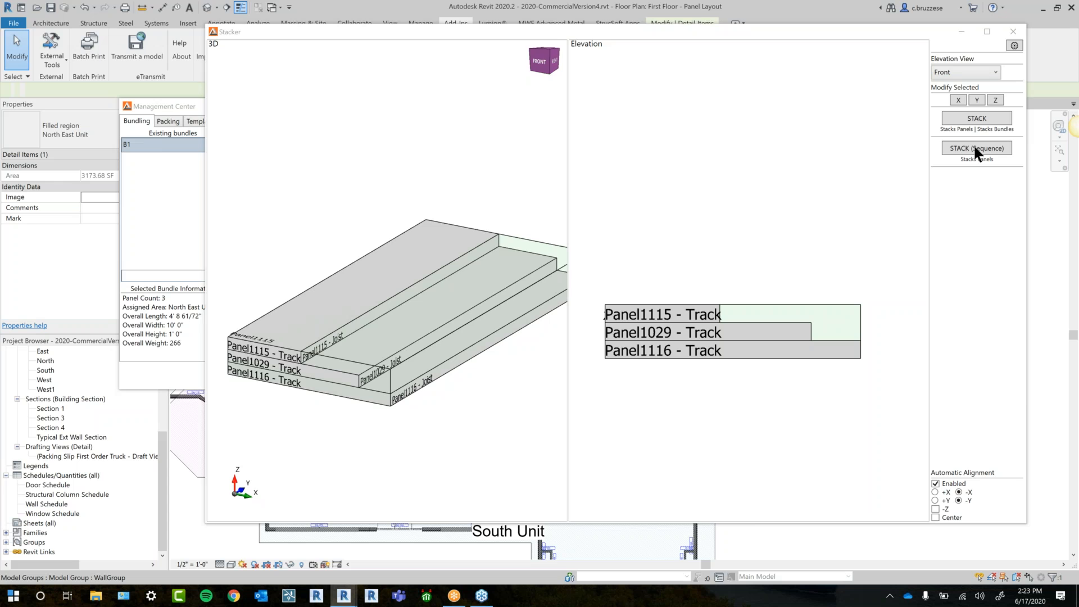
left_click(975, 147)
left_click(645, 295)
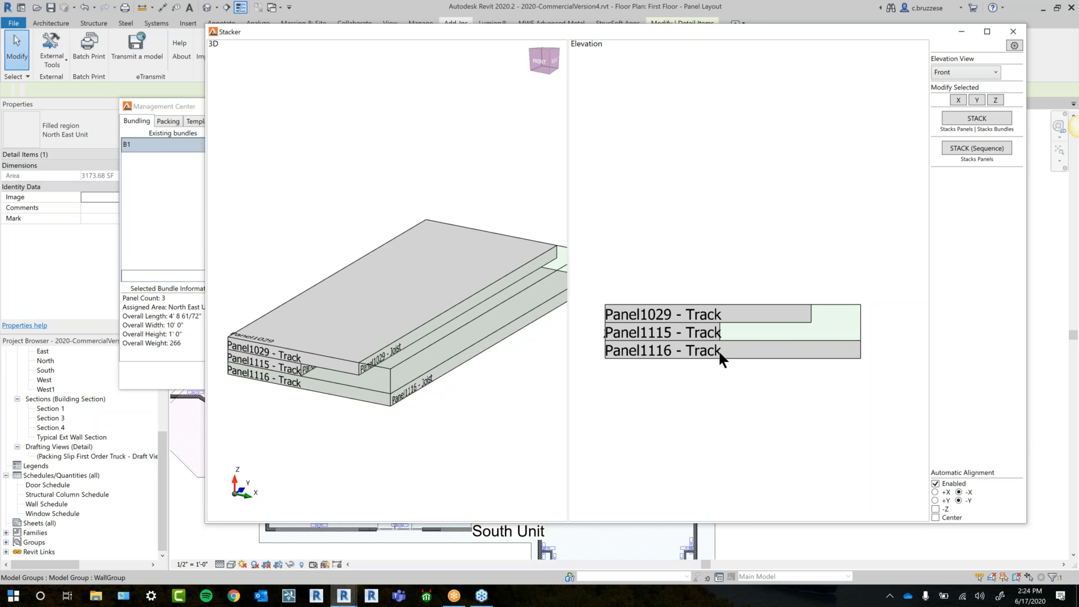
Restack bundle B1 so that Panel1115 lies on top, Panel1029 in the middle and Panel1116 at the base
left_click(984, 121)
left_click(680, 291)
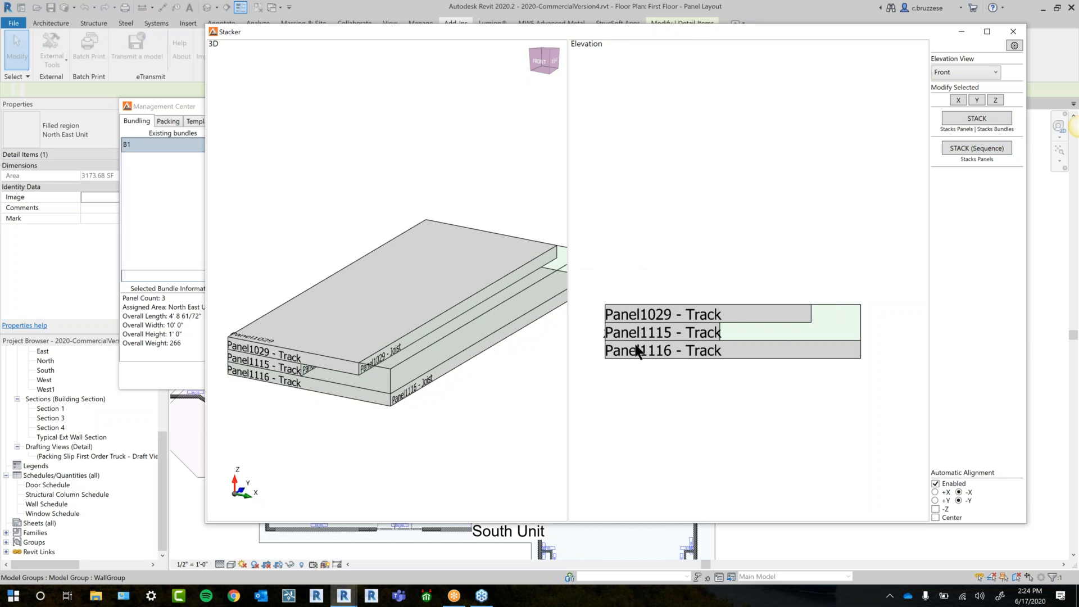
left_click_drag(666, 333, 727, 309)
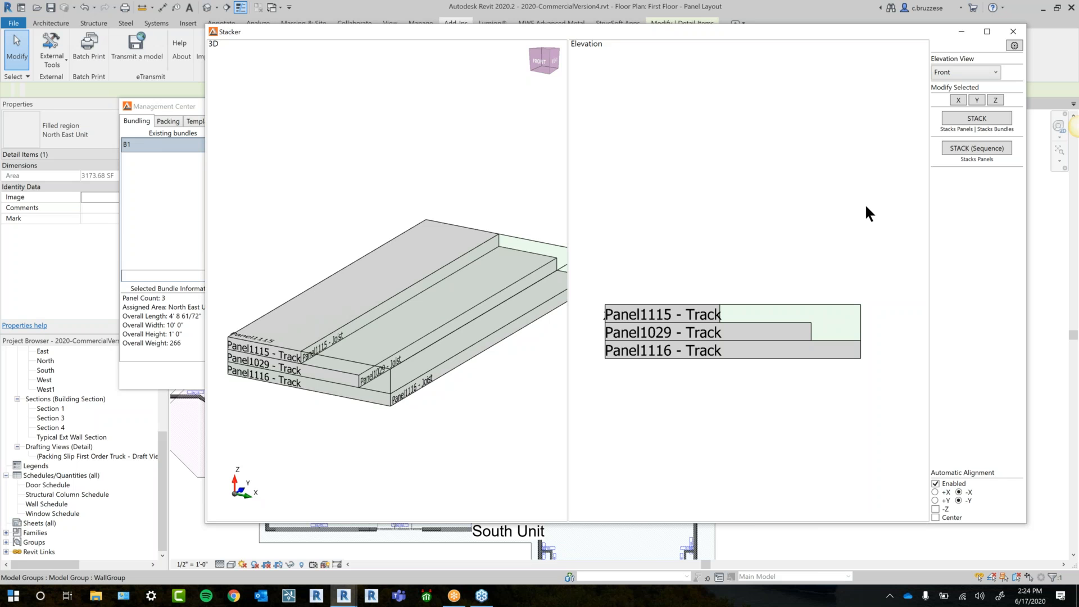
Bring back the Management Center and Bundling Table, and change the wall panels' height filter to 11' 0" only
left_click(168, 228)
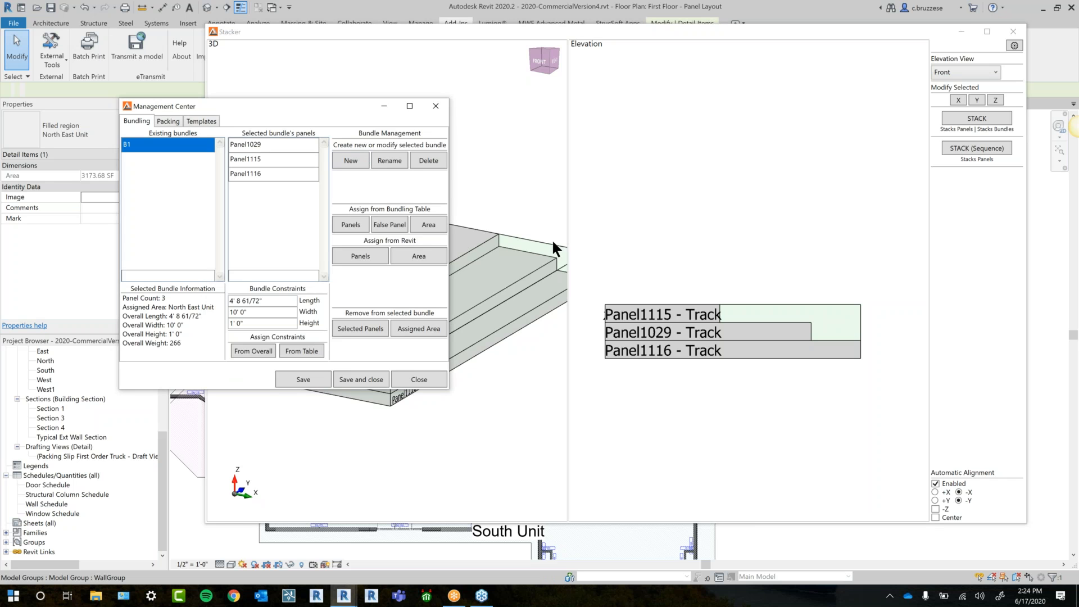
left_click(344, 595)
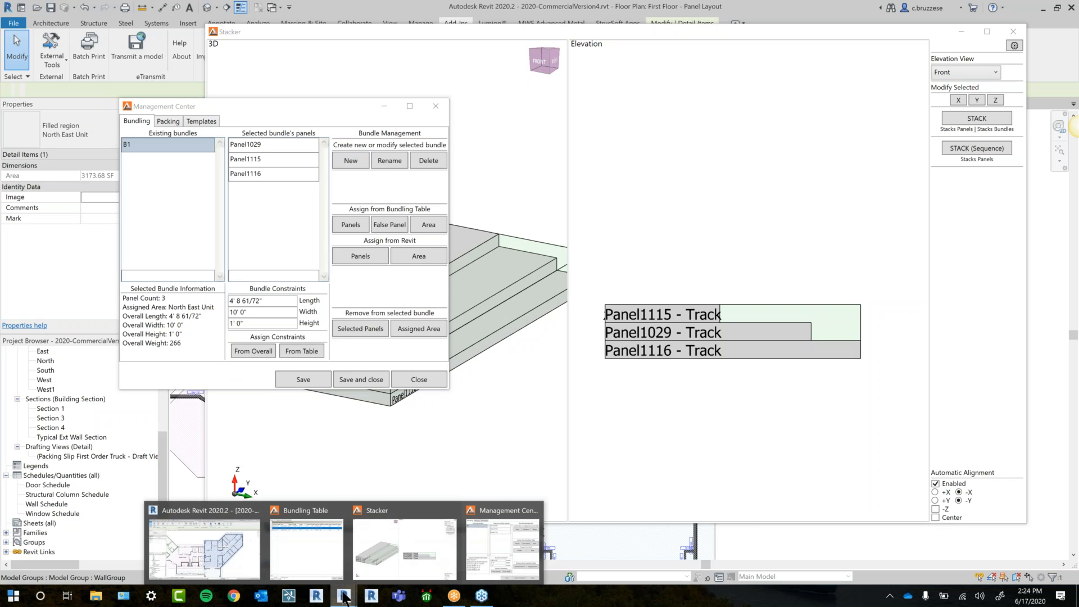
left_click(330, 554)
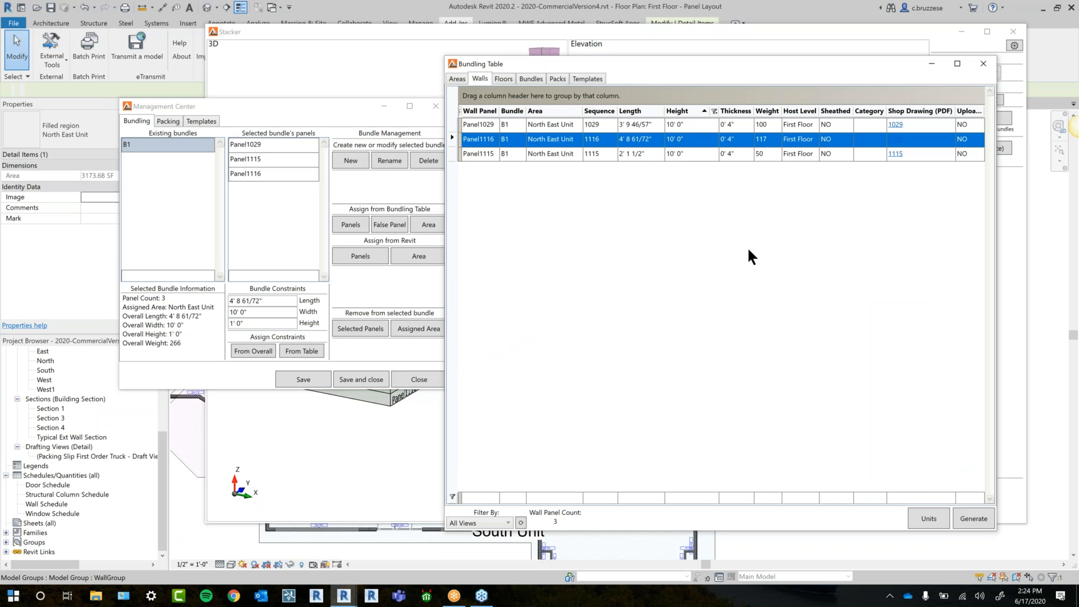
left_click(659, 111)
left_click(715, 110)
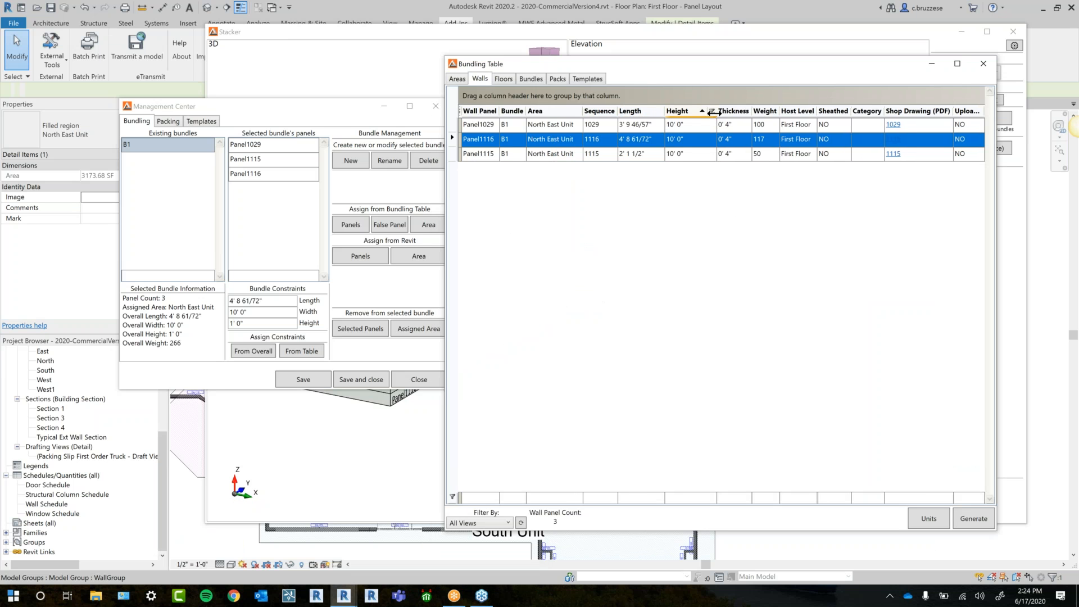
left_click(711, 110)
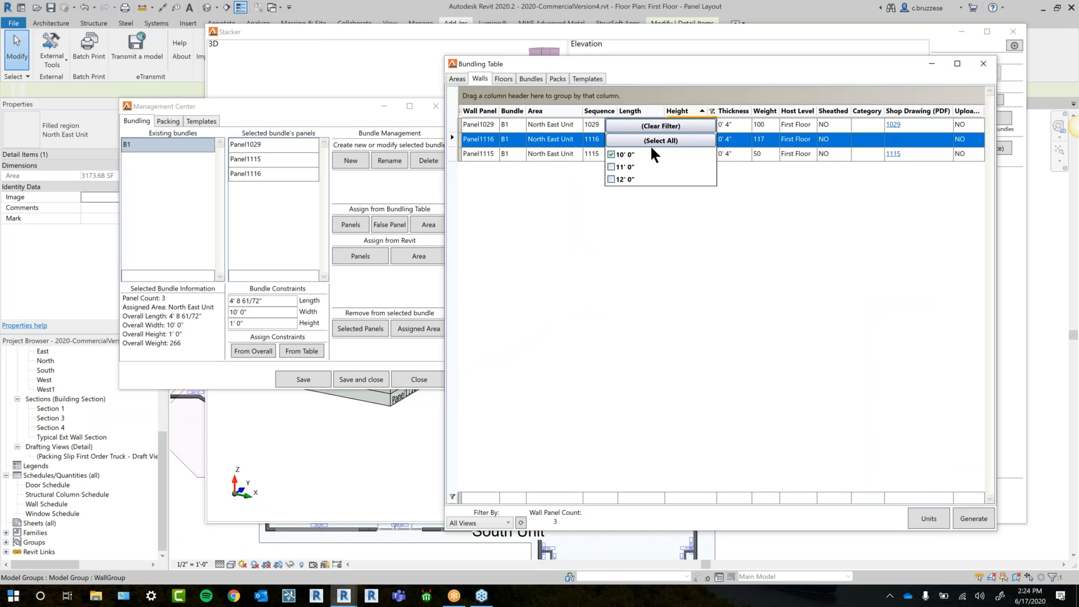
left_click(610, 154)
left_click(610, 167)
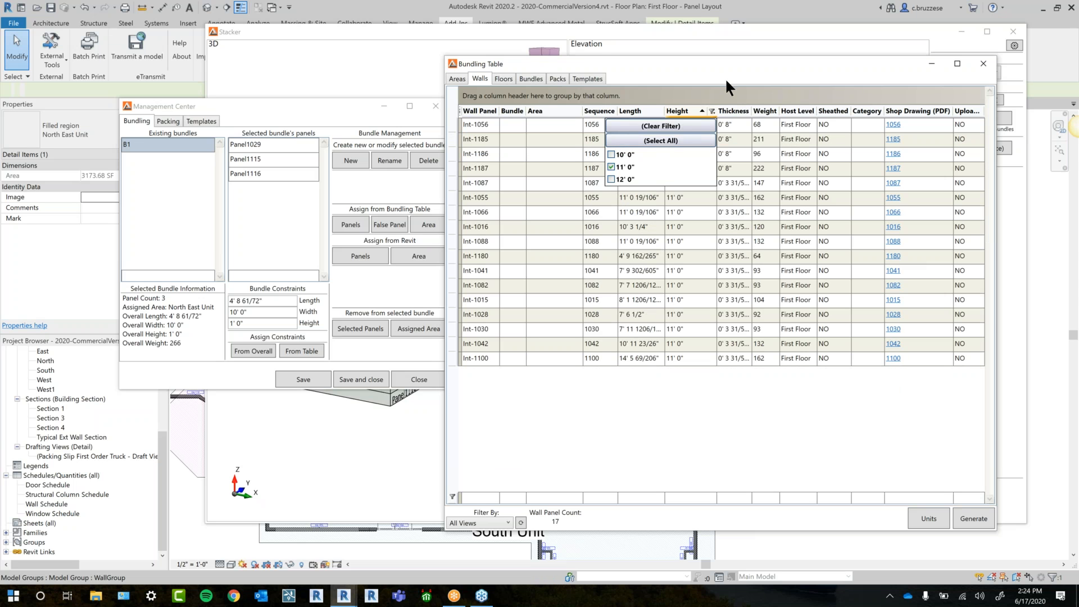
left_click(724, 76)
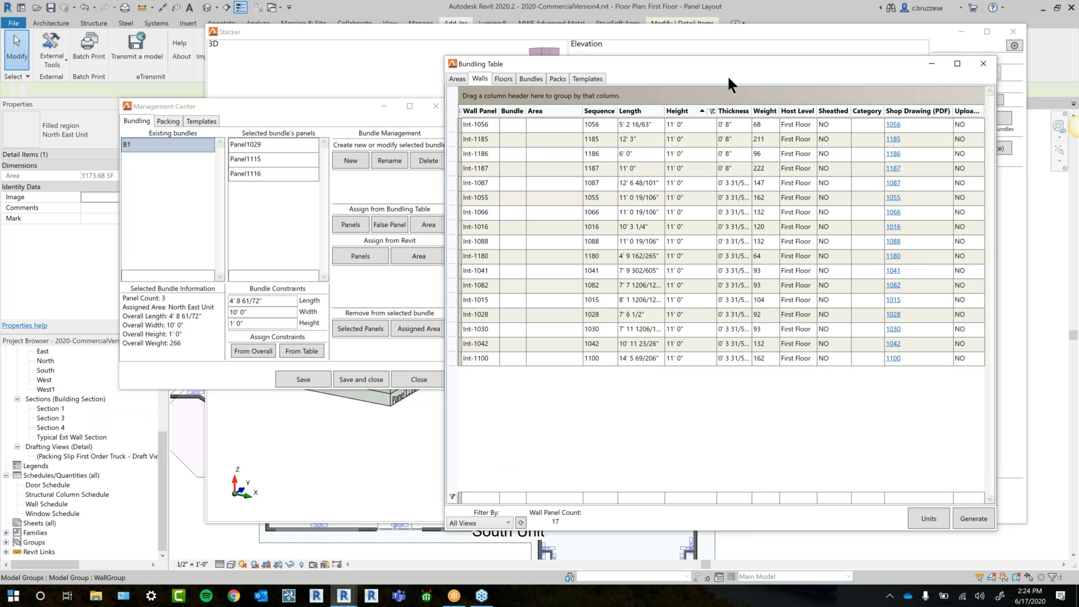
Create a new bundle named B2
left_click(351, 160)
type("B2")
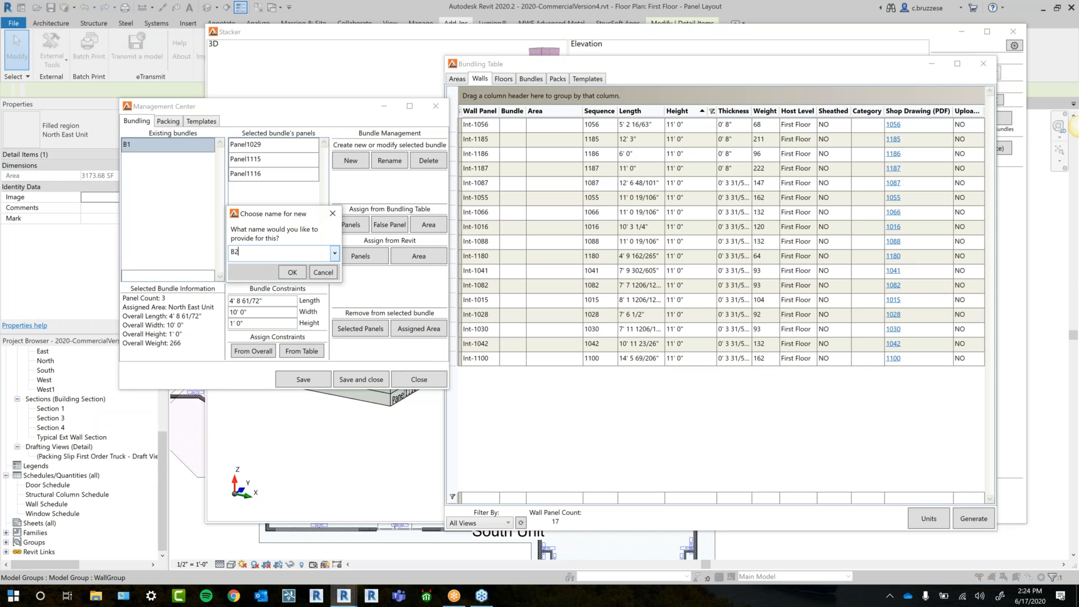
left_click(293, 276)
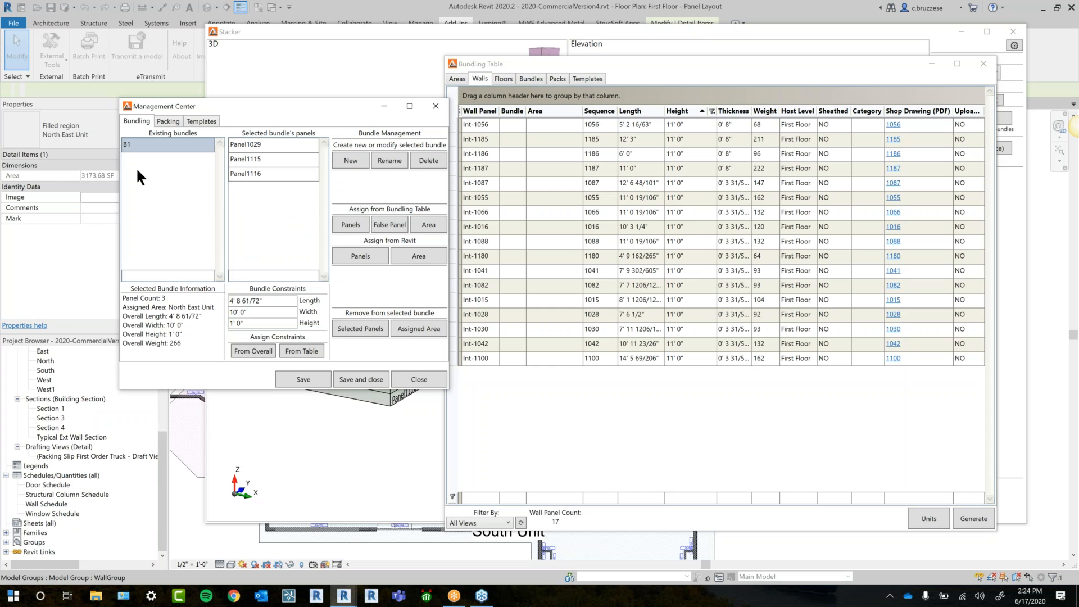
Set bundle B2's length, width and height constraints to 20' 0" each
left_click(138, 161)
left_click(262, 301)
type("202")
key("Tab")
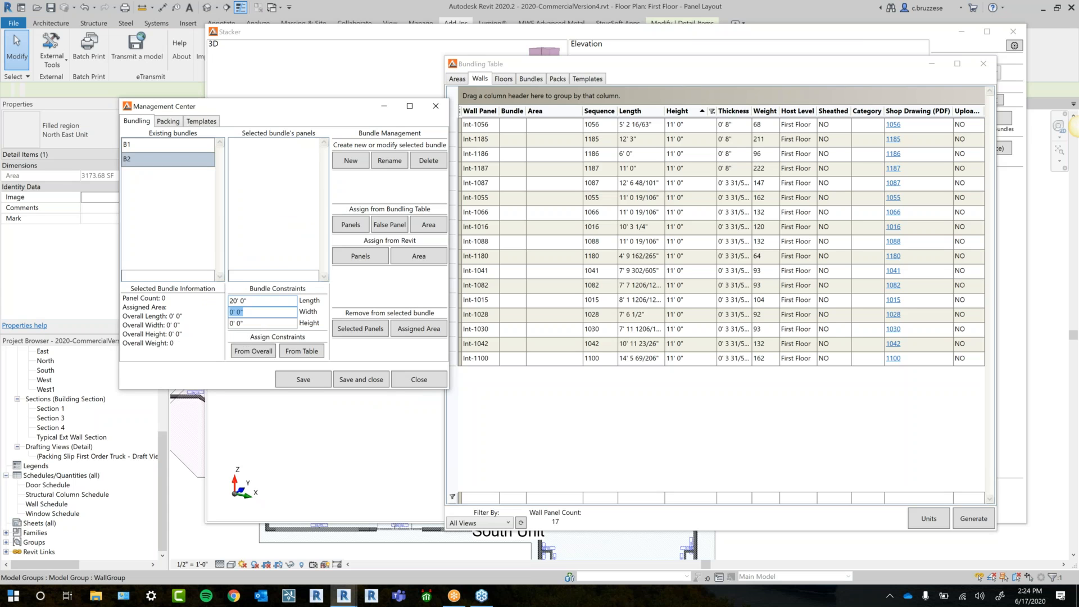
type("20")
key("Tab")
type("20")
key("Tab")
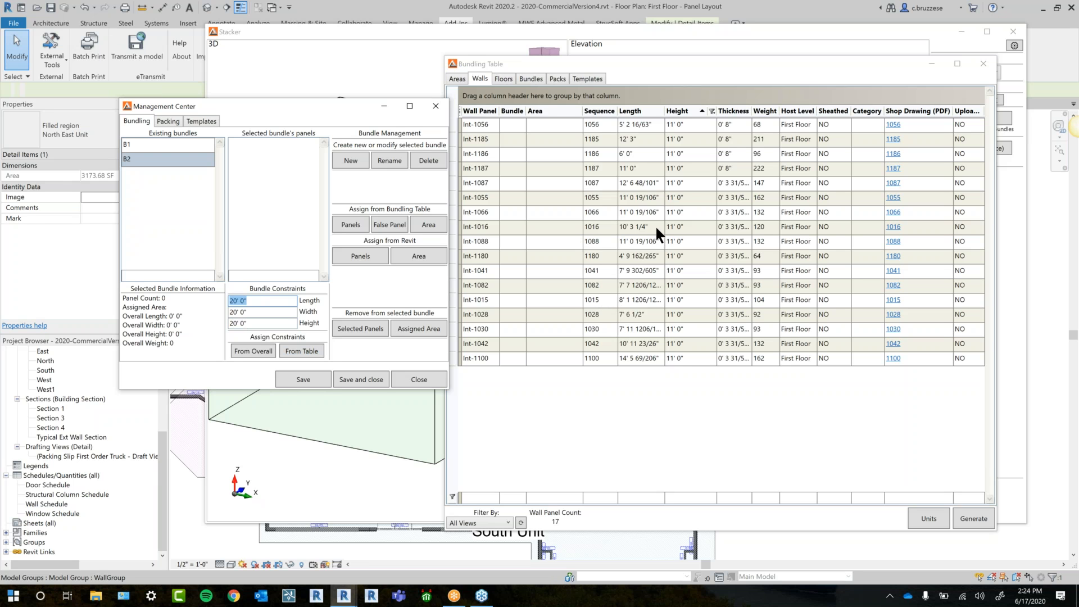
Sort the filtered panels by ascending length, assign Int-1180 through Int-1042 to bundle B2, and show its stack in the Stacker
left_click(643, 110)
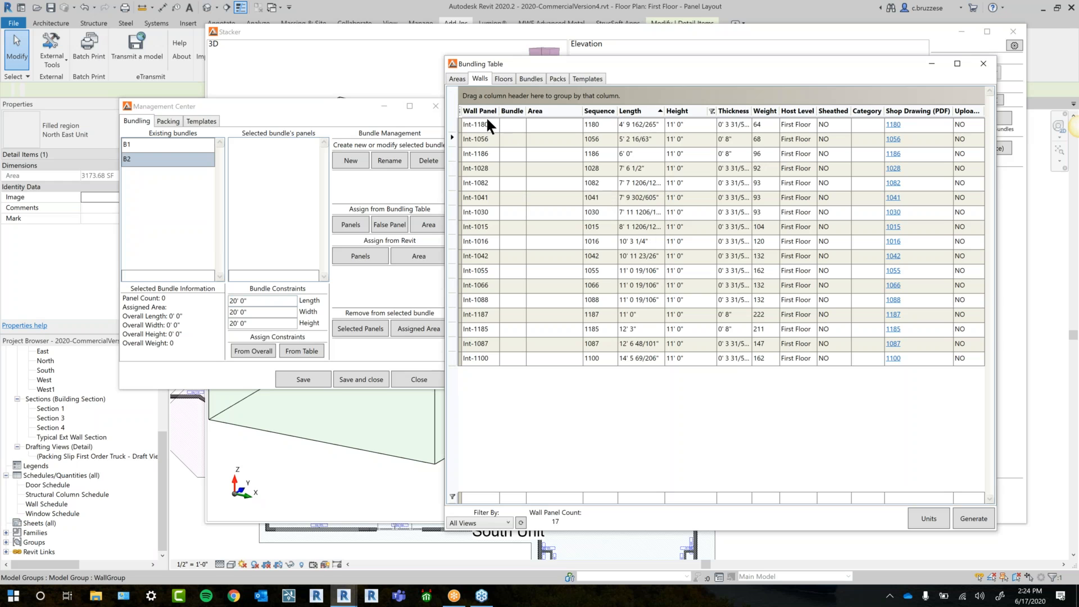
left_click(484, 119)
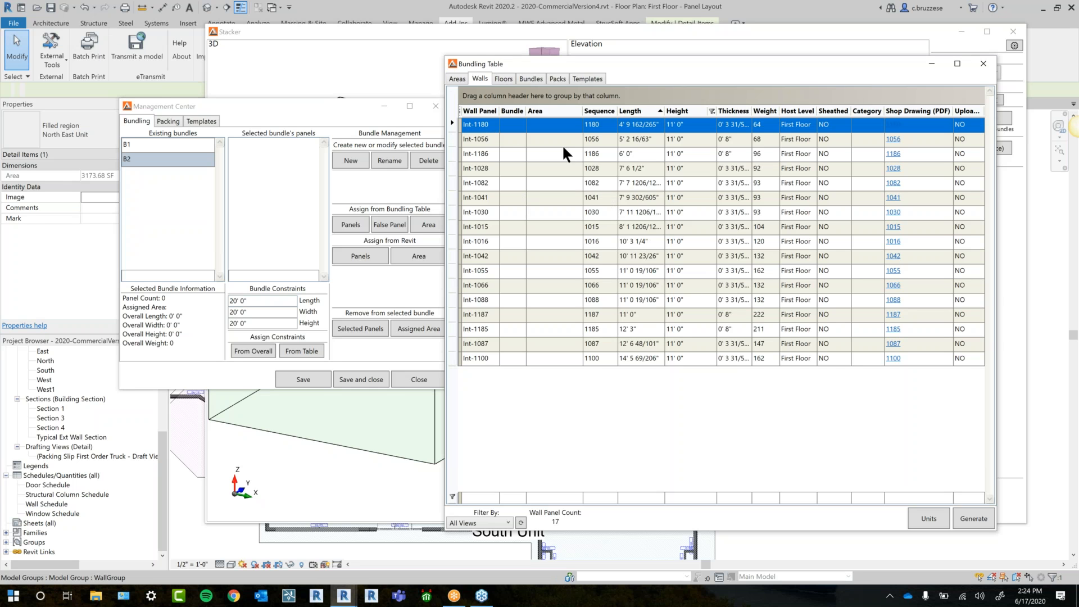
left_click(492, 257, "shift")
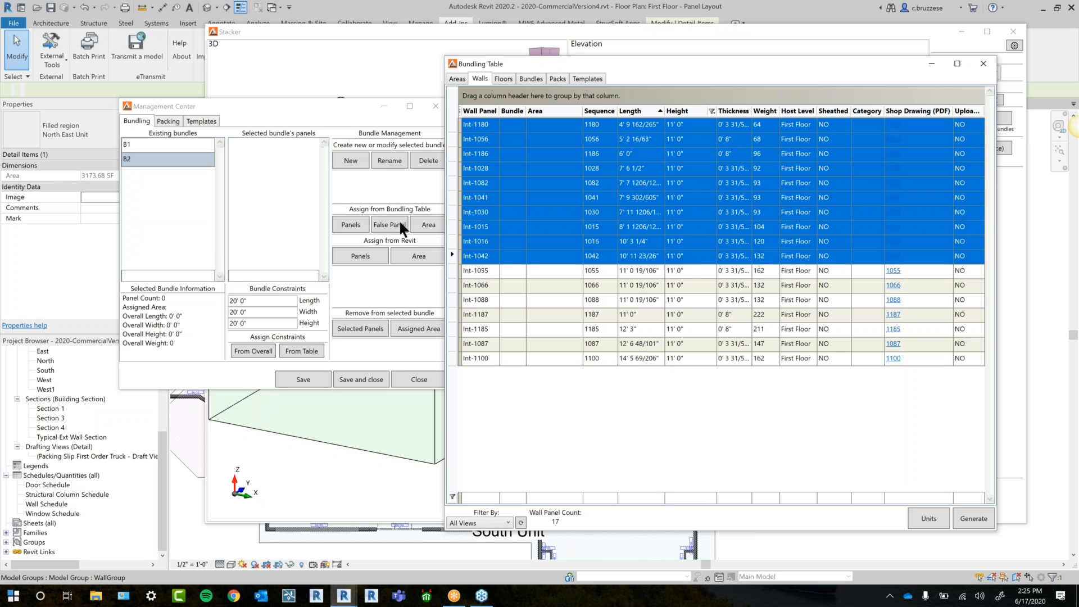
left_click(351, 223)
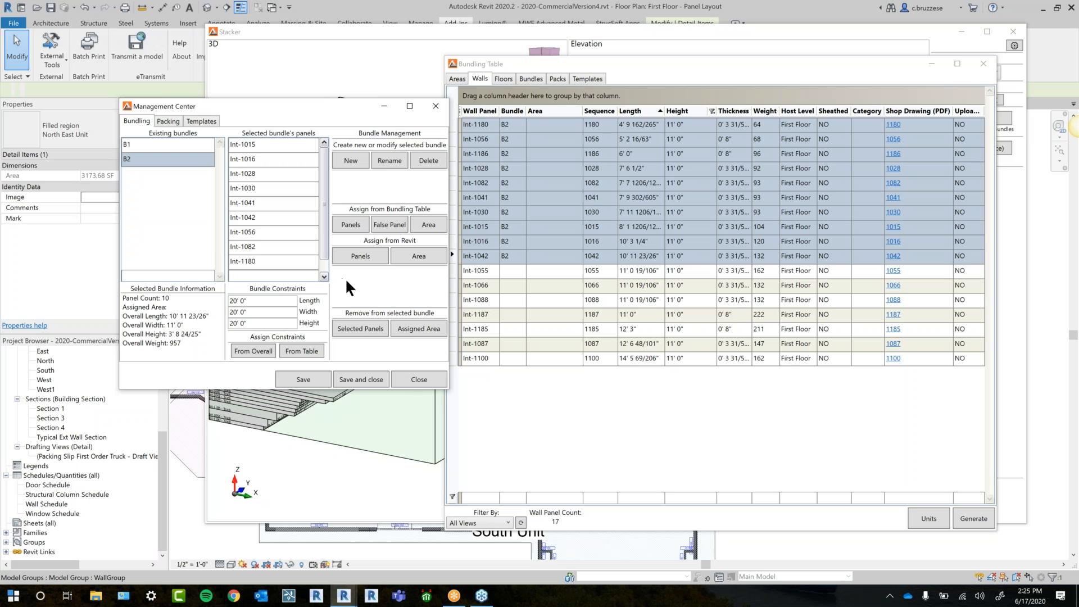
left_click(392, 480)
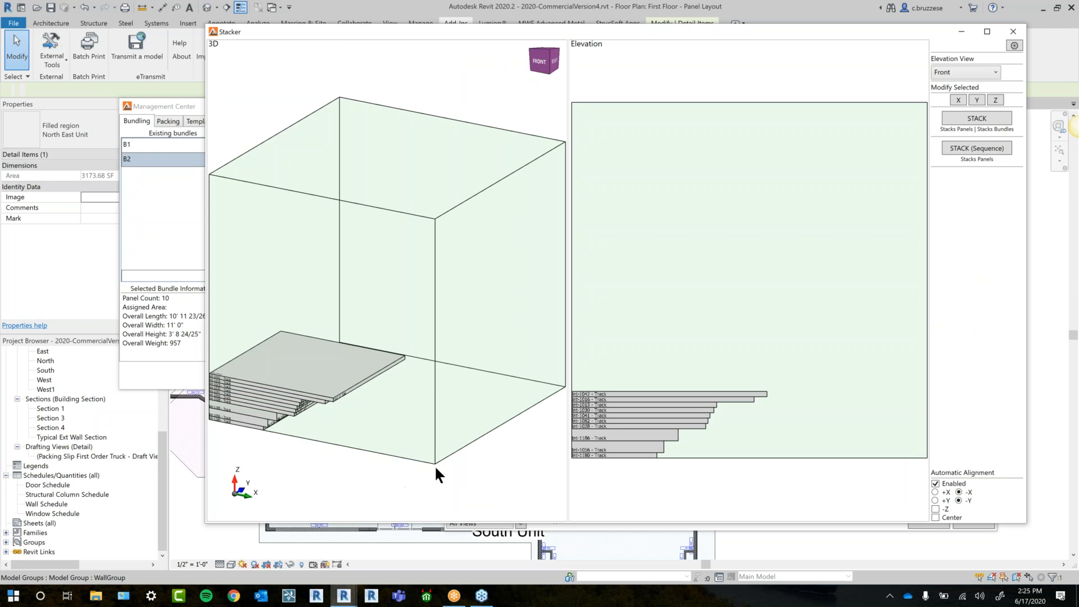
Assign bundle B2's length, width and height constraints from its overall dimensions, and stack its panels
left_click(147, 375)
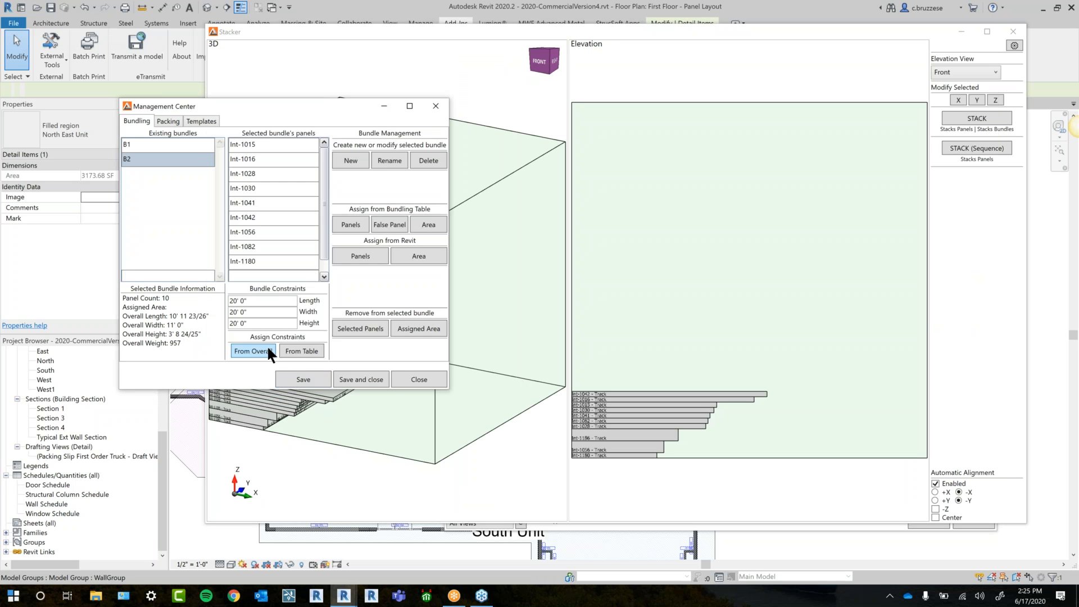
left_click(252, 351)
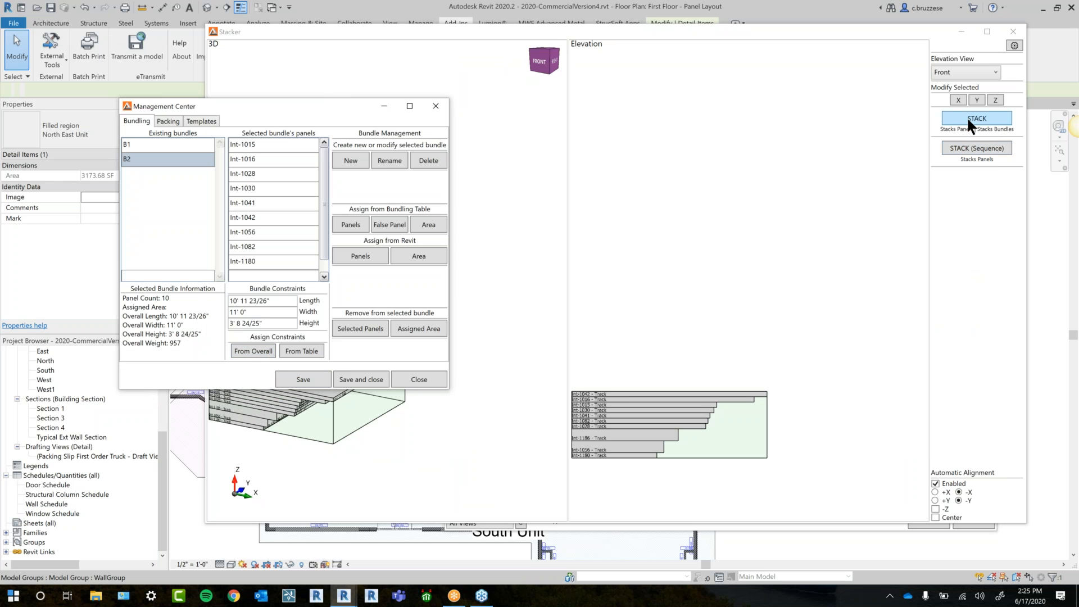
left_click(967, 116)
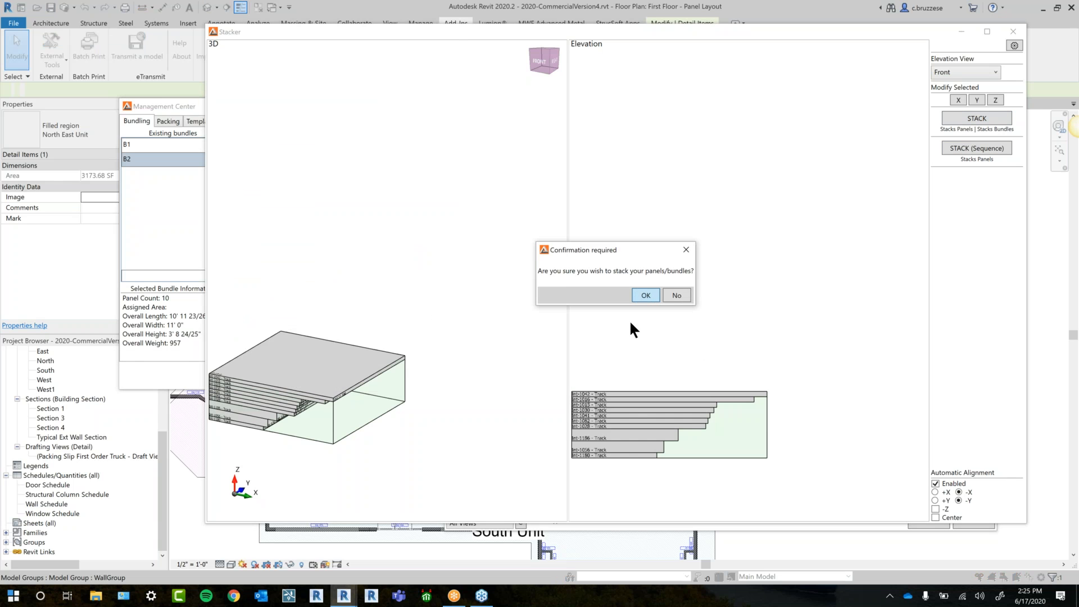
key("Return")
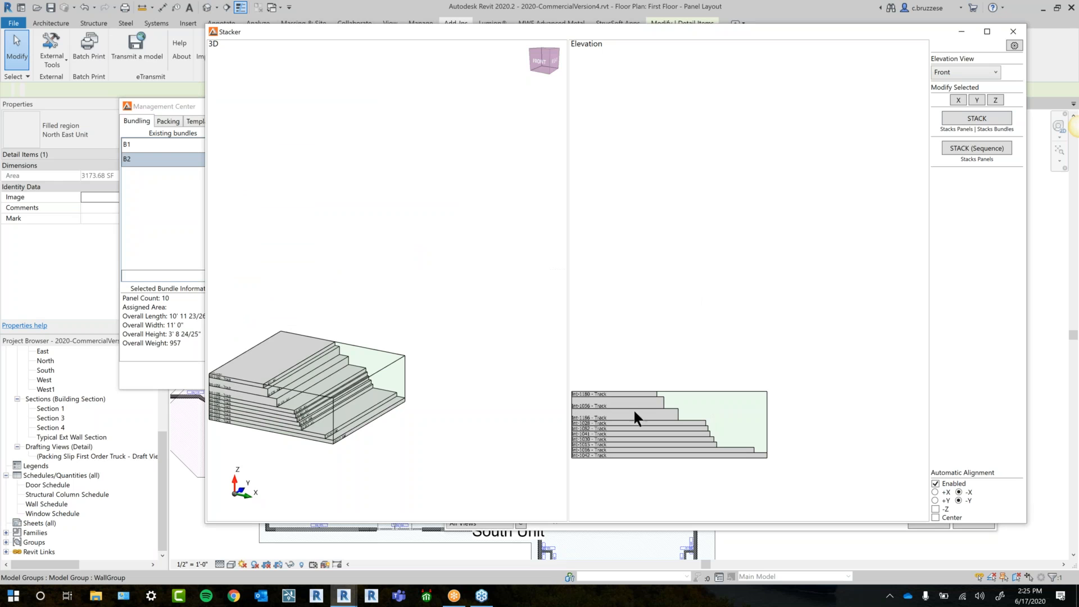
Show bundle B1 in the Stacker and restack its panels by sequence
left_click(140, 108)
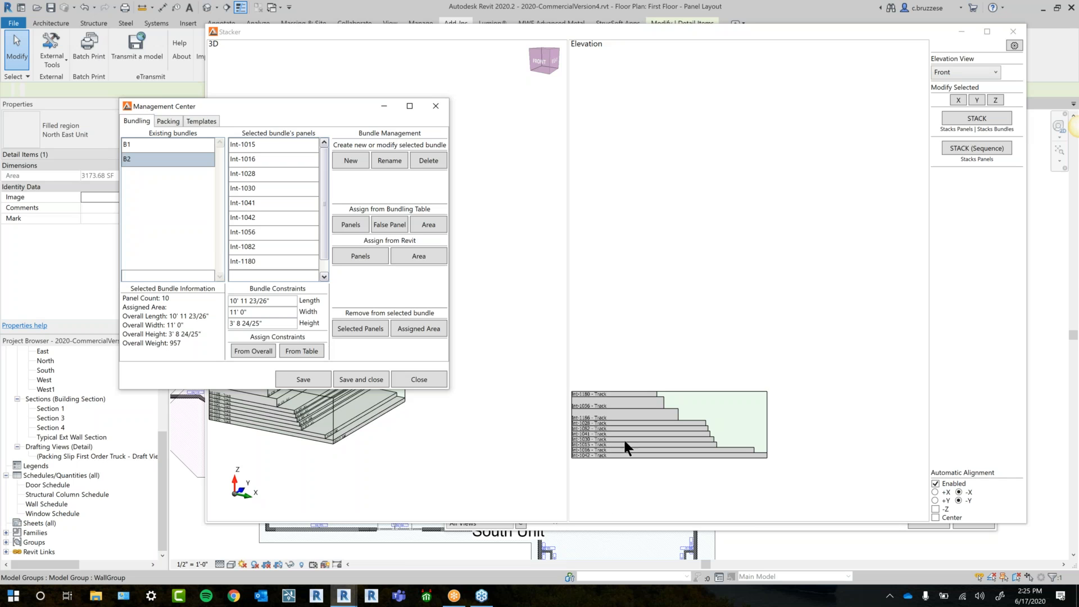
left_click(136, 145)
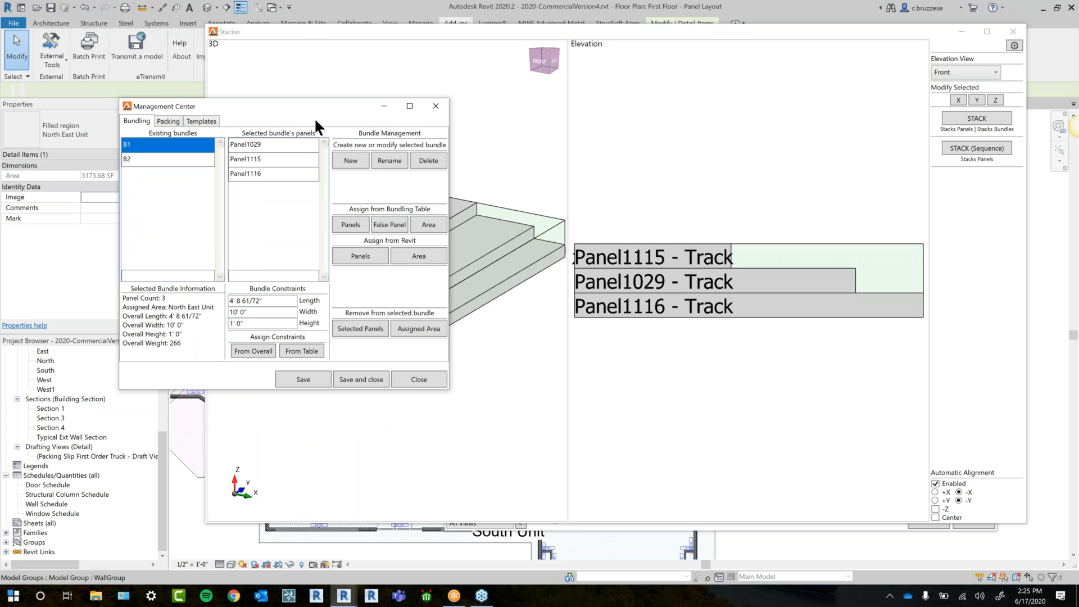
left_click_drag(309, 117, 294, 169)
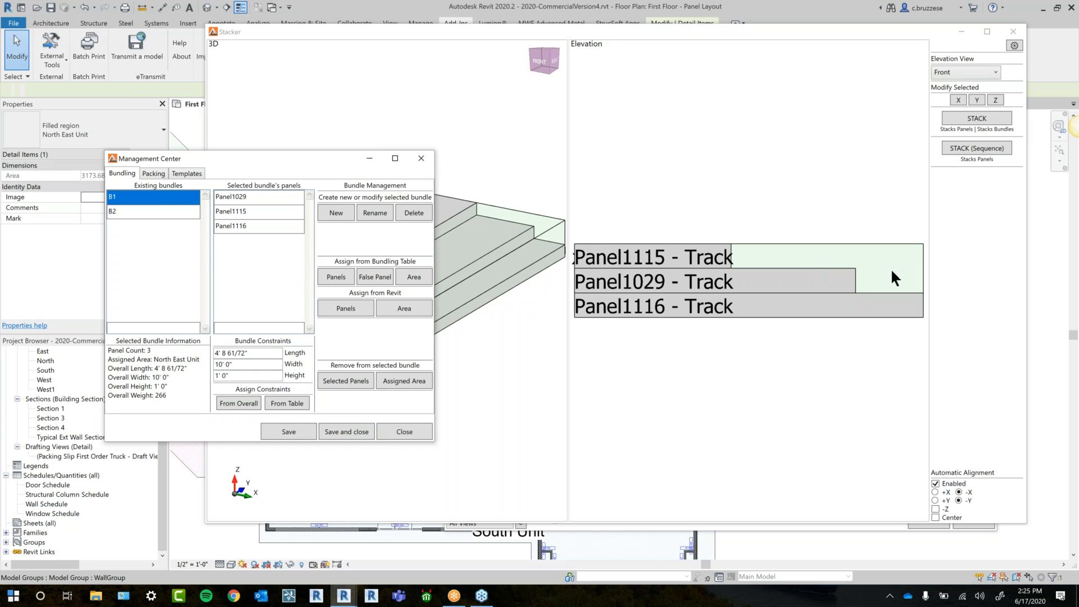
left_click(977, 148)
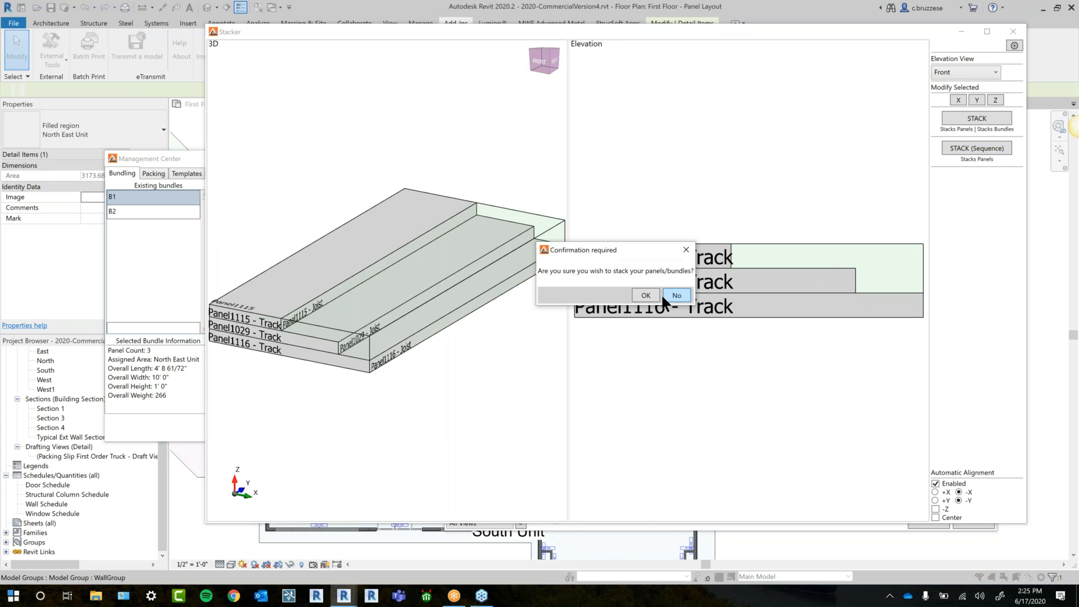
left_click(685, 250)
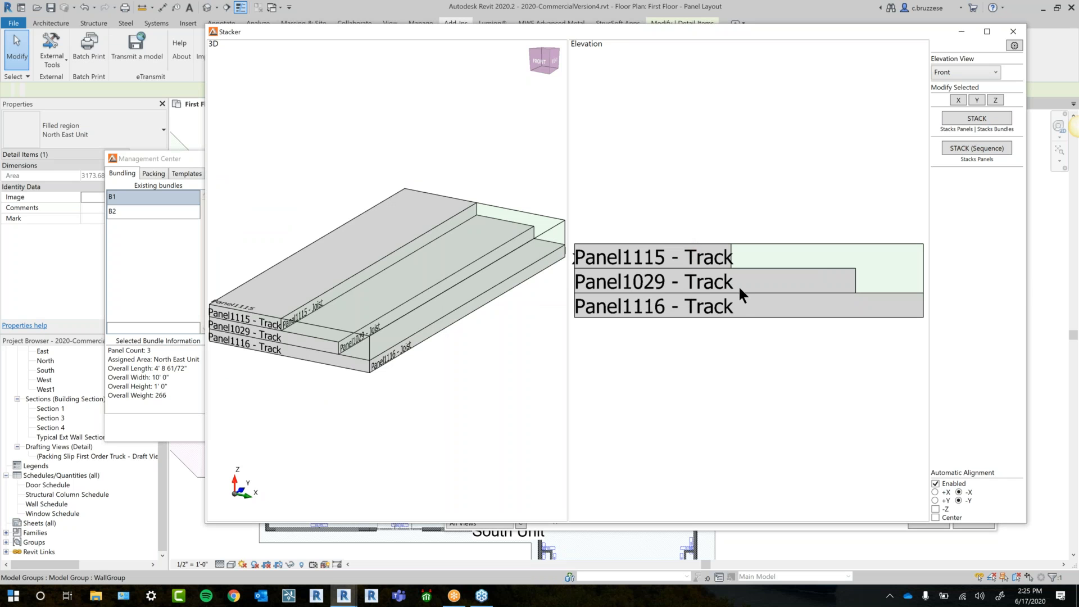
left_click(978, 147)
left_click(648, 304)
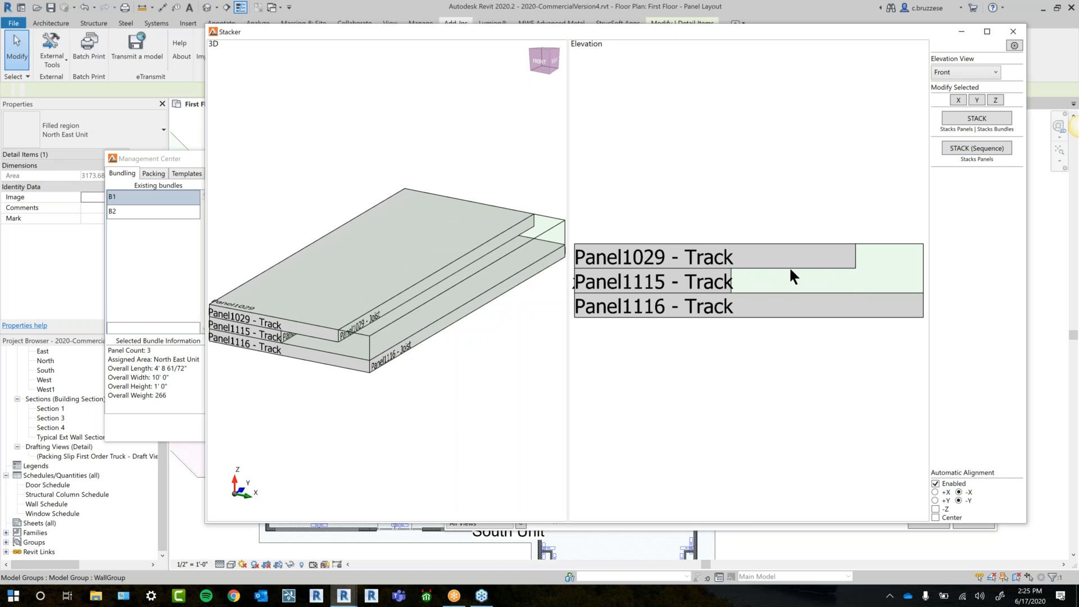
Inspect the 6x6 Post false panel template and the fields for creating a new false panel template
left_click(197, 155)
left_click(188, 175)
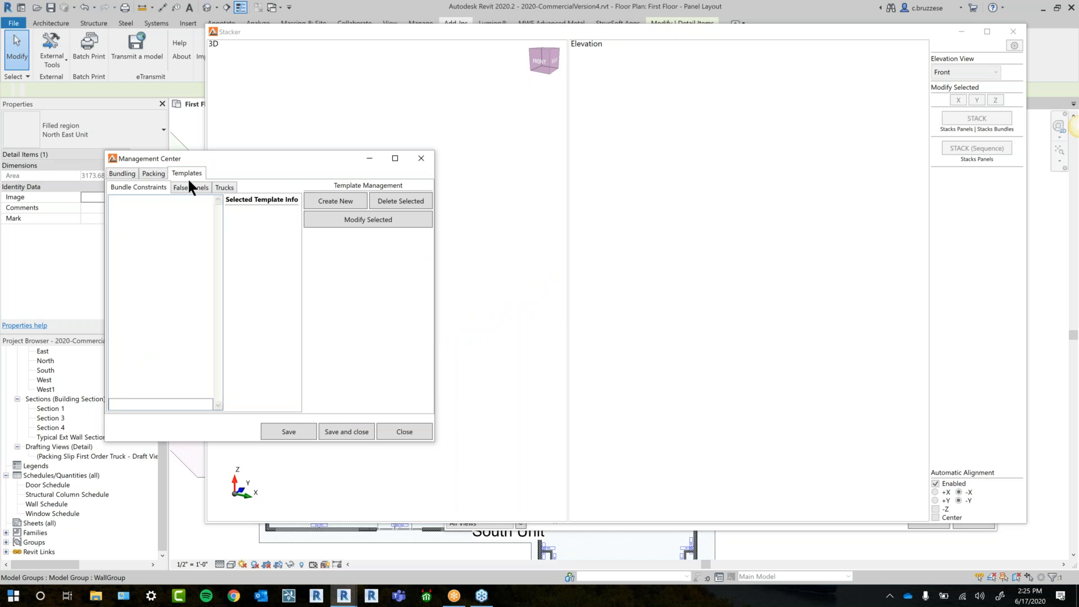
left_click(188, 190)
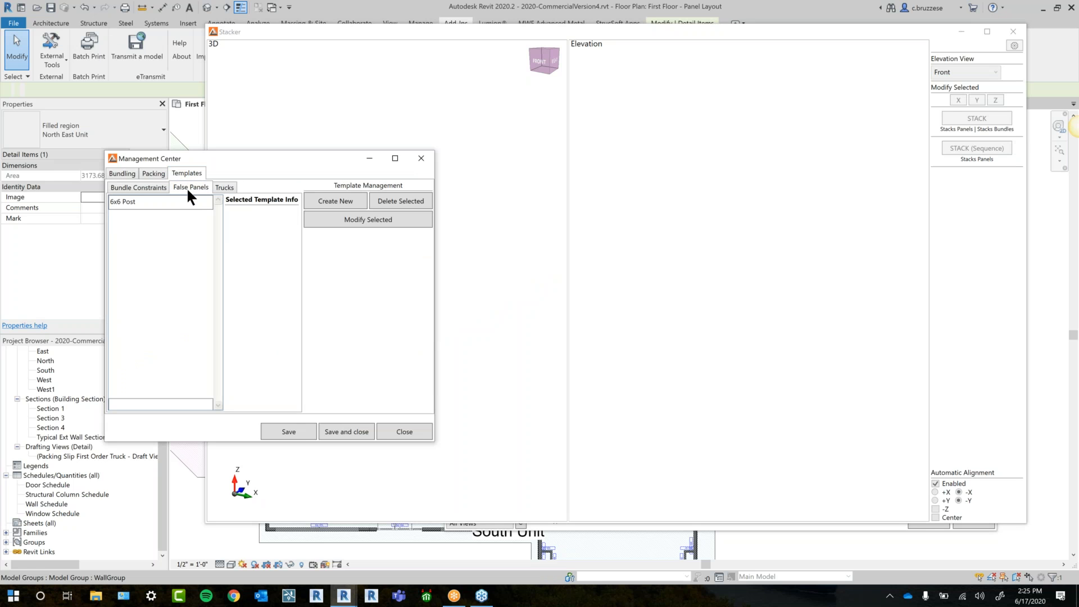
left_click(160, 214)
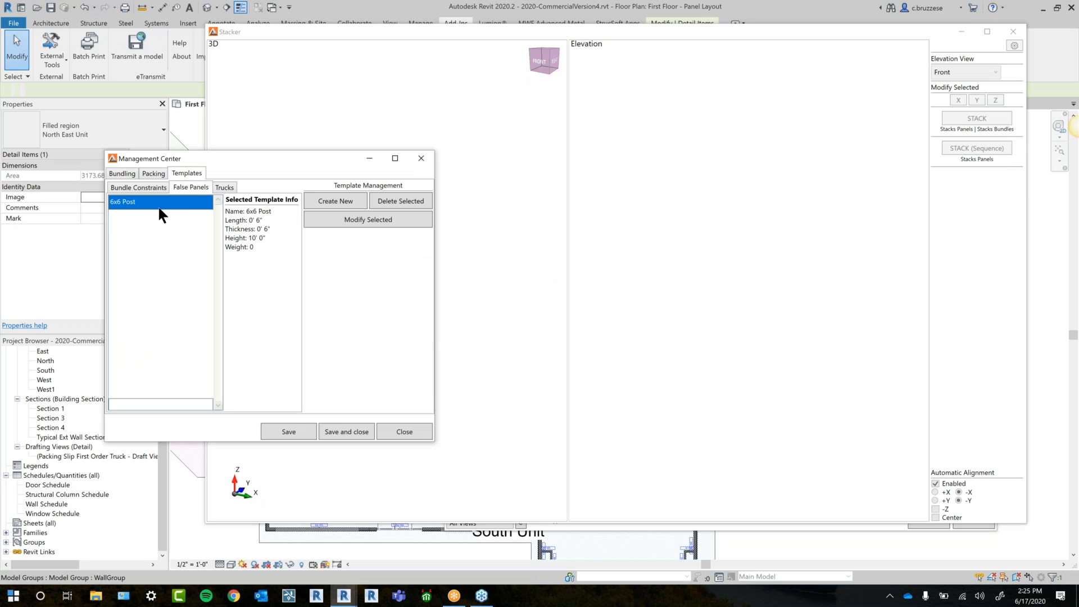
left_click(344, 202)
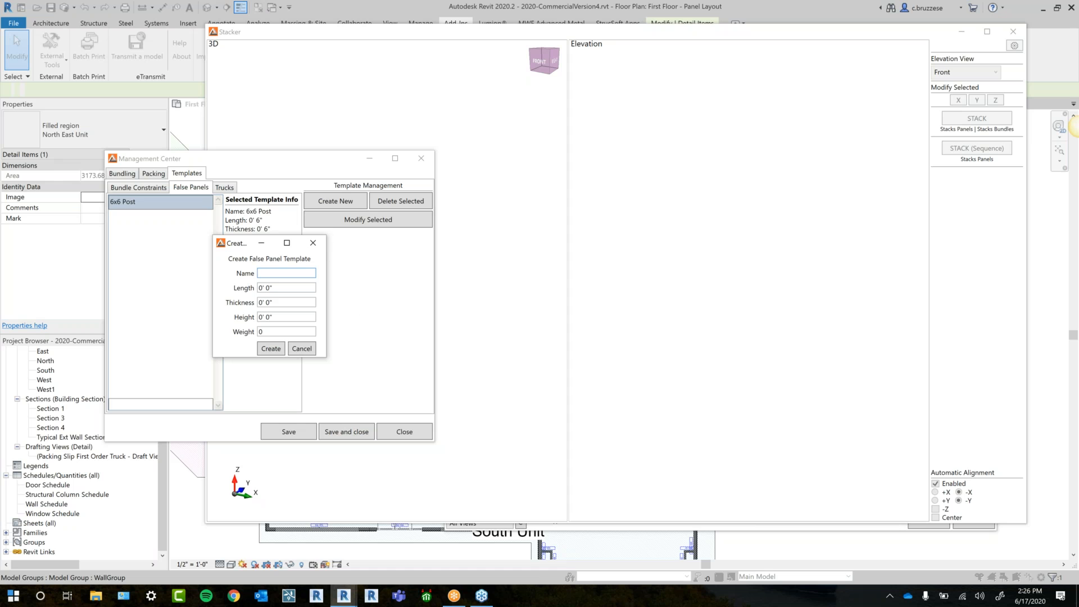
left_click(313, 242)
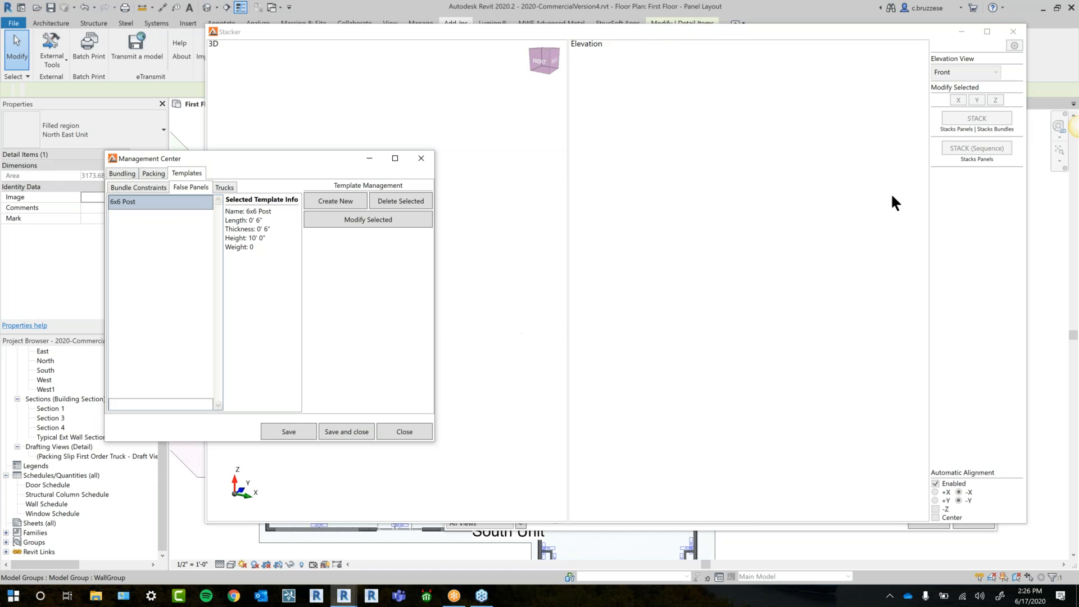
Arrange the Stacker and Management Center windows side by side, and select bundle B1 from the existing bundles
left_click(344, 595)
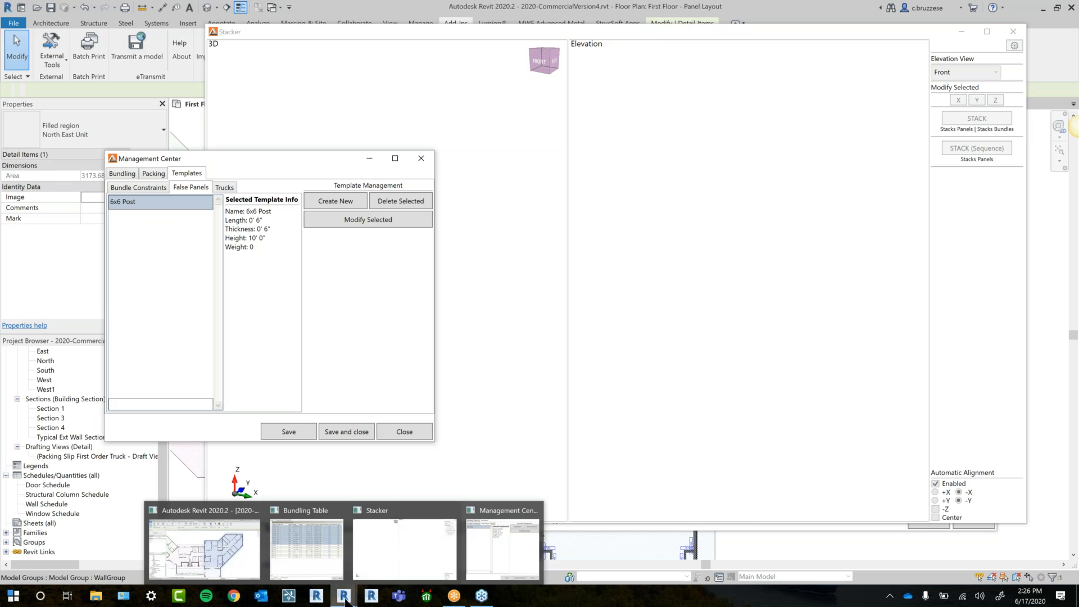
left_click(502, 526)
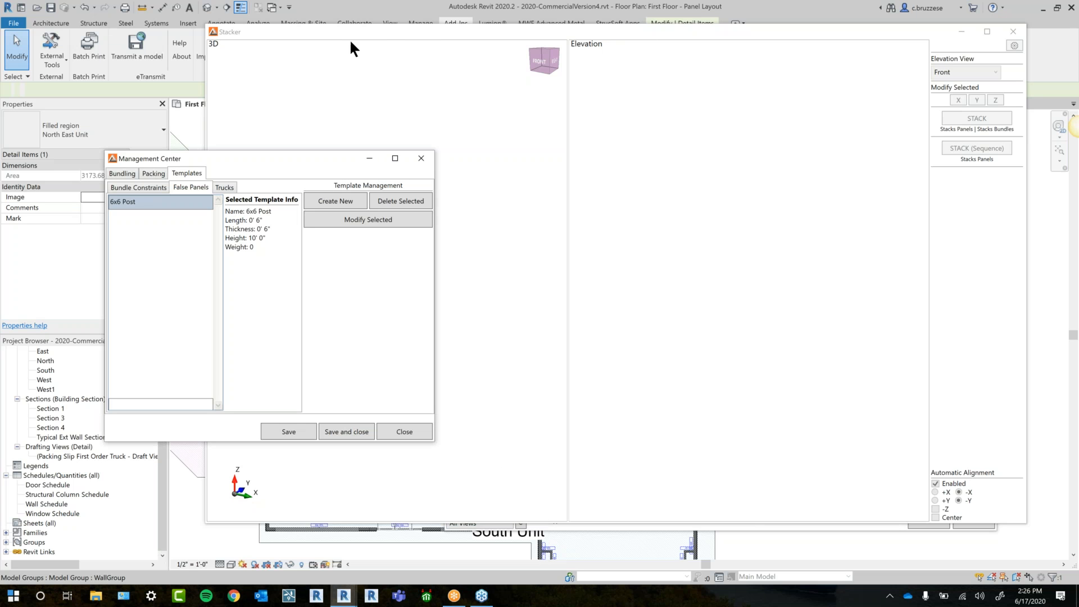
left_click_drag(360, 35, 431, 33)
left_click(344, 595)
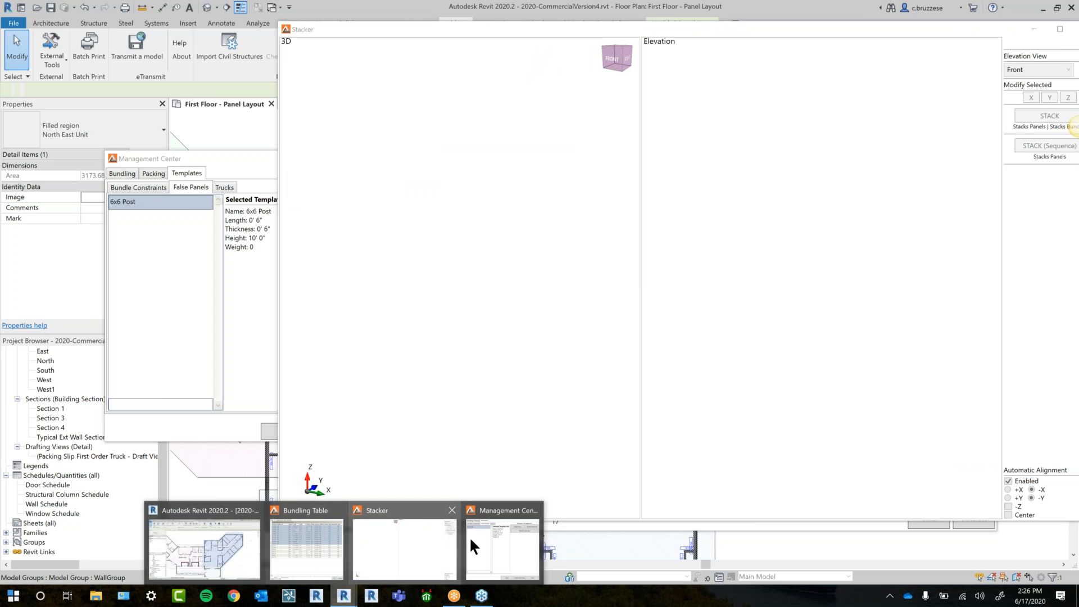
left_click(487, 536)
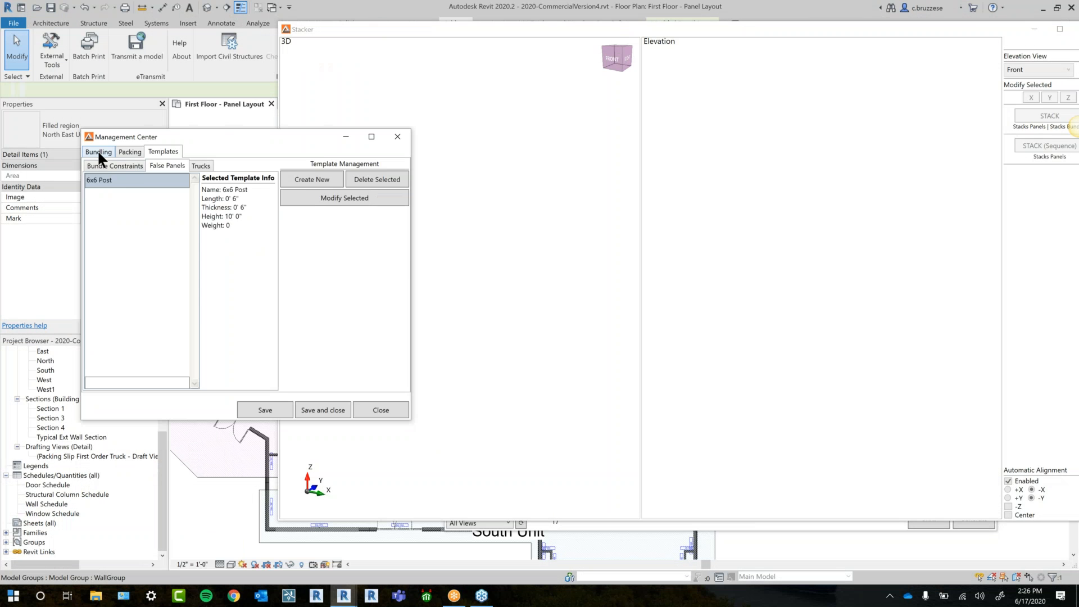
left_click(99, 151)
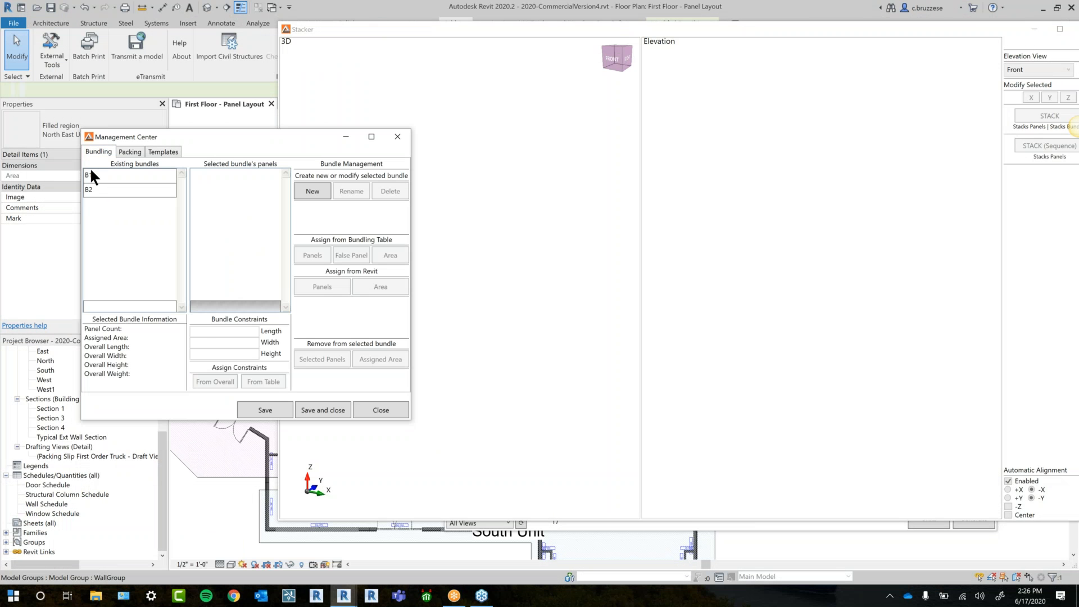
left_click(90, 175)
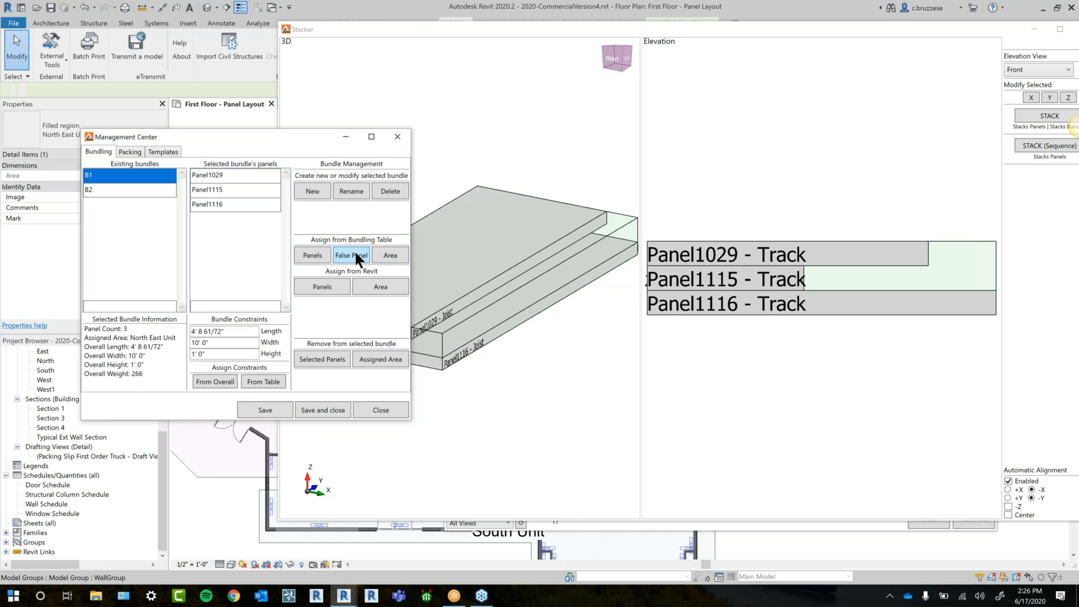
Bring up the Bundling Table and select the 6x6 Post among its false panel templates
left_click_drag(858, 28, 806, 38)
mouse_move(344, 594)
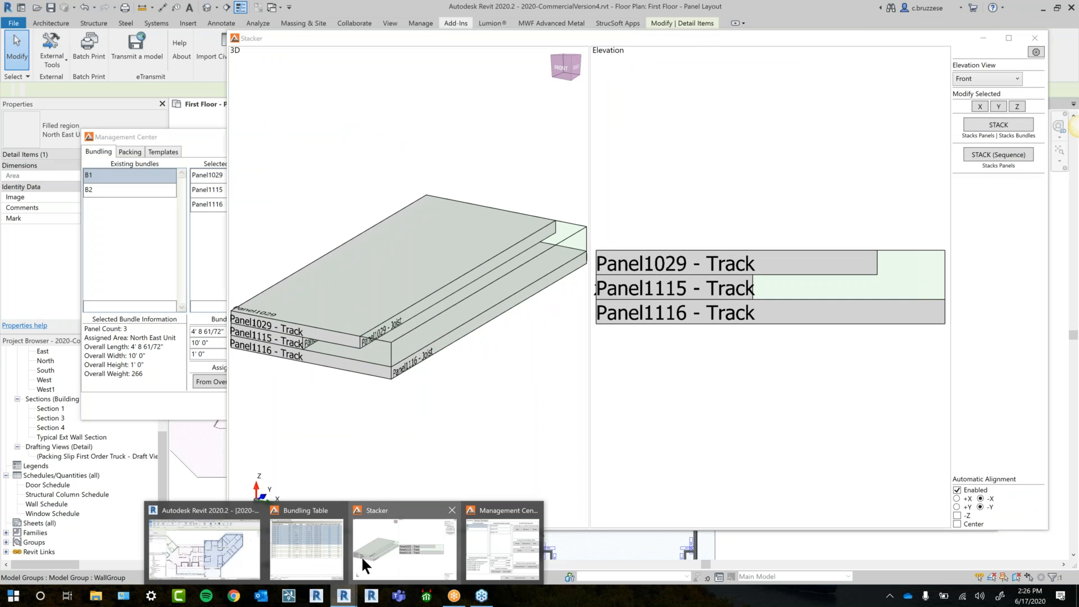
left_click(319, 561)
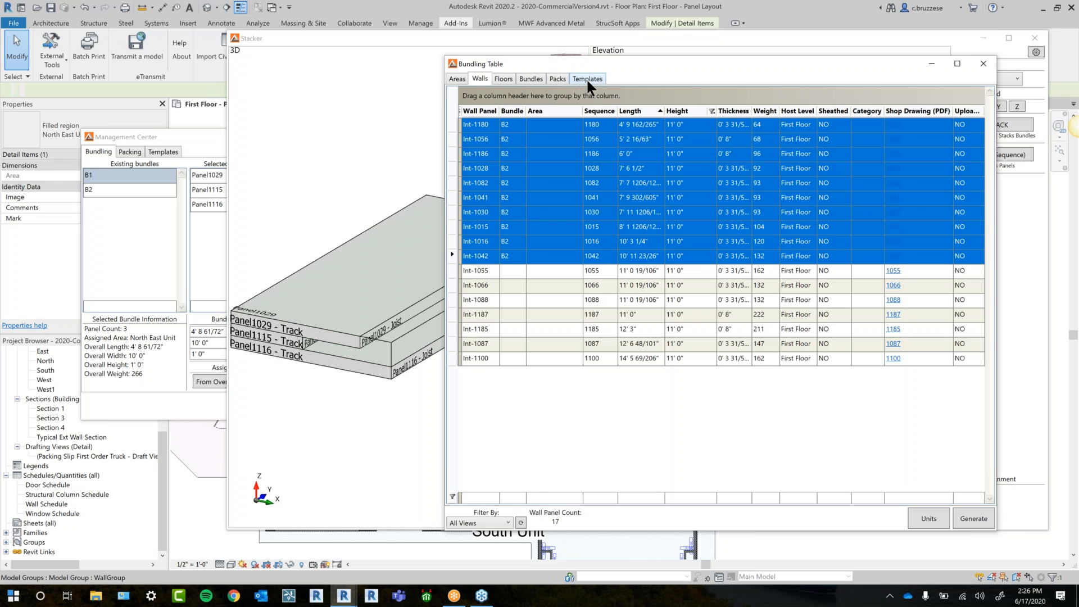
left_click(586, 79)
left_click(548, 91)
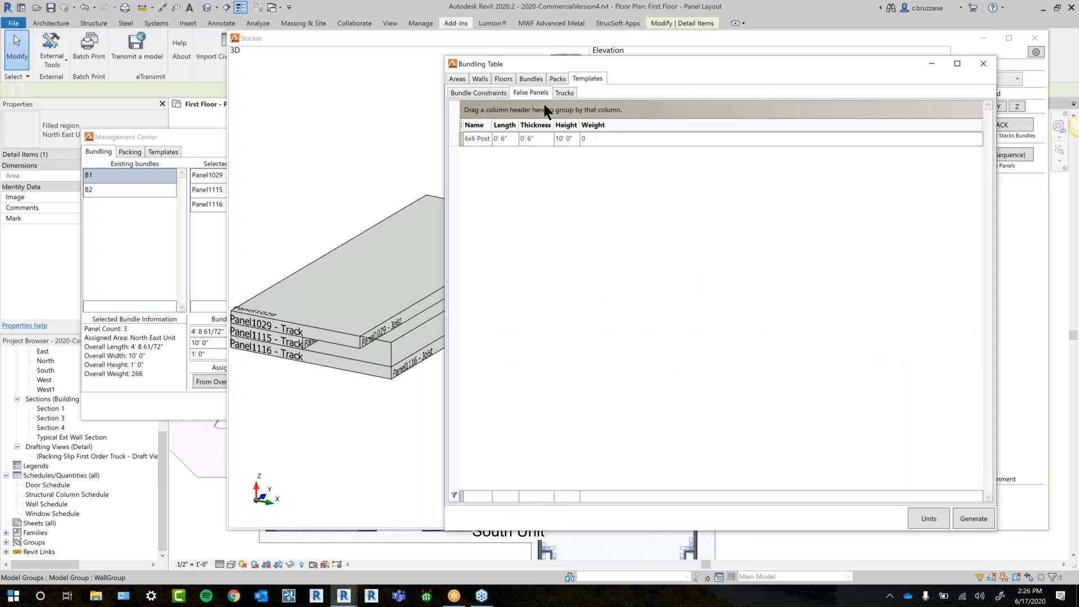
left_click(483, 138)
Return to bundle B1 in the Stacker and restack its panels with the standard, non-sequence stacking
left_click(194, 136)
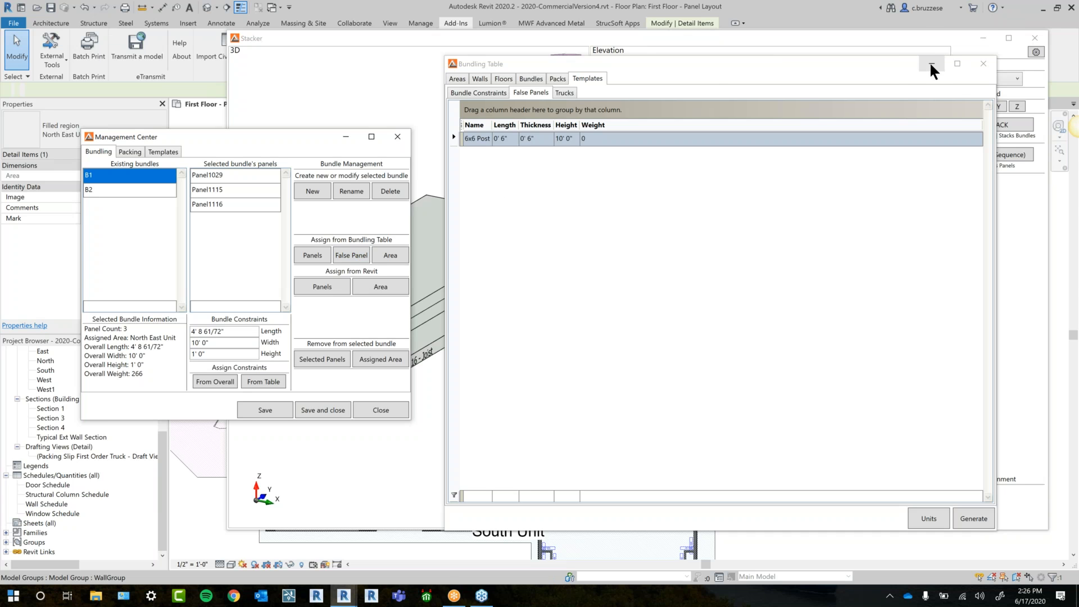
left_click(774, 39)
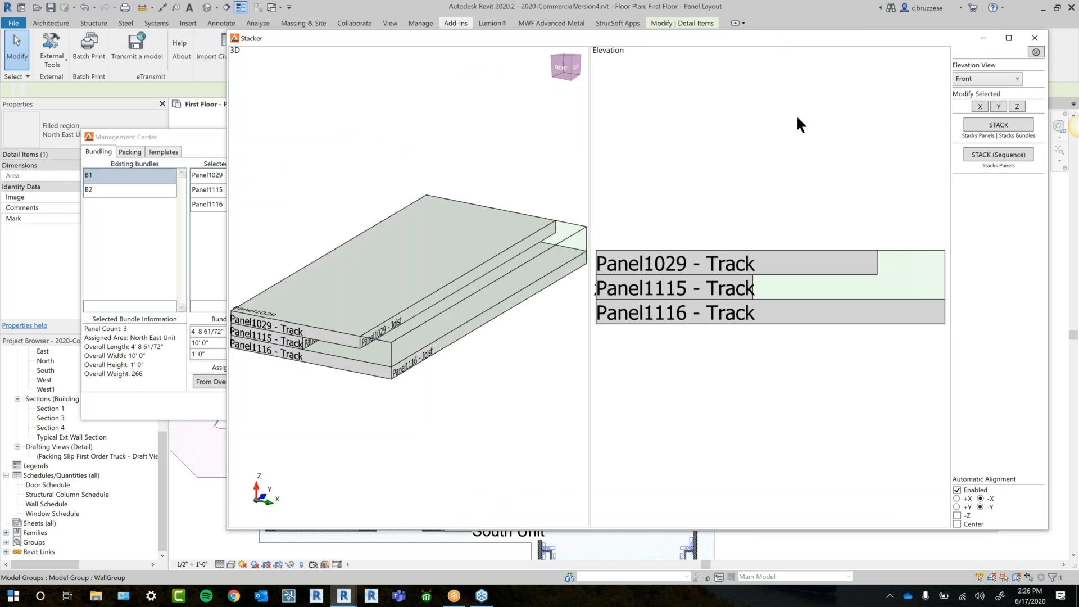
left_click(1017, 123)
left_click(674, 301)
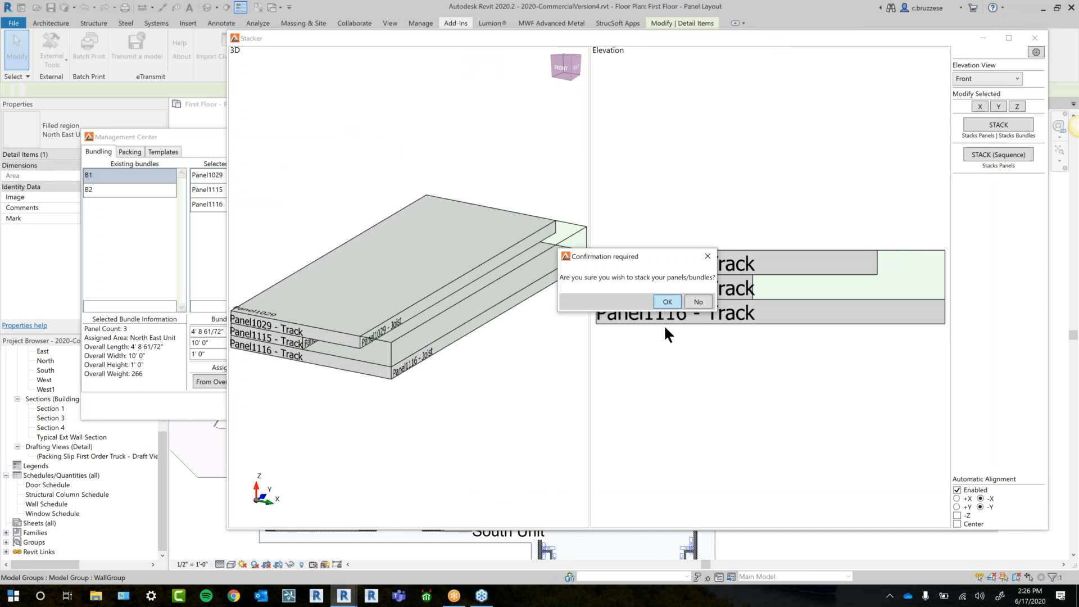
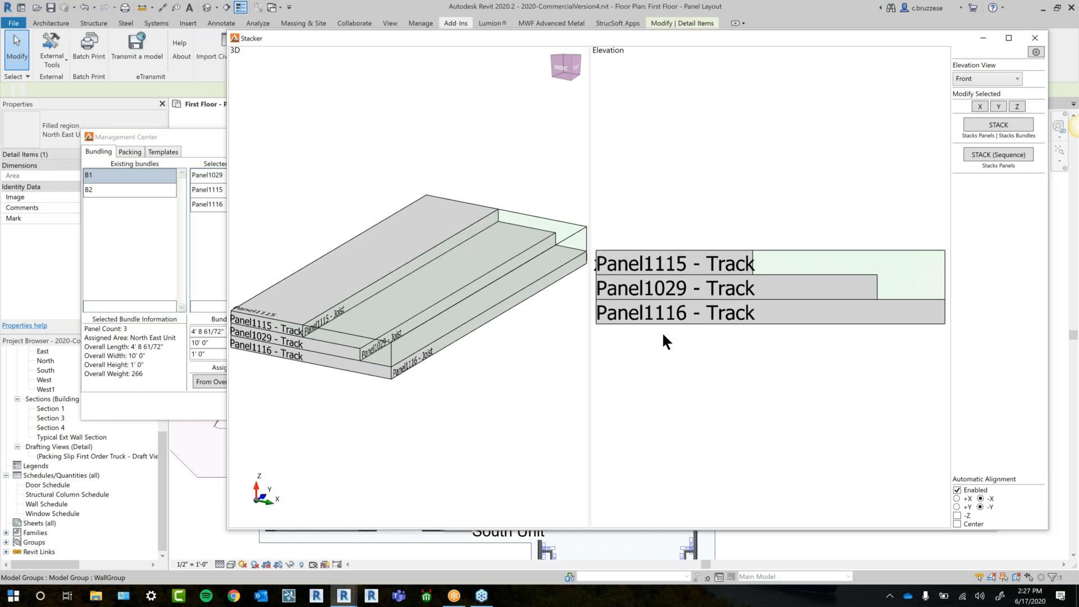
Rotate Panel1115 at the top of bundle B1 about the X axis, and keep it selected
left_click(734, 263)
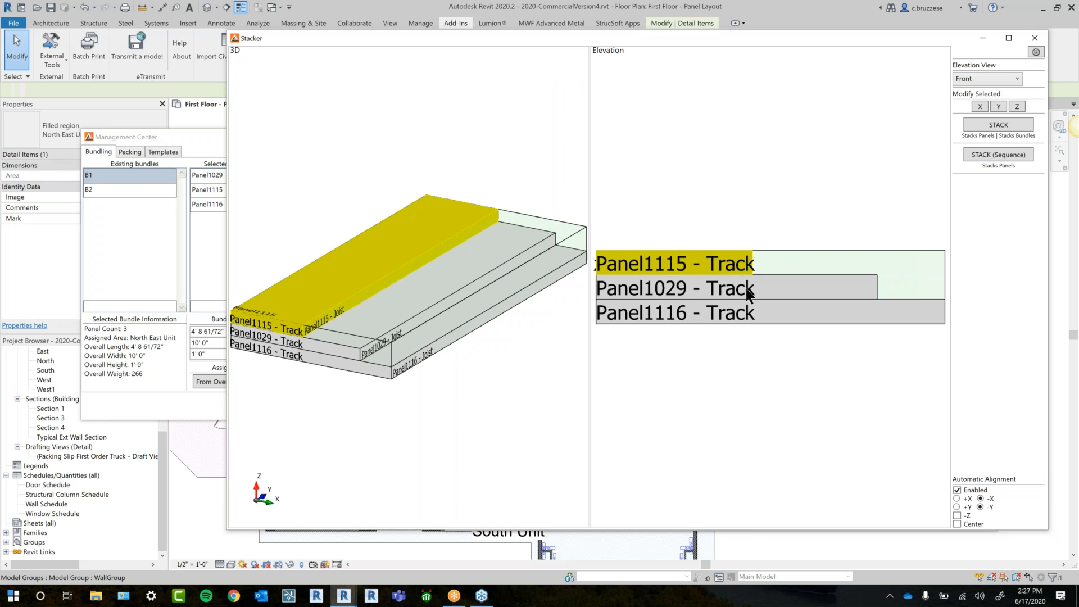
left_click(741, 289)
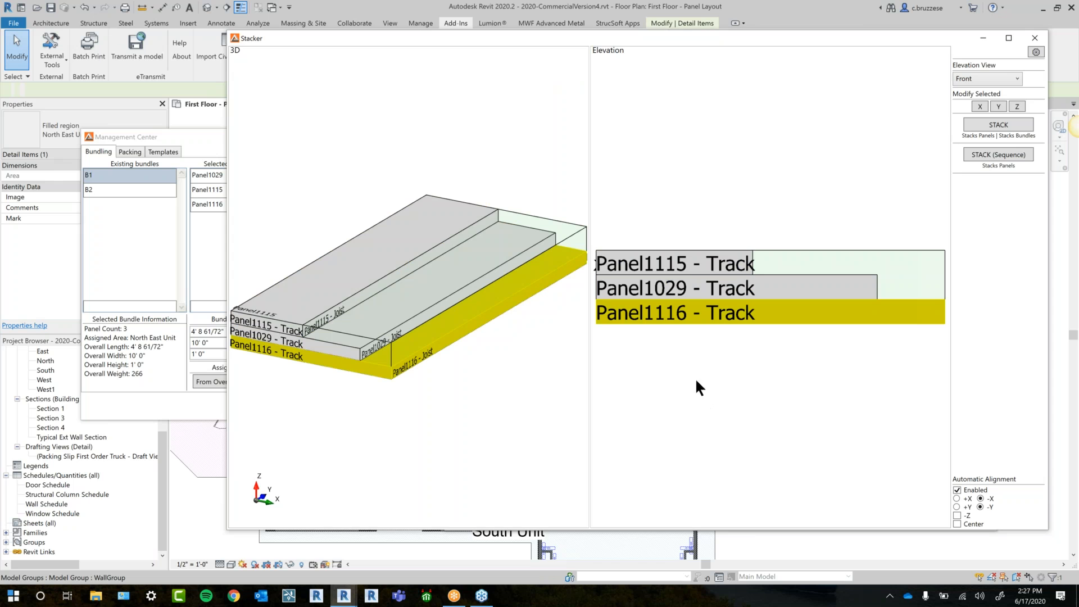
left_click(687, 270)
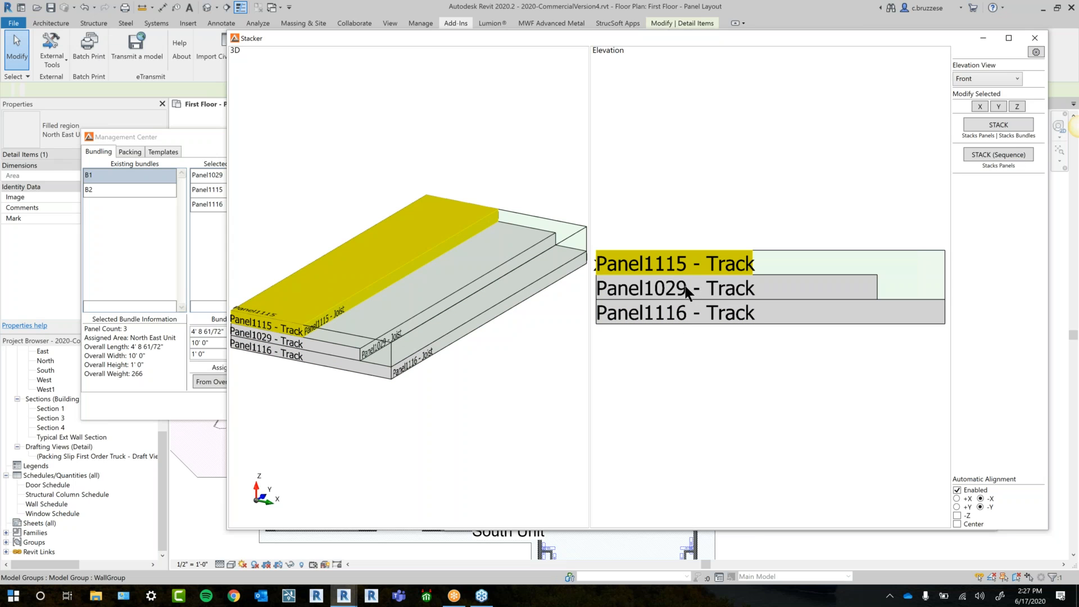
scroll(670, 325, "down", 1)
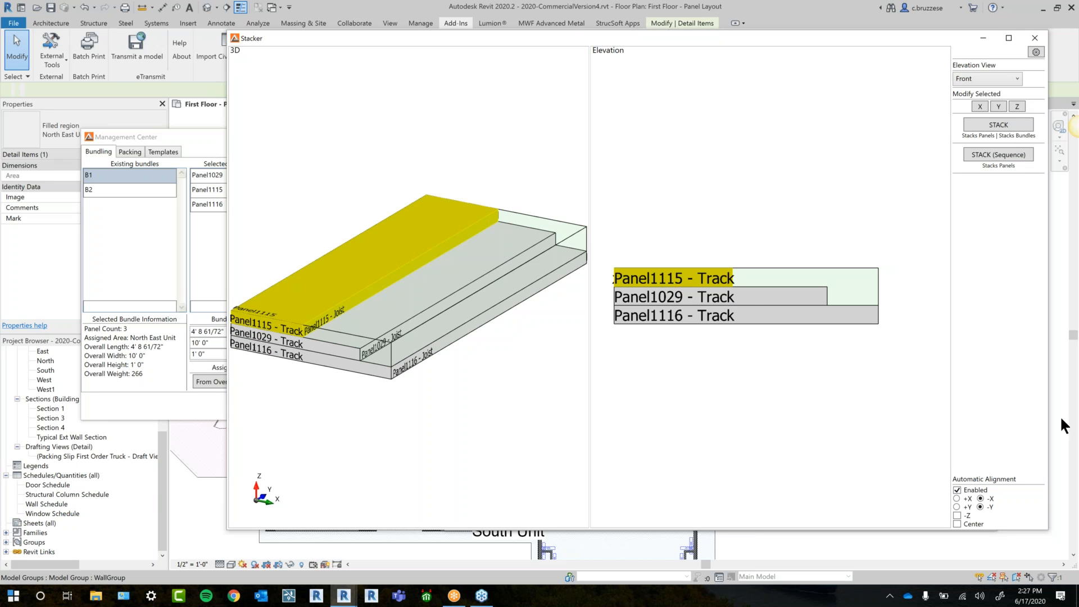
left_click(979, 106)
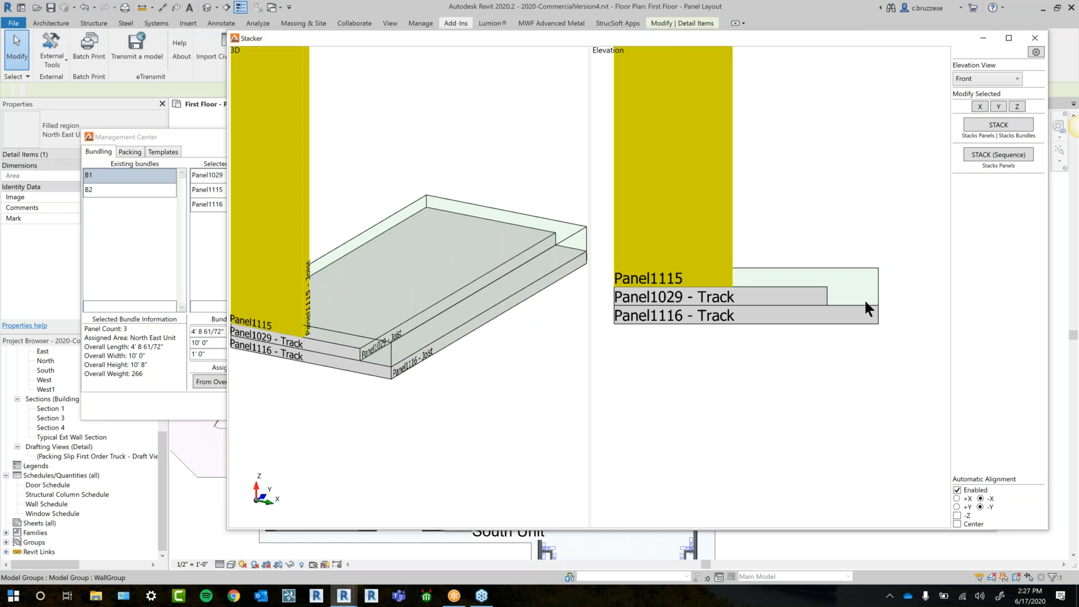
left_click(835, 296)
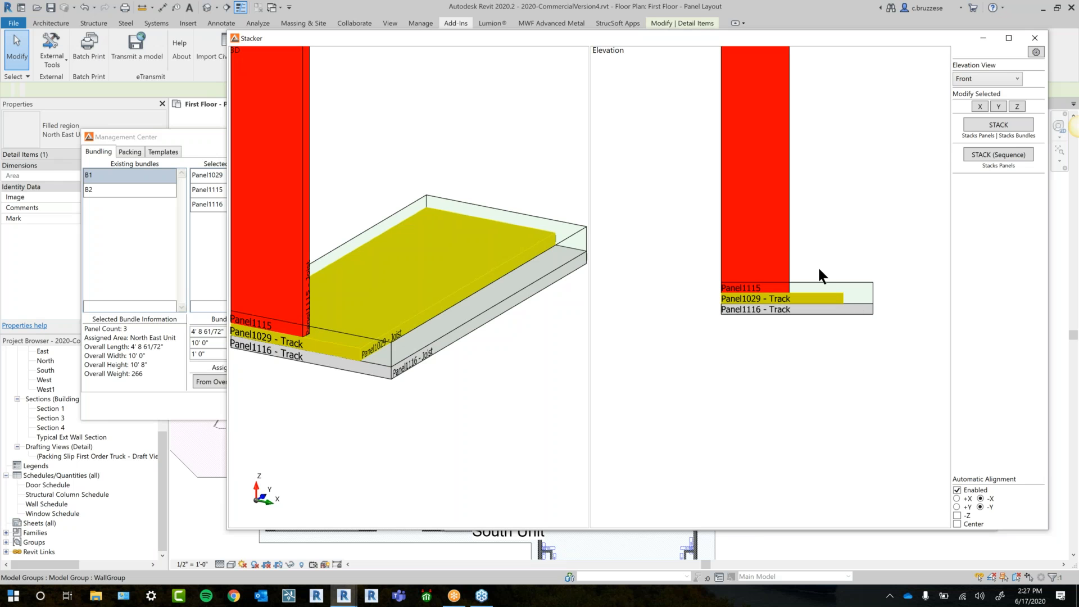
left_click(786, 238)
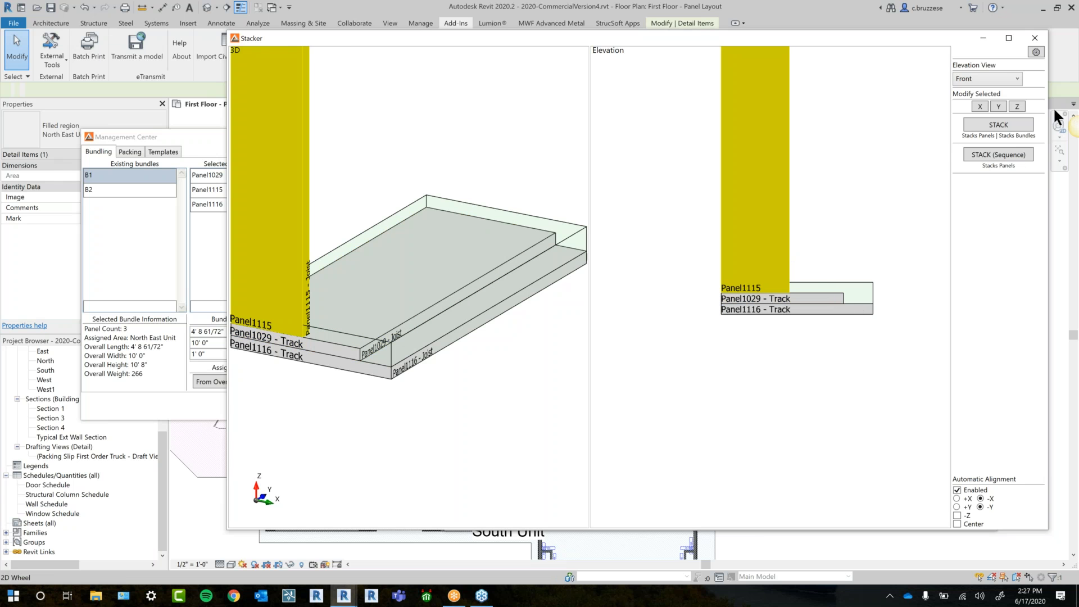
Rotate Panel1115 about the X, Y and Z axes until it lies flat and flipped over on top of bundle B1
left_click(996, 106)
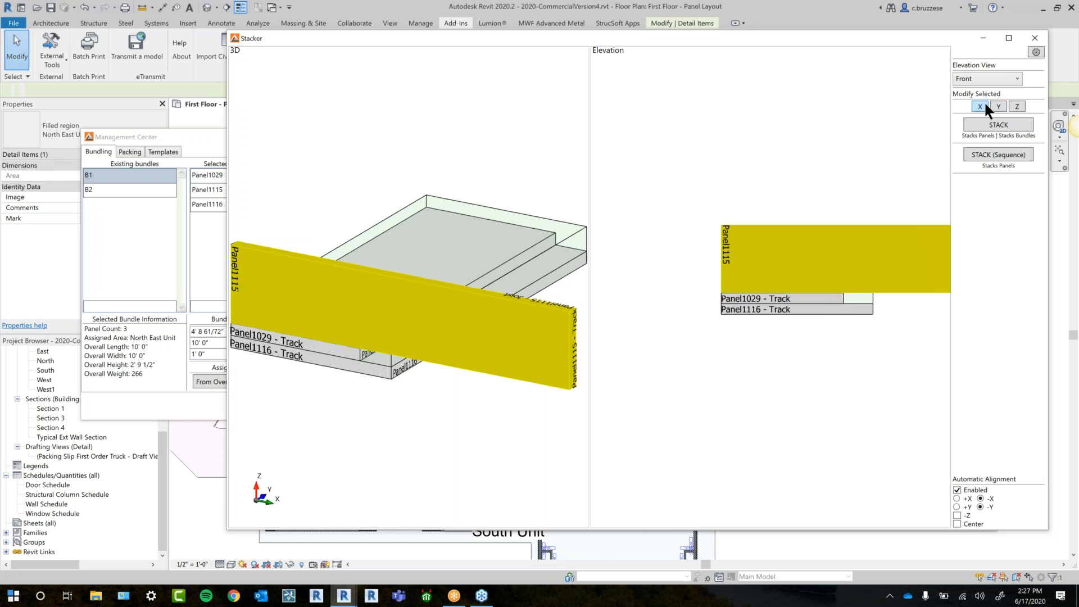
left_click(1016, 106)
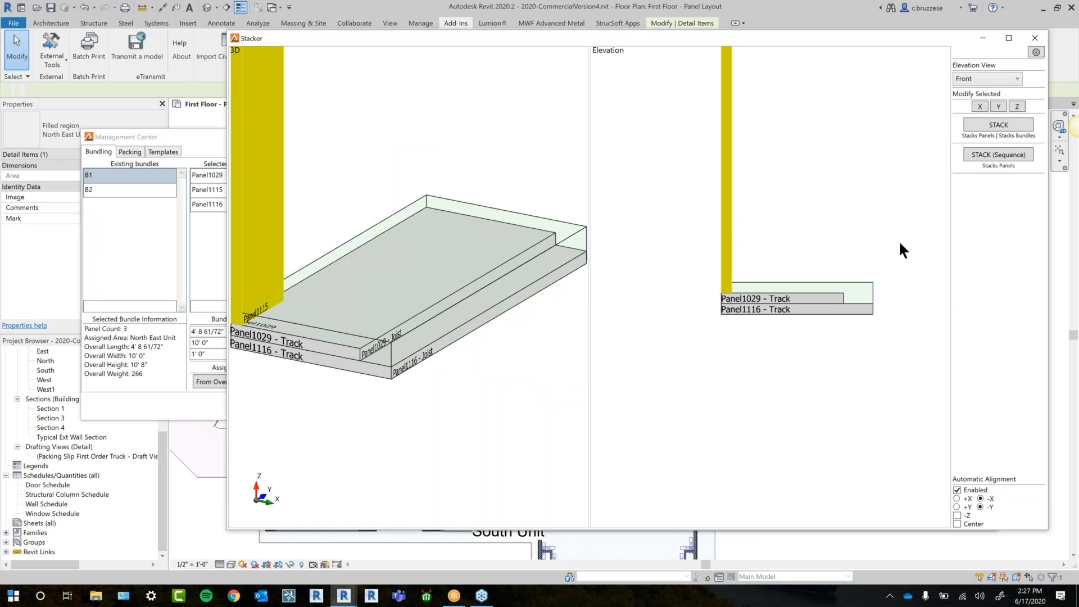
left_click(981, 107)
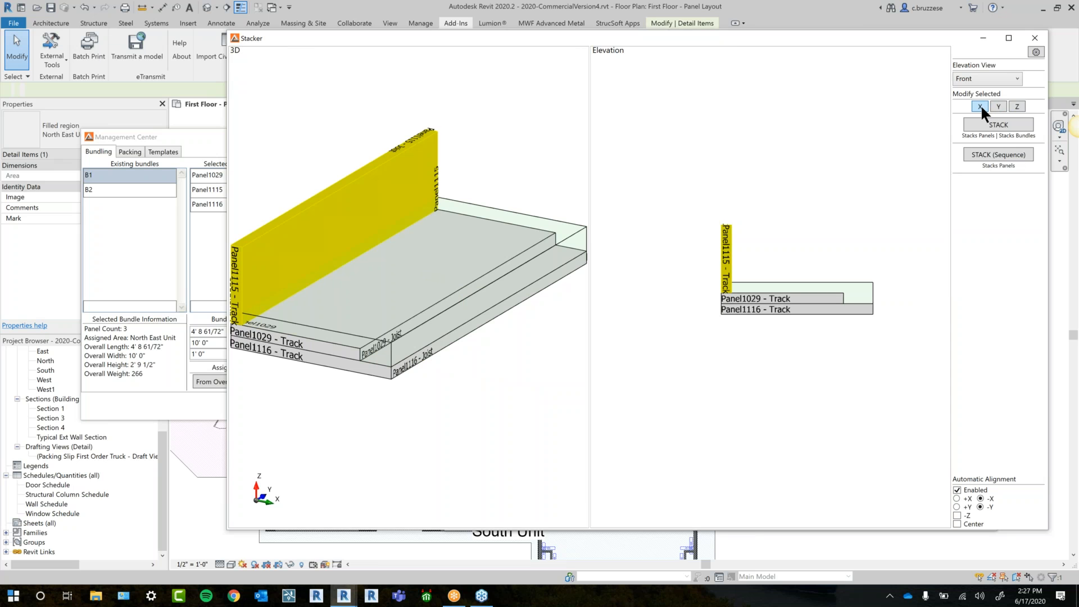
left_click(980, 107)
left_click(999, 107)
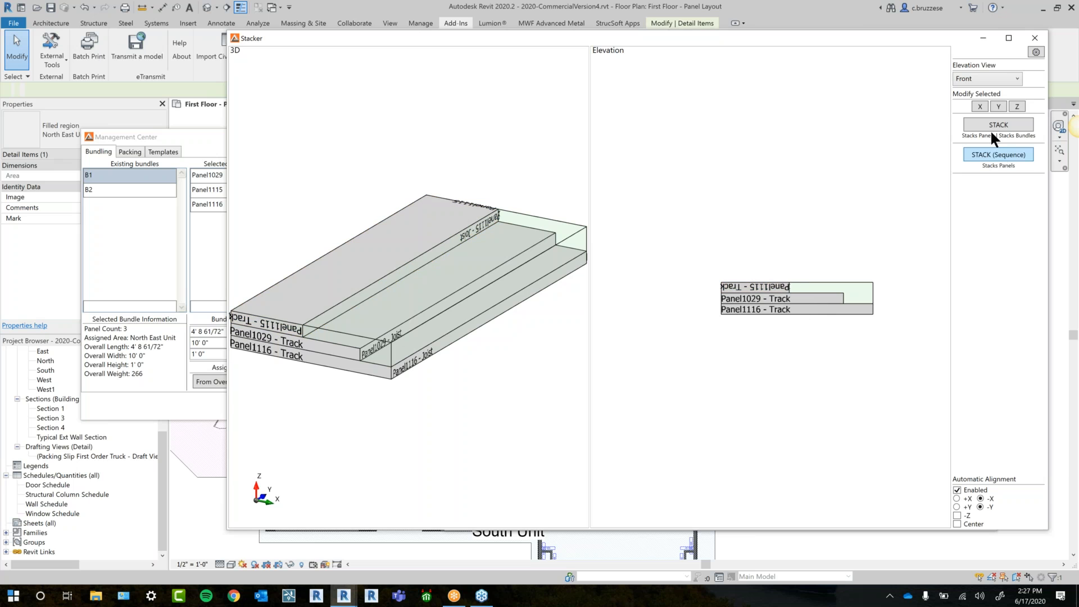
In the elevation, move Panel1115 down between Panel1029 and Panel1116, and lower Panel1029 onto it
scroll(787, 336, "up", 4)
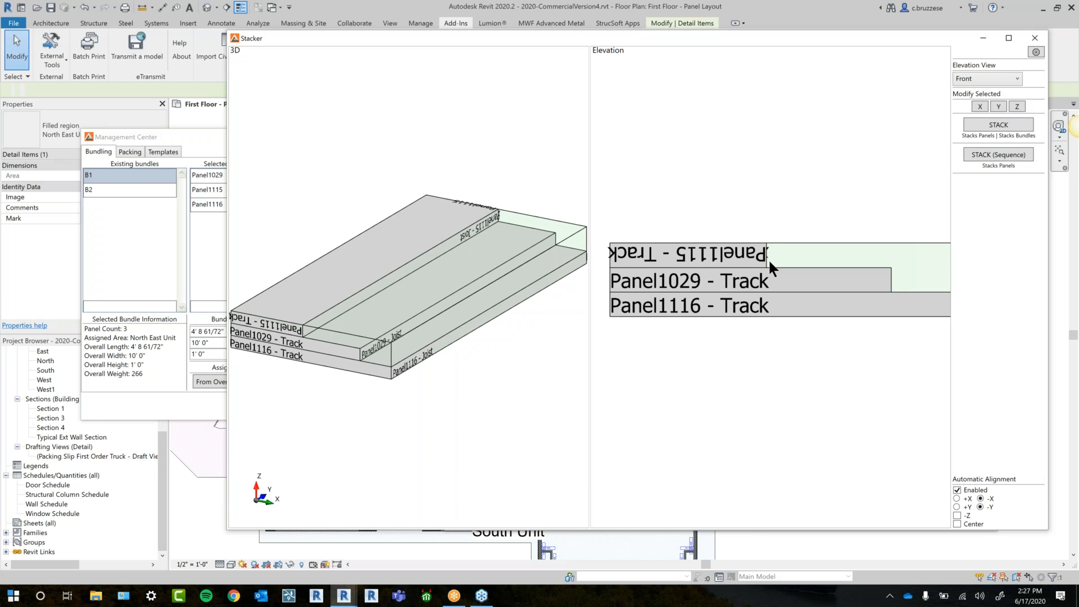
left_click(754, 259)
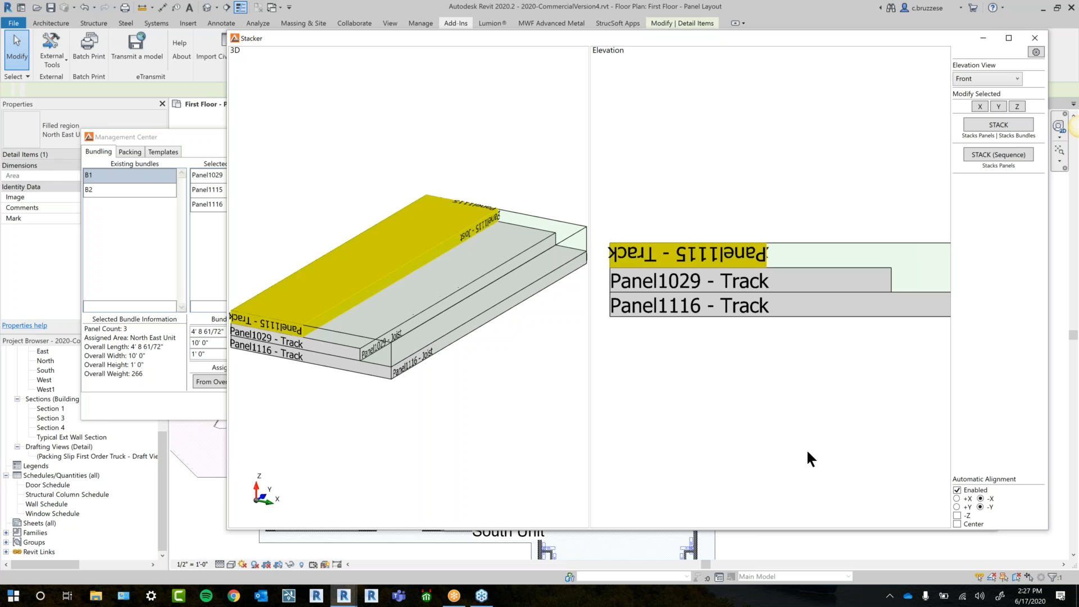
left_click_drag(764, 302, 771, 264)
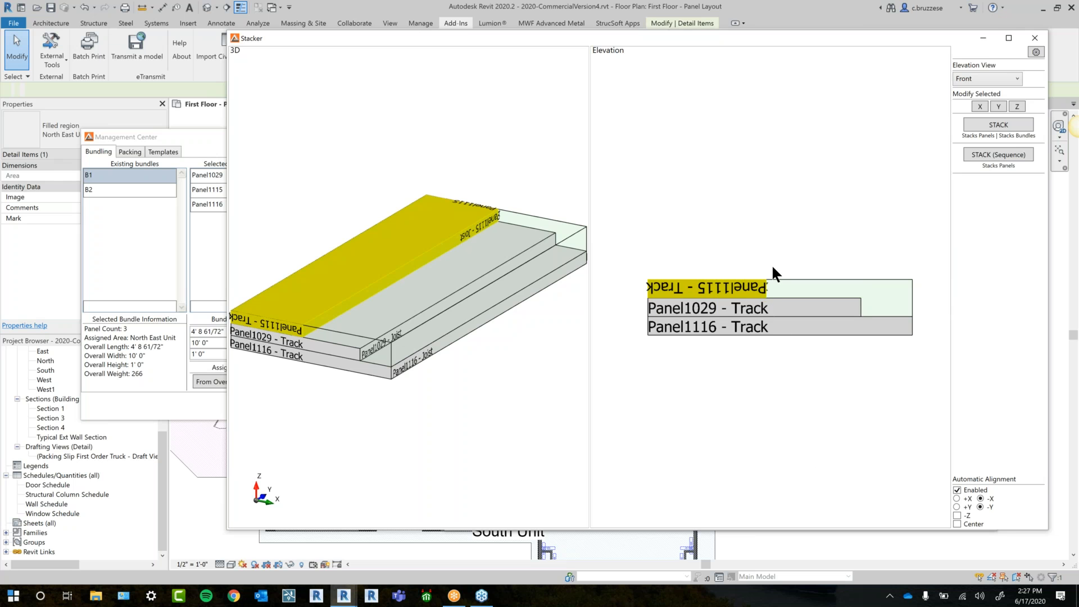
left_click_drag(681, 298, 715, 304)
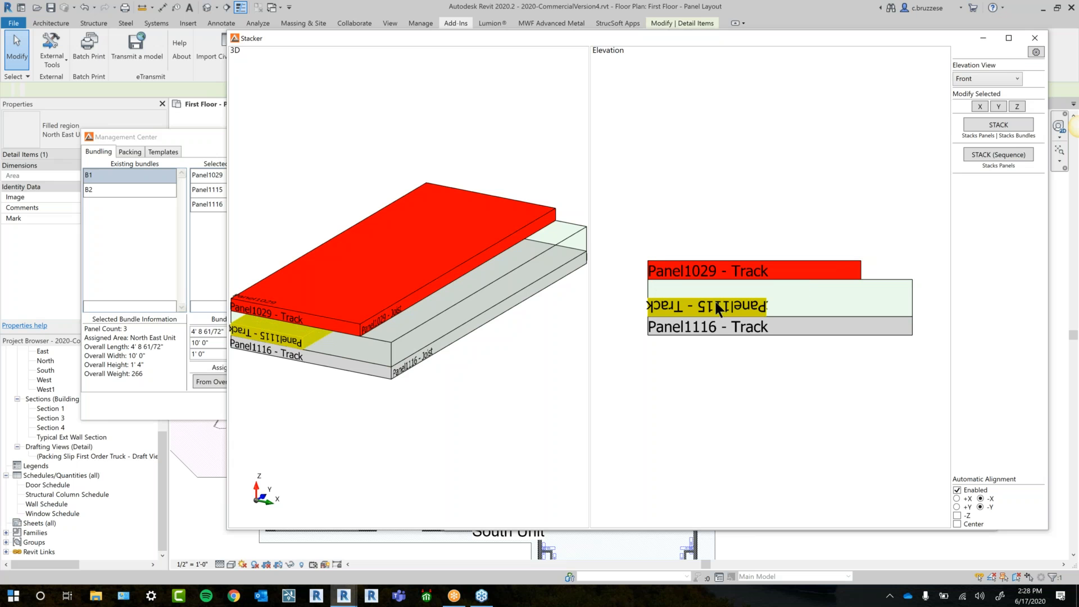
left_click(771, 271)
left_click_drag(771, 270, 782, 295)
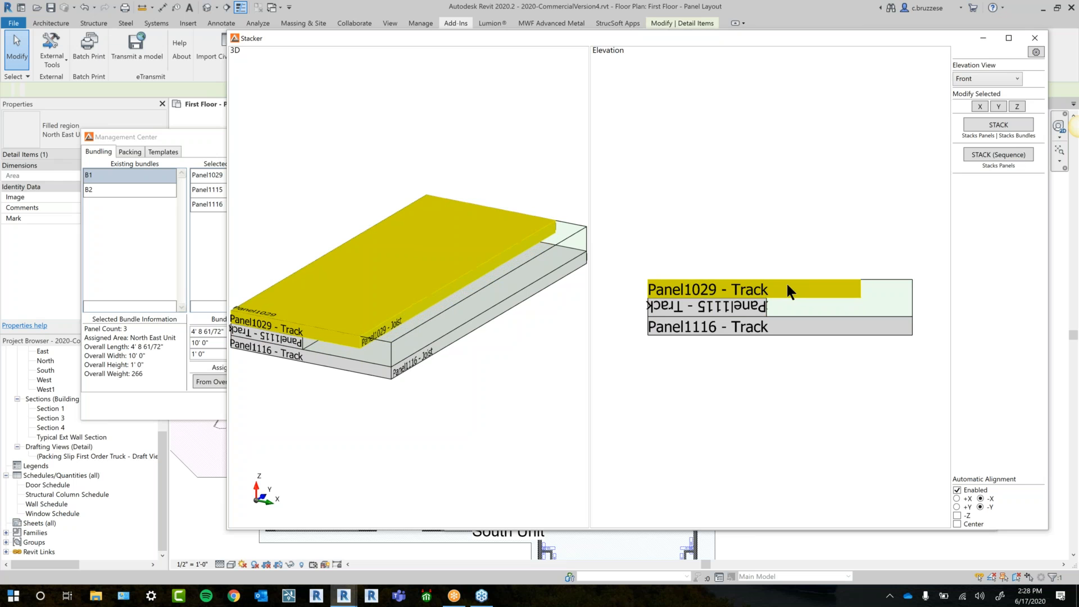
Return Panel1115 to the top of bundle B1, above Panel1029, and restack the bundle
left_click(771, 316)
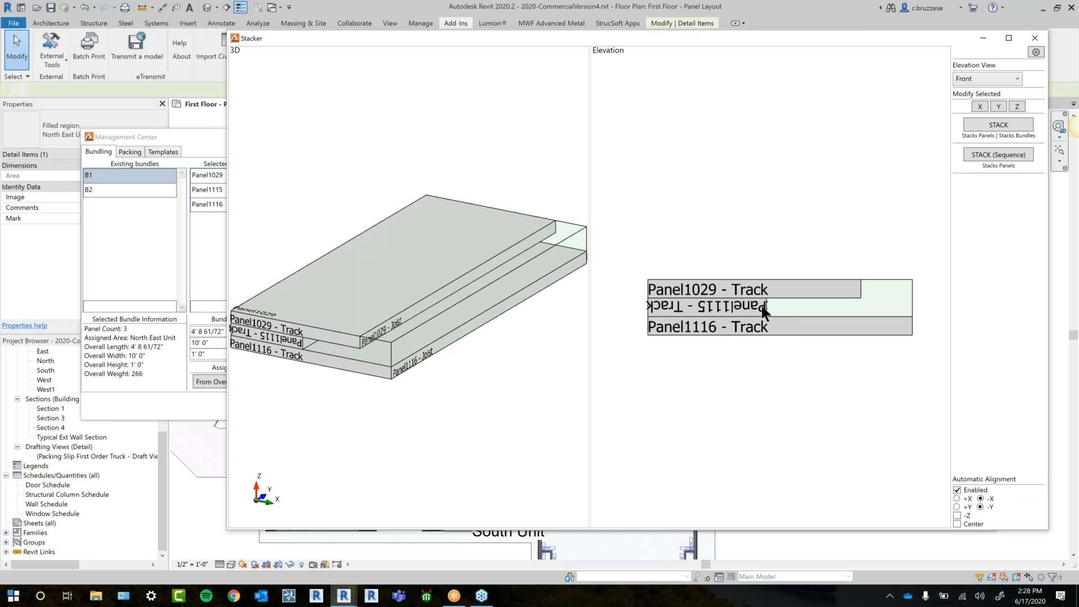
left_click(779, 332)
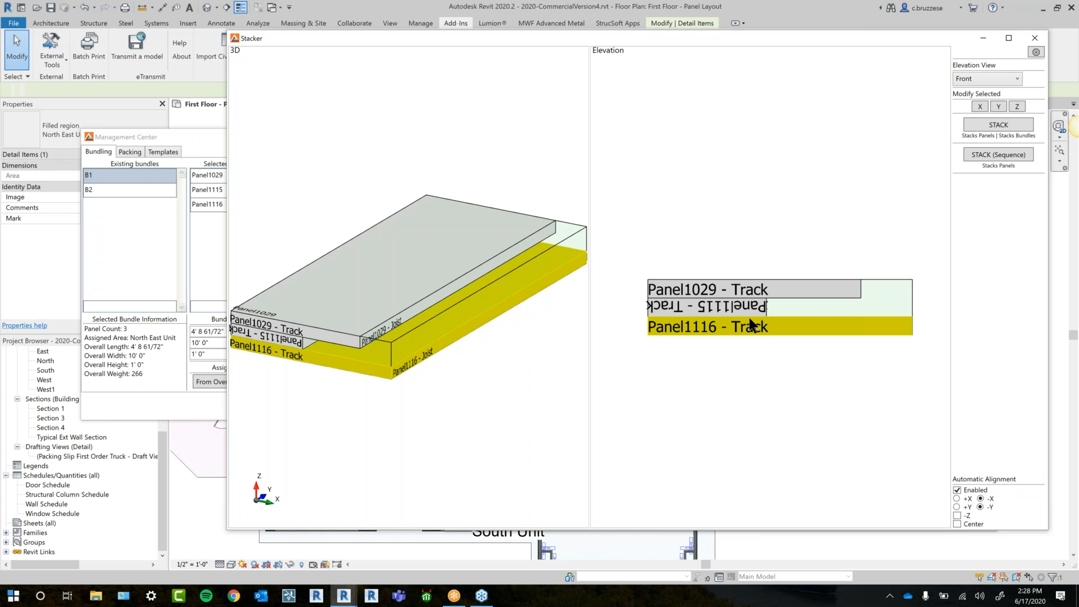
left_click_drag(745, 308, 755, 356)
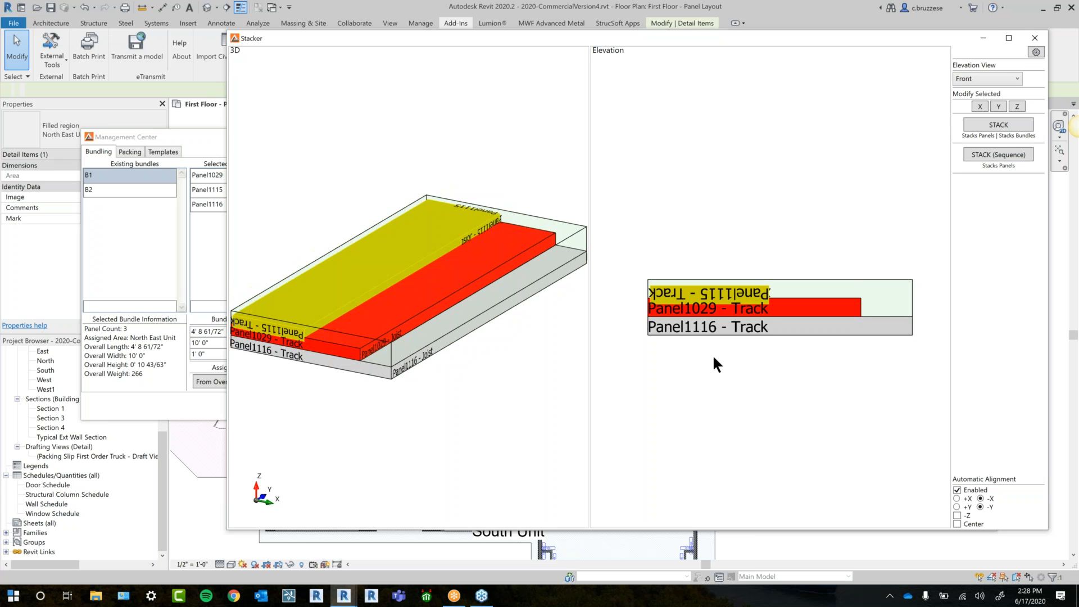
left_click(811, 235)
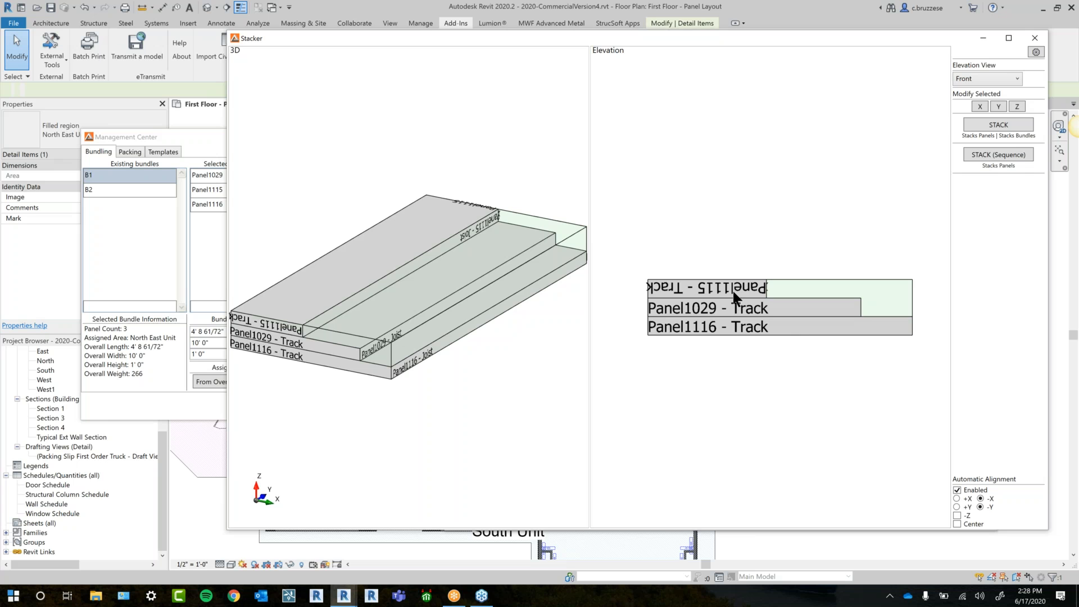
left_click(1008, 126)
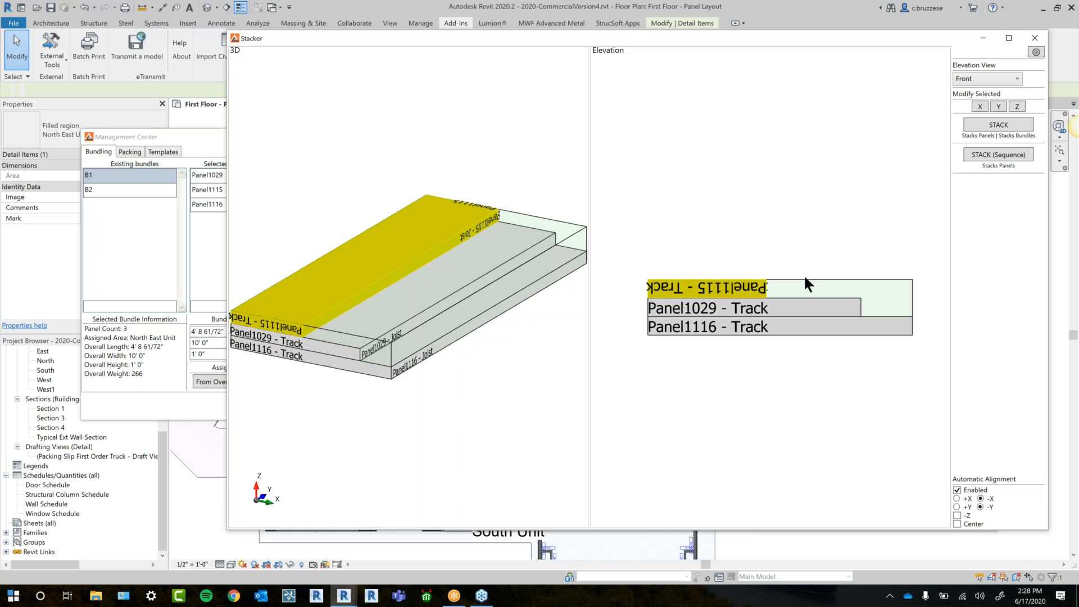
Create a new bundle named B3 in the Management Center
left_click(212, 273)
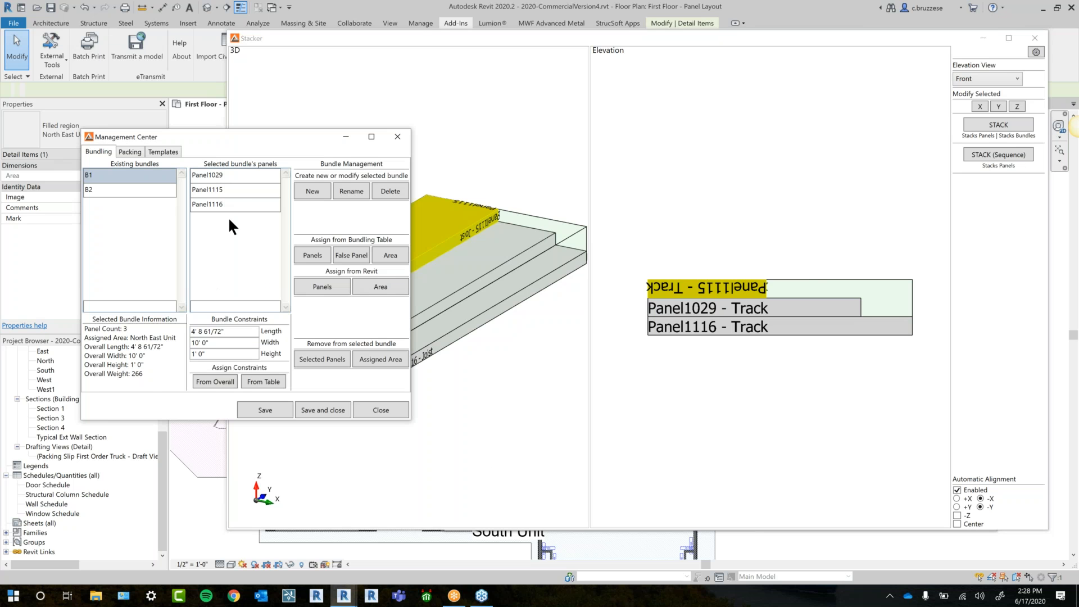
left_click(155, 232)
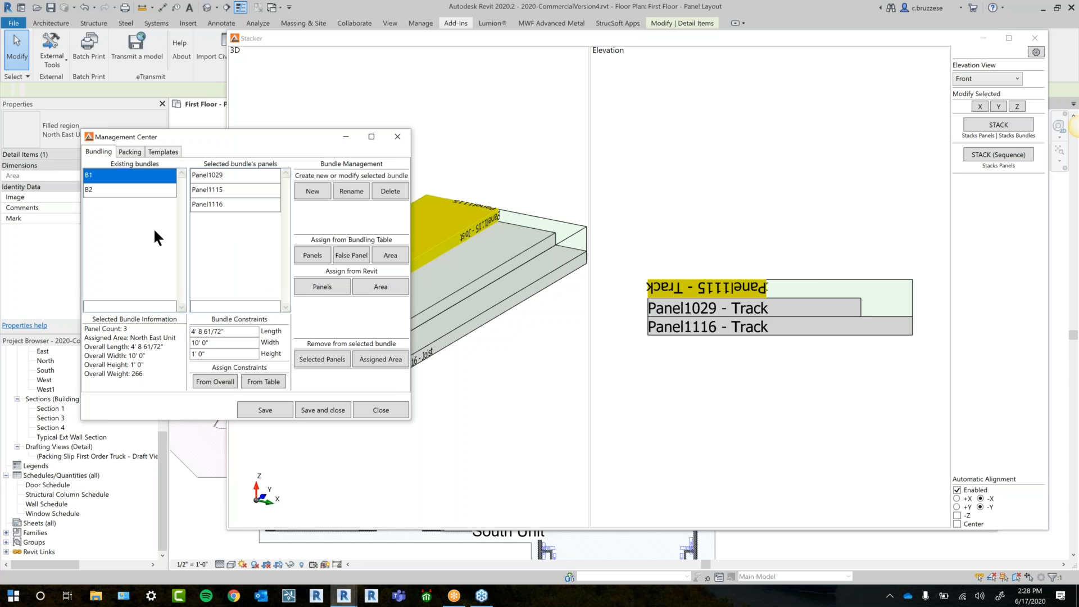
left_click(318, 190)
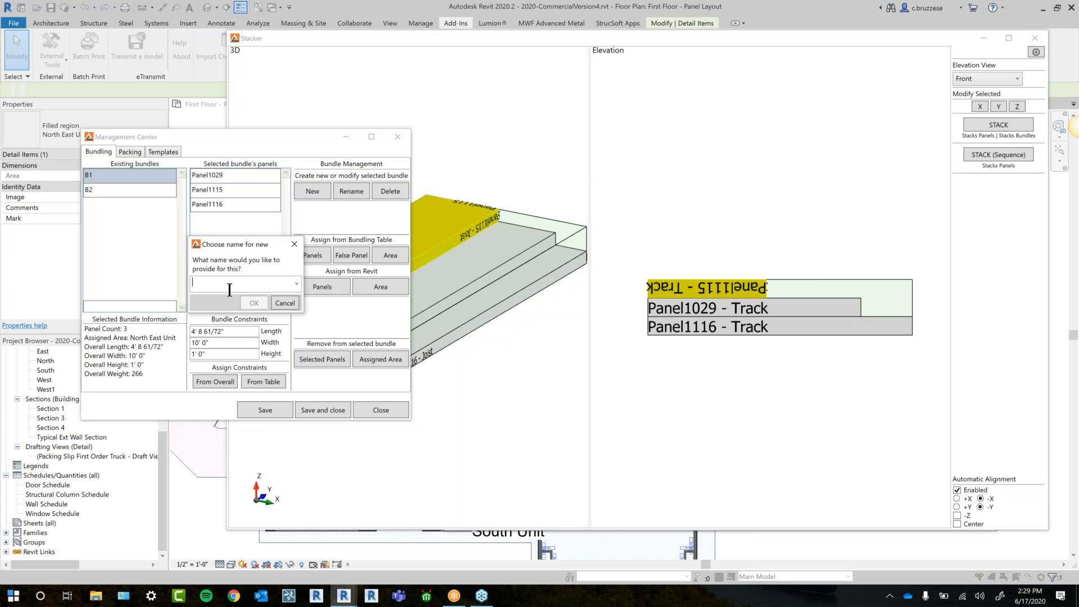
type("B3")
left_click(251, 303)
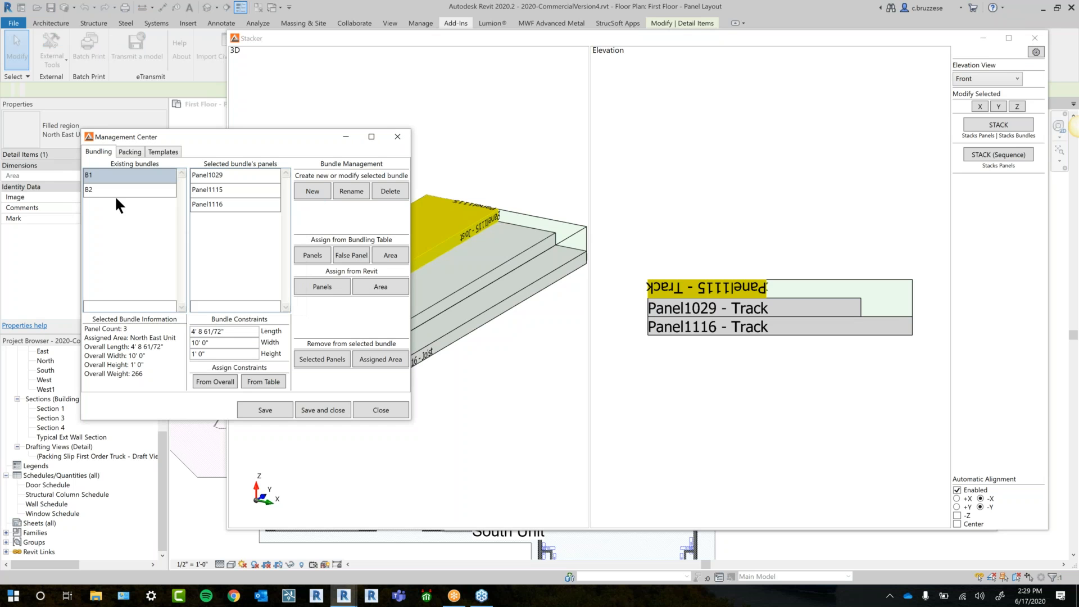
Bring up the wall panels in the Bundling Table and select Int-1055 for bundle B3
left_click(342, 599)
left_click(317, 557)
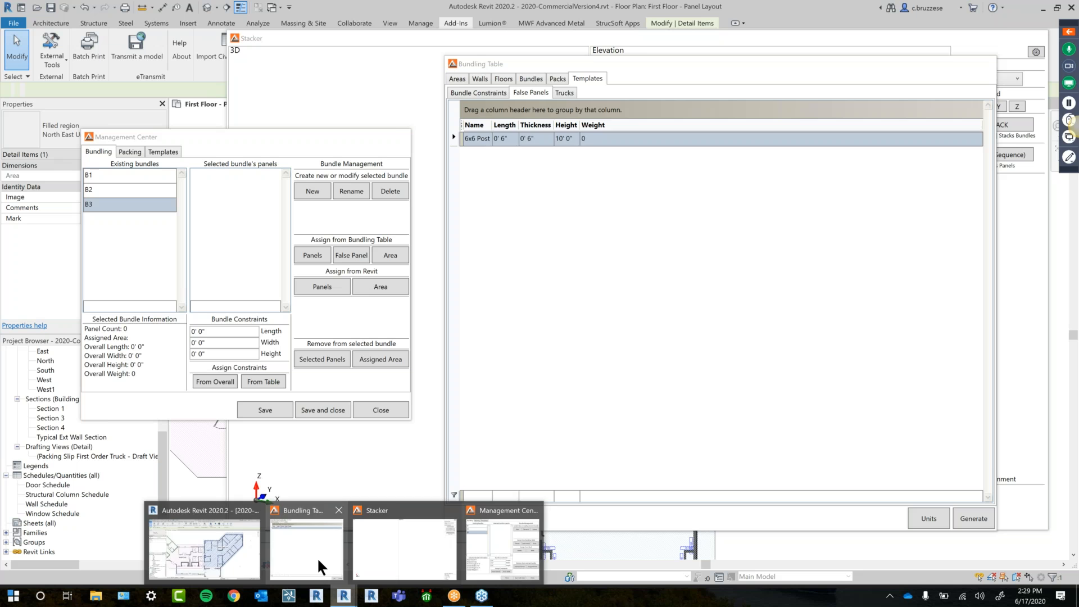
left_click(480, 76)
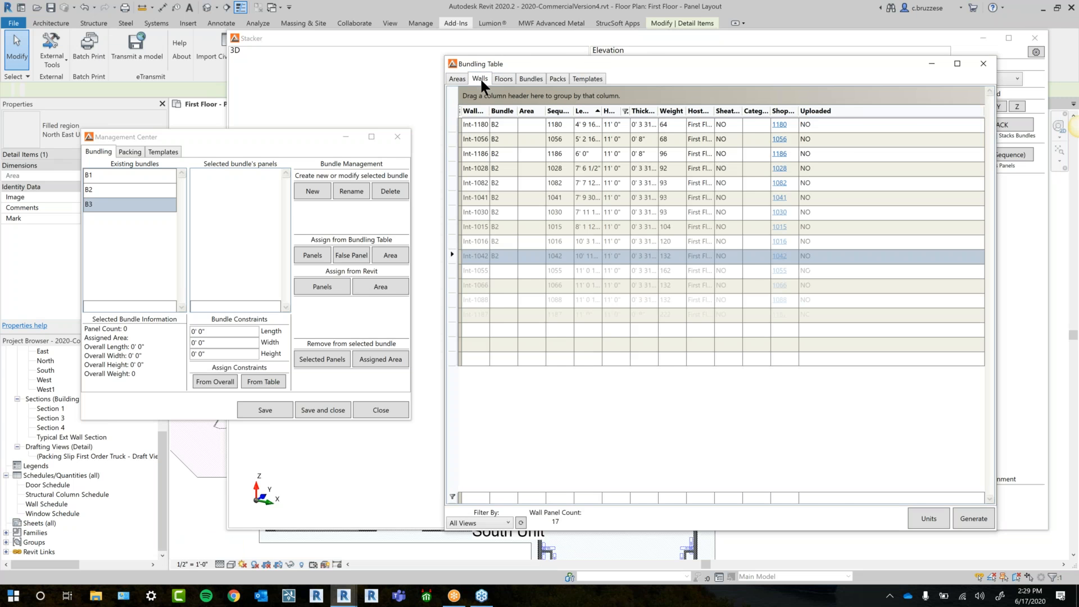
left_click(501, 271)
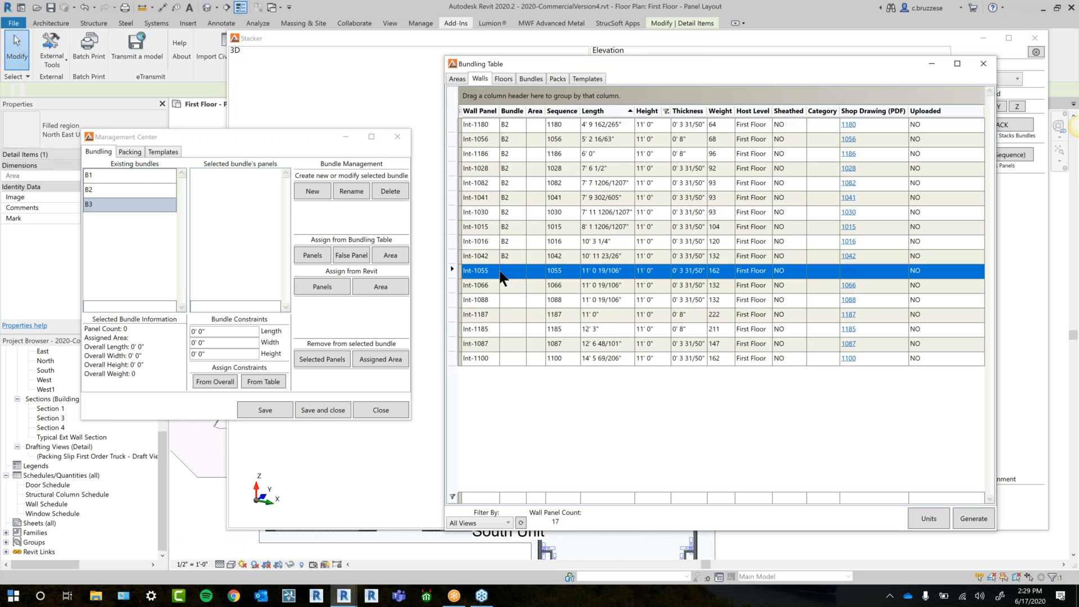
Select wall panels Int-1055 through Int-1100 in the Bundling Table and set bundle B3's length, width and height constraints to 20' each
left_click(478, 359, "shift")
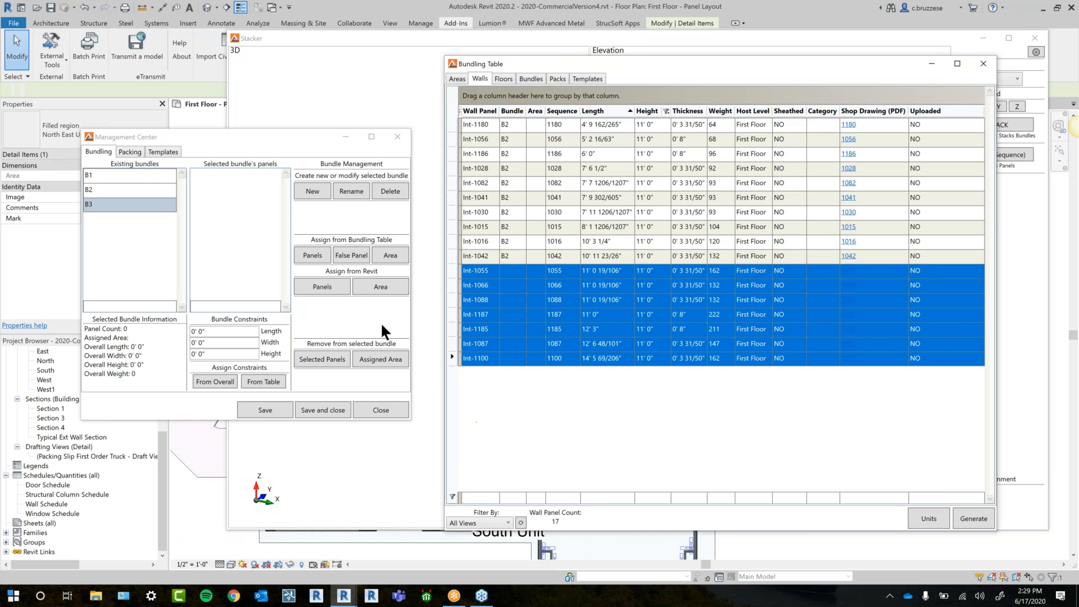
left_click(241, 330)
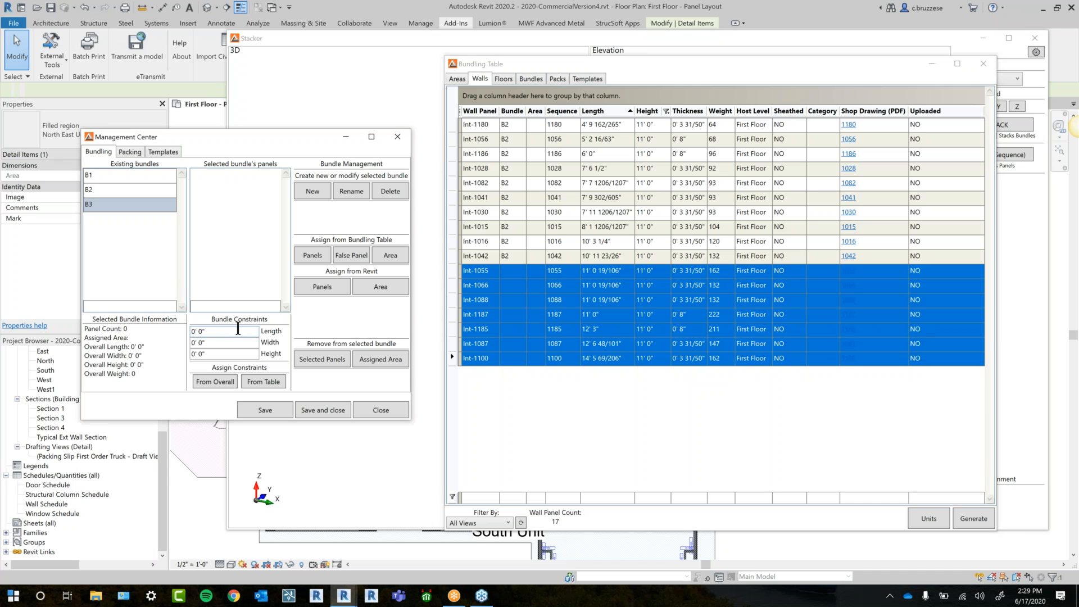
type("20")
key("Tab")
type("20")
key("Tab")
type("20")
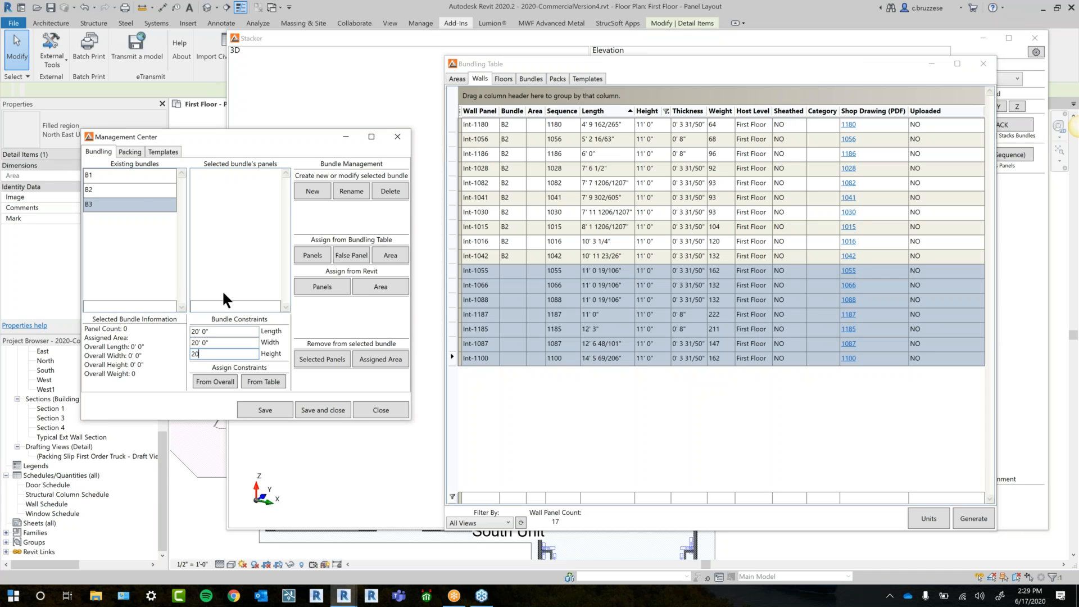
key("Tab")
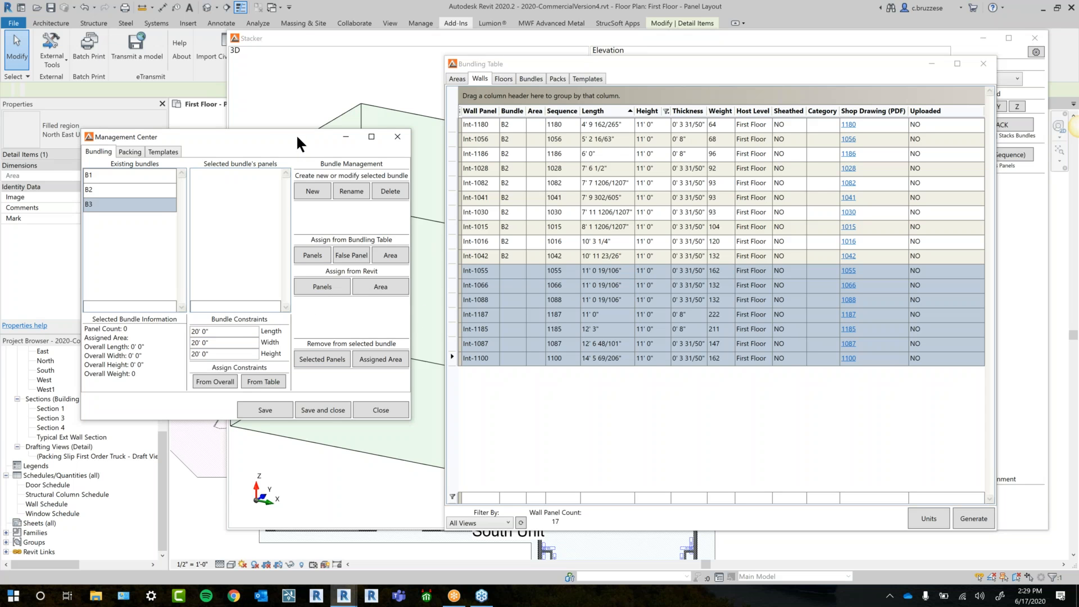
Assign the selected wall panels from the Bundling Table to bundle B3
left_click_drag(296, 137, 256, 129)
left_click_drag(659, 69, 718, 68)
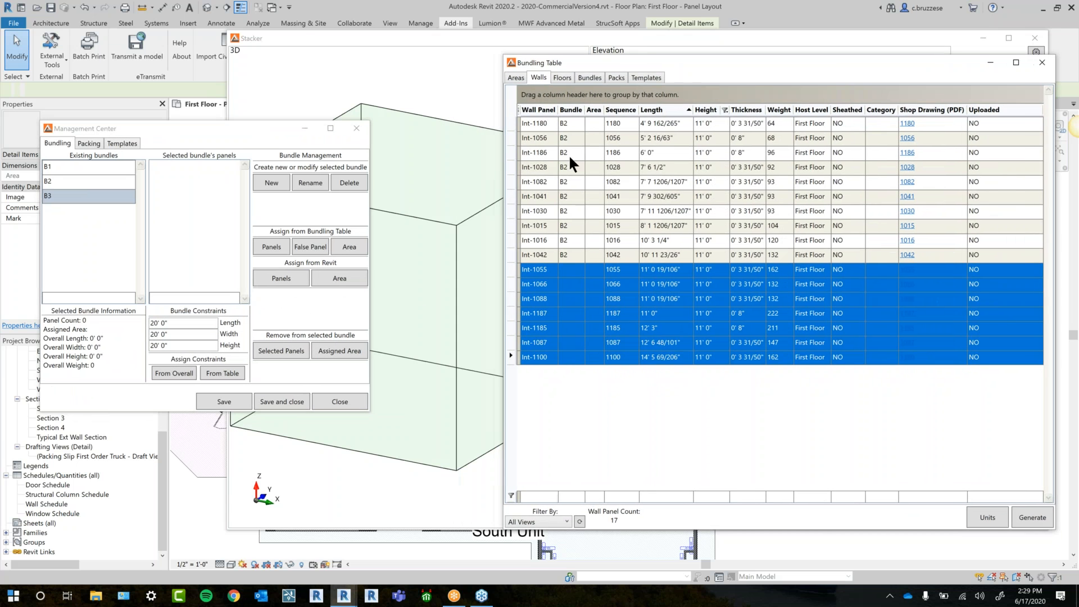
left_click(277, 245)
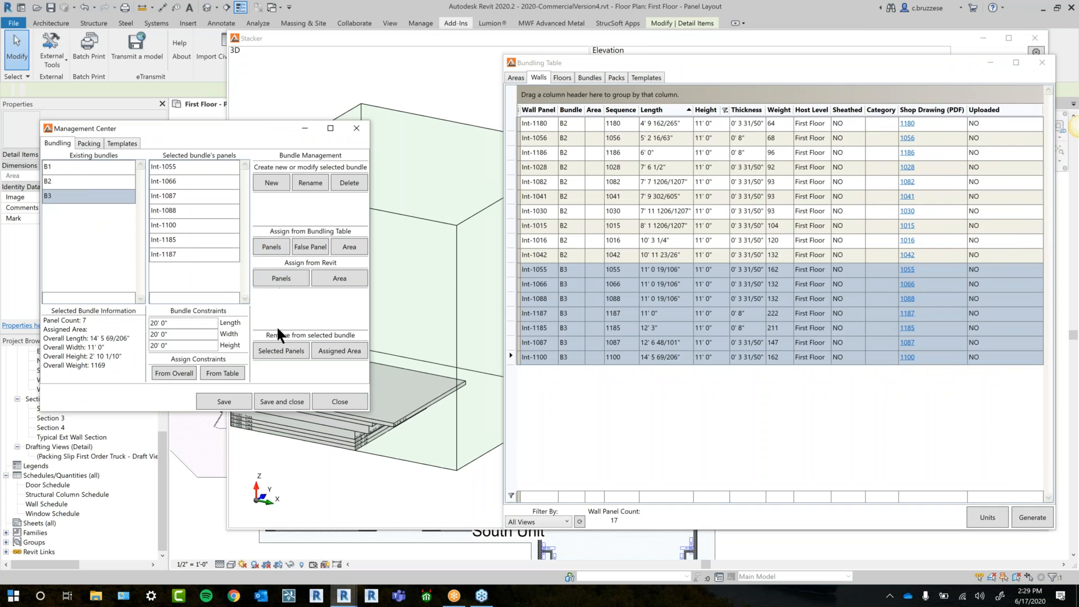
Set bundle B3's constraints from its overall dimensions and stack its panels automatically
left_click_drag(457, 41, 478, 49)
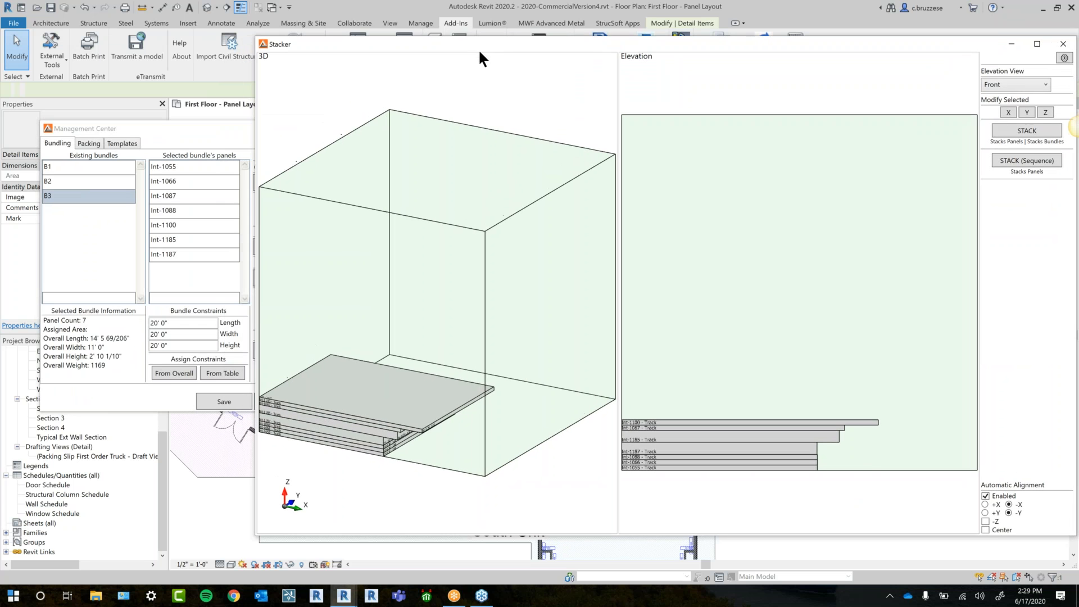
left_click(175, 373)
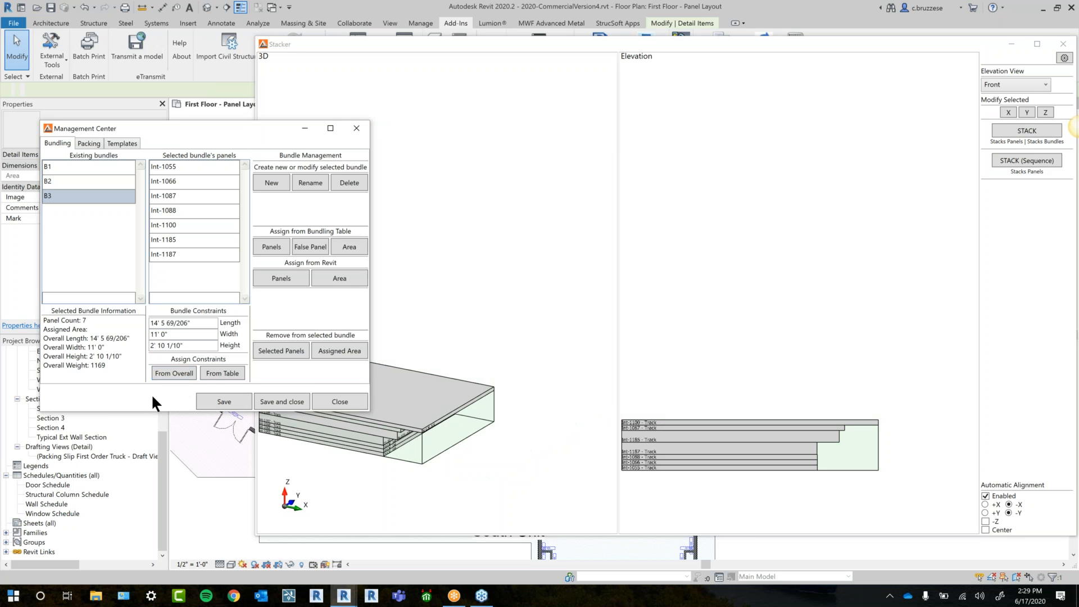
left_click(1023, 130)
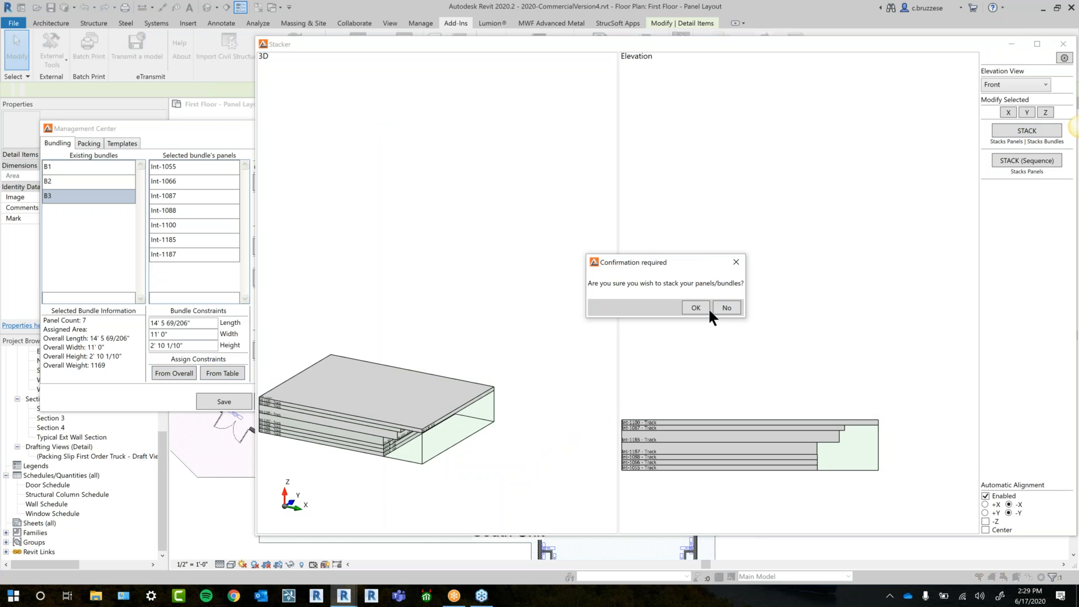
left_click(701, 306)
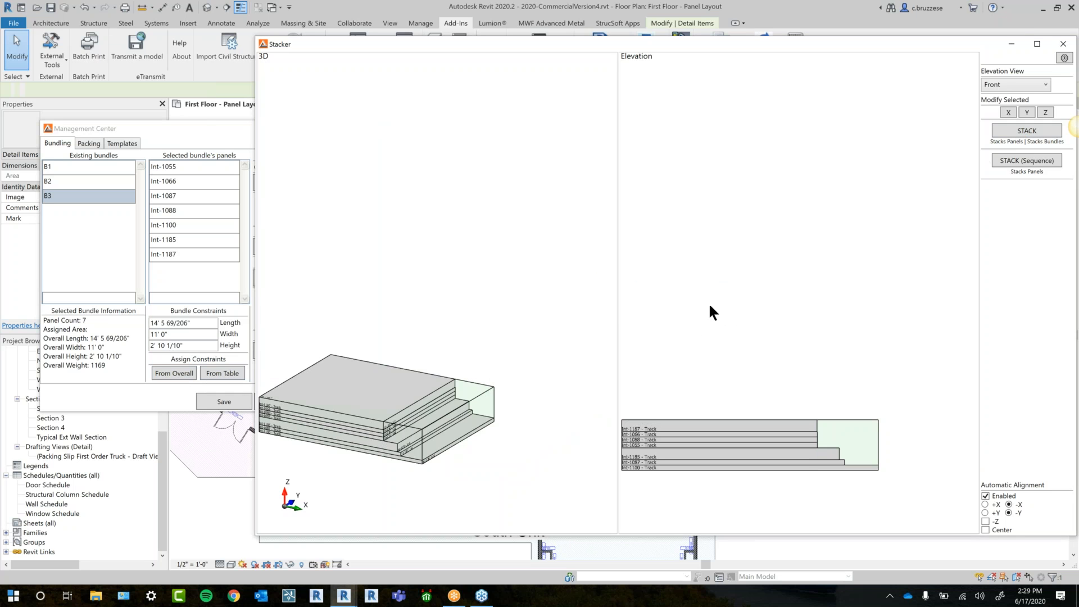
Check the stacked B3 panels in the Stacker's elevation view and save the current bundling status
left_click_drag(716, 44, 670, 17)
scroll(737, 272, "up", 3)
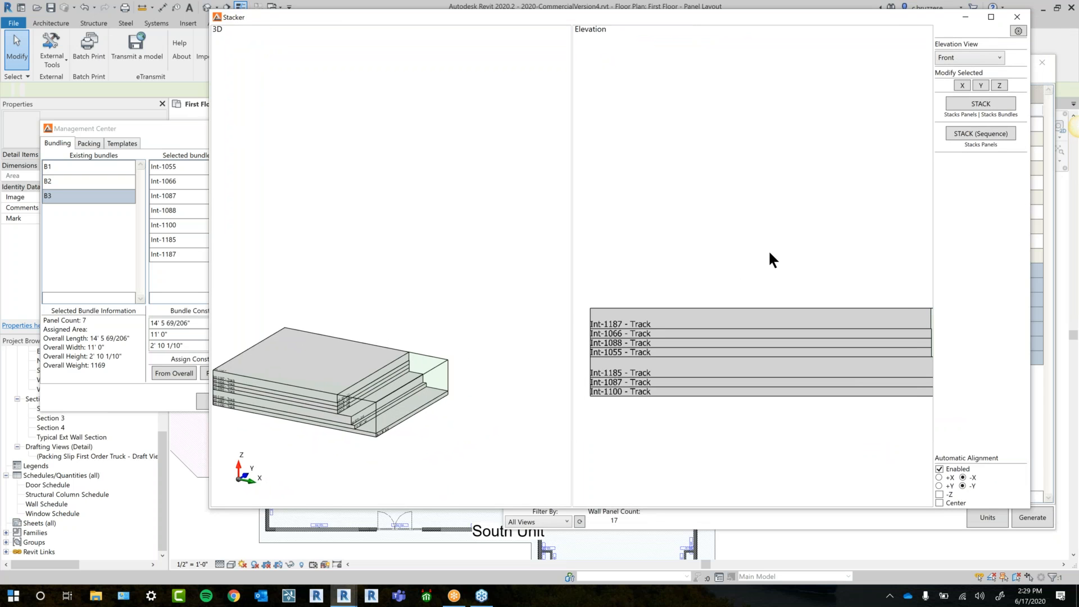
scroll(879, 222, "down", 1)
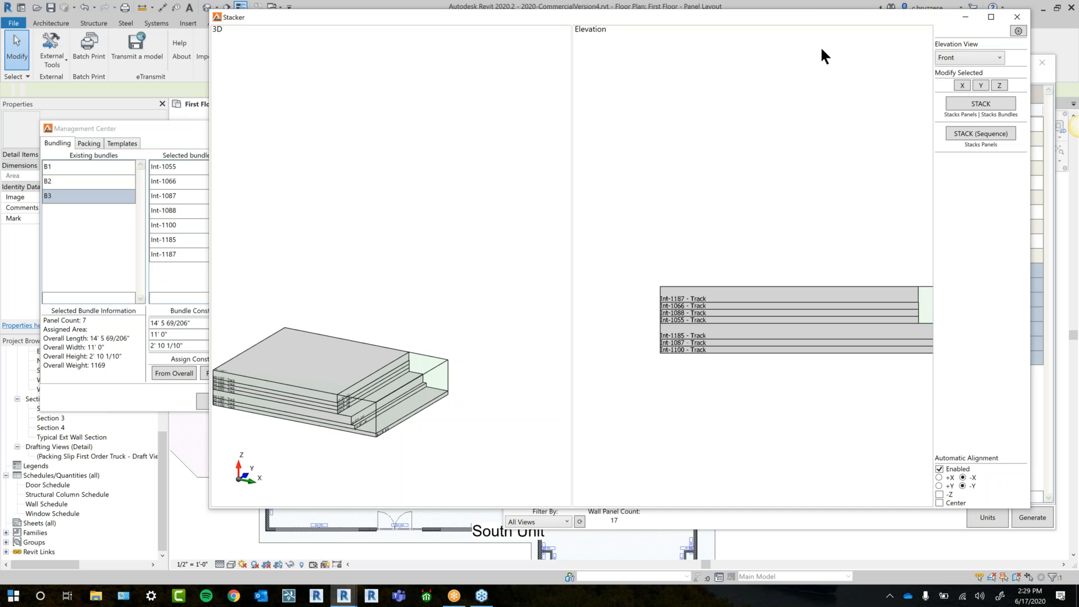
left_click_drag(818, 25, 816, 46)
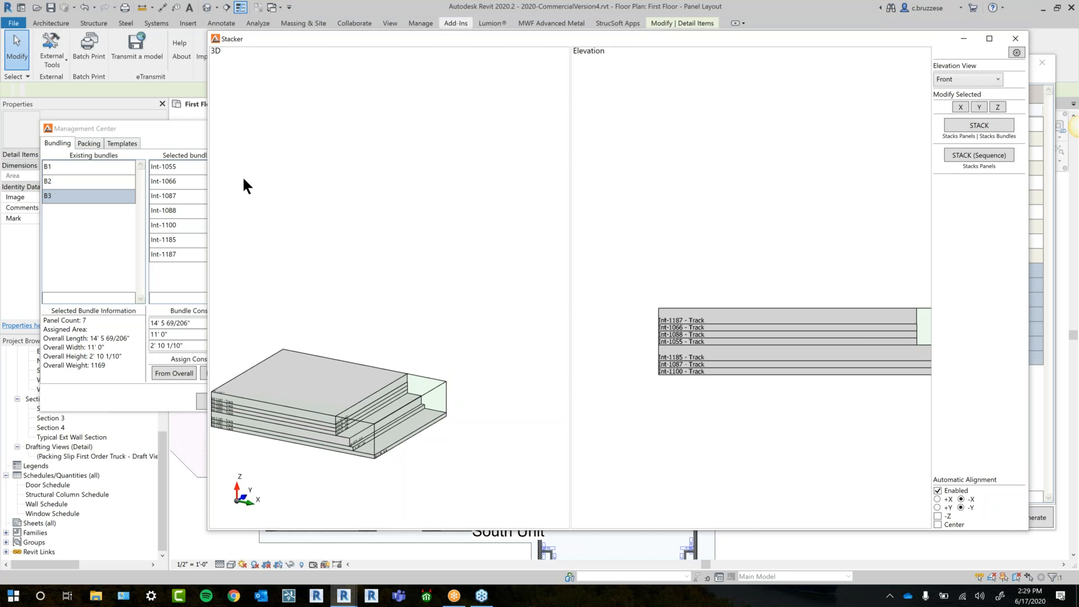
left_click(169, 133)
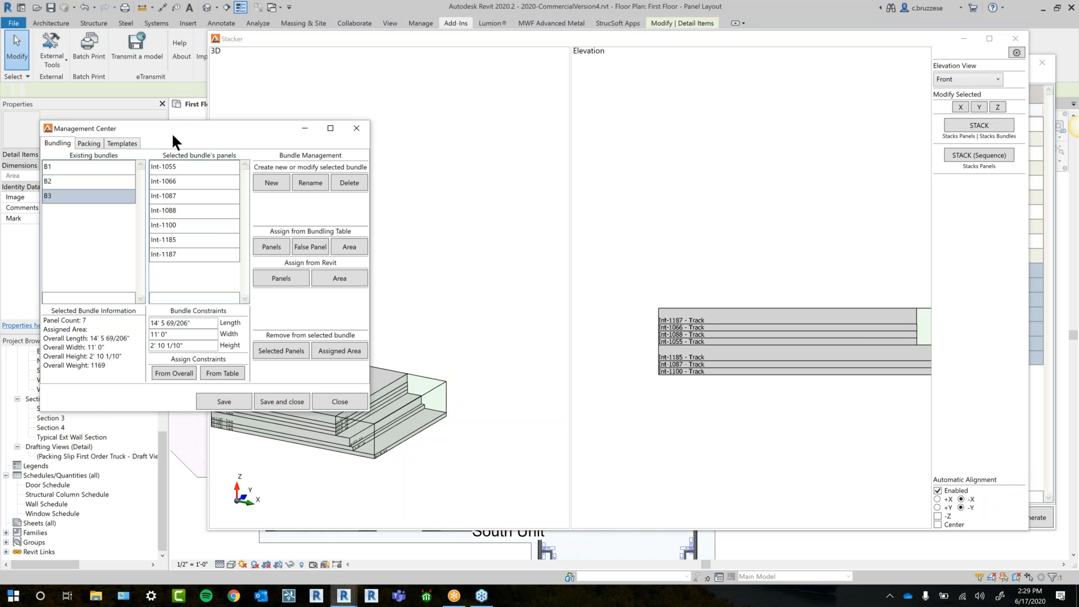
left_click(216, 401)
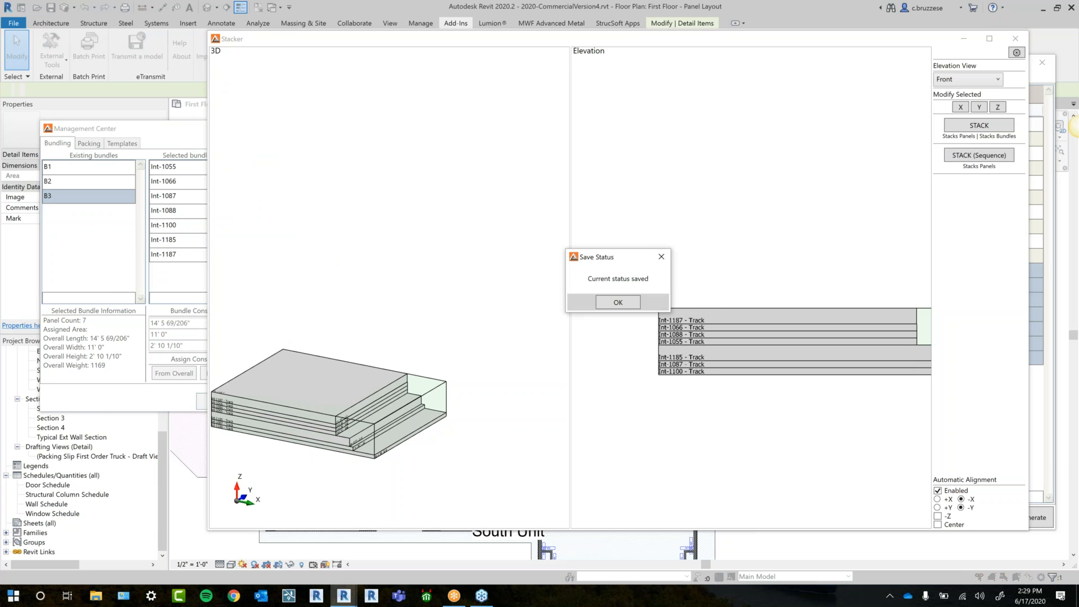
left_click(603, 306)
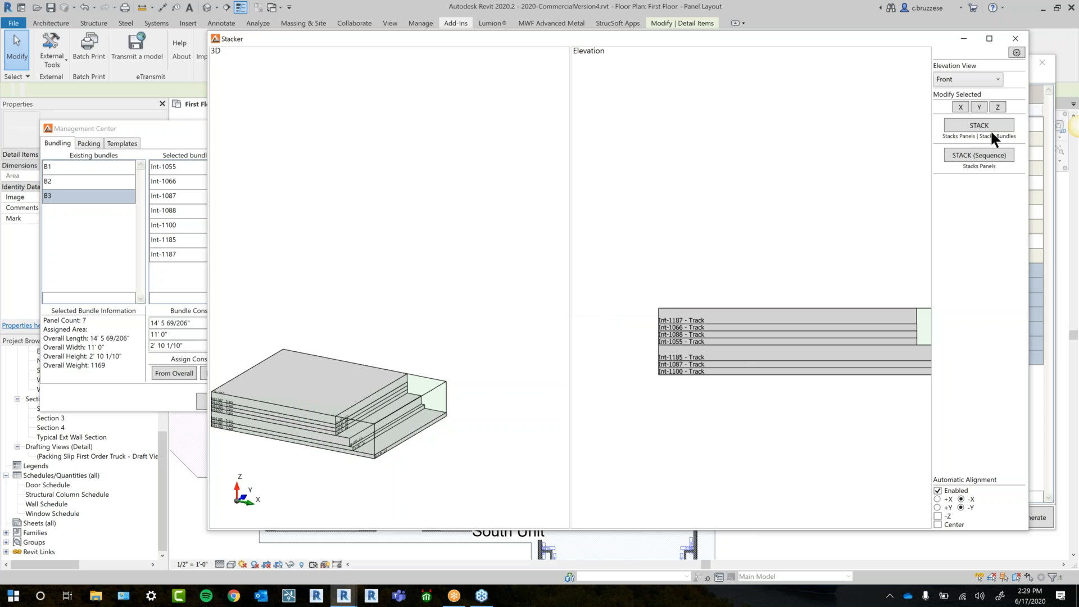
Minimize the Stacker and Bundling Table and examine the bundles in the North East Unit floor plan, selecting Bundle B2
left_click(958, 43)
left_click(989, 62)
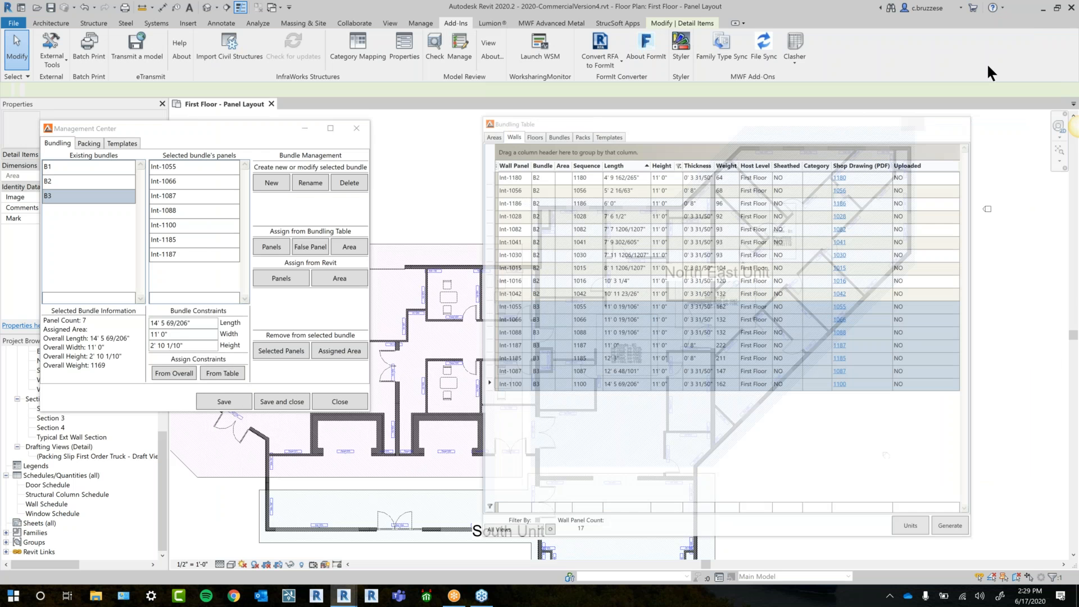
scroll(656, 359, "up", 3)
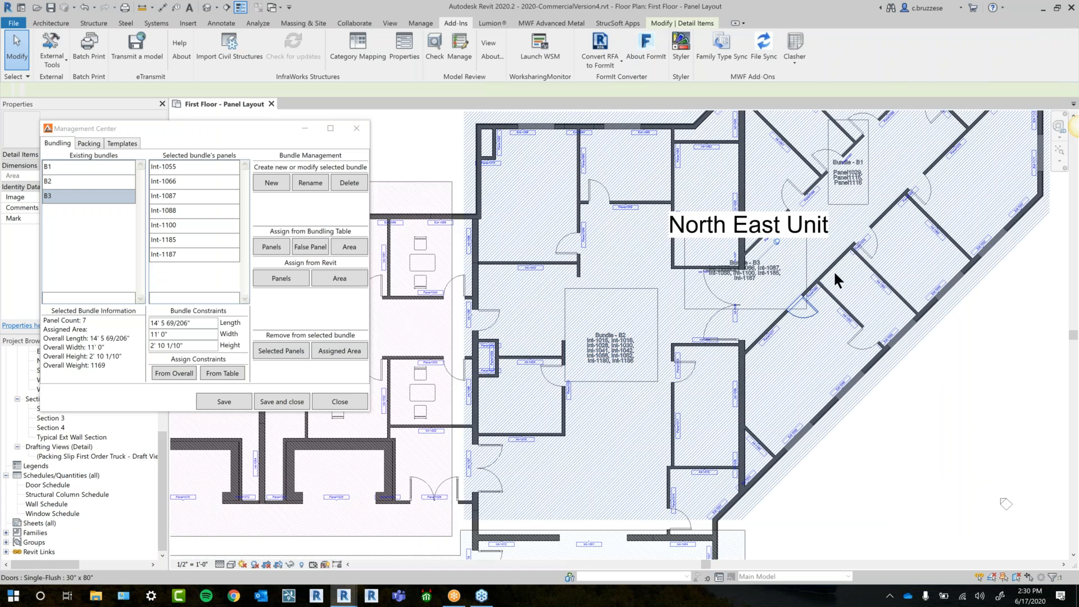
middle_click_drag(830, 262, 792, 299)
scroll(623, 397, "up", 1)
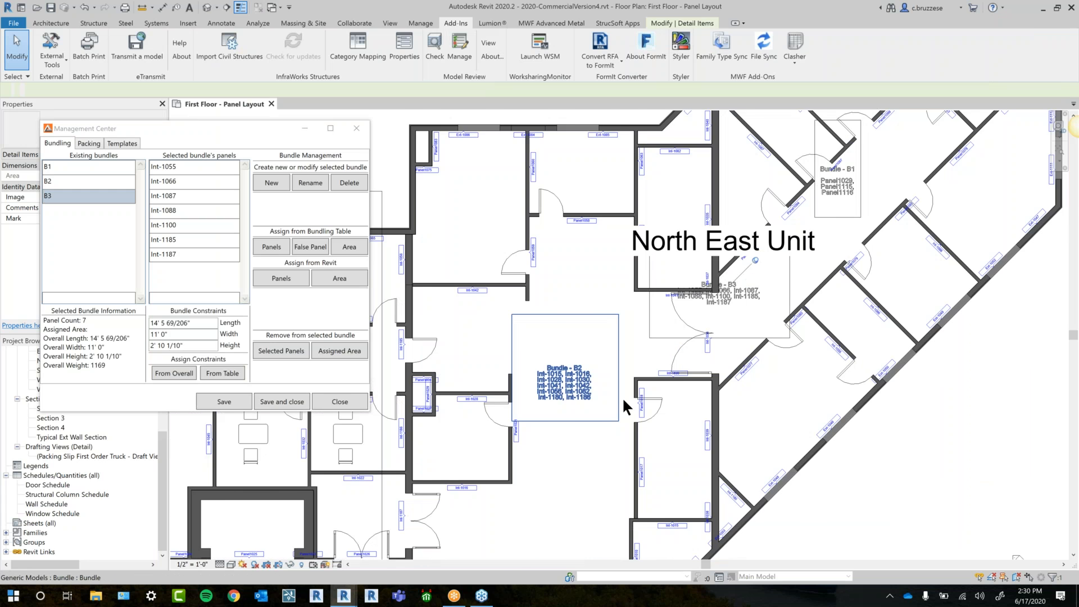
left_click(597, 390)
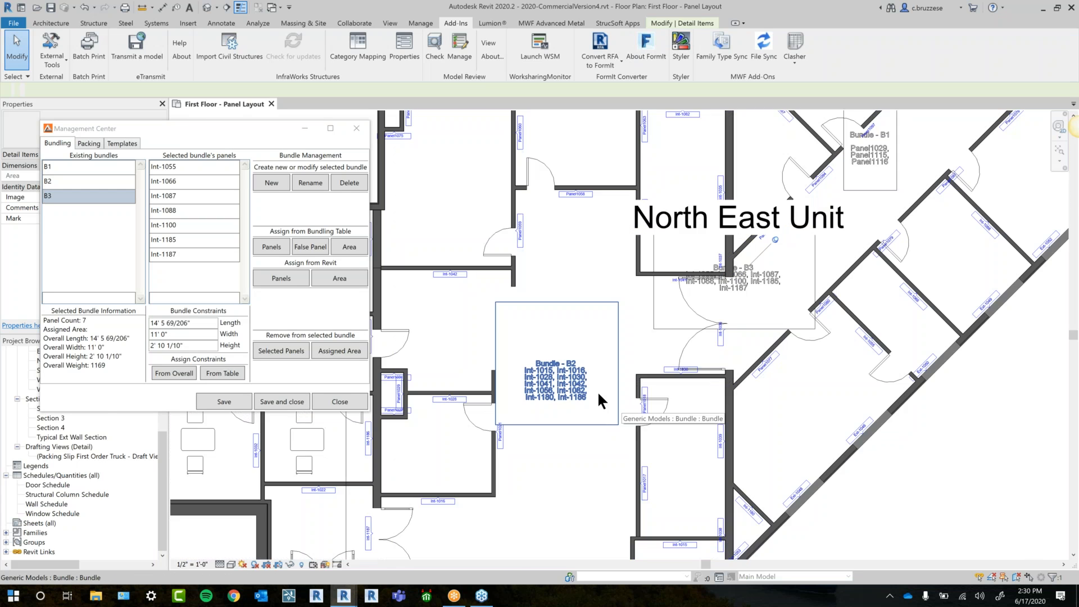
scroll(596, 390, "up", 1)
left_click(572, 305)
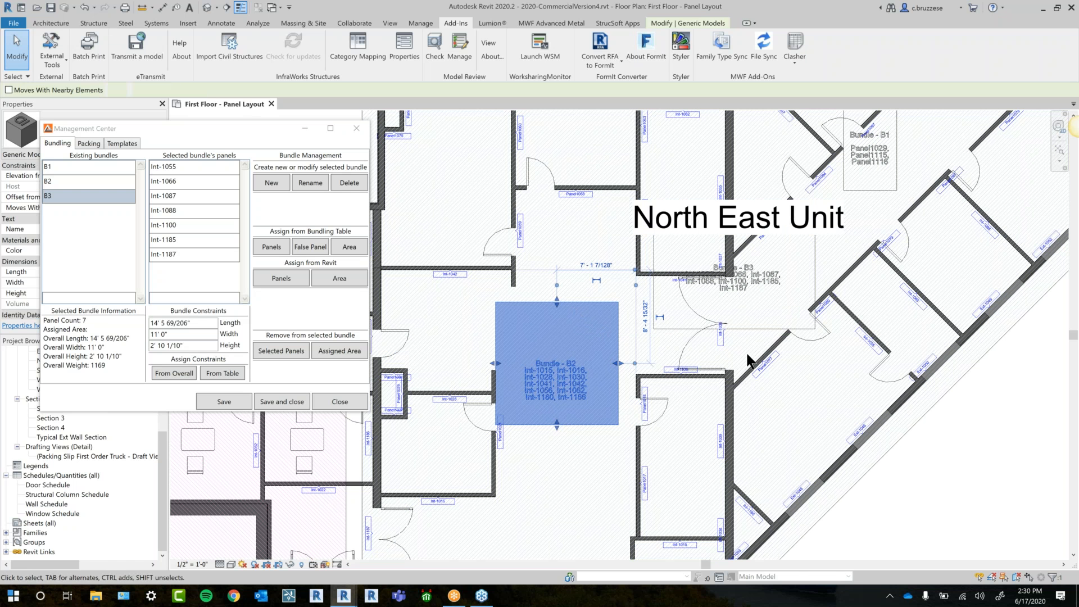
Move Bundle B1 out of the North East Unit to the open area outside its exterior wall
scroll(571, 319, "down", 1)
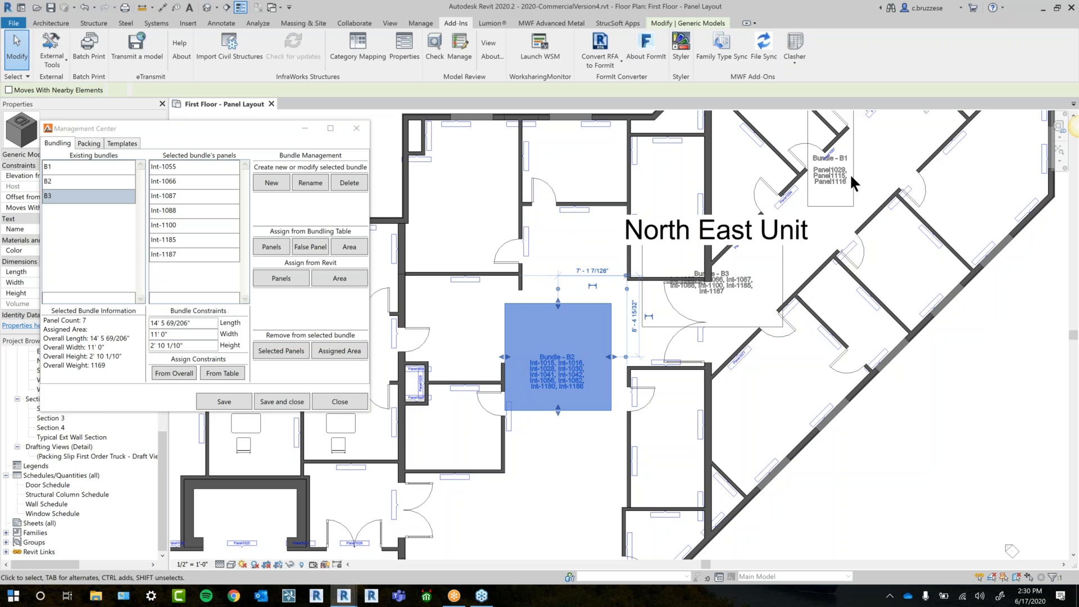
middle_click_drag(764, 246, 633, 268)
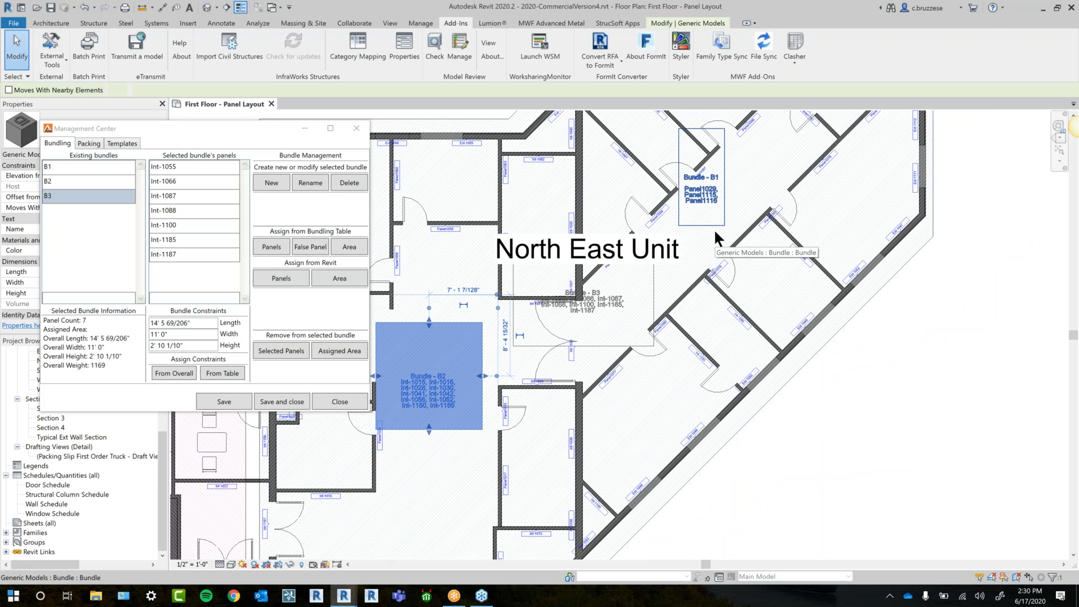
left_click(720, 204)
left_click_drag(719, 204, 983, 329)
middle_click_drag(937, 409, 898, 407)
left_click(898, 408)
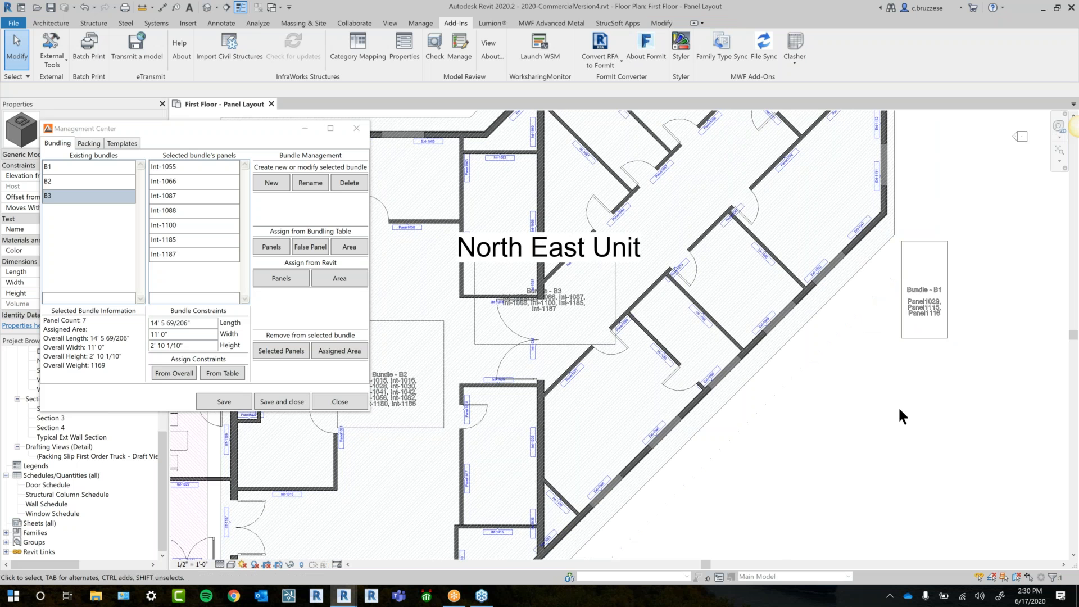
Move Bundle B3 outside the building, just below Bundle B1
left_click(584, 306)
left_click_drag(561, 343, 939, 471)
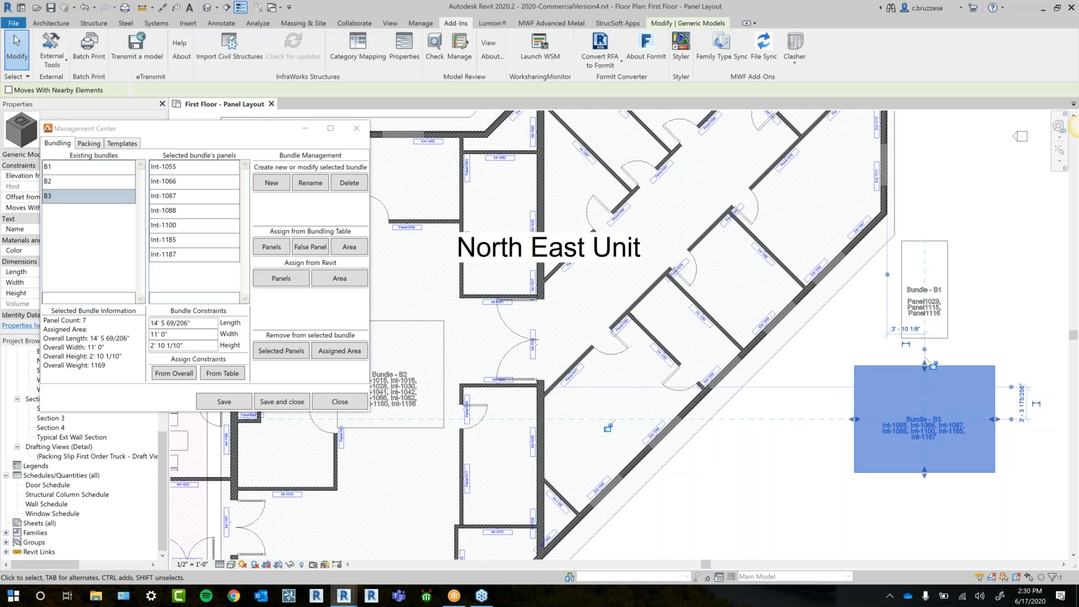
left_click(963, 491)
Move Bundles B3 and B1 back inside the North East Unit
left_click_drag(967, 476, 627, 363)
left_click_drag(913, 331, 734, 207)
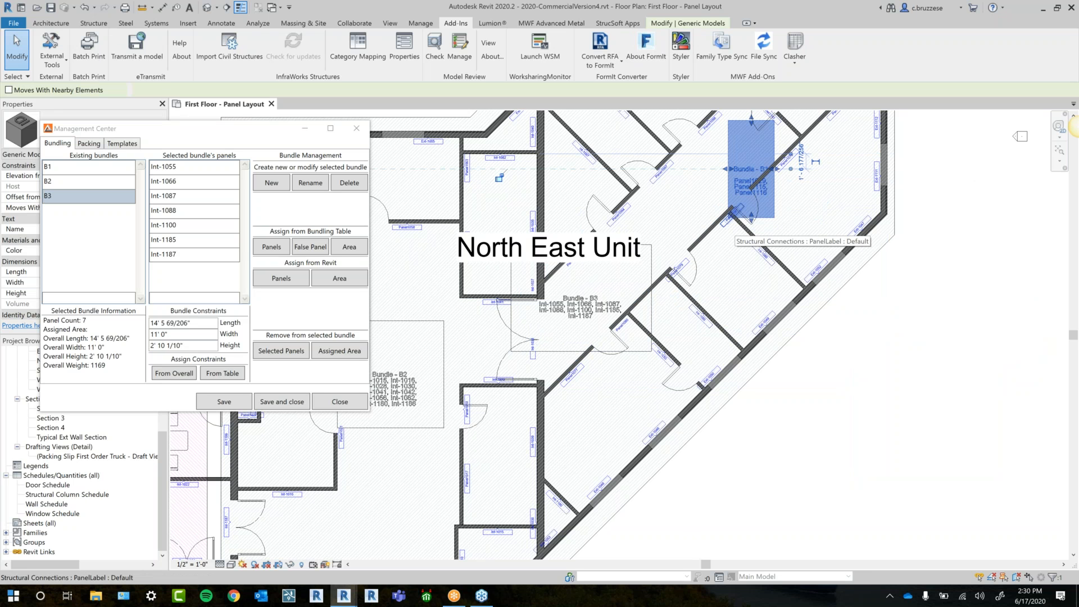
Restore the Stacker window and review the stacks of bundles B1 and B2
left_click(178, 136)
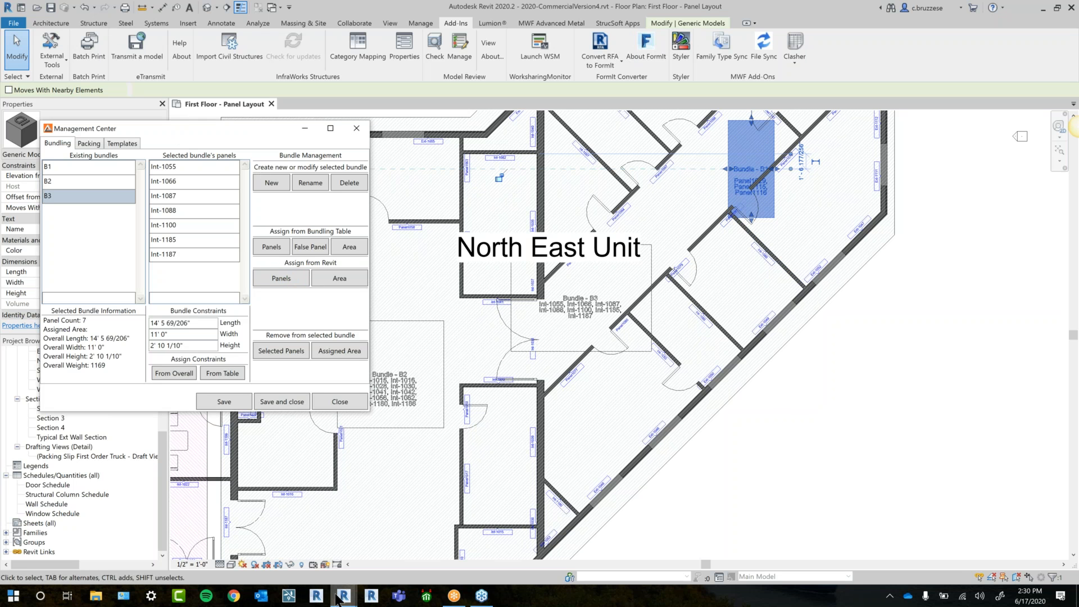
mouse_move(343, 597)
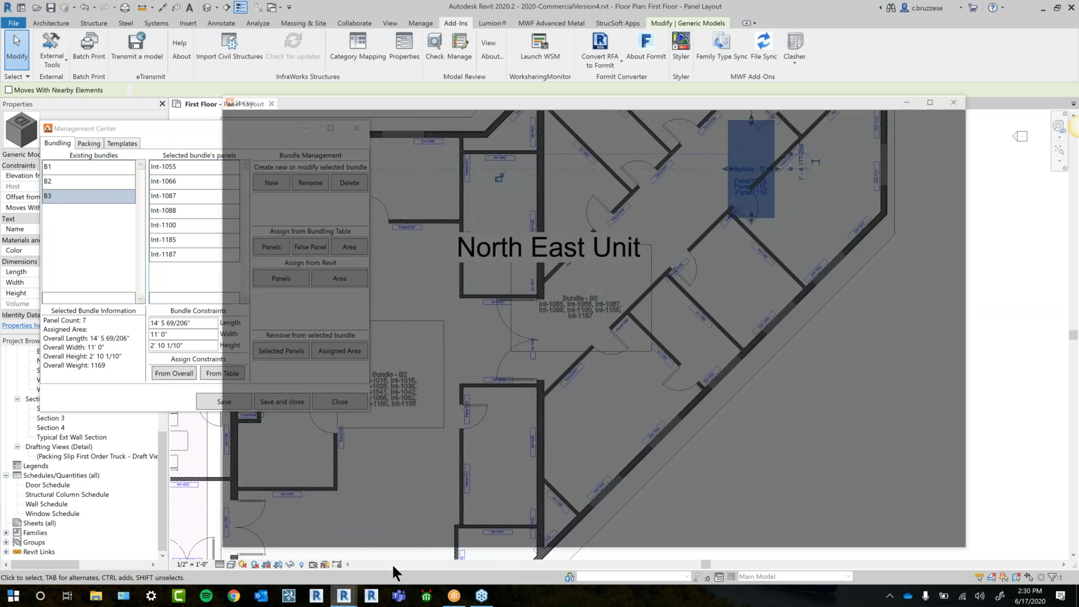
left_click(392, 563)
left_click(100, 172)
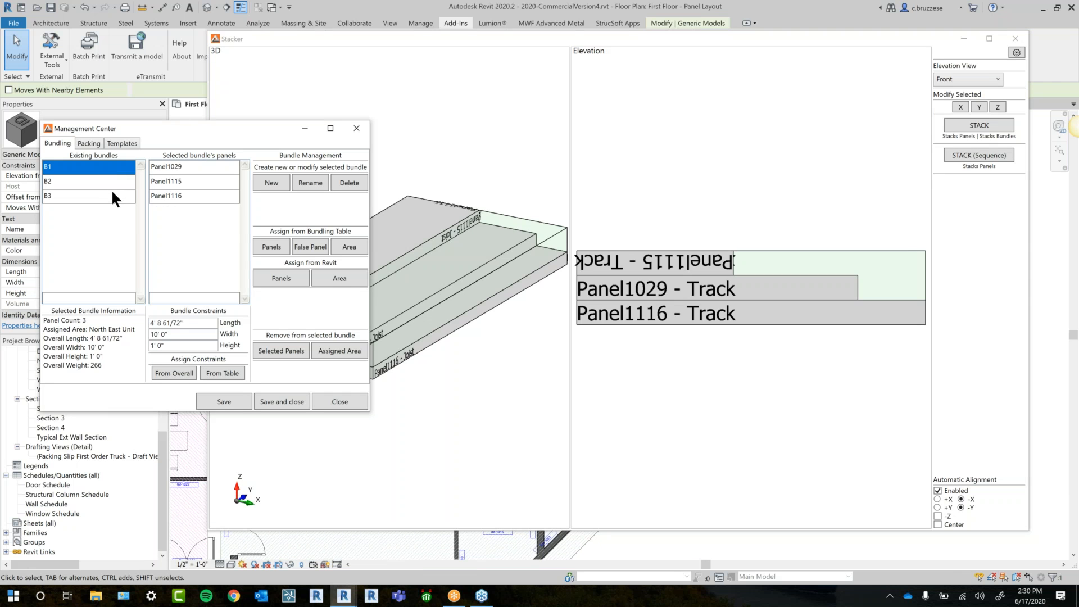
key("Down")
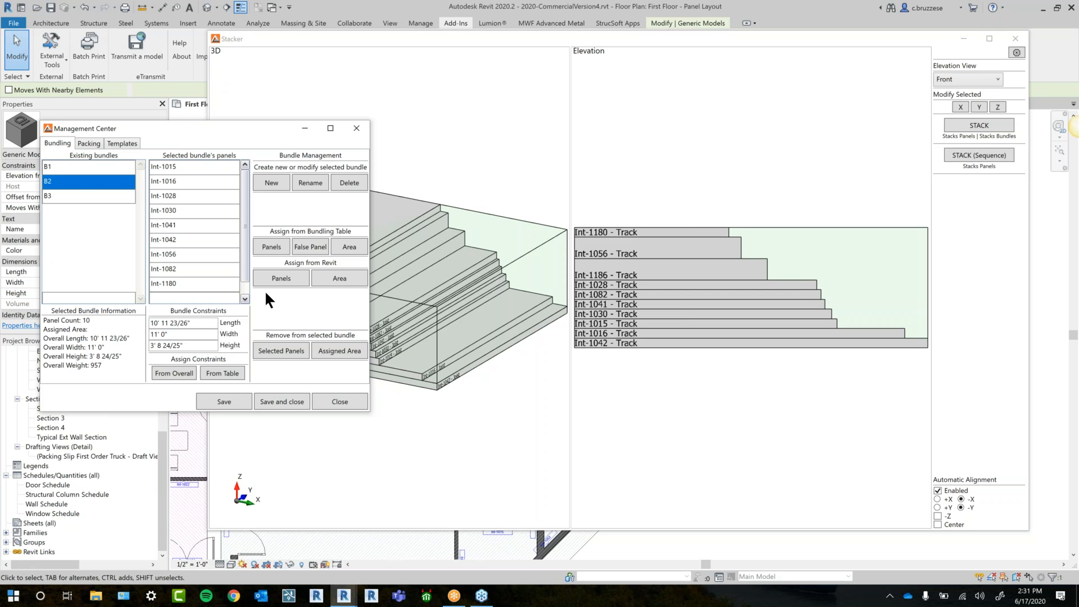
Create a new pack named Pack-1 in the Management Center
left_click(90, 143)
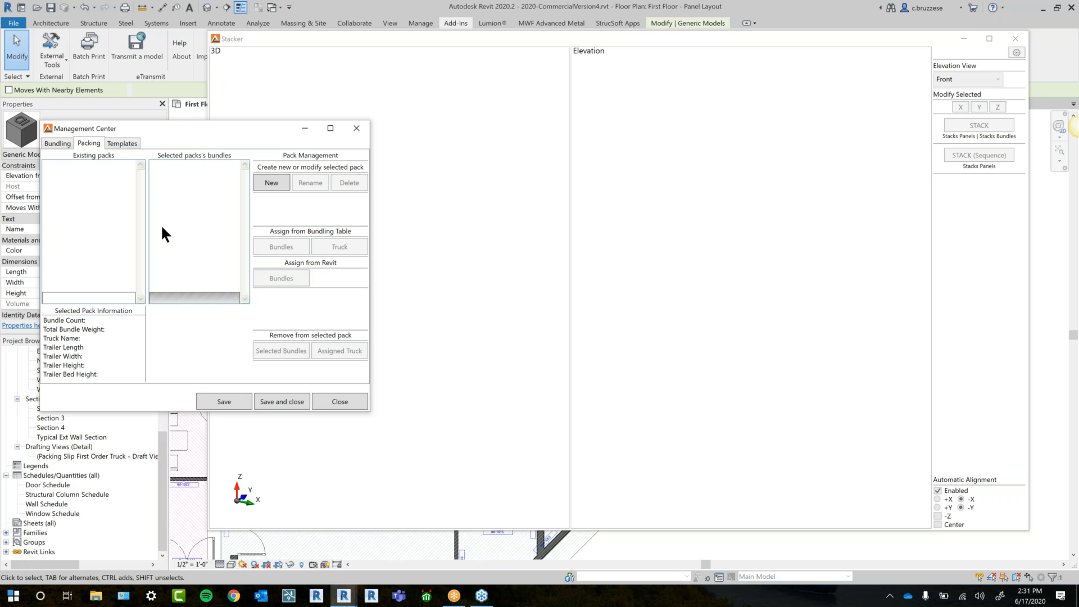
left_click(260, 184)
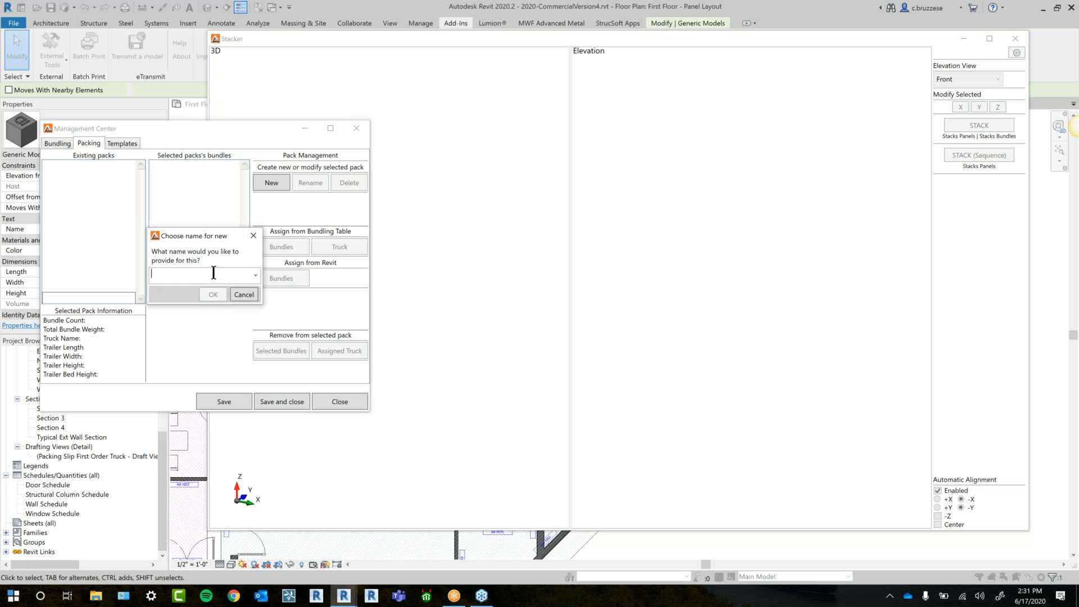
type("Pack-1")
left_click(217, 295)
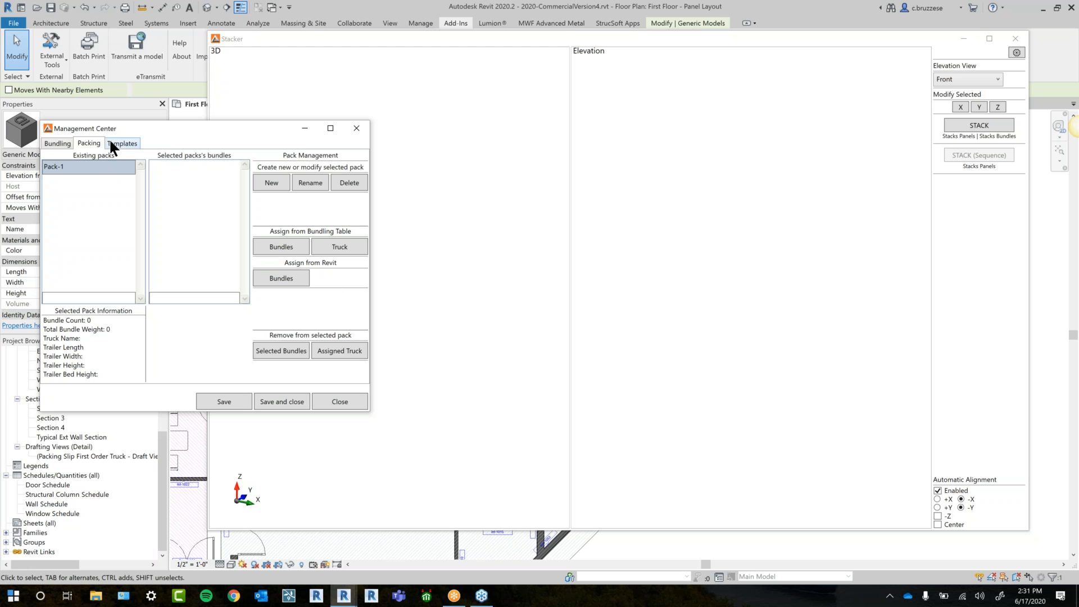
Review the dimensions of the First Order and Second Order truck templates in the Management Center
key("ctrl+Tab")
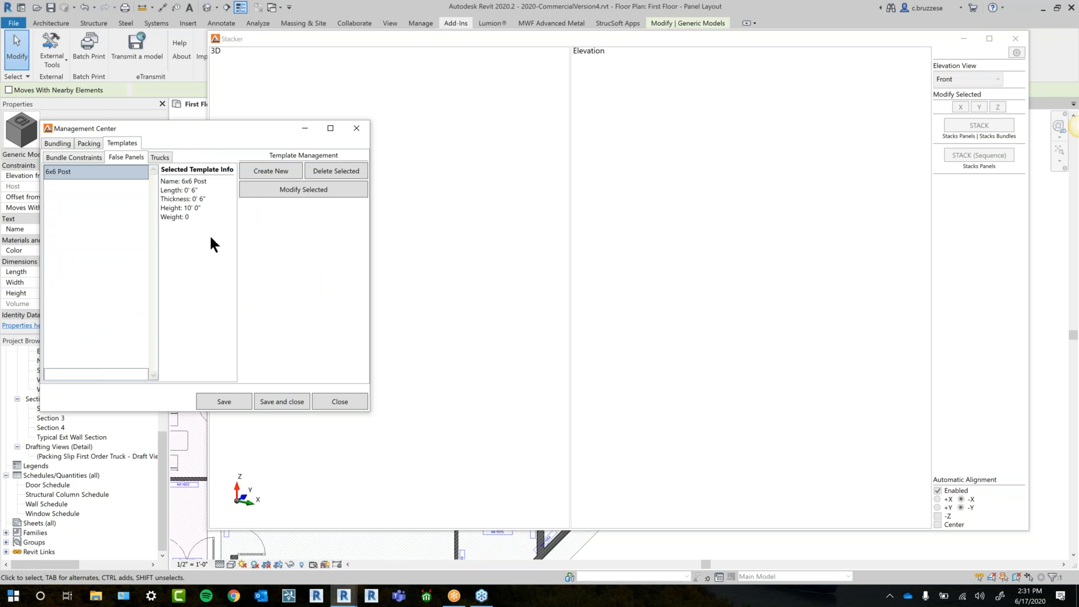
left_click(150, 157)
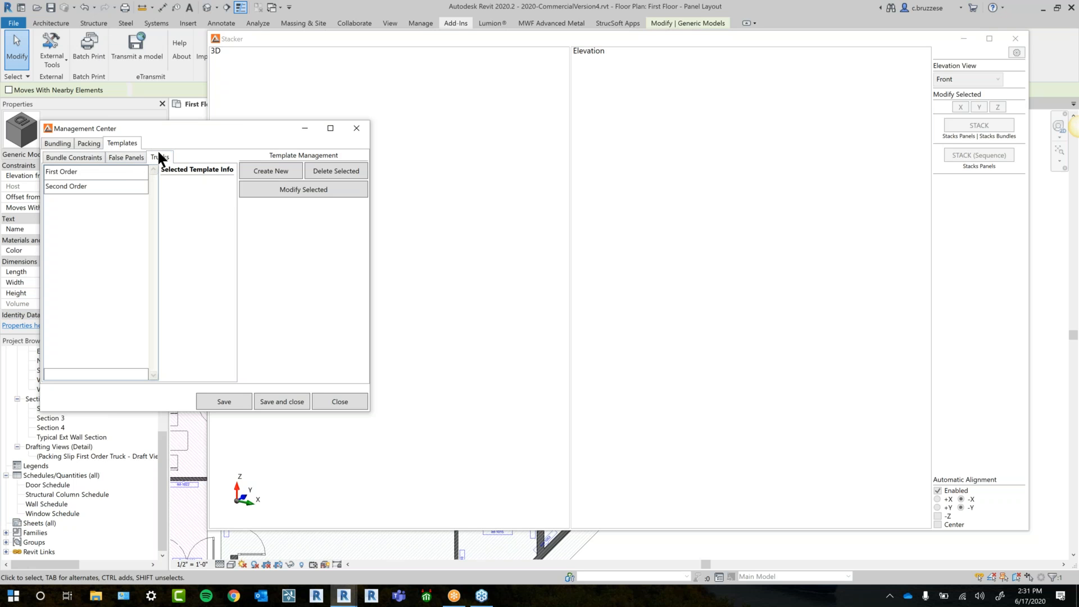
left_click(99, 170)
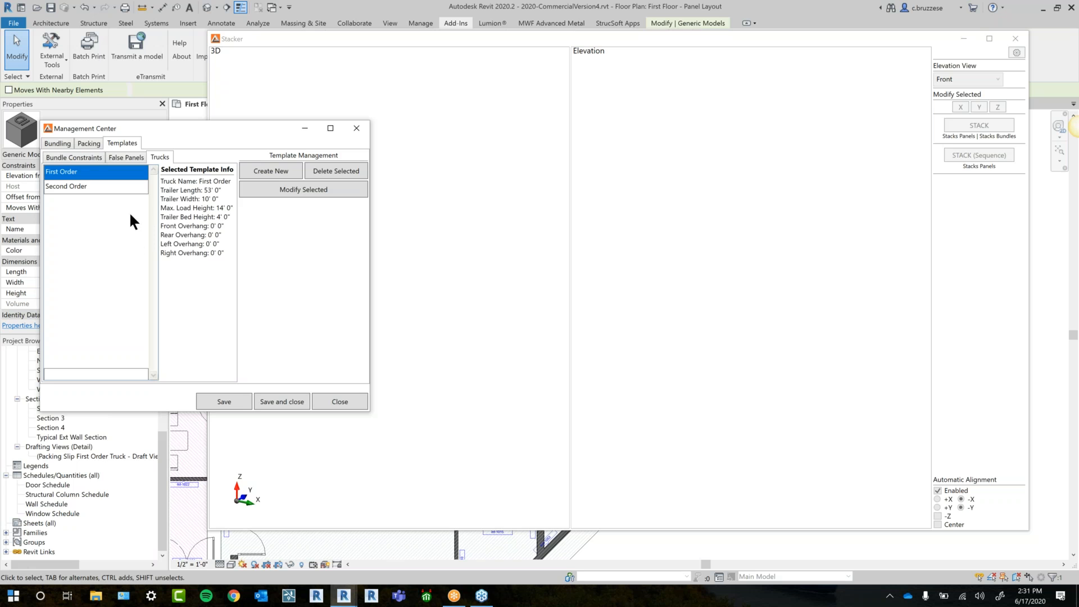
left_click(106, 188)
left_click(105, 176)
Examine the StepDeck settings for a new truck template and close the form without creating it
left_click(281, 170)
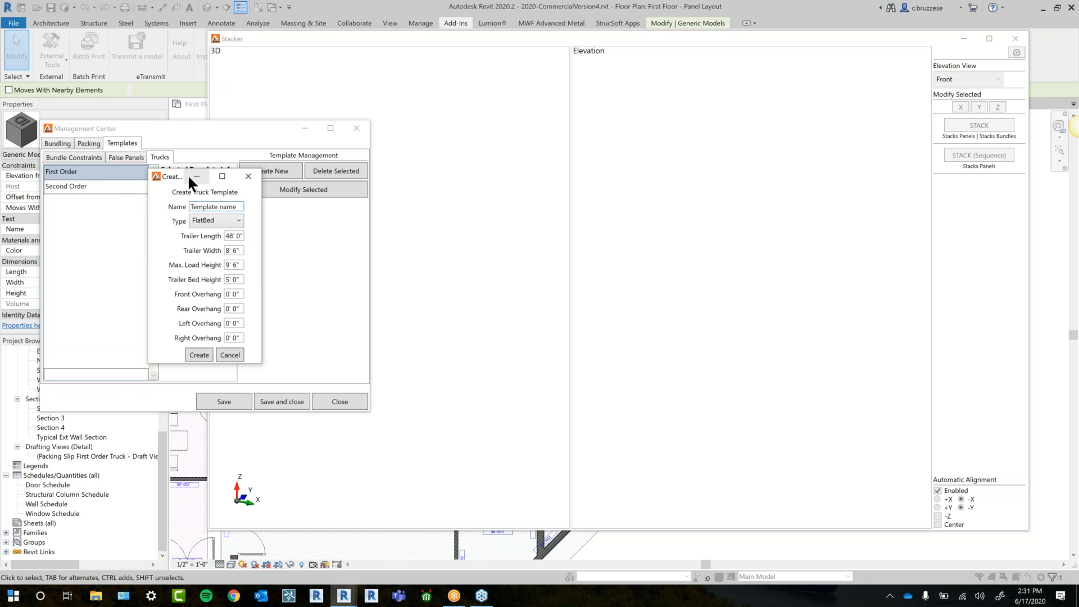
left_click_drag(181, 174, 446, 107)
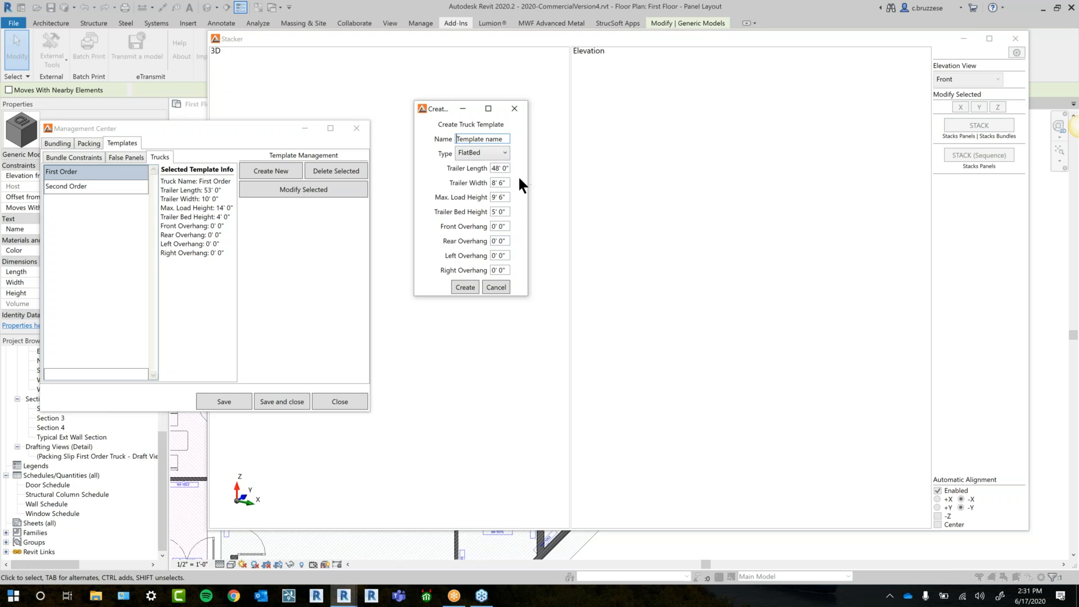
left_click(508, 150)
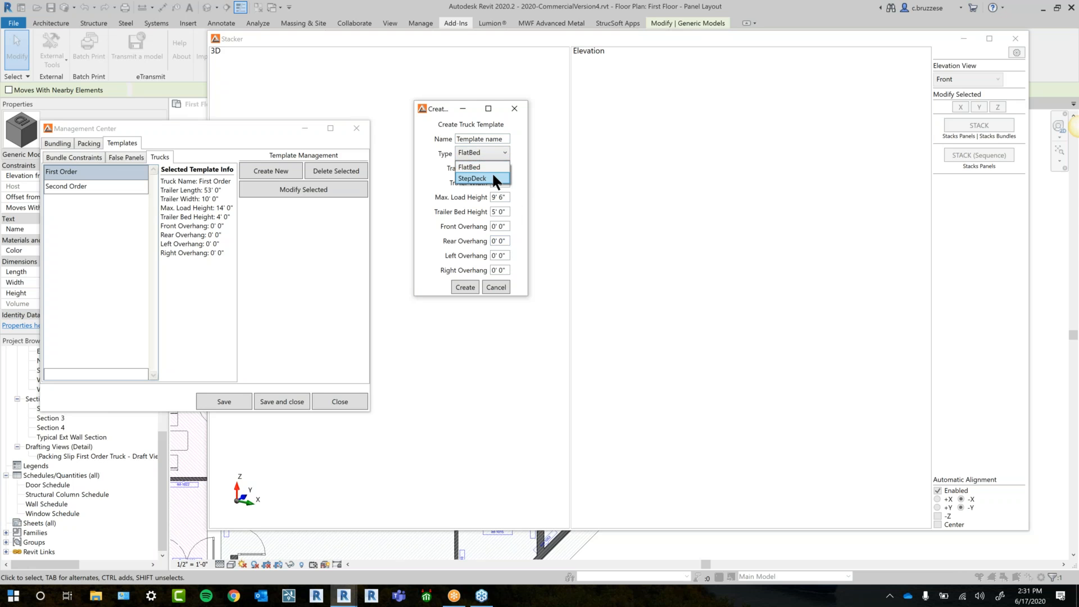
left_click(491, 172)
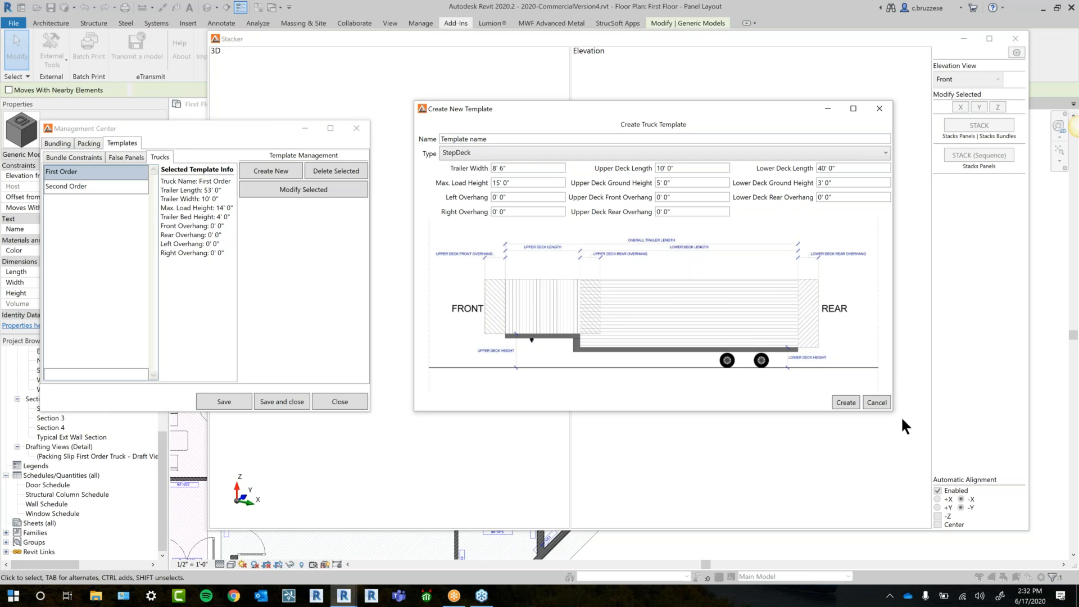
left_click(888, 113)
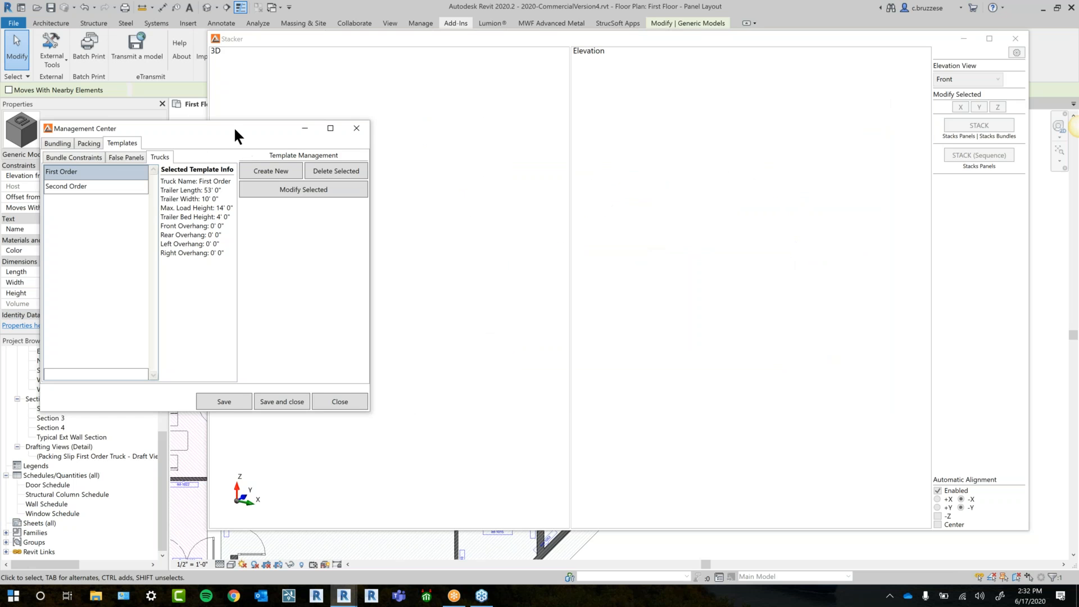
Assign the First Order truck template from the Bundling Table to Pack-1
left_click_drag(234, 126, 285, 137)
left_click(139, 153)
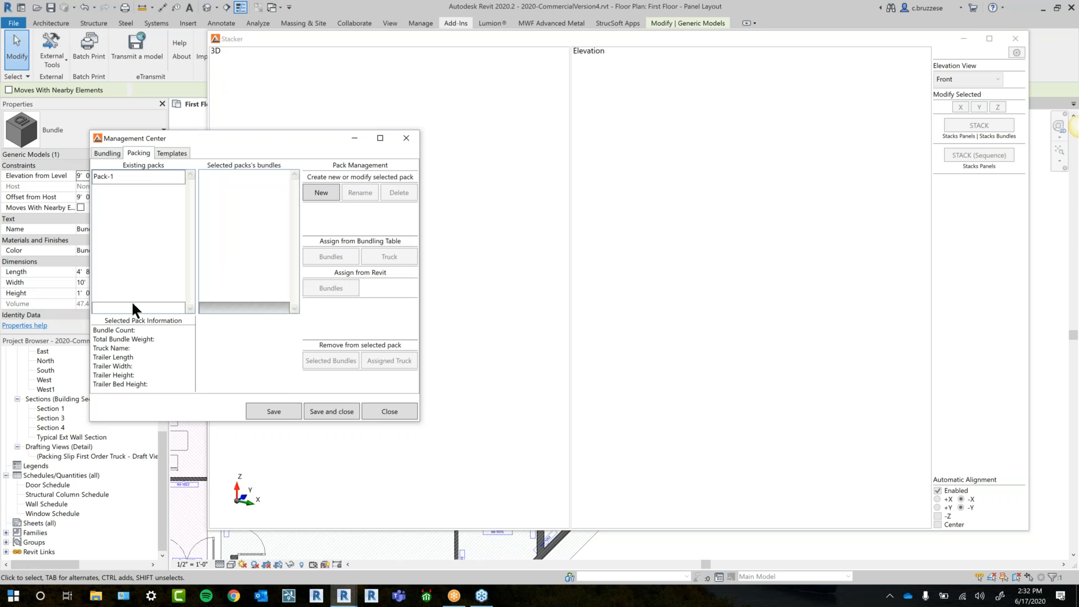
left_click(129, 175)
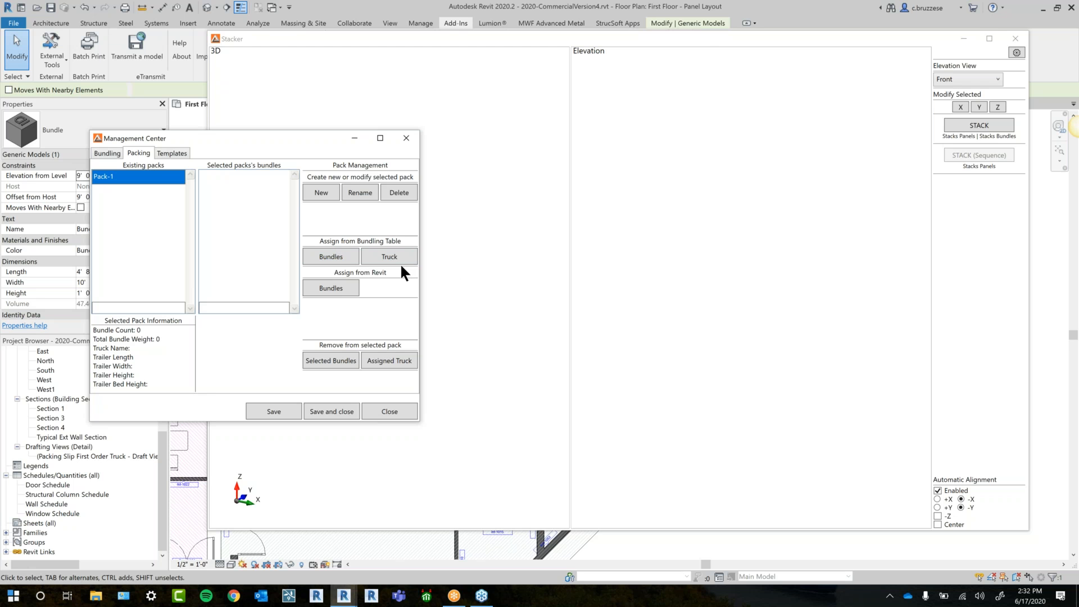
left_click_drag(685, 38, 700, 54)
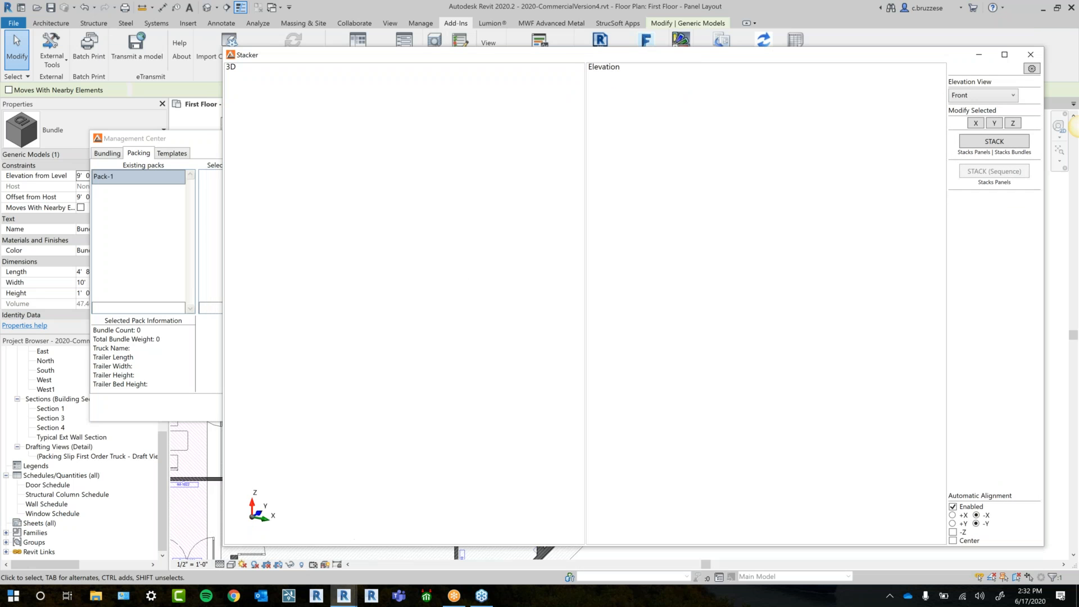
left_click(344, 595)
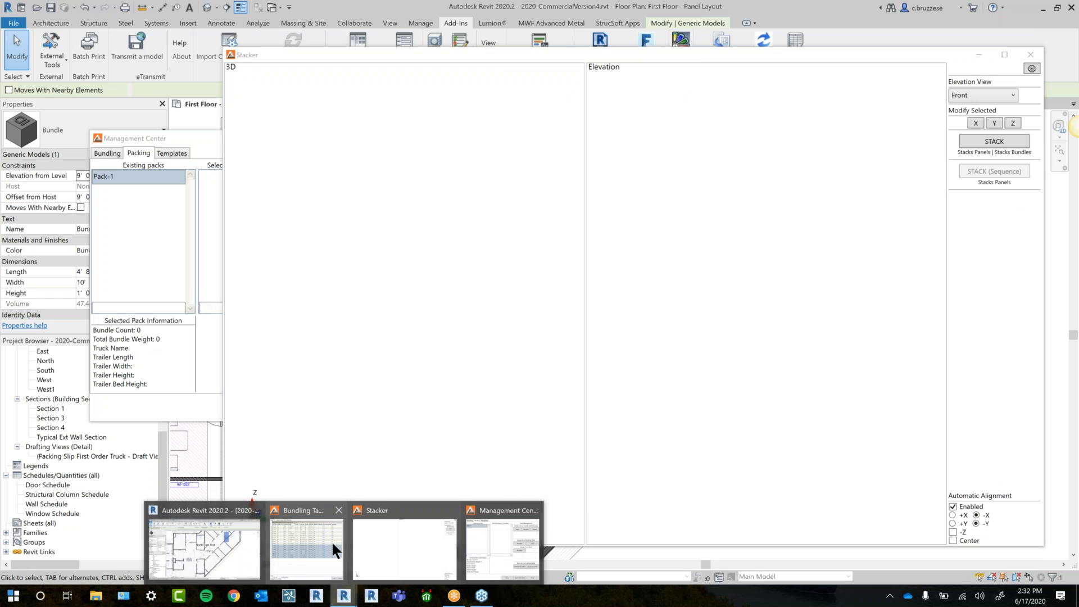
left_click(332, 540)
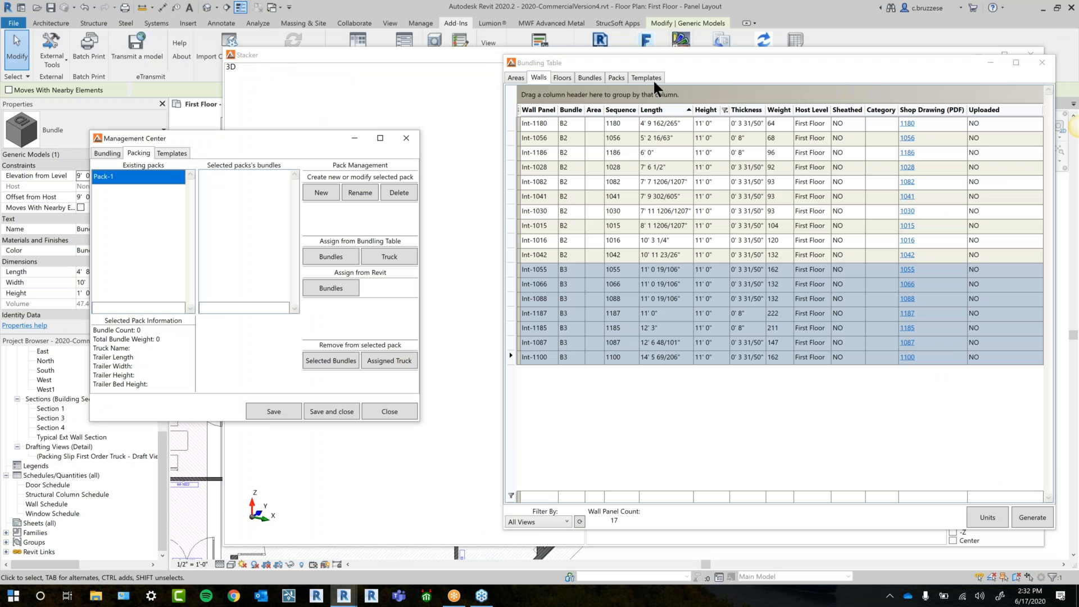
left_click(653, 78)
left_click(623, 91)
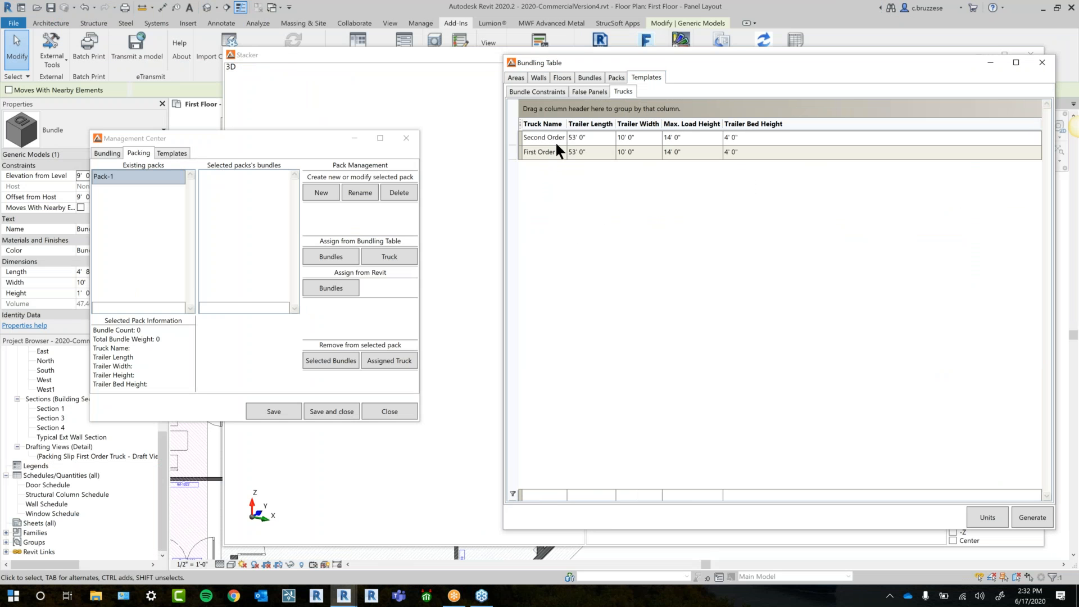
left_click(394, 255)
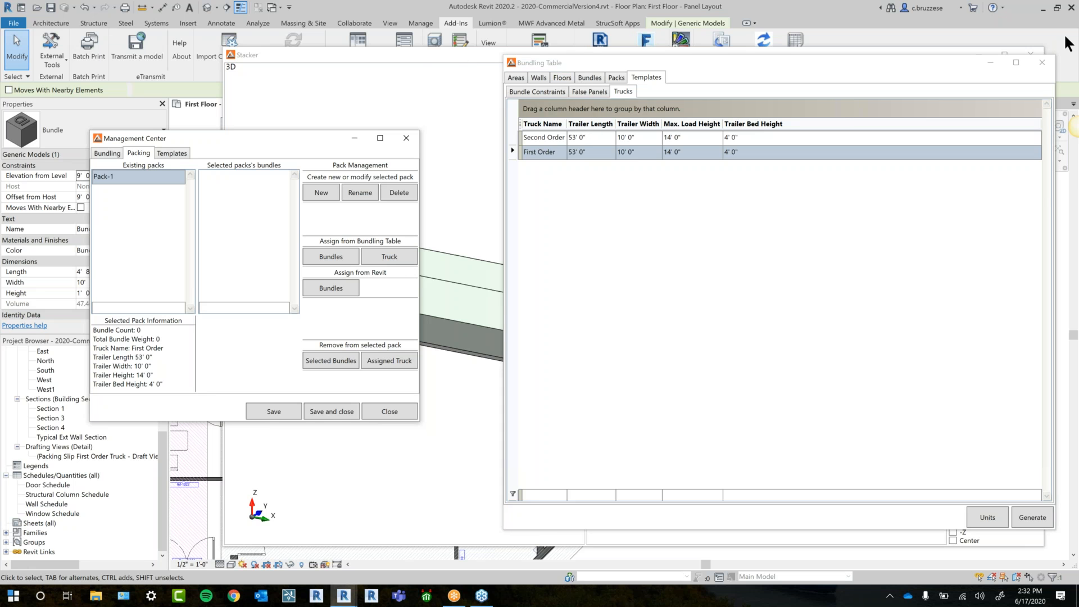
Minimize the Bundling Table and examine the empty First Order trailer in the Stacker's 3D and elevation views
left_click(990, 62)
left_click_drag(593, 60, 681, 47)
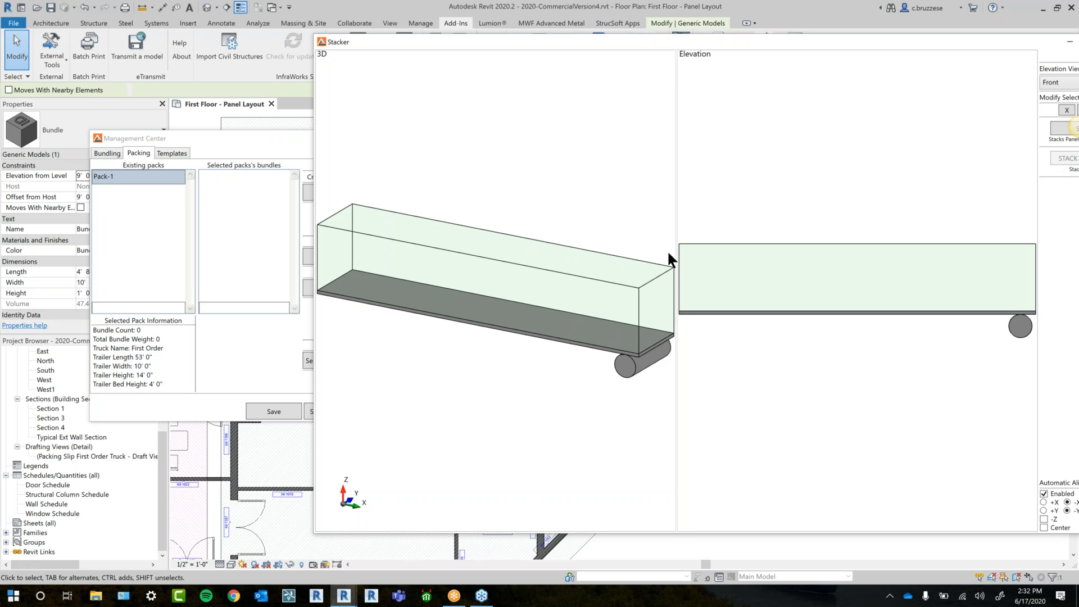
left_click_drag(748, 43, 712, 47)
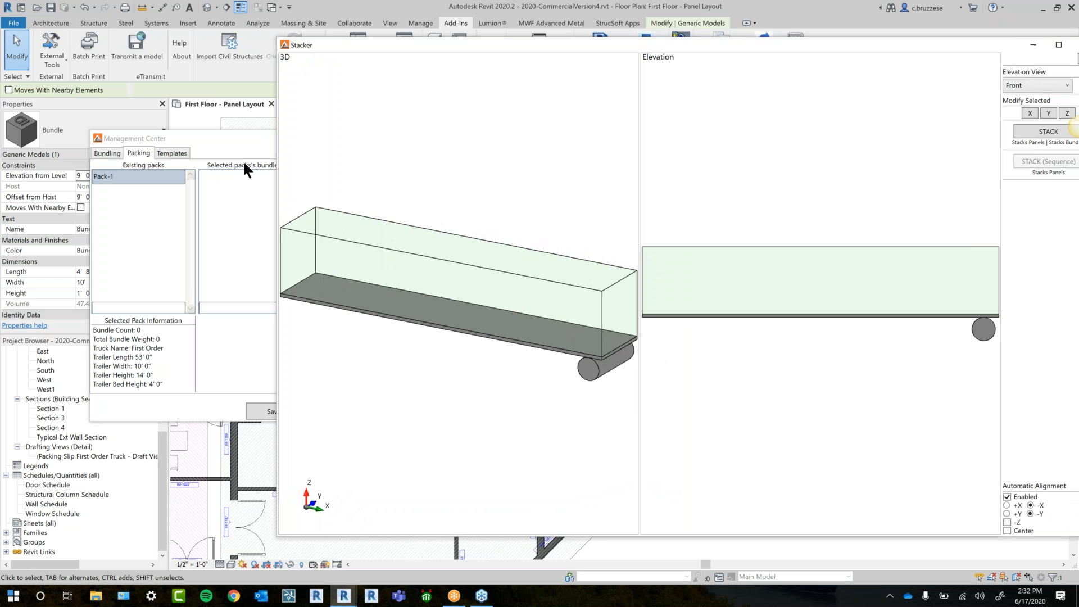
left_click(241, 145)
left_click_drag(825, 41, 685, 71)
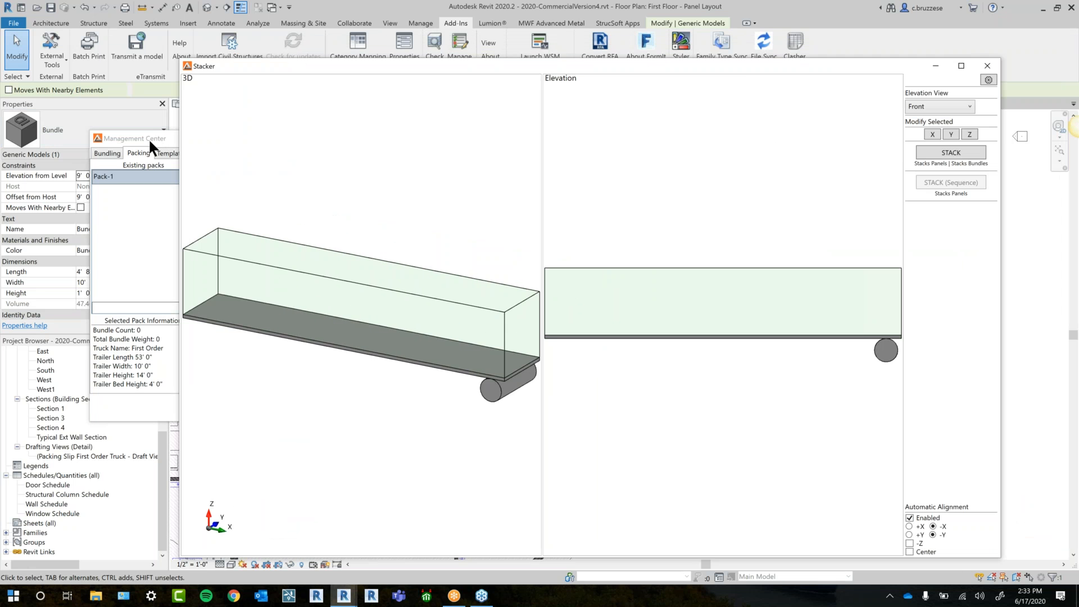
left_click(149, 138)
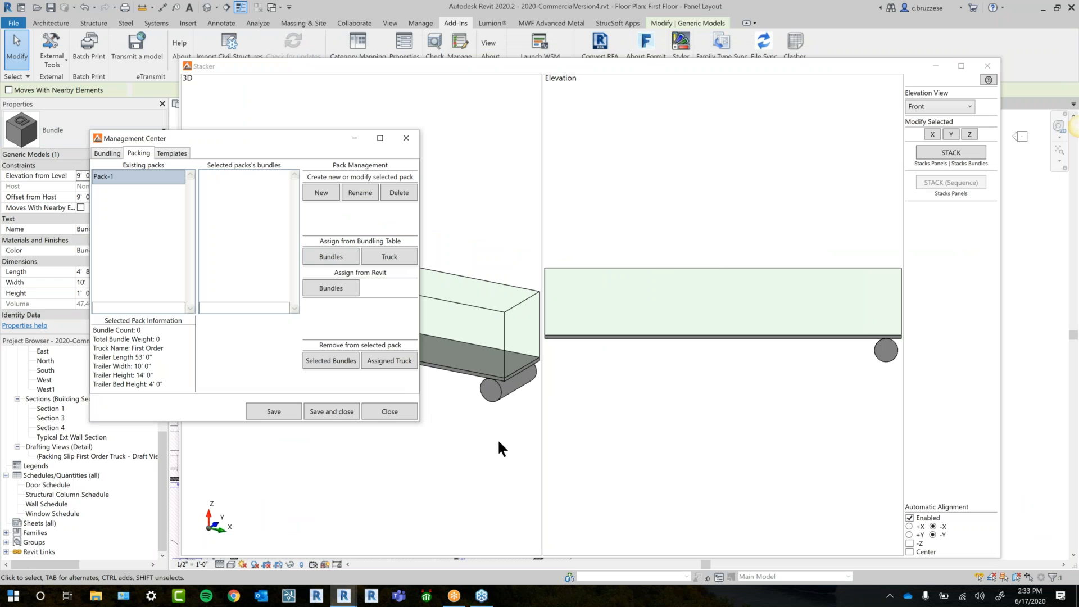
Assign bundles B1, B2 and B3 from the Bundling Table to Pack-1
mouse_move(344, 595)
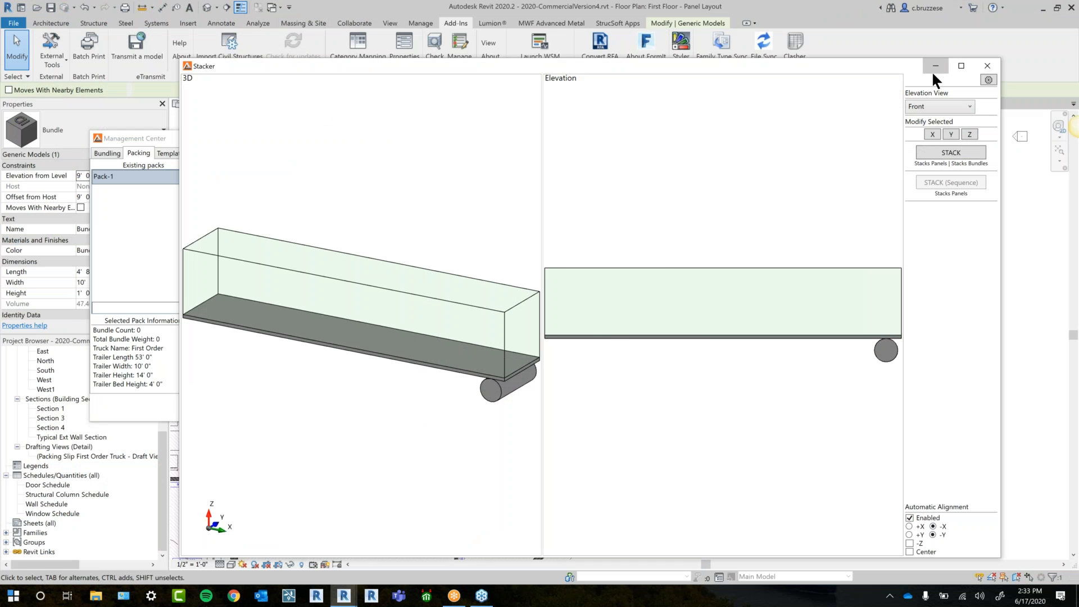
left_click(934, 67)
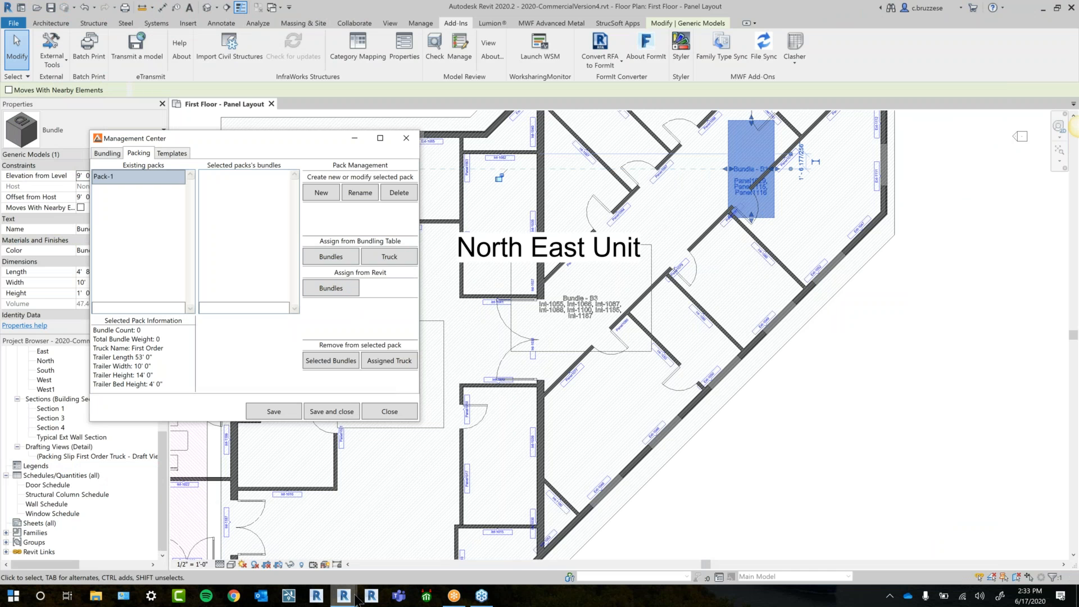
mouse_move(355, 595)
left_click(324, 559)
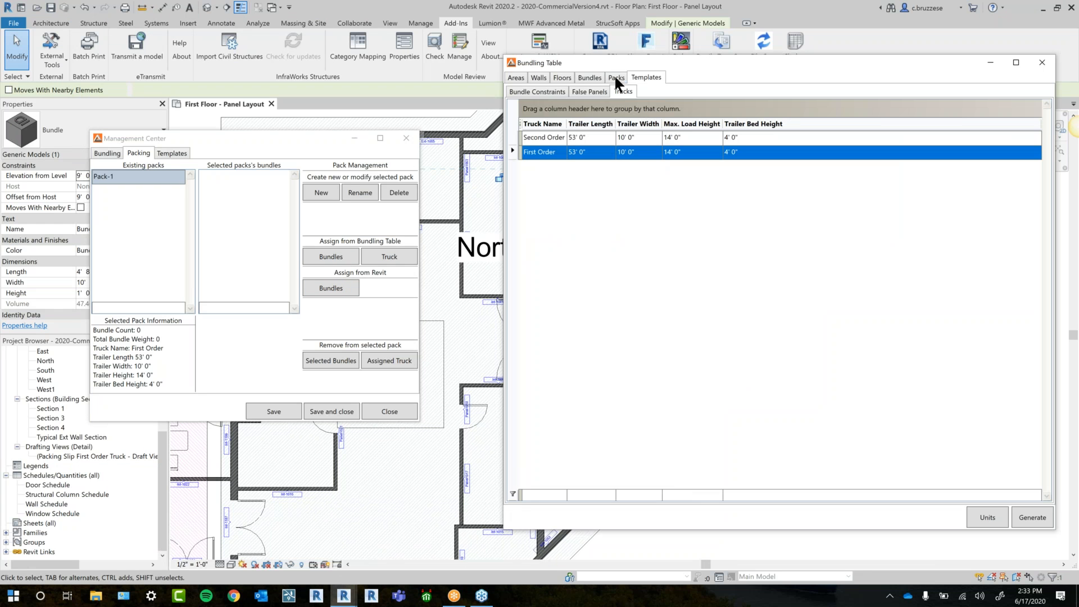
left_click(599, 76)
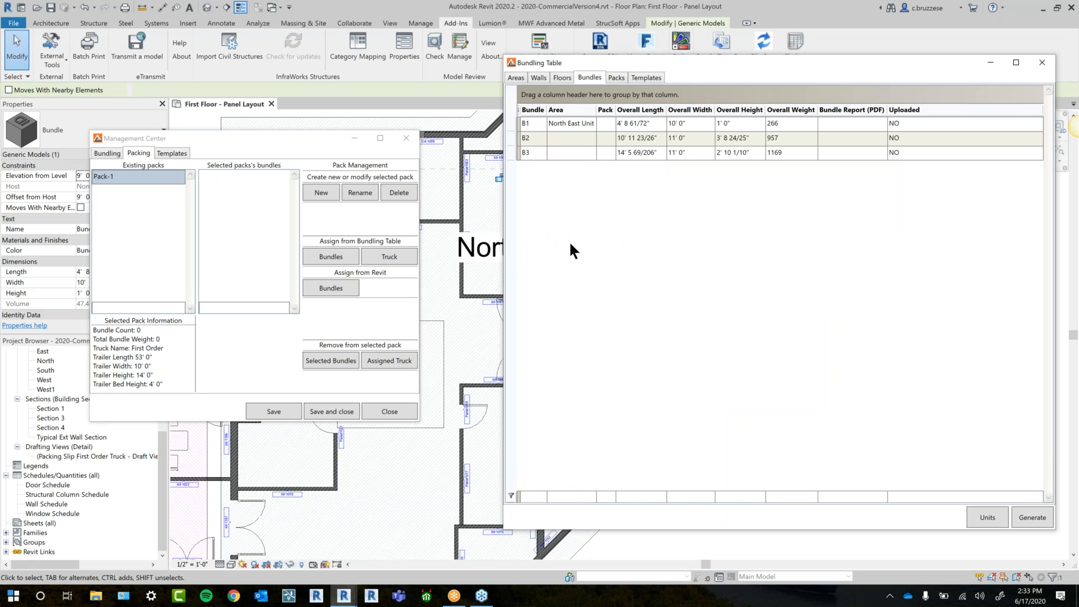
left_click(533, 124)
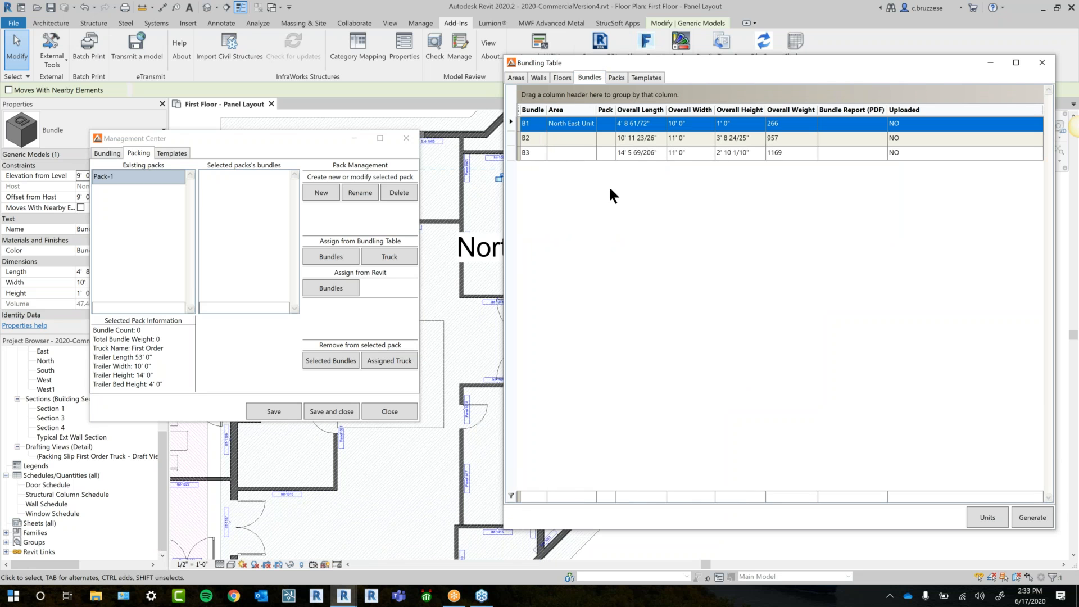
left_click(531, 136)
left_click(534, 125)
left_click(531, 154, "shift")
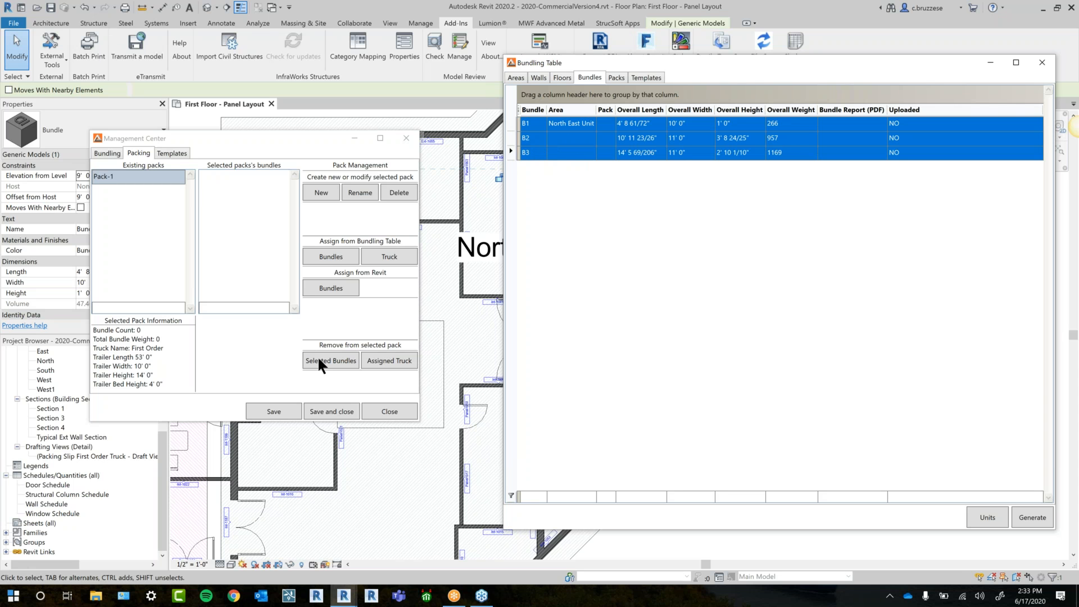
left_click(324, 256)
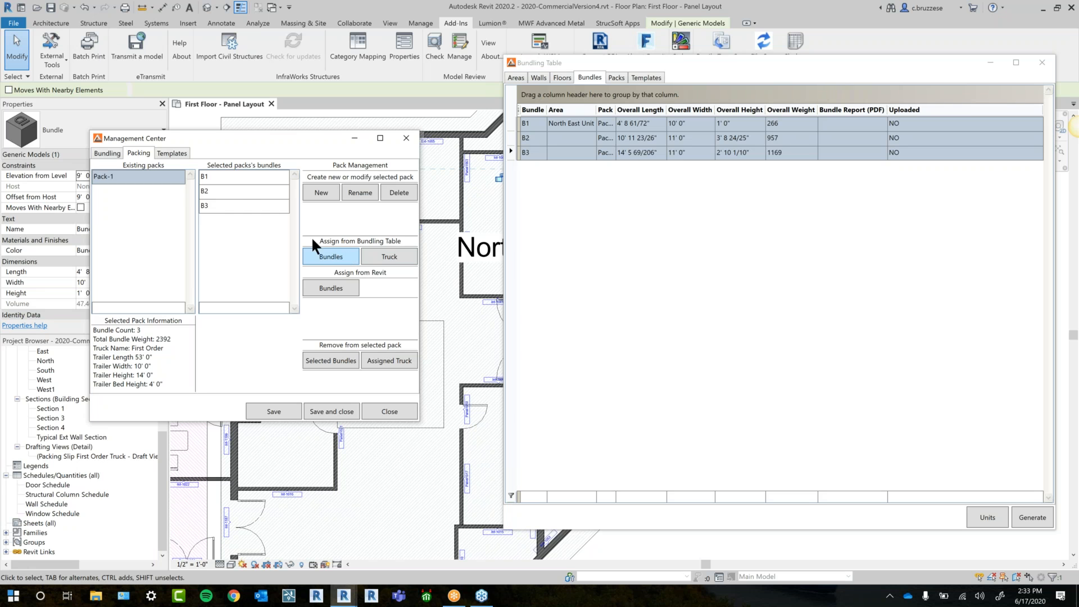
Restore the Stacker window and examine how bundles B1, B2 and B3 are stacked on the trailer
left_click(230, 192)
mouse_move(345, 597)
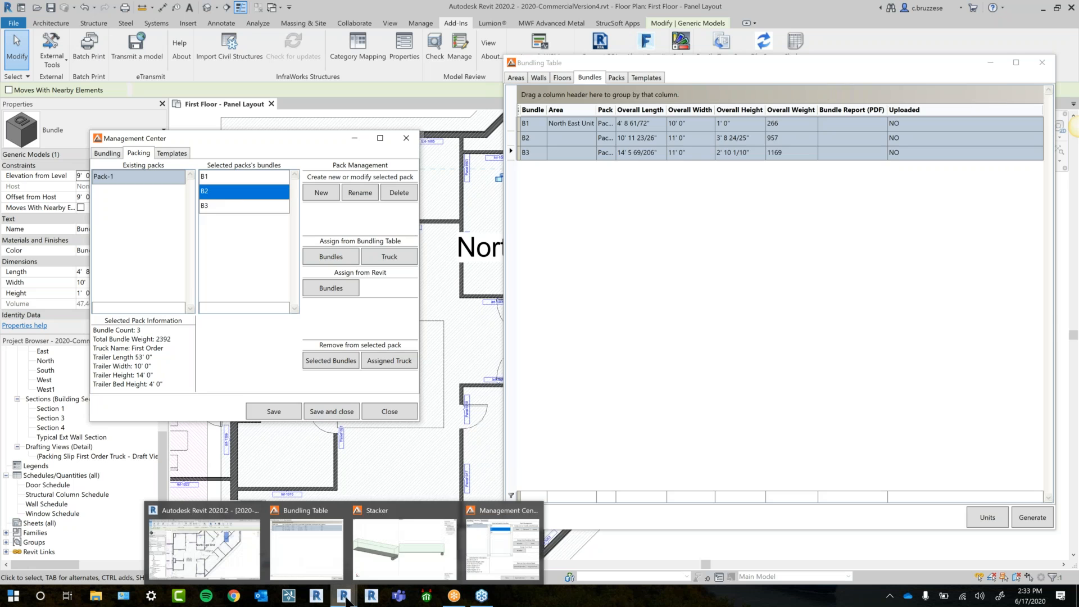
left_click(377, 552)
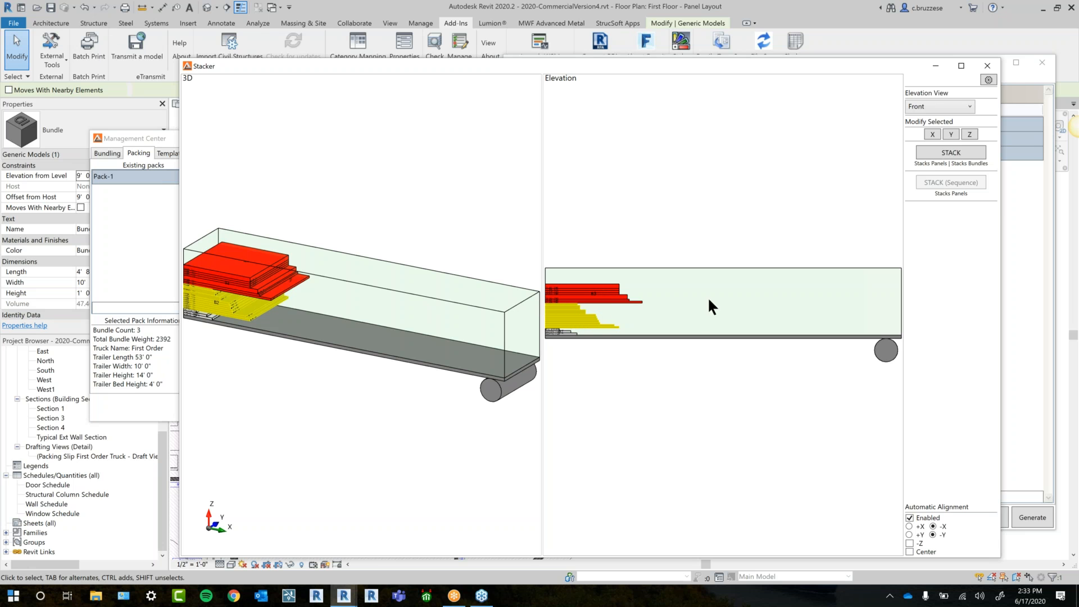
scroll(578, 344, "up", 4)
scroll(744, 362, "up", 5)
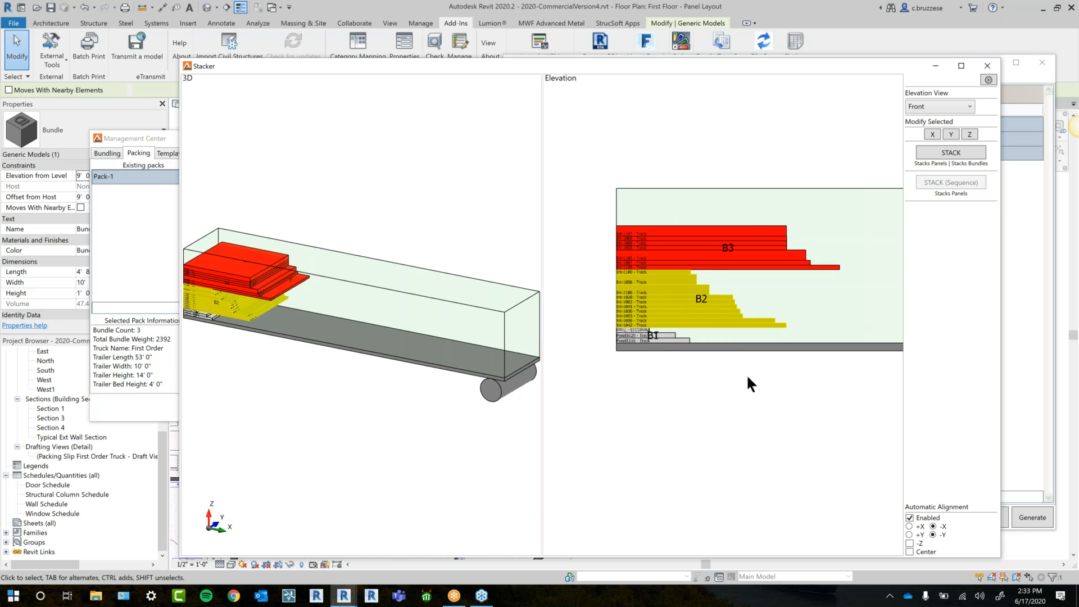
scroll(687, 328, "up", 1)
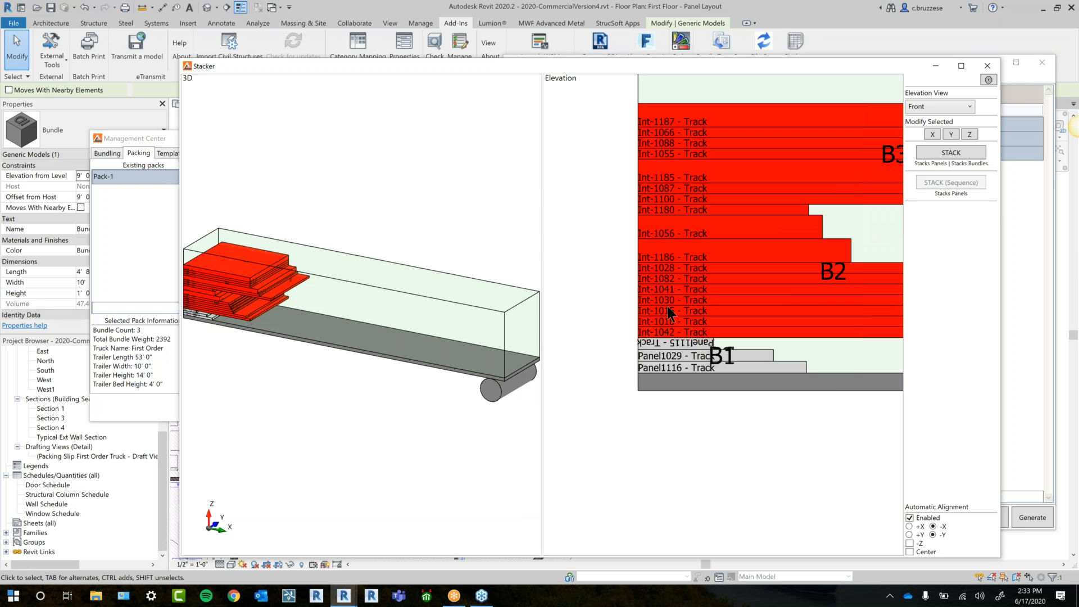
scroll(667, 308, "down", 4)
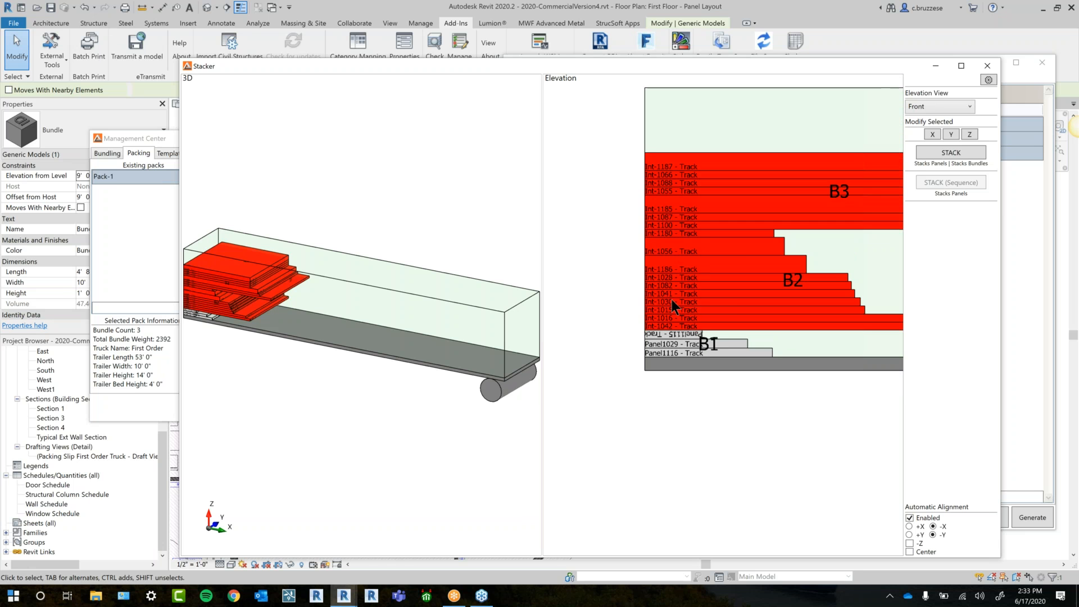
scroll(673, 273, "down", 4)
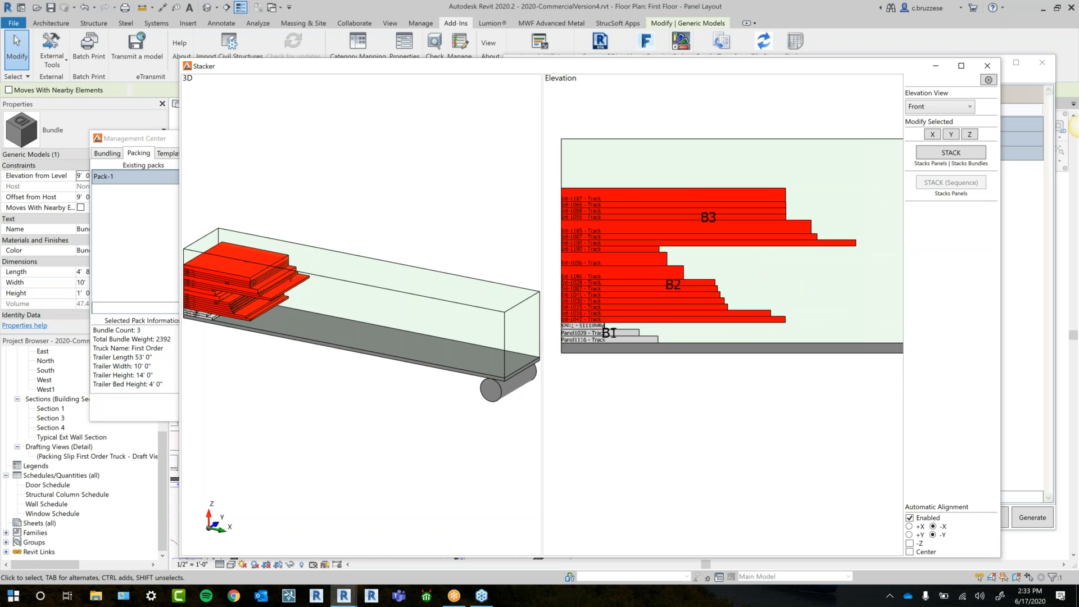
Place Bundle B2 on the trailer bed behind B1, and Bundle B3 on the bed behind B2
left_click(669, 271)
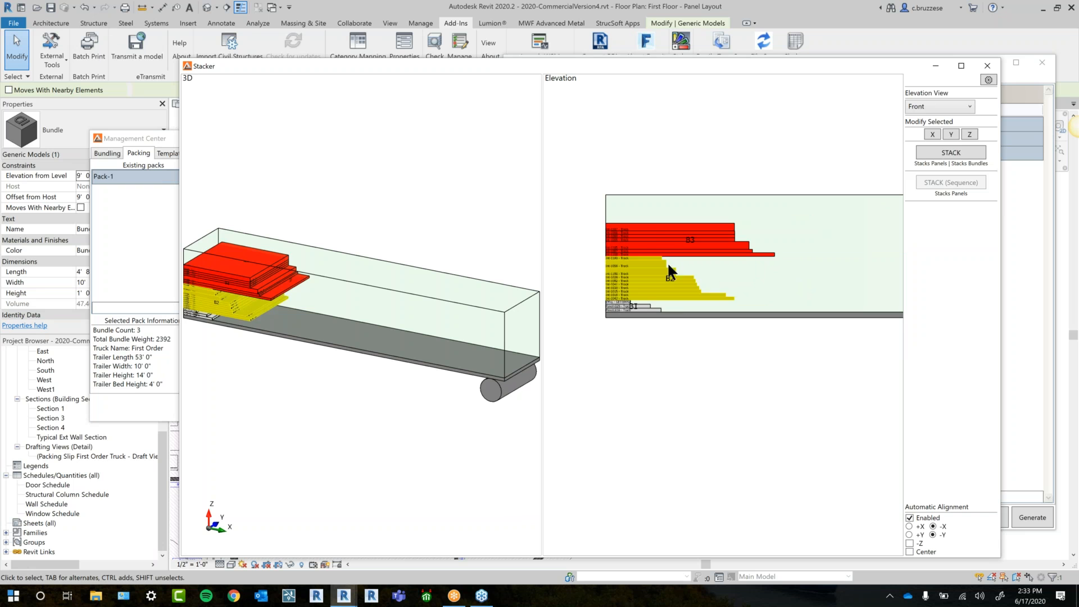
left_click_drag(690, 254, 711, 315)
left_click_drag(820, 274, 819, 283)
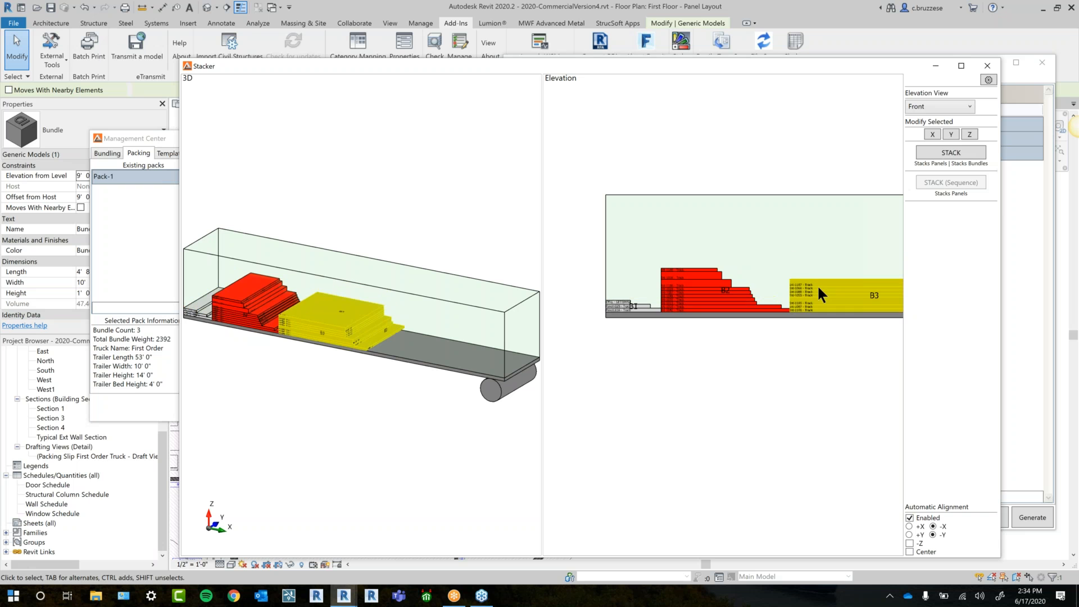
left_click(783, 384)
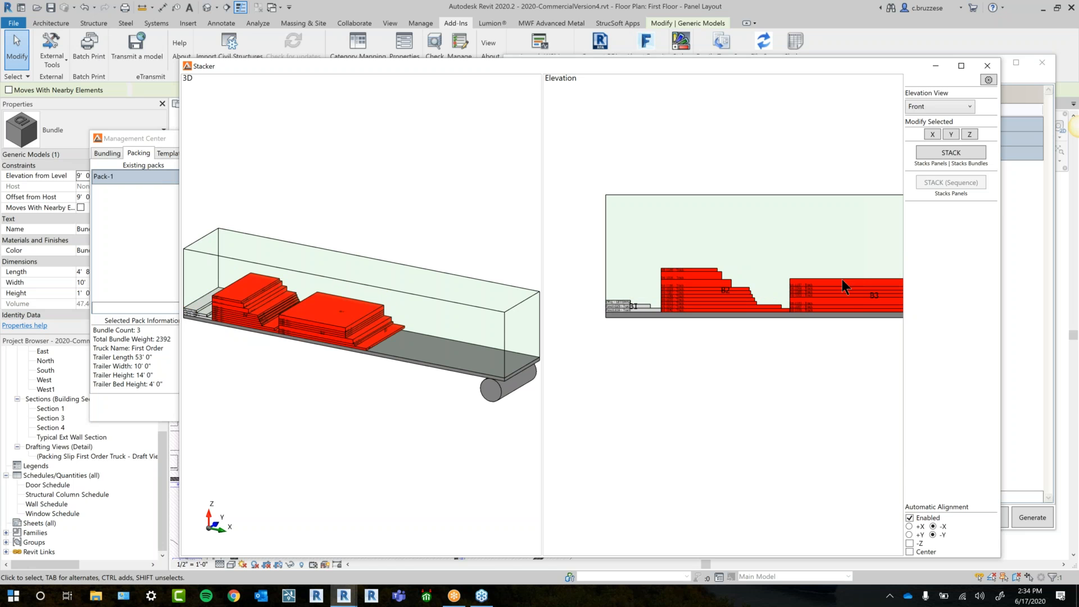
Switch the elevation to the Top view and rotate Bundle B3 about the Y axis until it stands upright behind B2
left_click(937, 110)
left_click(913, 170)
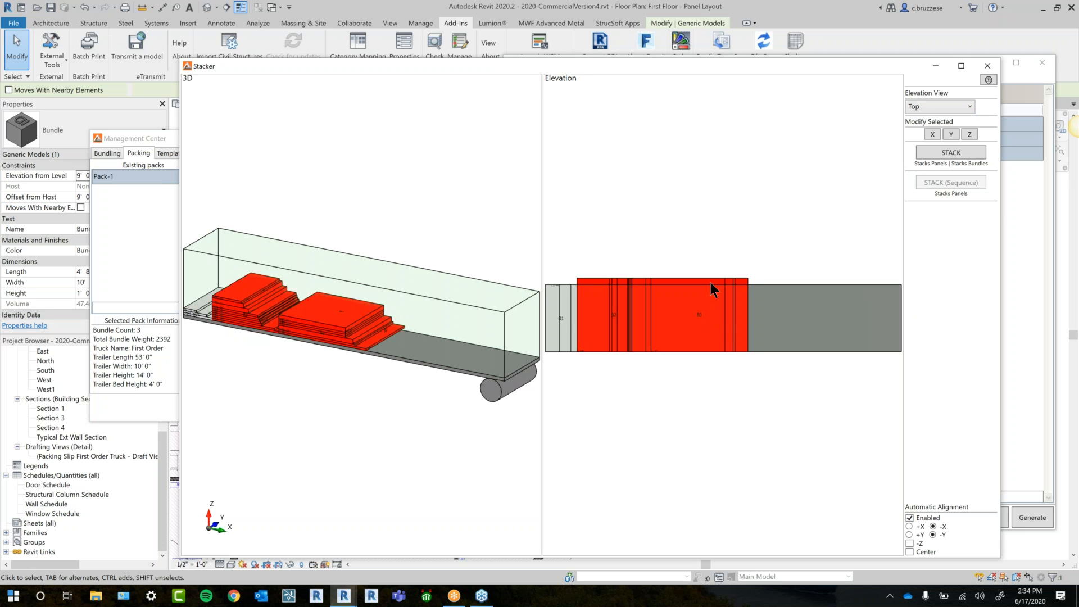
left_click(710, 283)
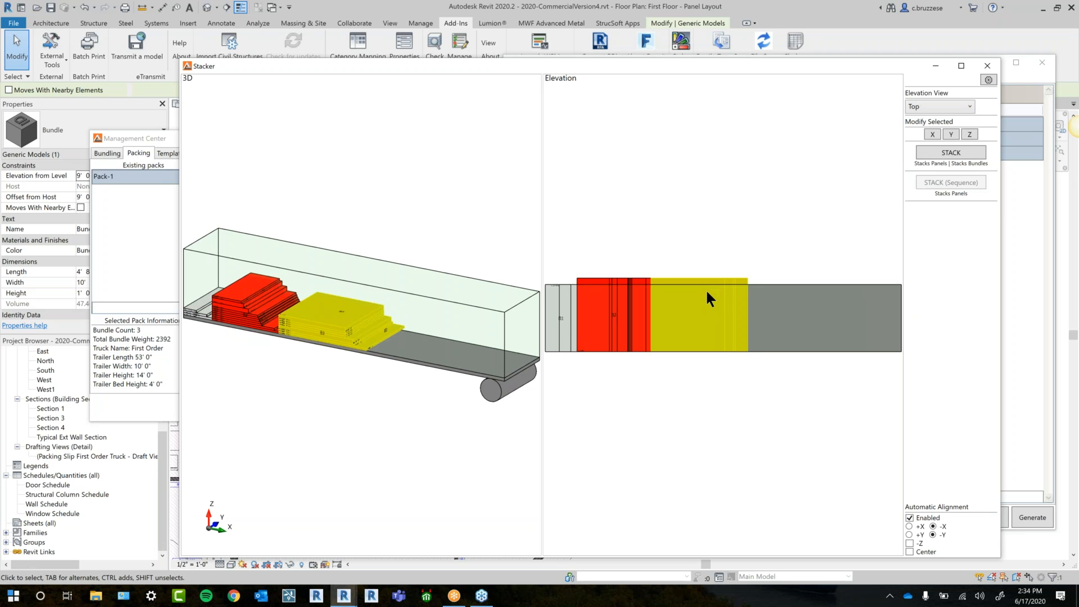
left_click(946, 136)
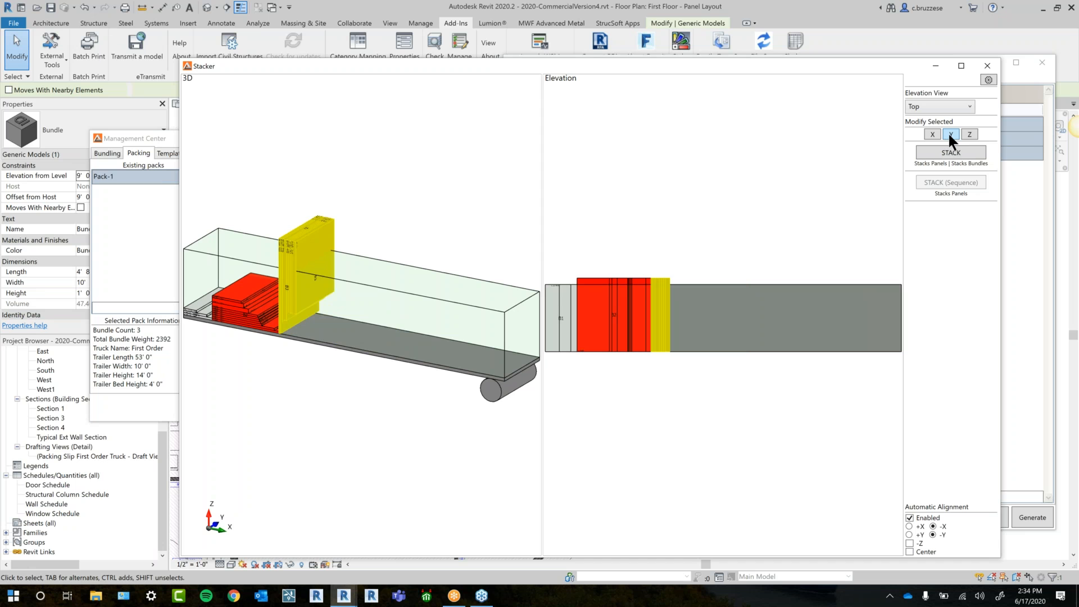
left_click(950, 138)
left_click(950, 138)
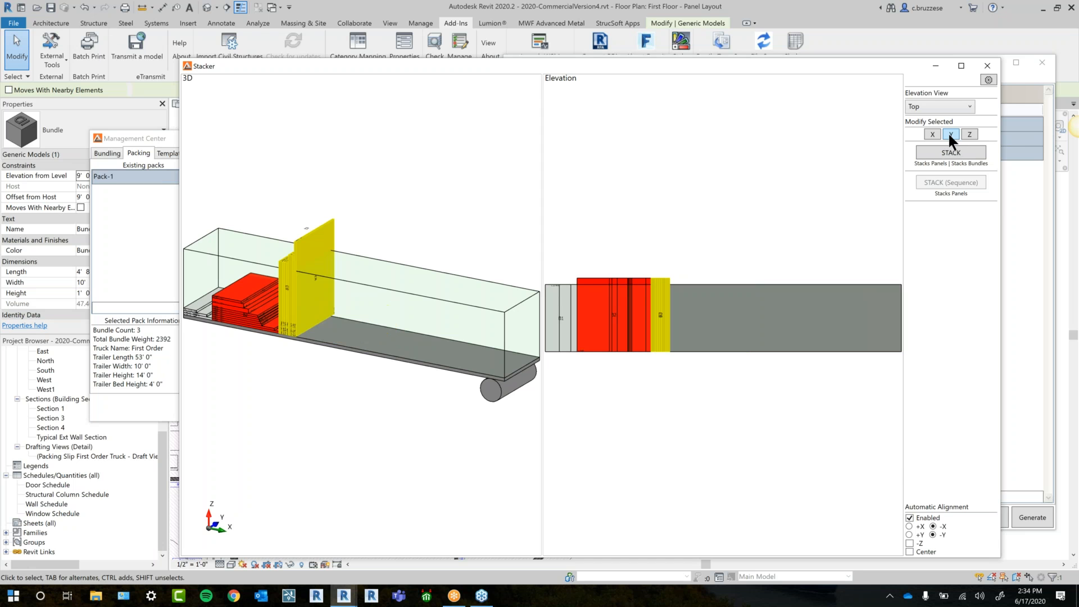
Rotate Bundle B2 about the X axis until it lies flat in its original orientation again
left_click(634, 279)
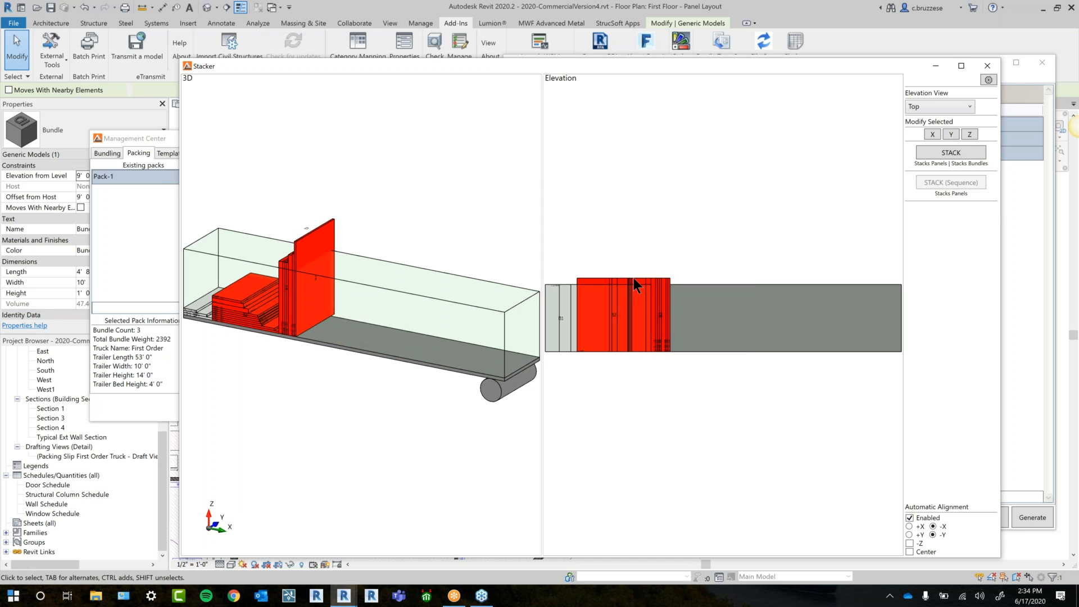
left_click(932, 134)
left_click(932, 135)
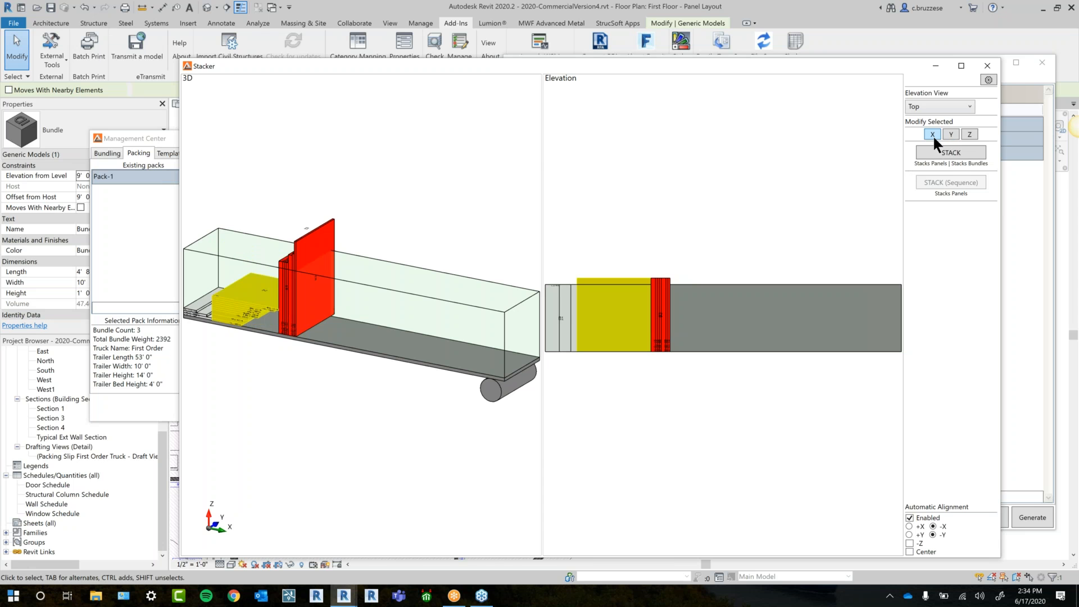
left_click(933, 134)
left_click(933, 135)
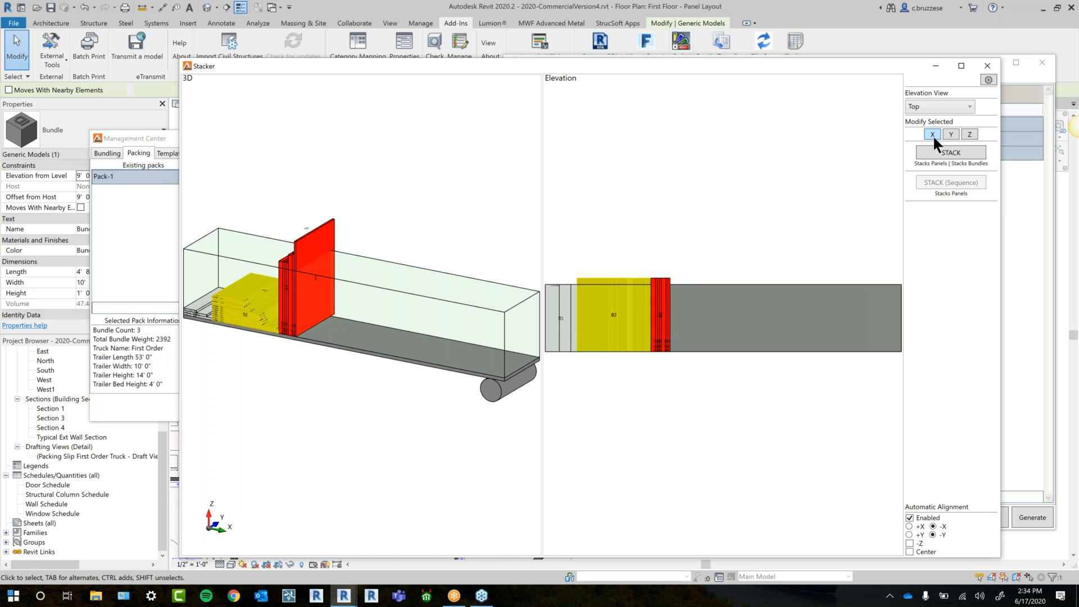
Rotate Bundle B3 about the X axis, and about the Y axis to lay it flat on the trailer bed
left_click(669, 302)
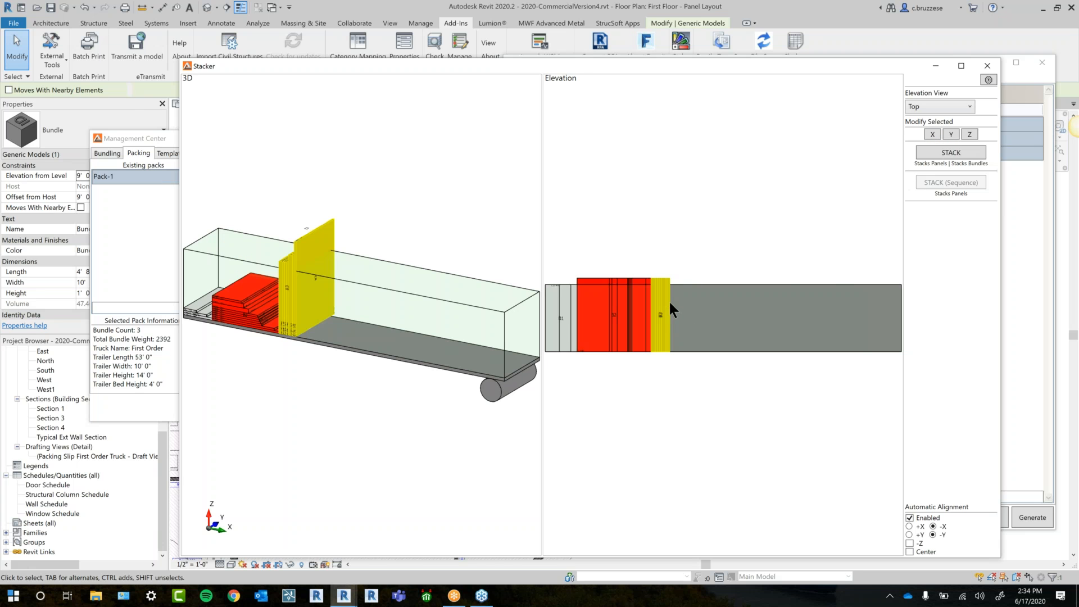
left_click(934, 134)
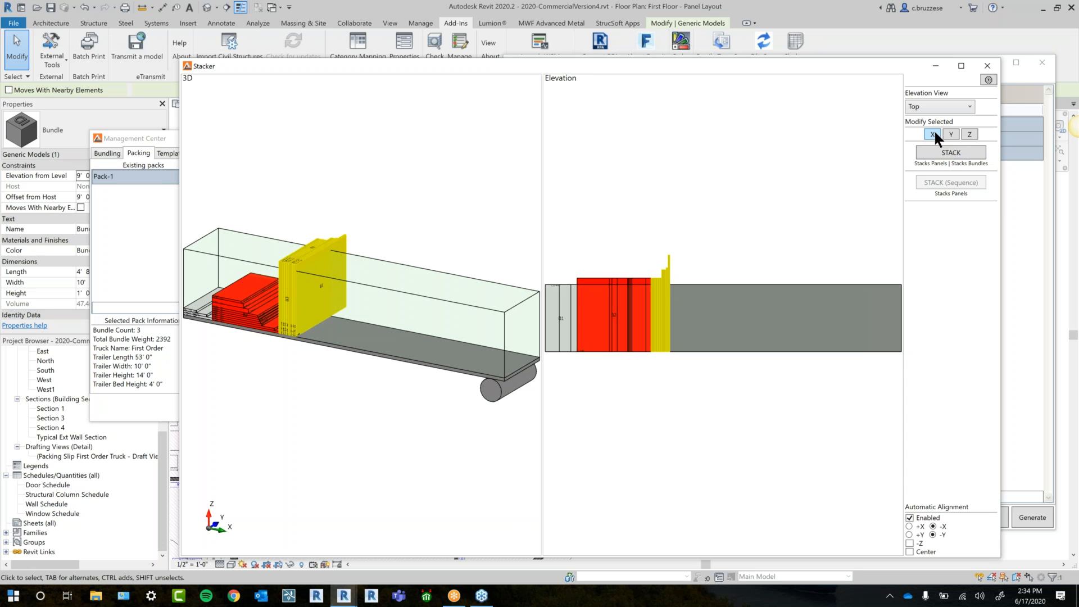
left_click(952, 135)
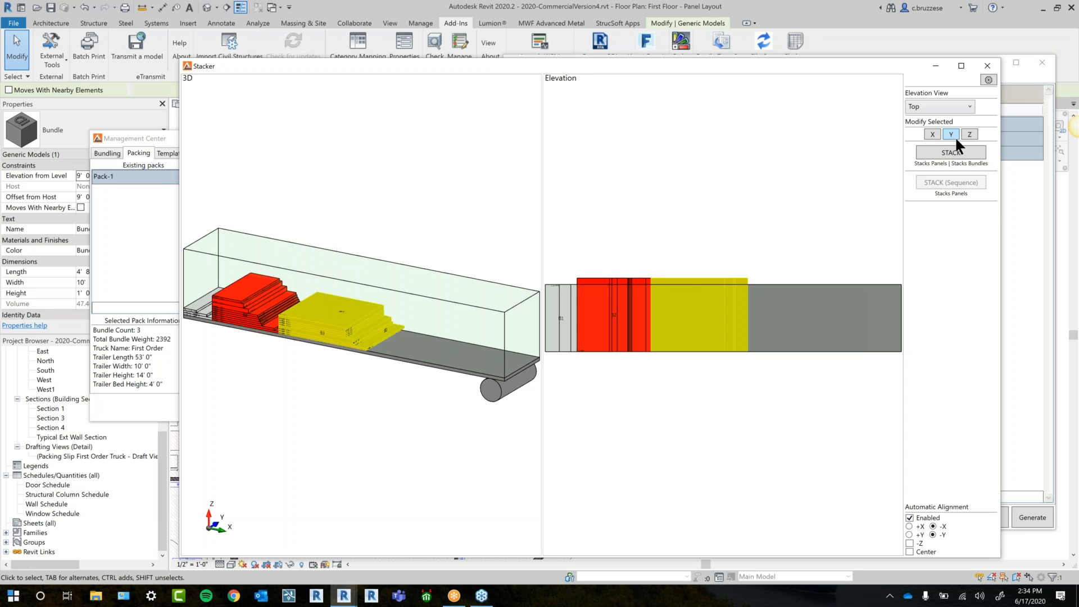
left_click(689, 254)
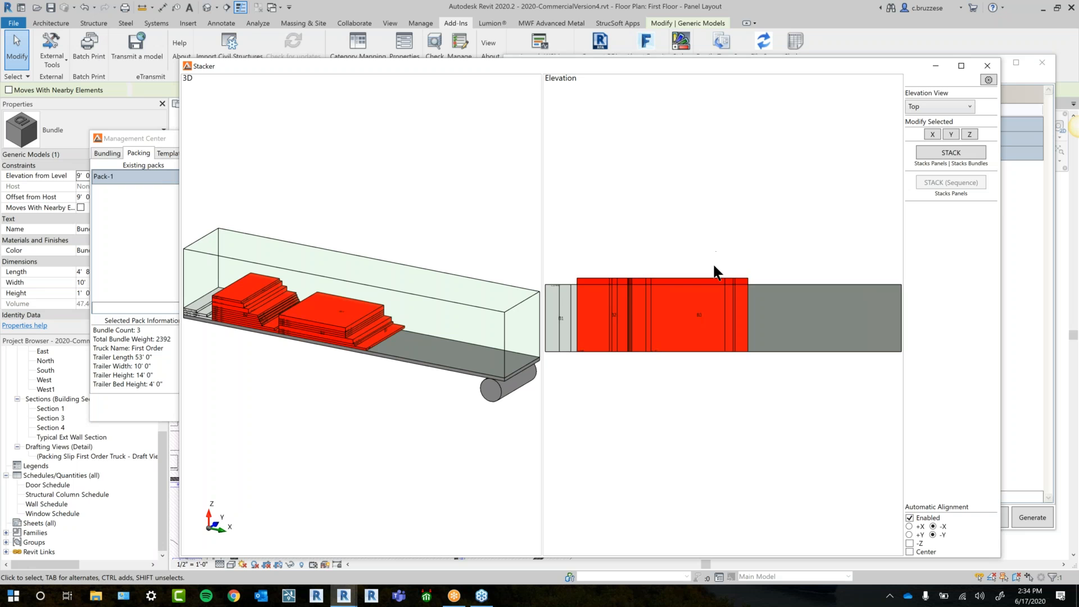
Remove Bundle B3 from Pack-1 in the Management Center
left_click(608, 282)
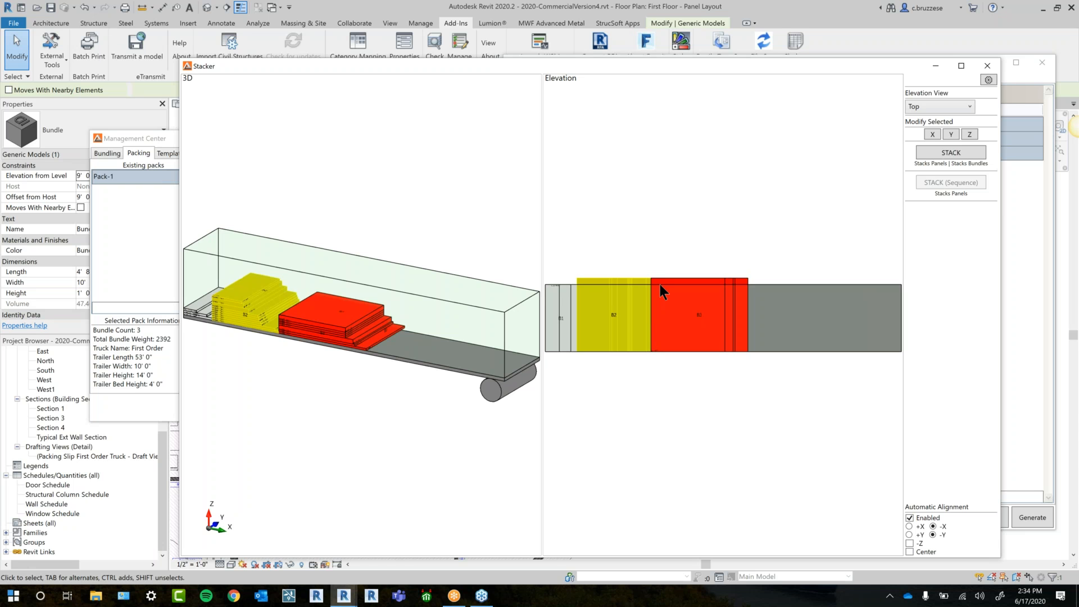
left_click(700, 322)
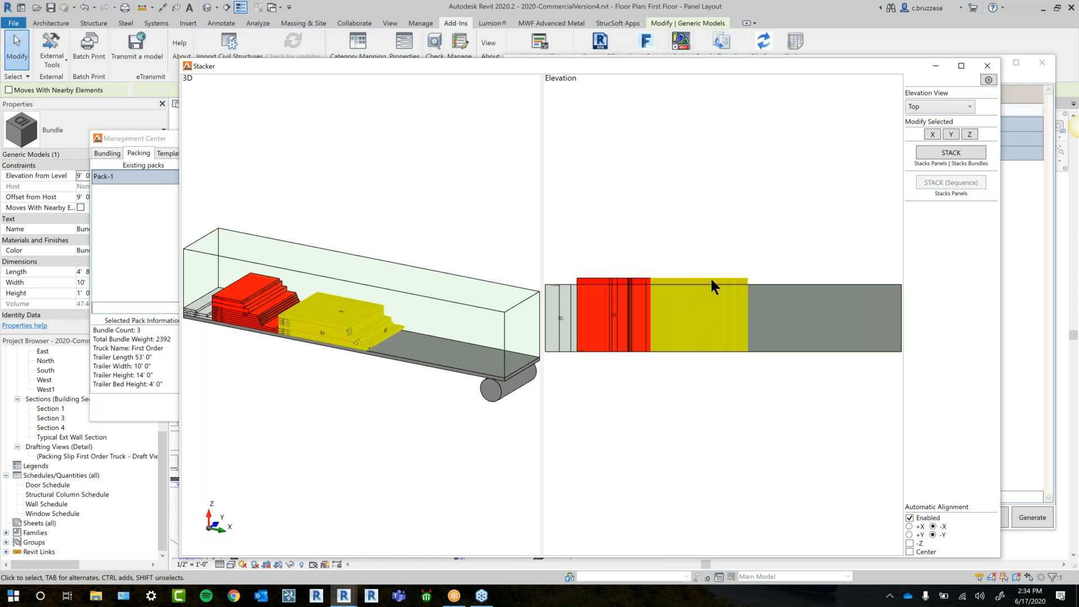
left_click(150, 229)
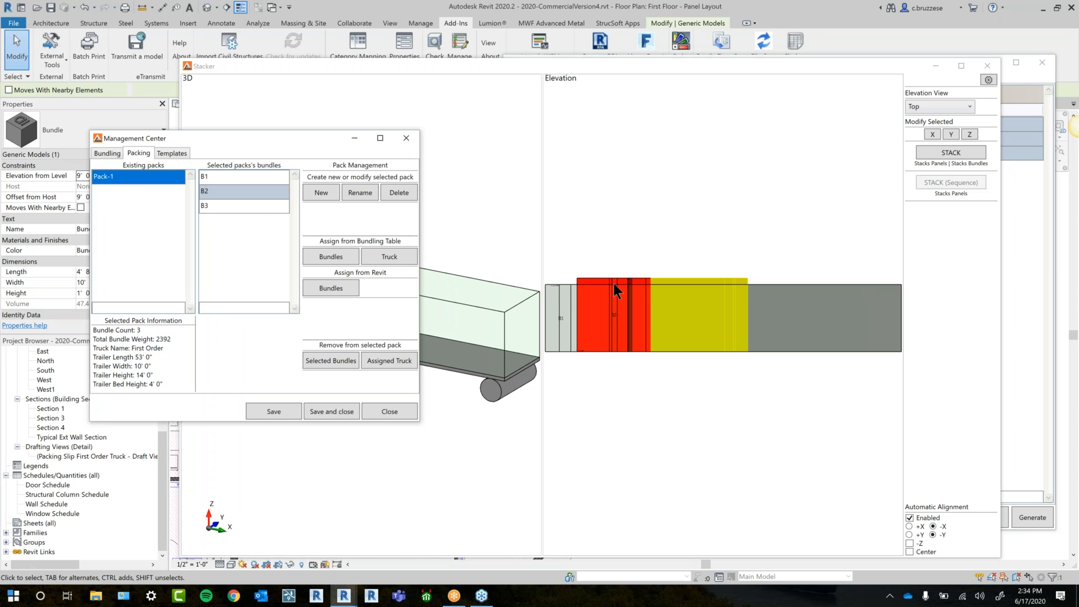
left_click(253, 206)
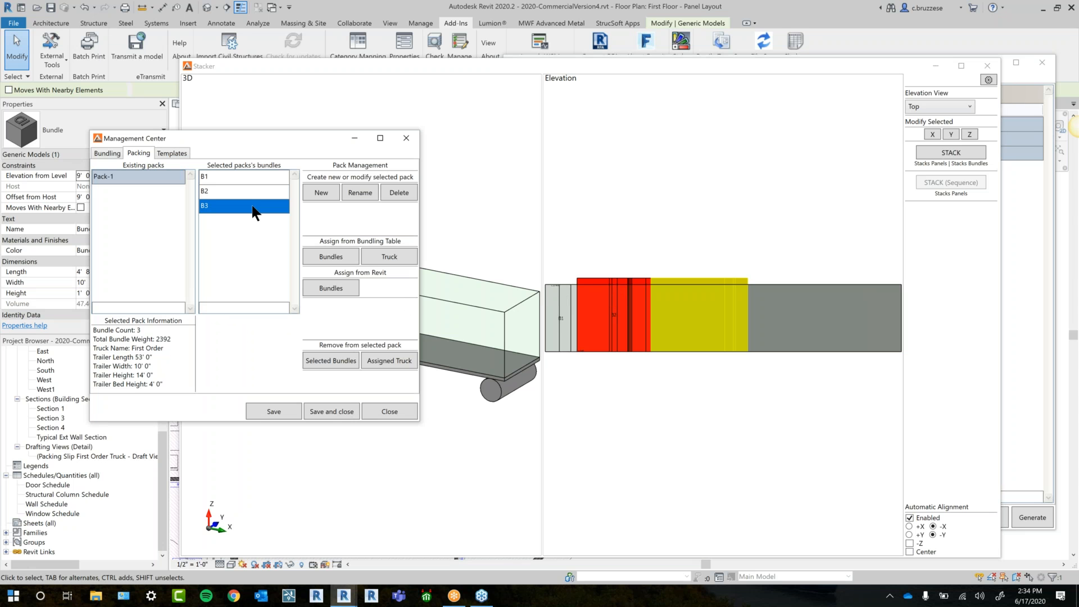
left_click(335, 360)
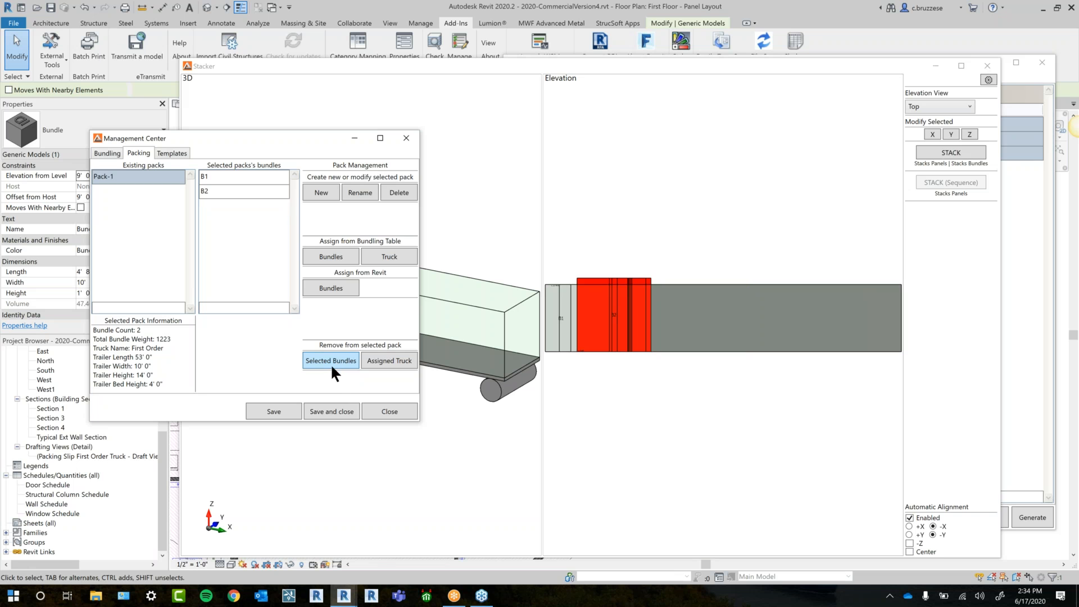
Try Bundle B2 in upright positions by rotating it about the Y and X axes, and turn it back flat
left_click(589, 282)
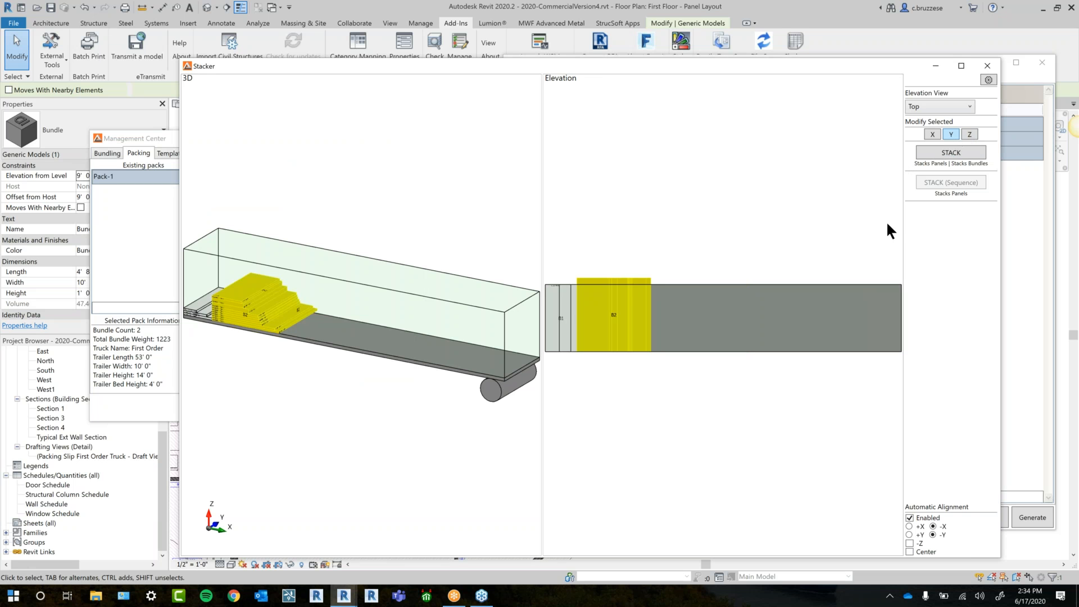
left_click(949, 135)
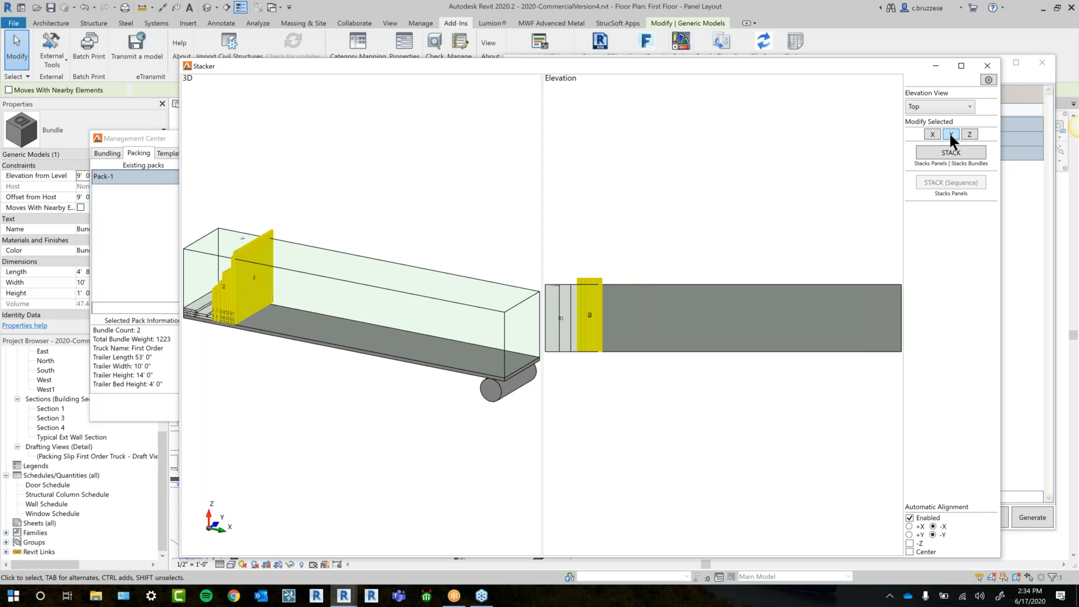
left_click(940, 156)
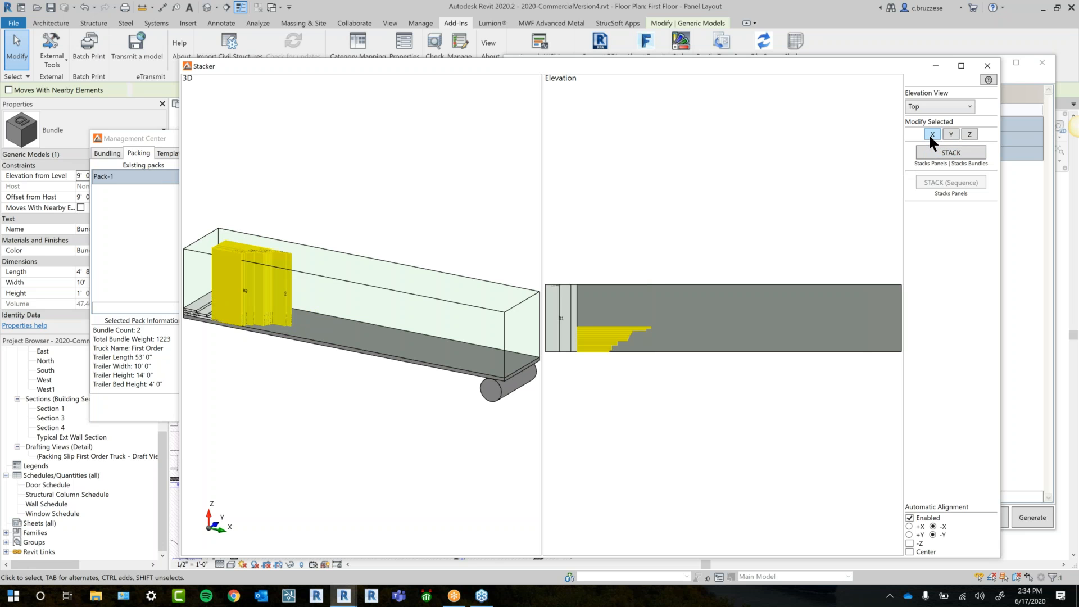
left_click(931, 134)
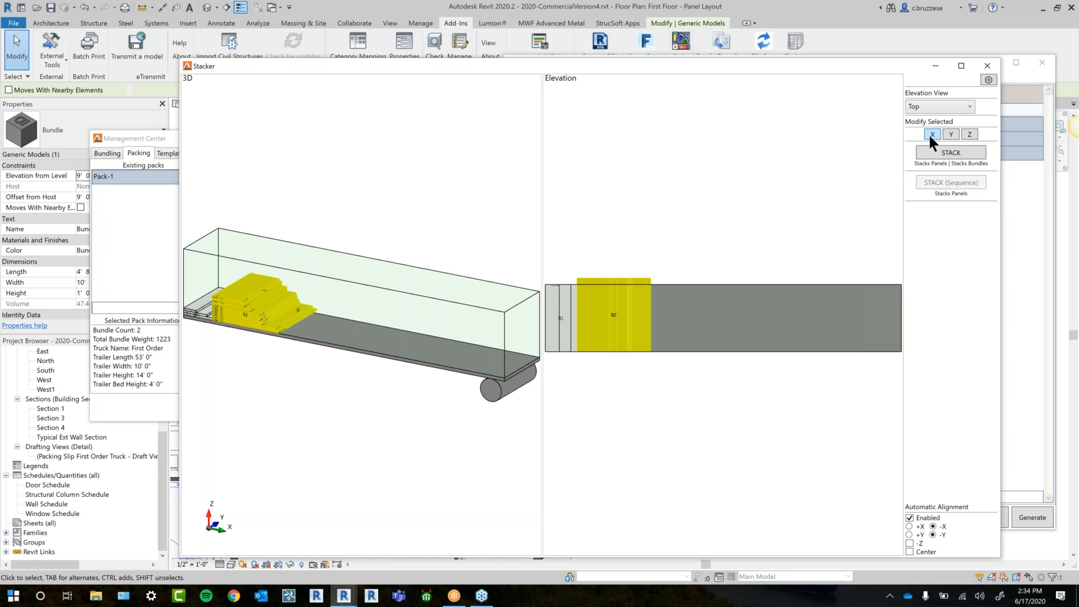
Rotate Bundle B2 about the Z axis until its stepped side faces B1, and show the trailer in the Front elevation
left_click(969, 154)
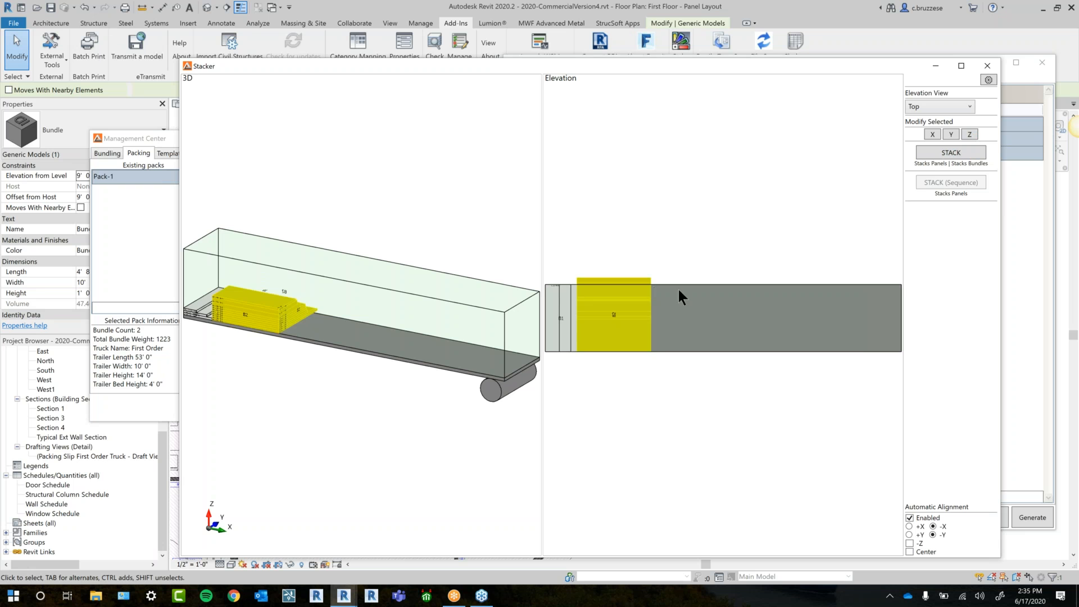
left_click(962, 180)
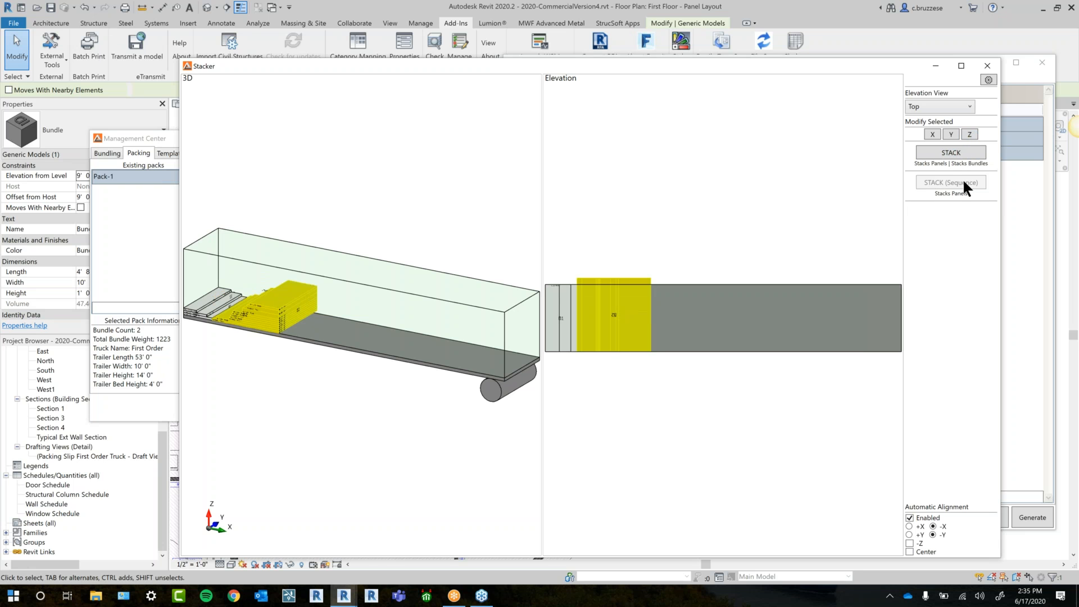
left_click(933, 149)
left_click(933, 133)
left_click(932, 134)
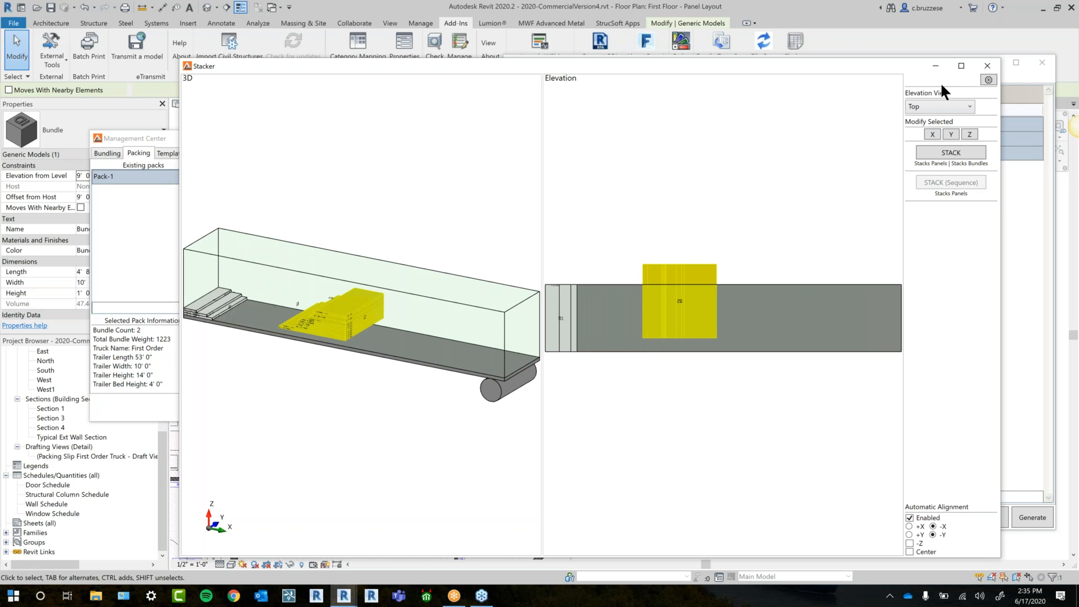
left_click(924, 107)
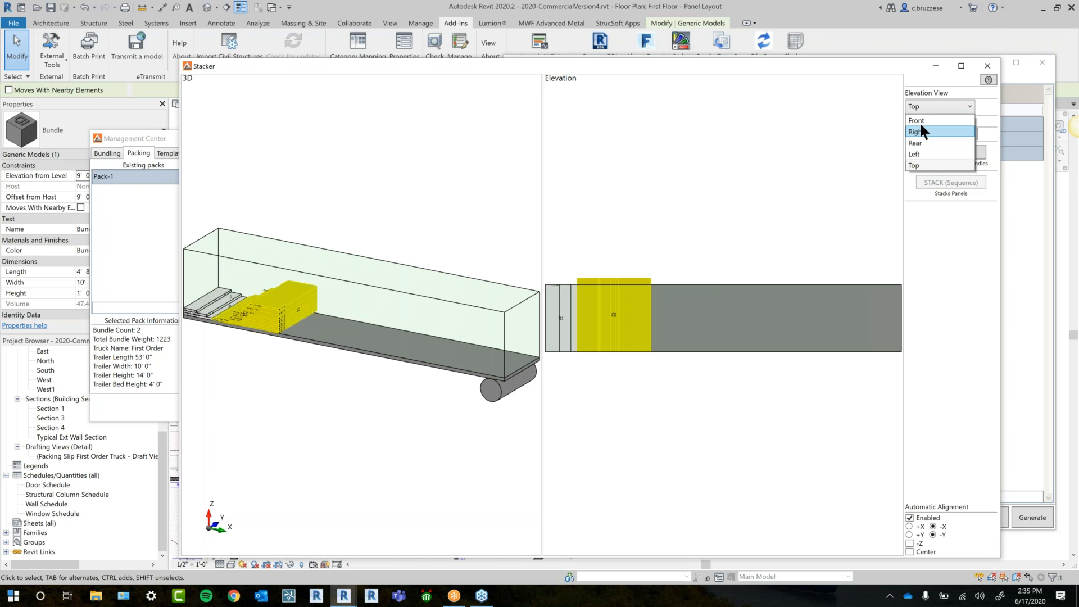
left_click(918, 121)
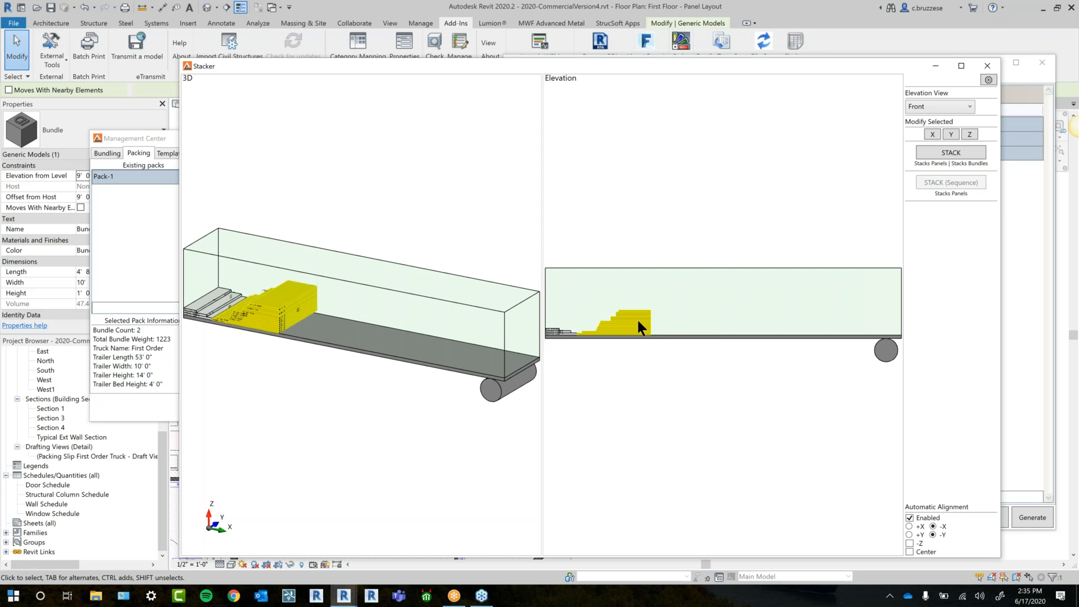
Rotate Bundle B2 about the Y and X axes until it lies flat with its steps running across the trailer's width
left_click(952, 135)
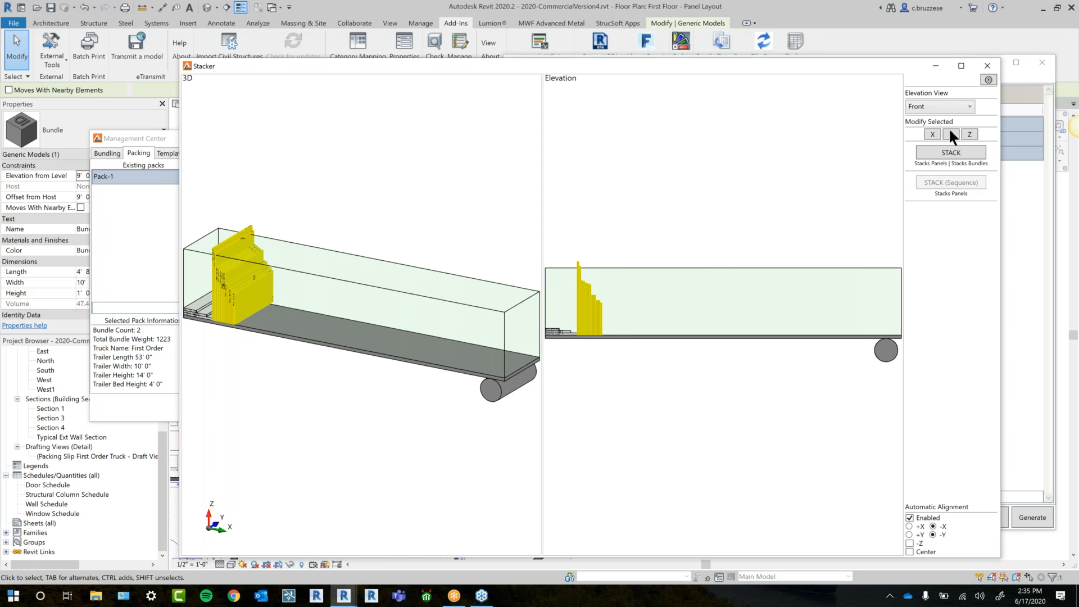
left_click(931, 134)
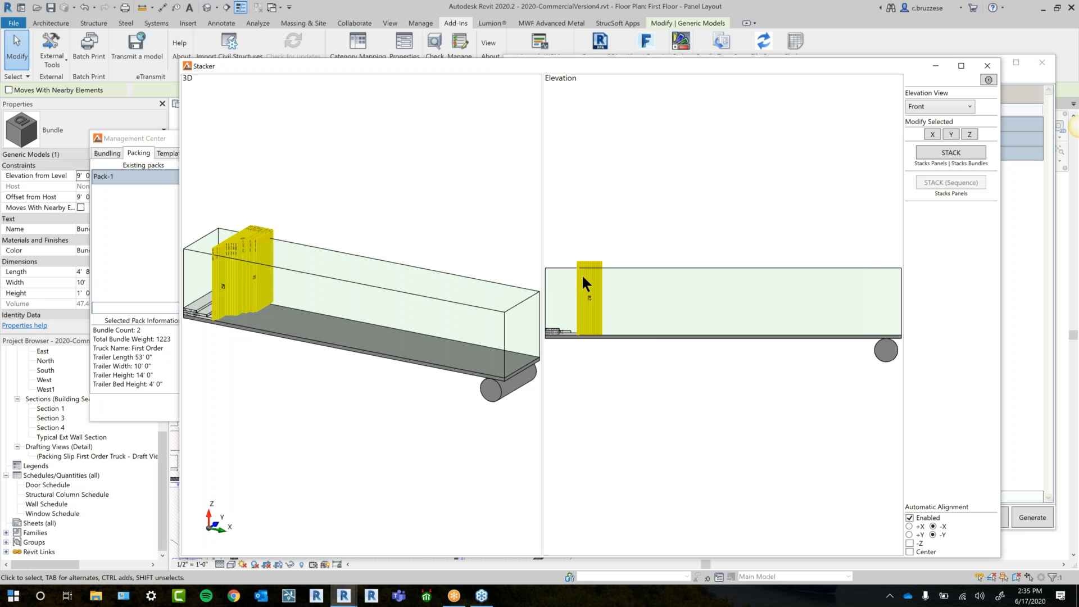
left_click(931, 139)
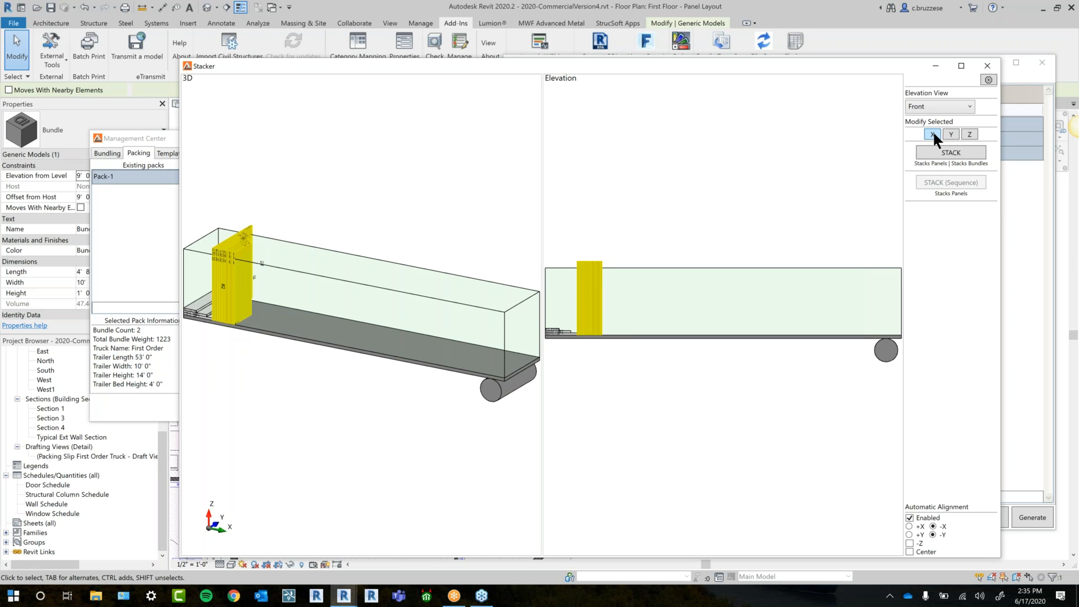
left_click(949, 136)
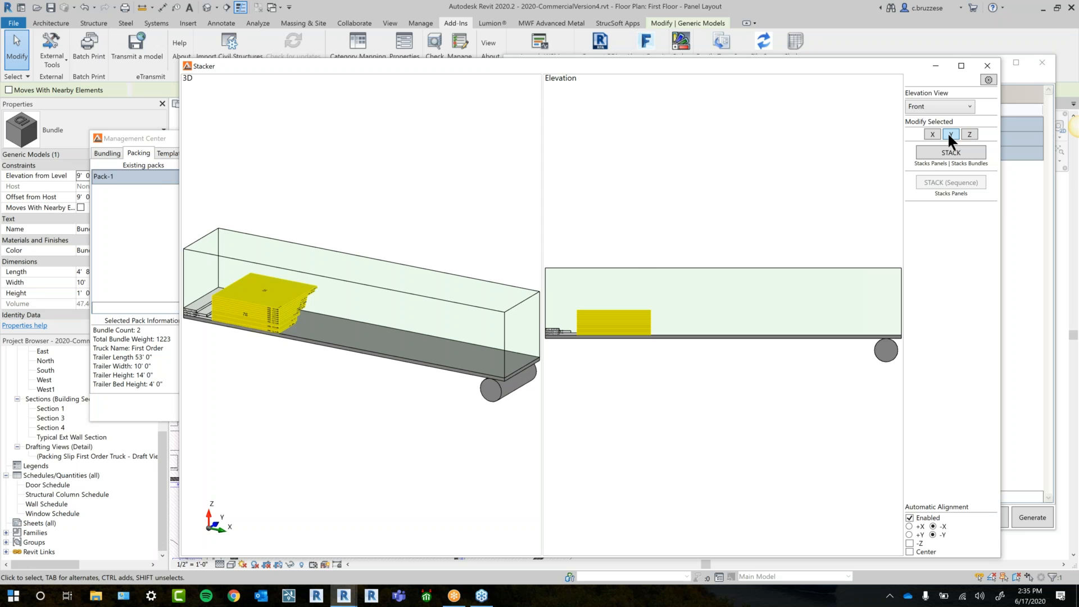
left_click(949, 135)
left_click(948, 135)
left_click(722, 187)
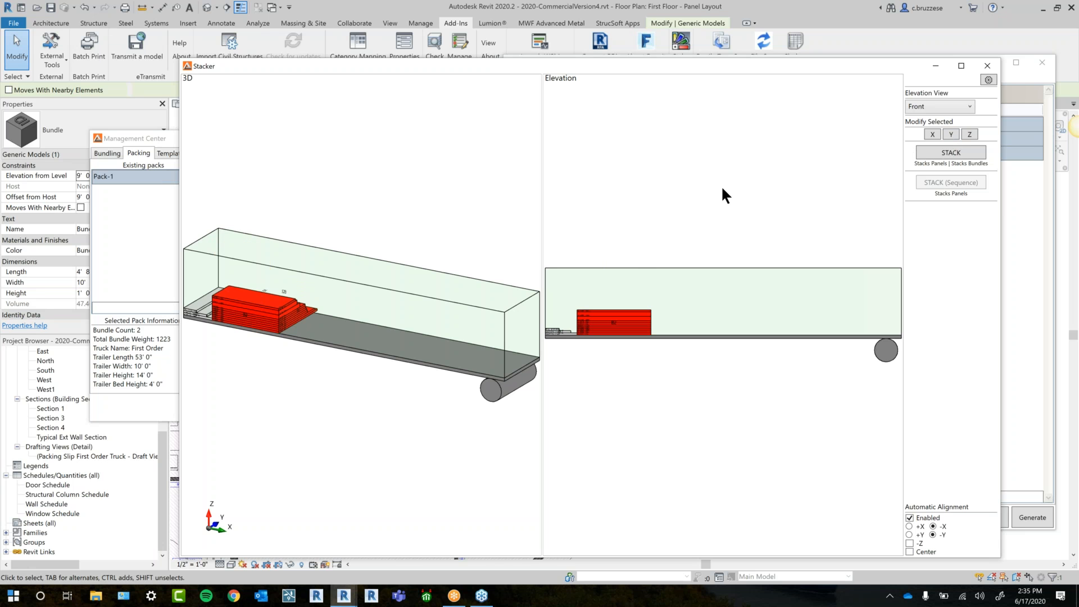
Switch the elevation to the Top view and rotate Bundle B2 about the X axis through a full turn, keeping it selected
left_click(642, 318)
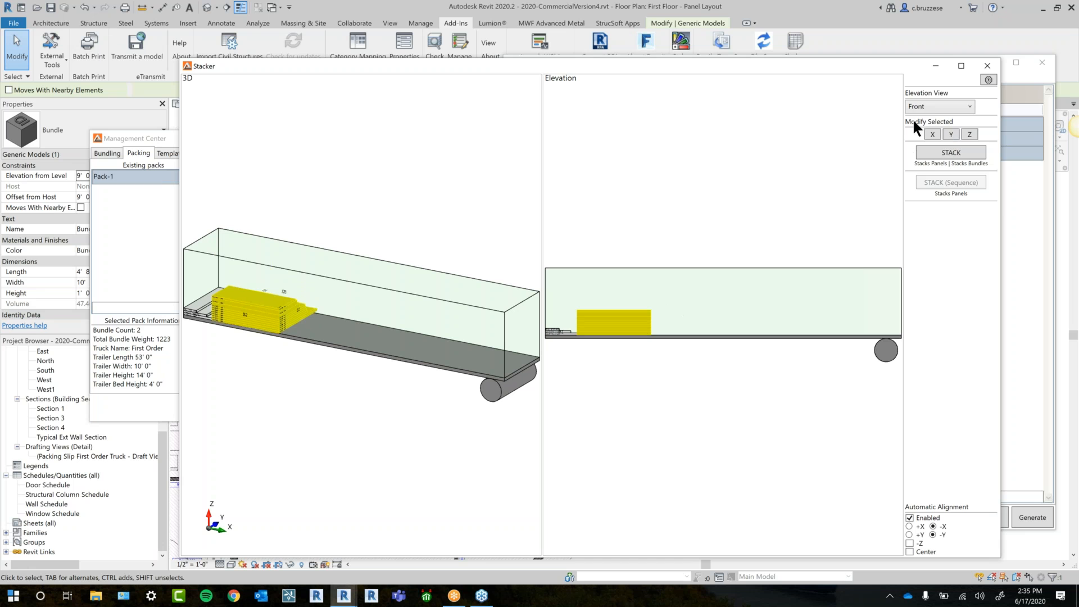
left_click(932, 107)
left_click(919, 165)
left_click(936, 135)
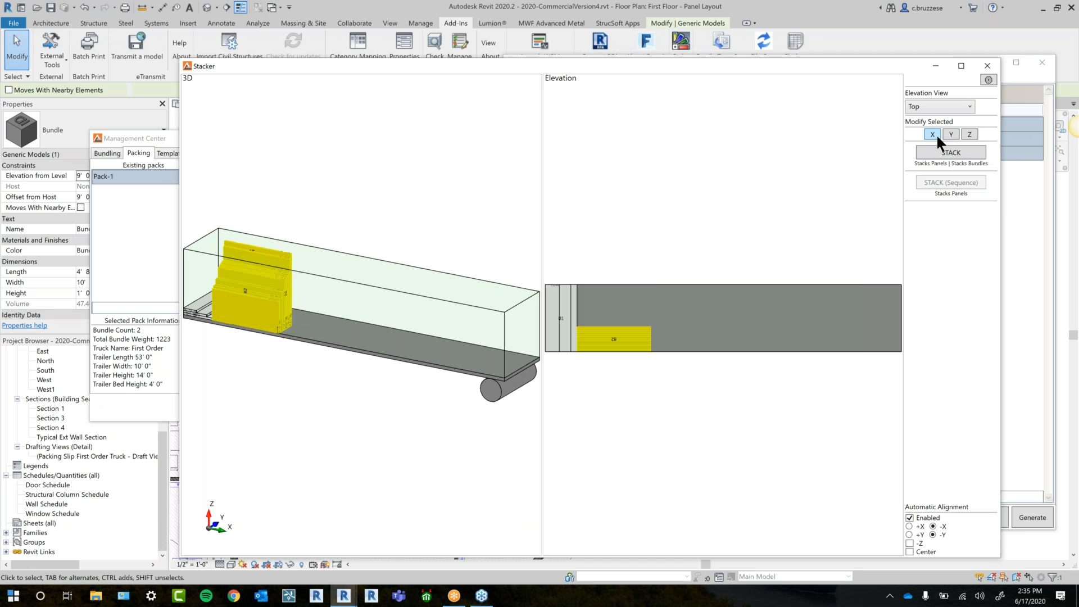
left_click(937, 136)
left_click(936, 135)
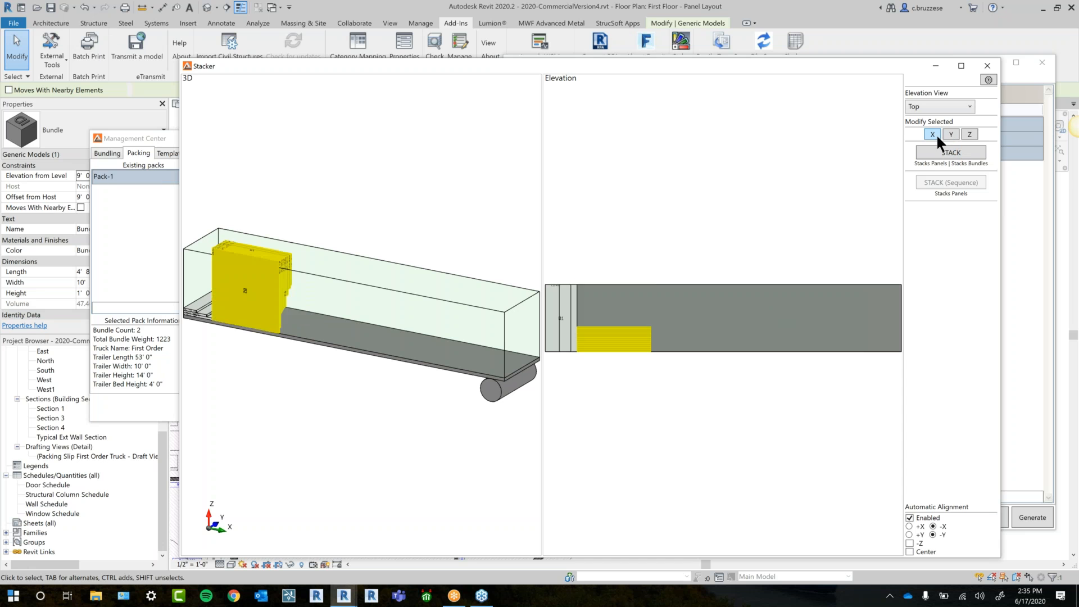
left_click(935, 135)
left_click(749, 195)
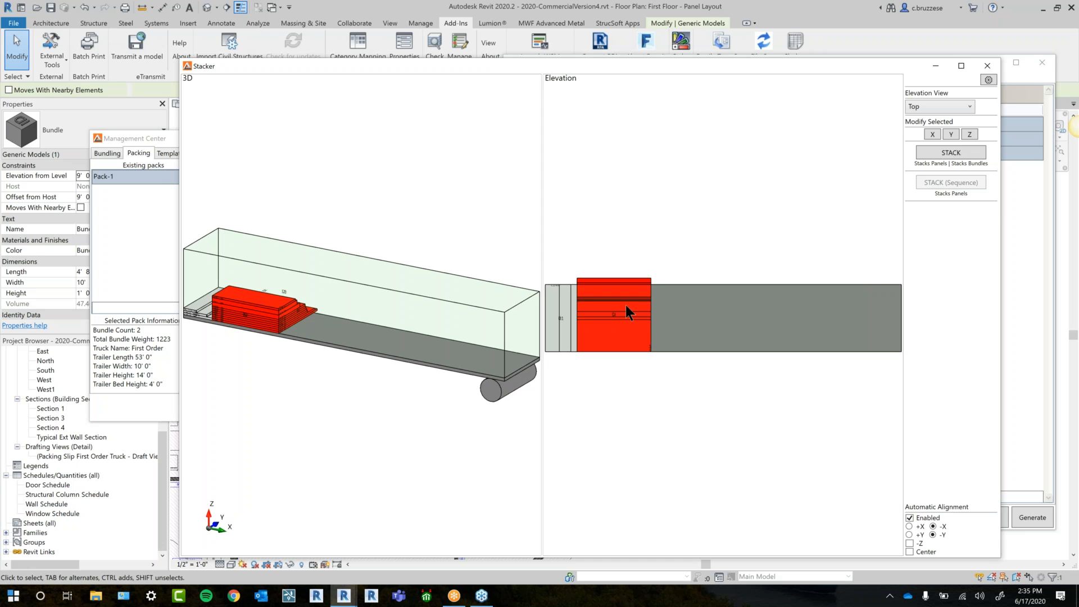
left_click(646, 311)
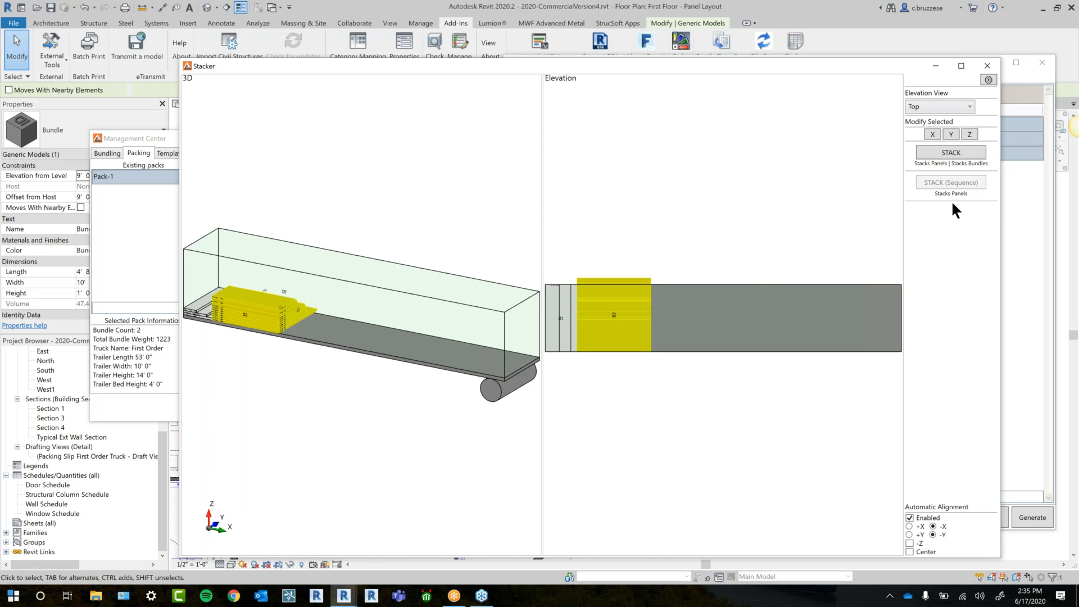
Try Bundle B2 in further orientations by rotating it about the X and Y axes, and return it to its flat position
left_click(934, 133)
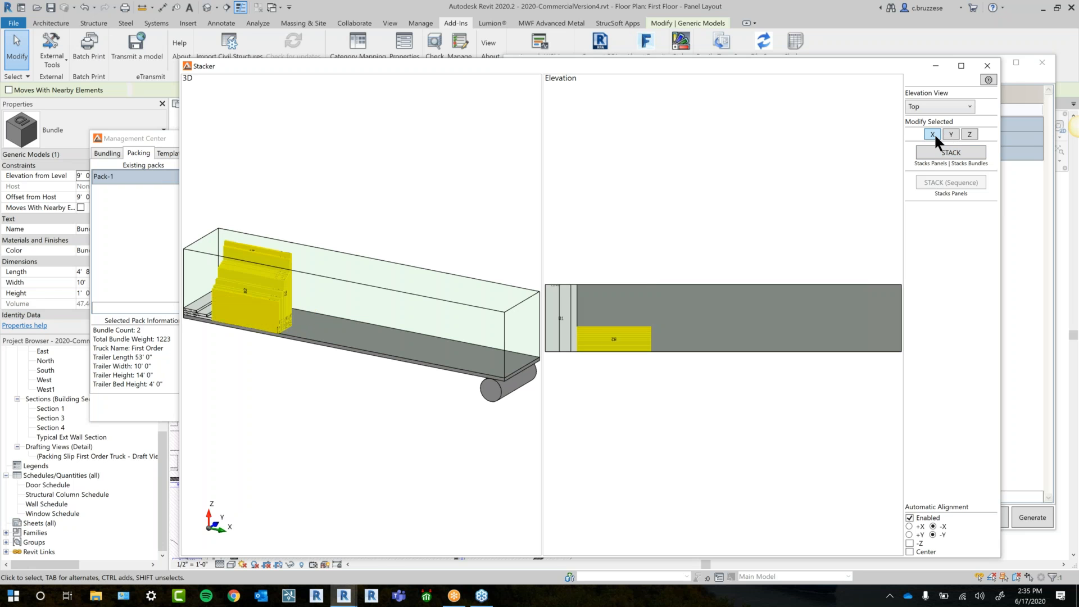
left_click(934, 134)
left_click(934, 133)
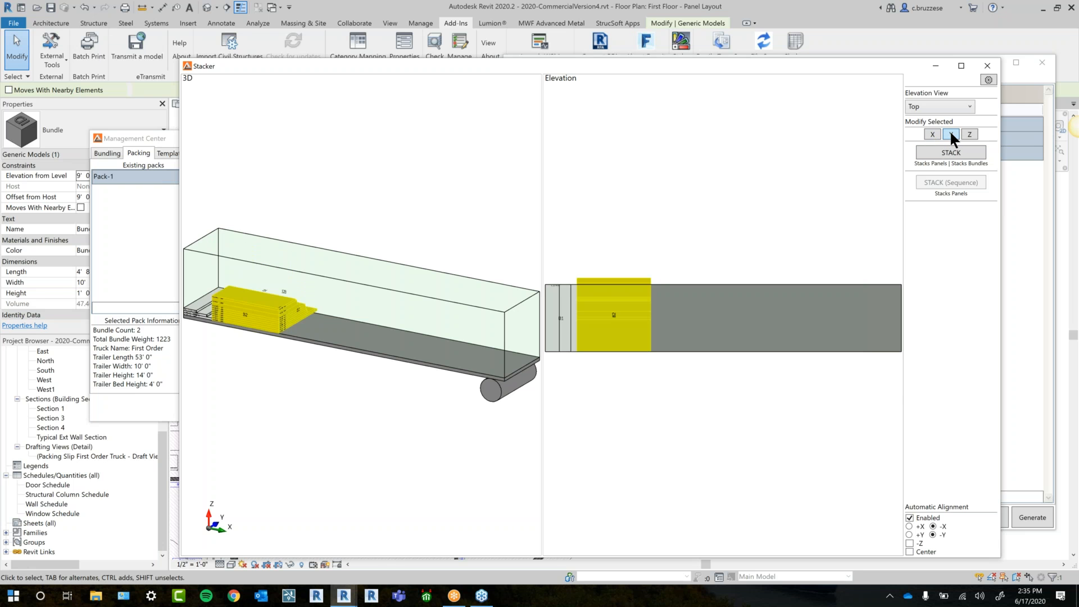
left_click(949, 137)
left_click(948, 136)
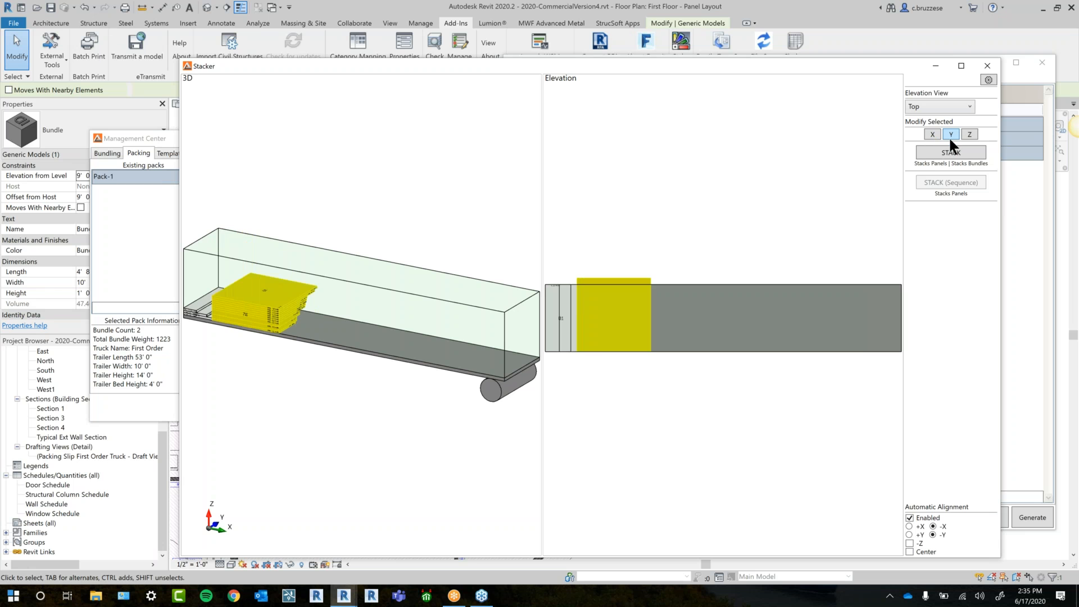
left_click(948, 136)
left_click(949, 137)
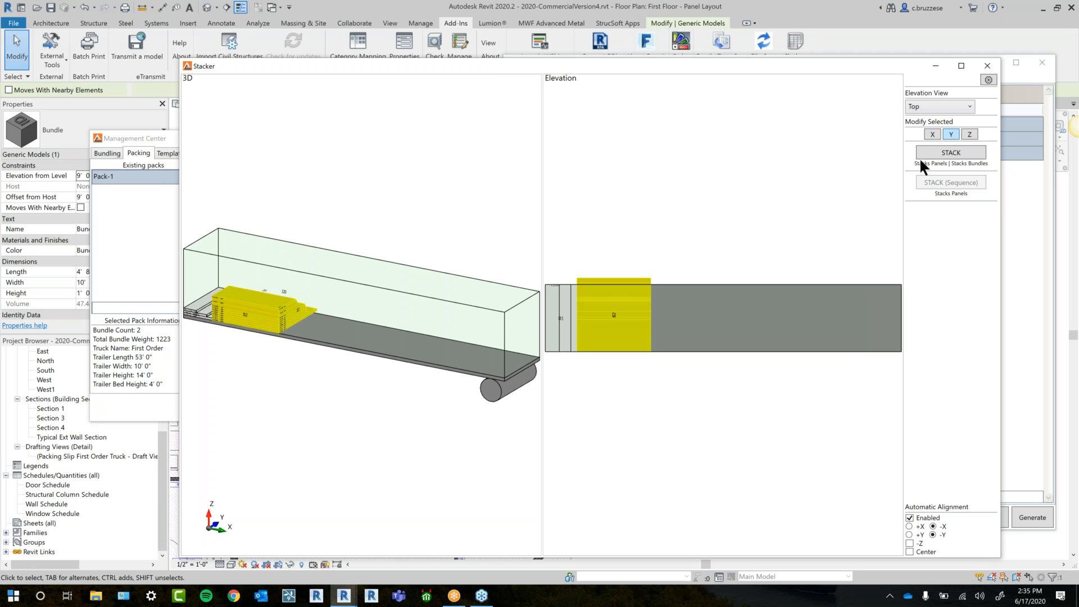
Rotate Bundle B2 so its stepped side faces B1, stand it upright and move it off the trailer's long side
left_click(968, 136)
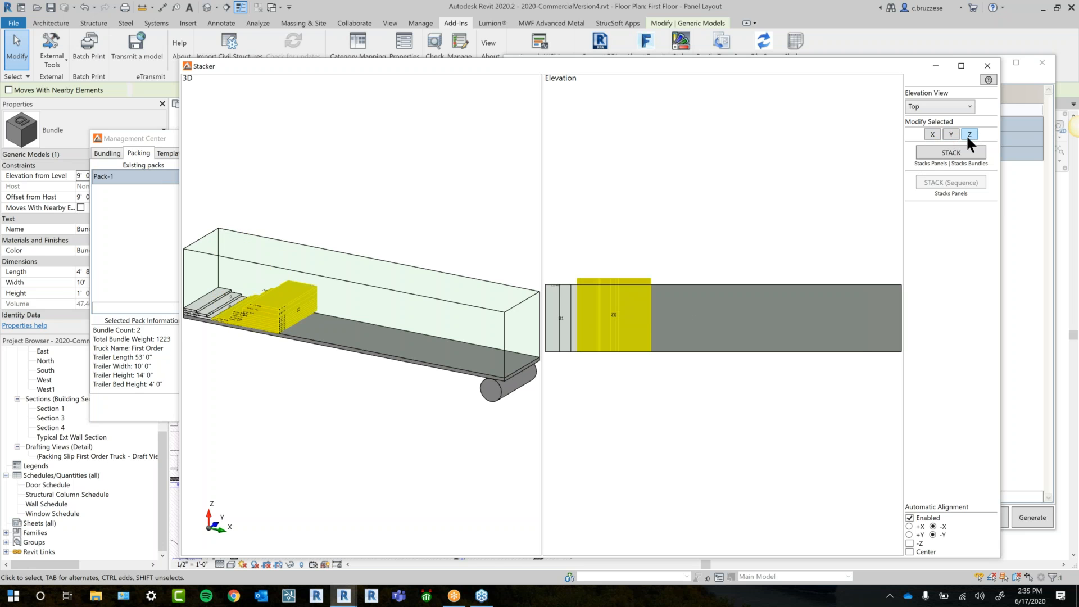
left_click(736, 223)
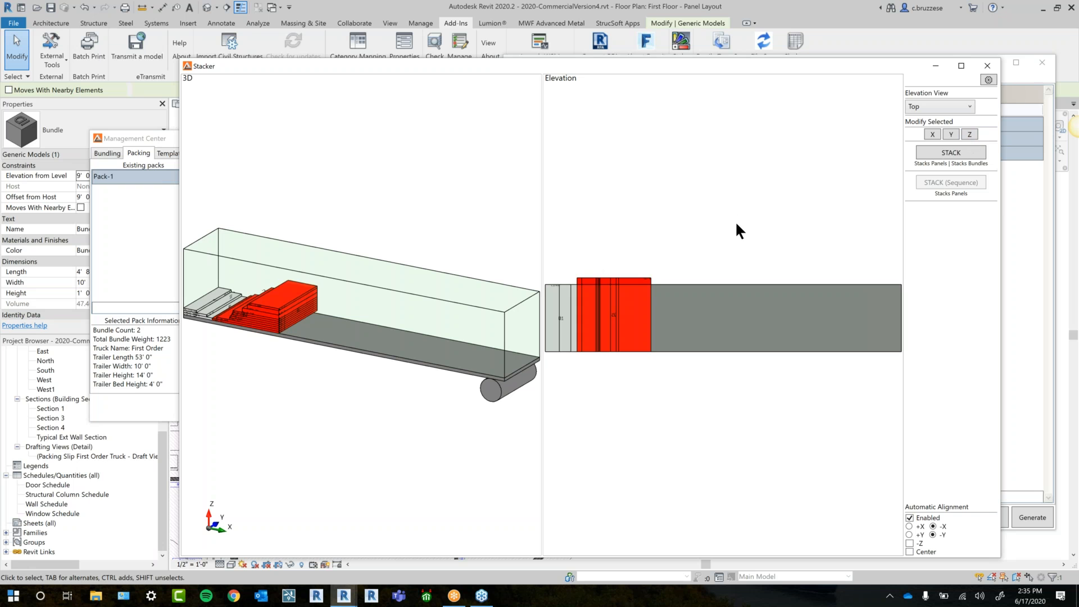
left_click(641, 314)
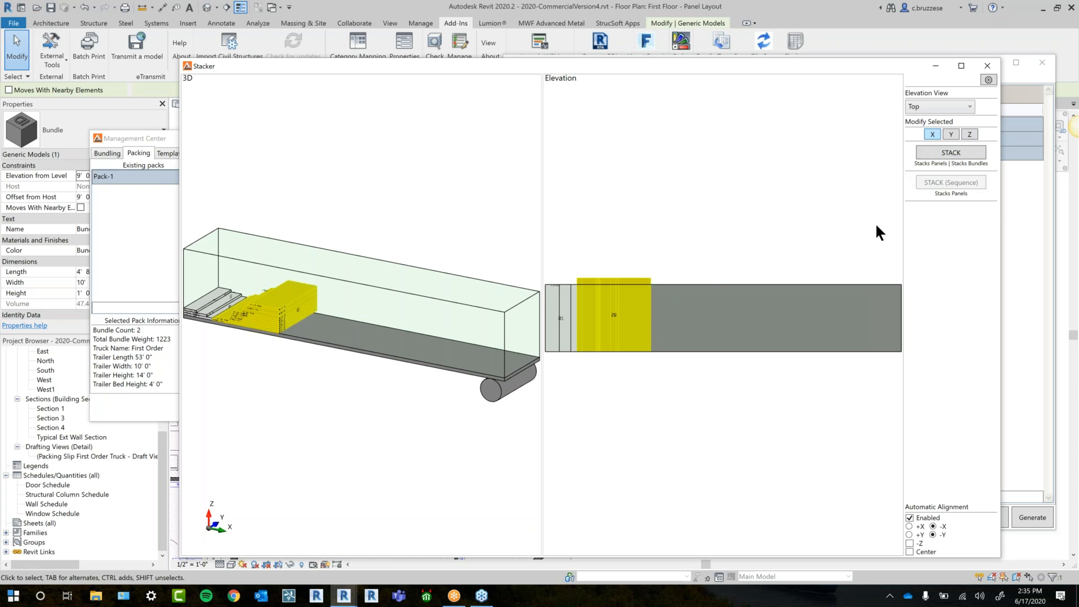
left_click_drag(631, 336, 626, 357)
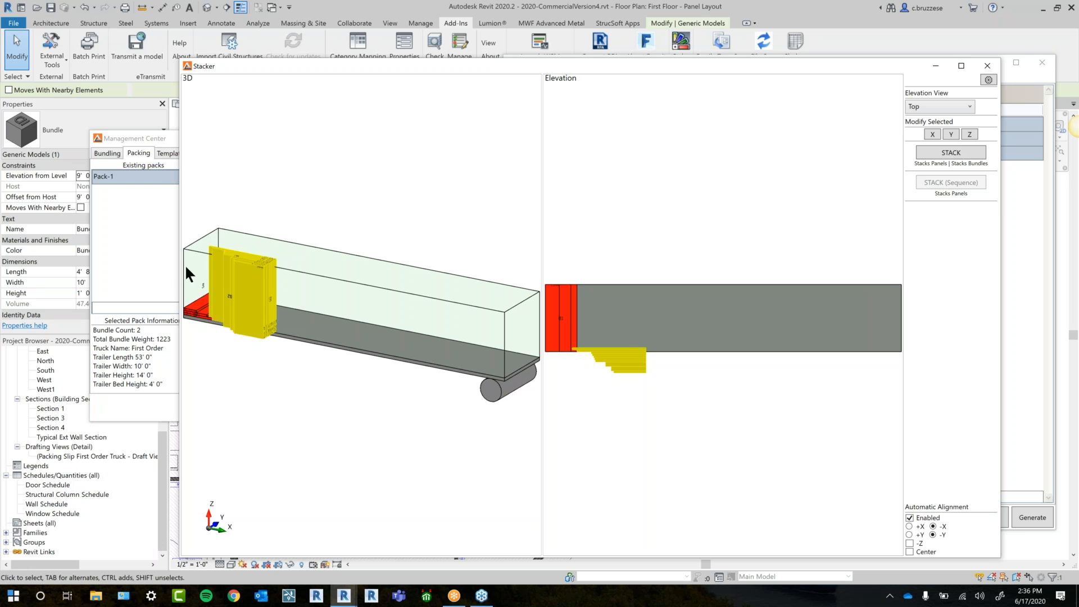
Remove Bundle B2 from Pack-1 and show the trailer in the Front elevation
left_click(133, 249)
left_click(206, 191)
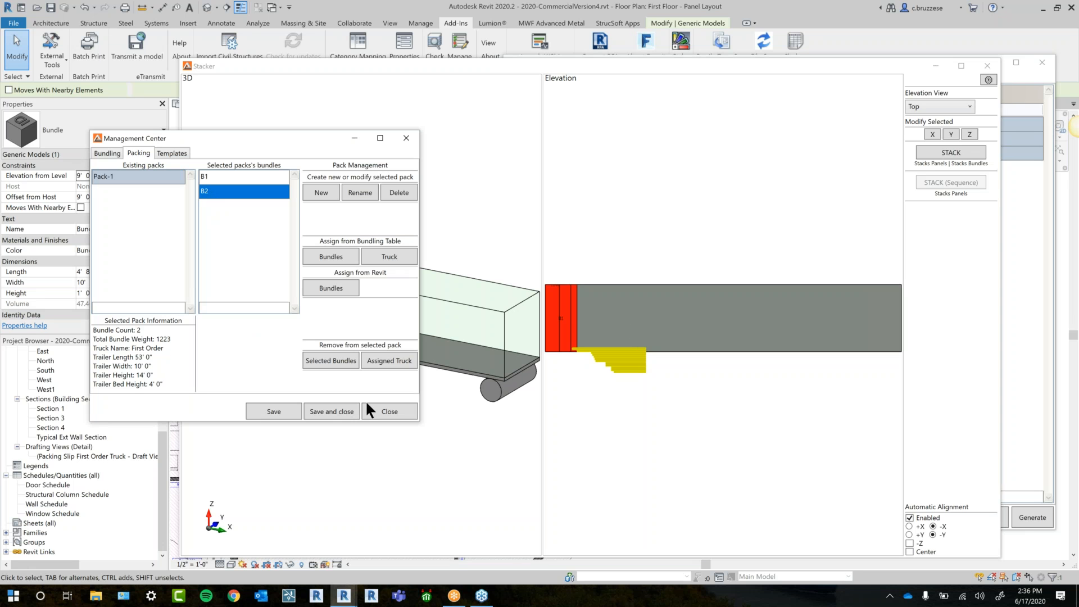
left_click(342, 357)
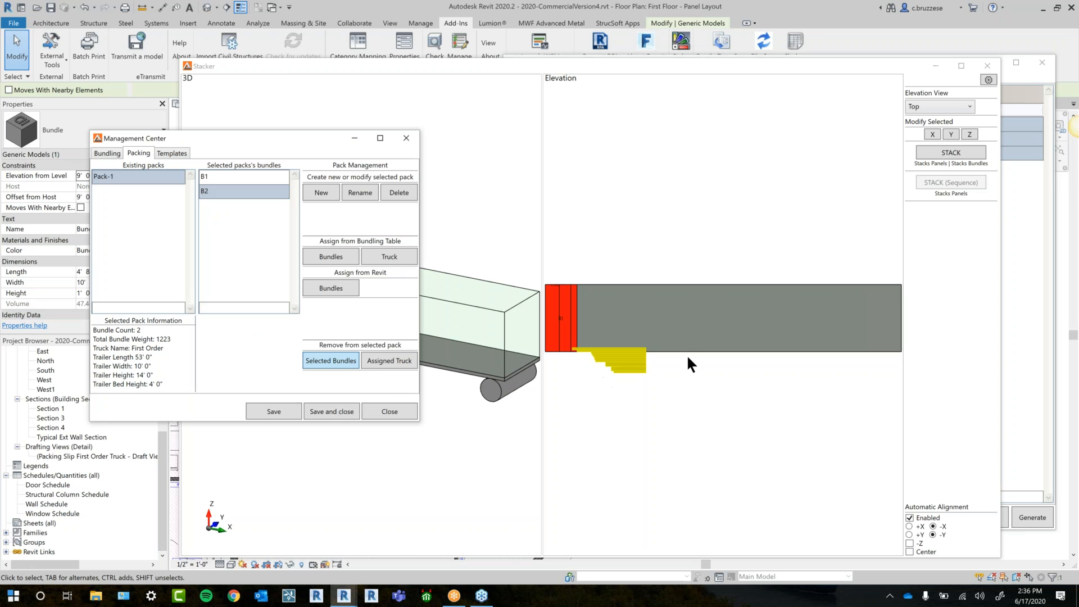
left_click(669, 223)
left_click(928, 106)
left_click(928, 121)
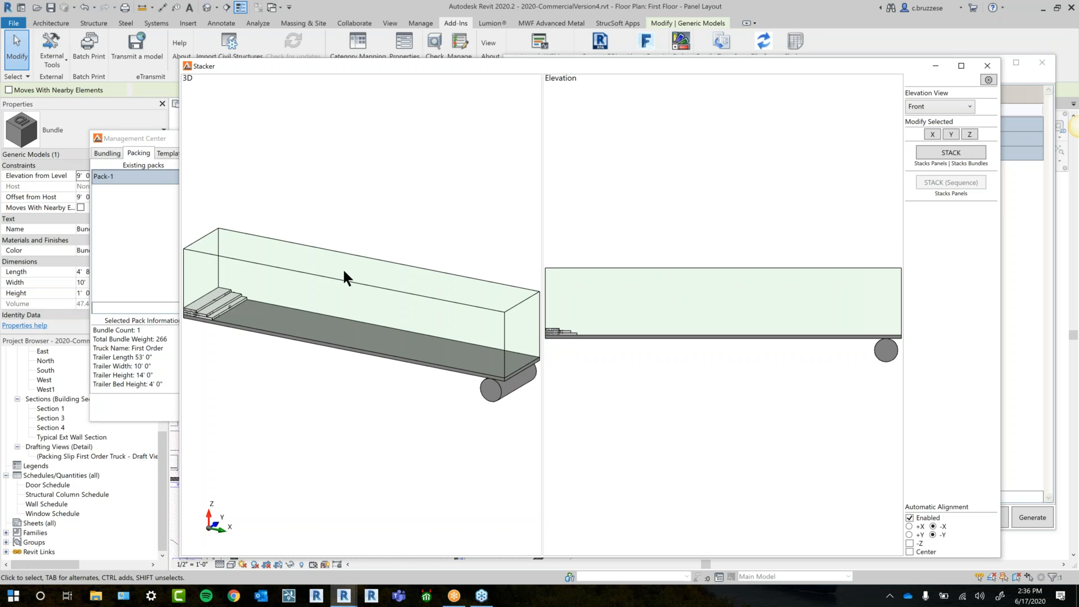
Check the existing bundles and Pack-1 in the Management Center, then save the packing changes and close it
left_click(122, 256)
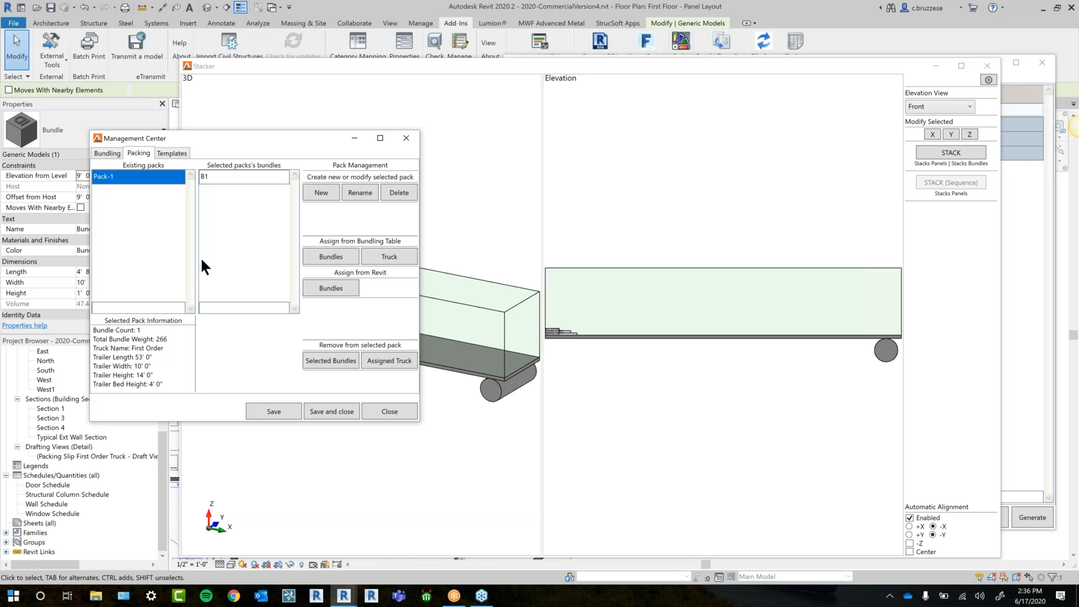
left_click(103, 156)
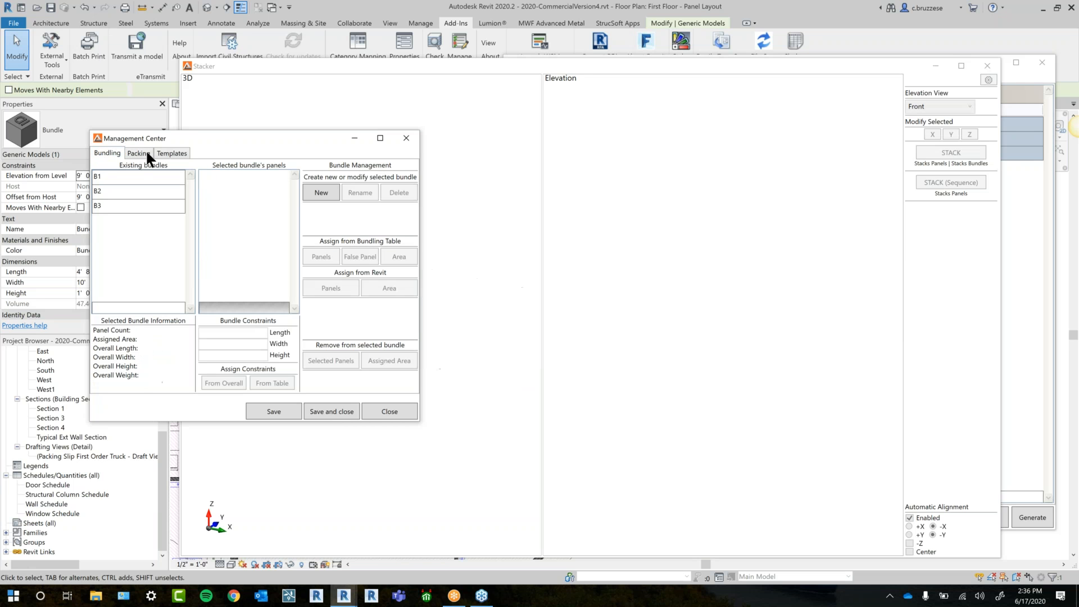
left_click(142, 151)
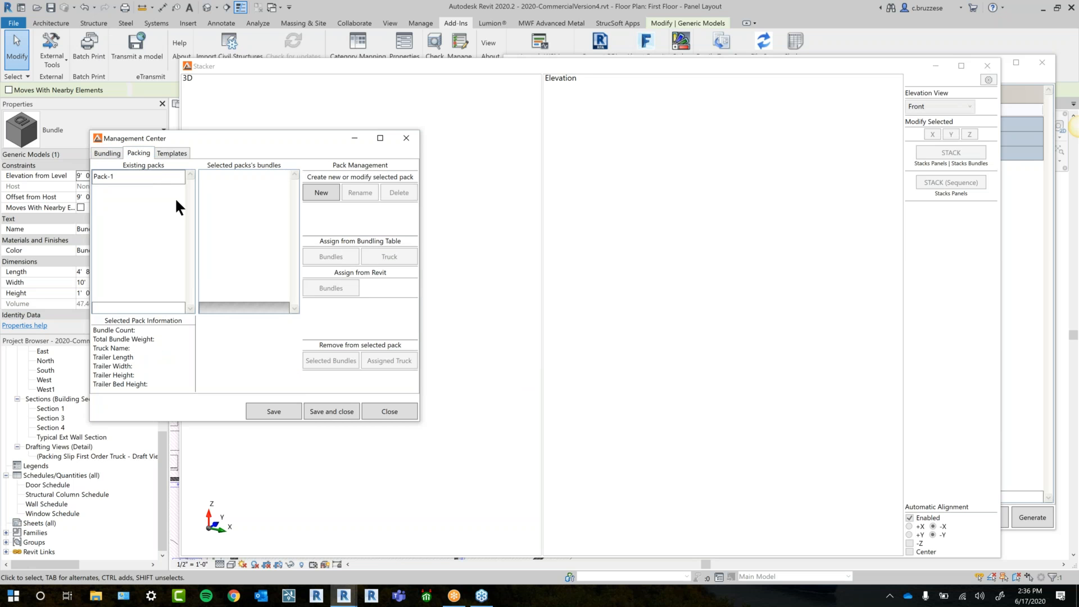
left_click(171, 180)
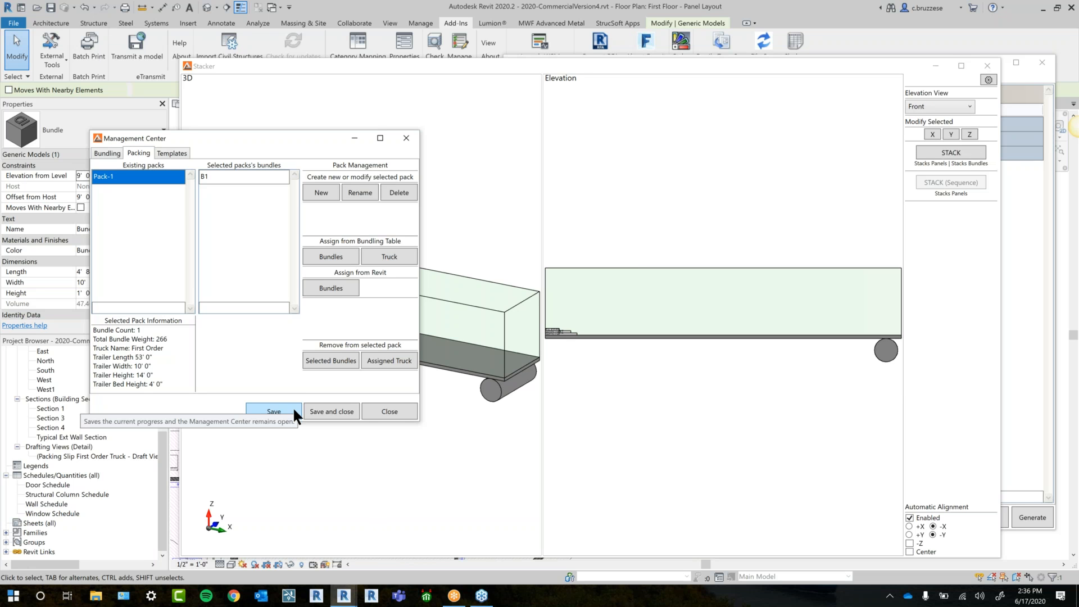
left_click(331, 411)
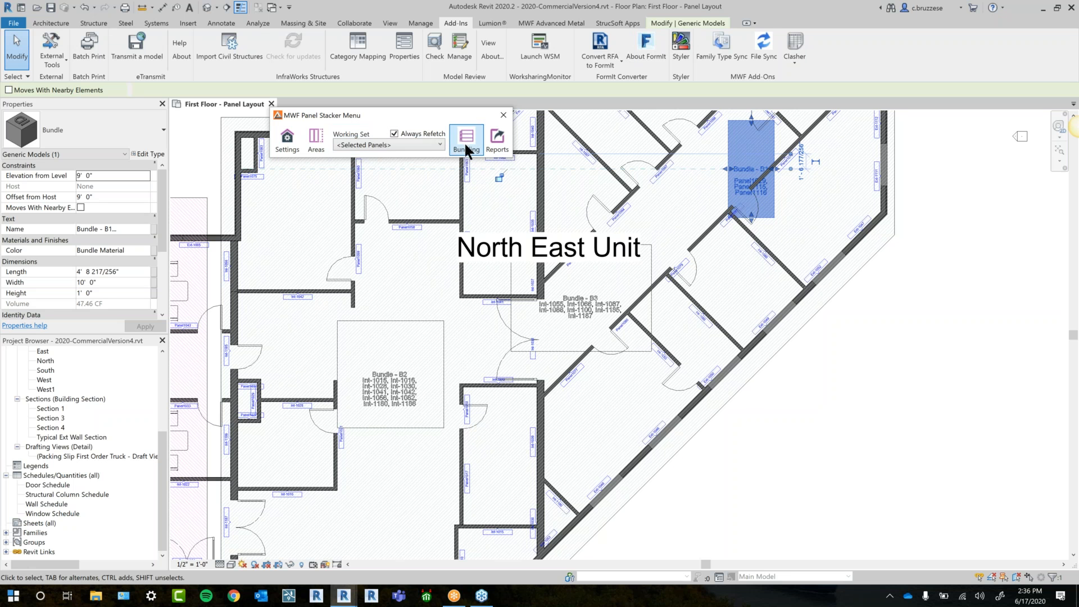
scroll(780, 281, "down", 1)
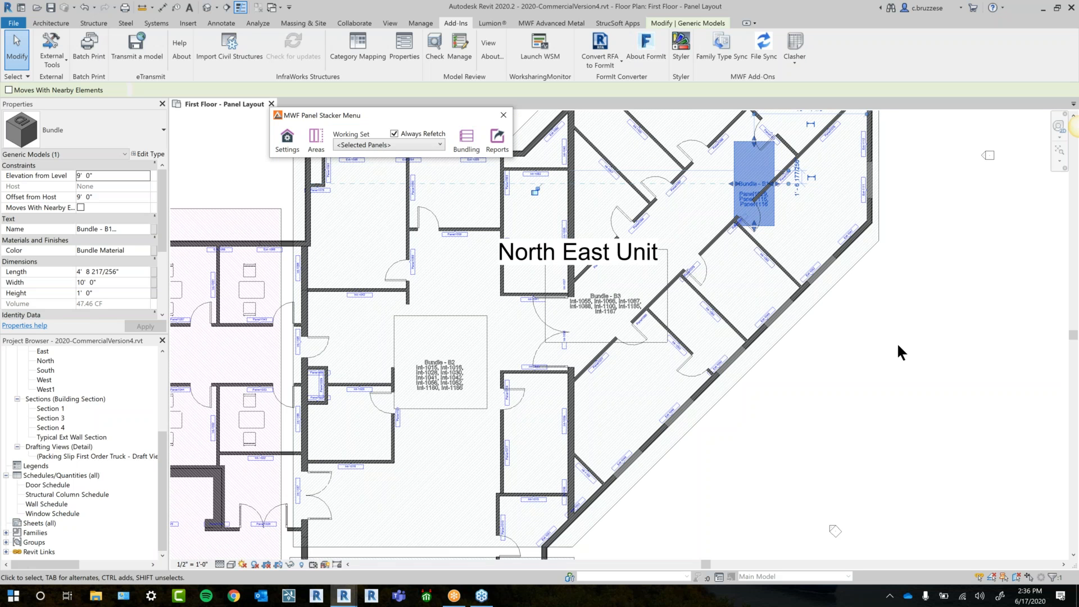
left_click(884, 325)
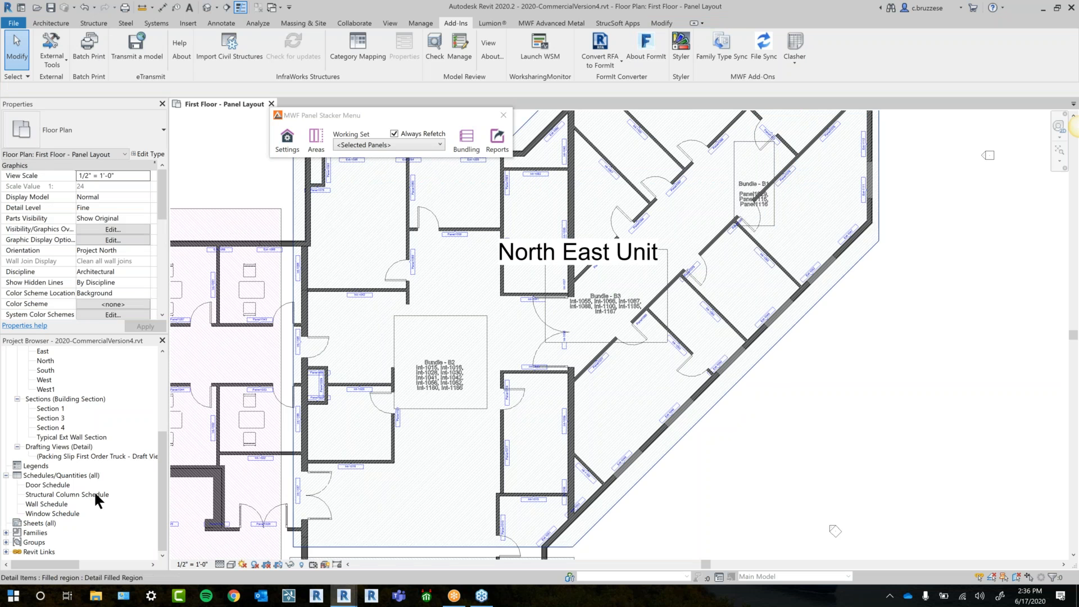
left_click(508, 128)
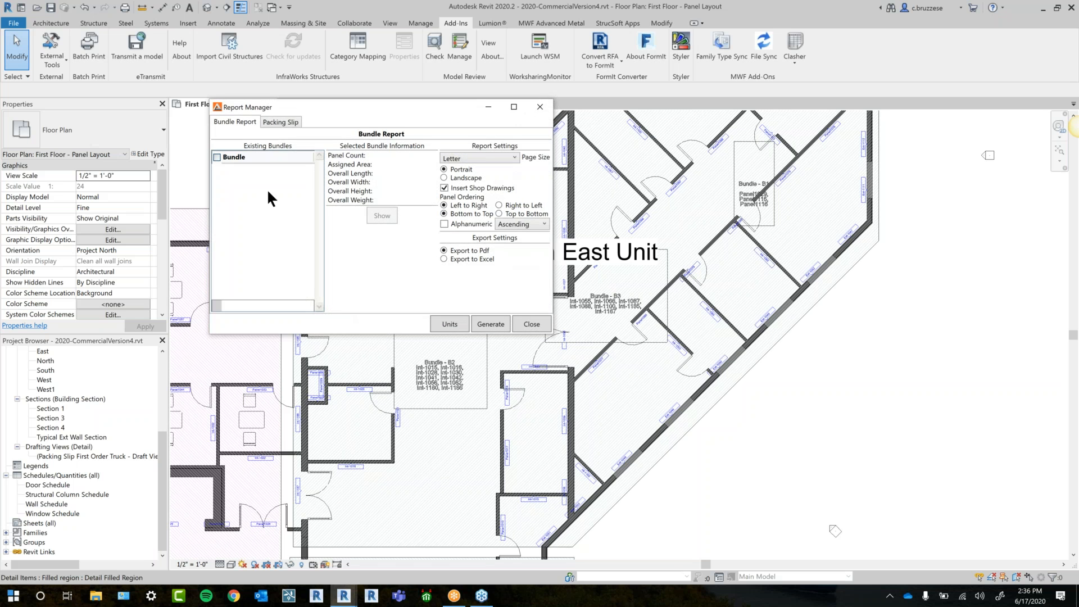
left_click(541, 107)
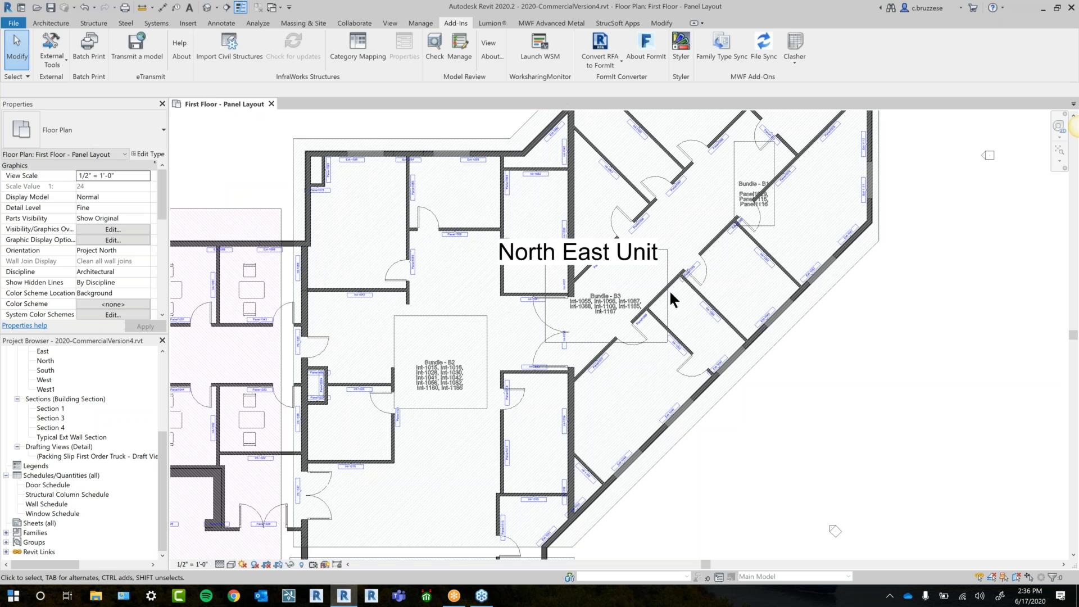
Relaunch the MWF Panel Stacker menu, set the working set to <All Panels> and open the Report Manager
left_click(51, 52)
left_click(40, 78)
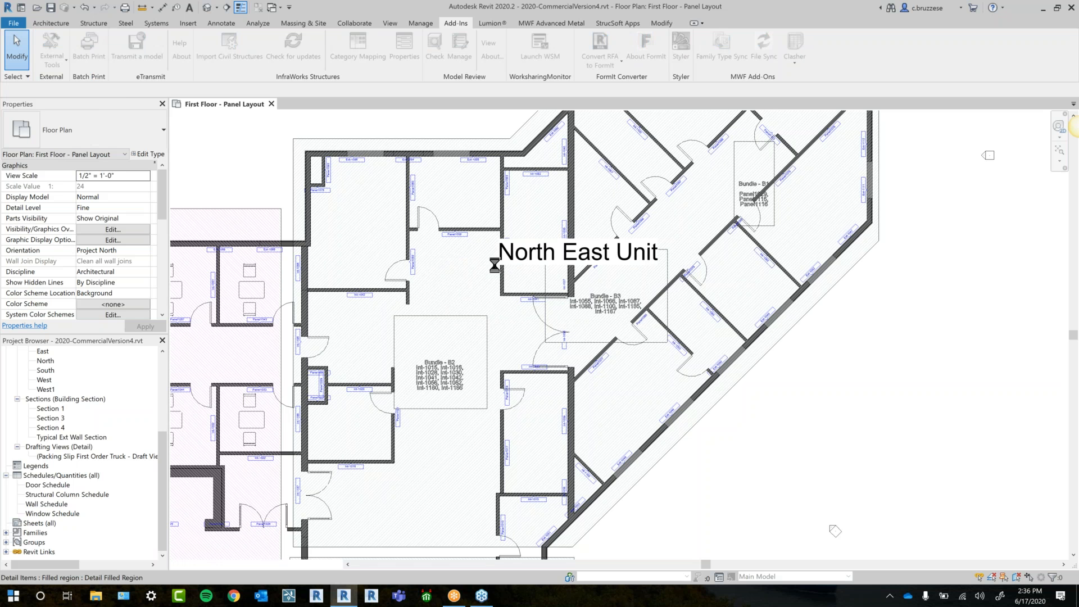
left_click(399, 144)
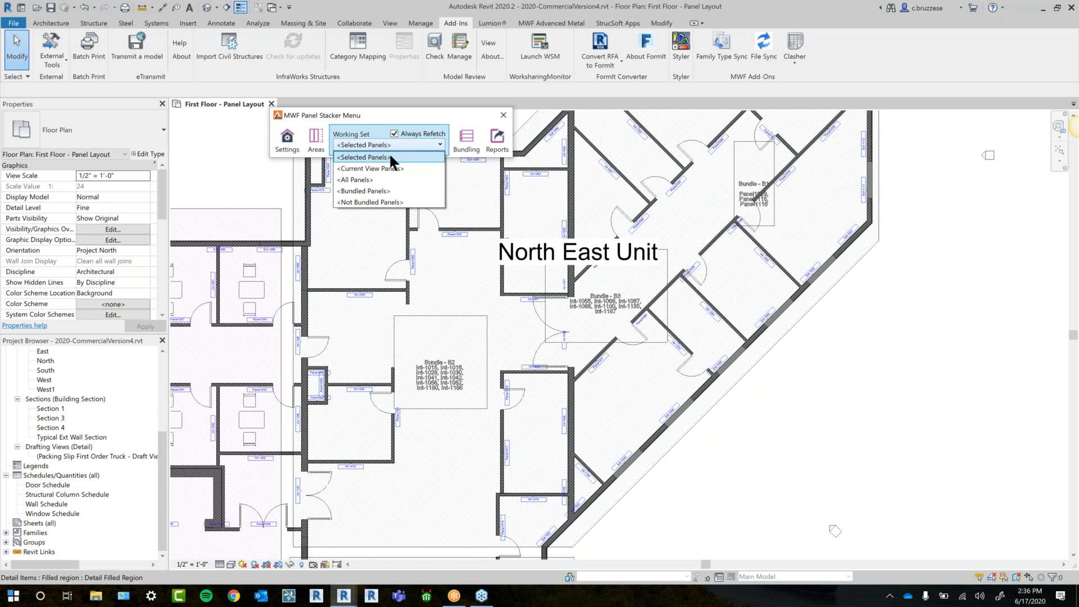
left_click(356, 179)
left_click(467, 141)
mouse_move(496, 140)
left_click(490, 162)
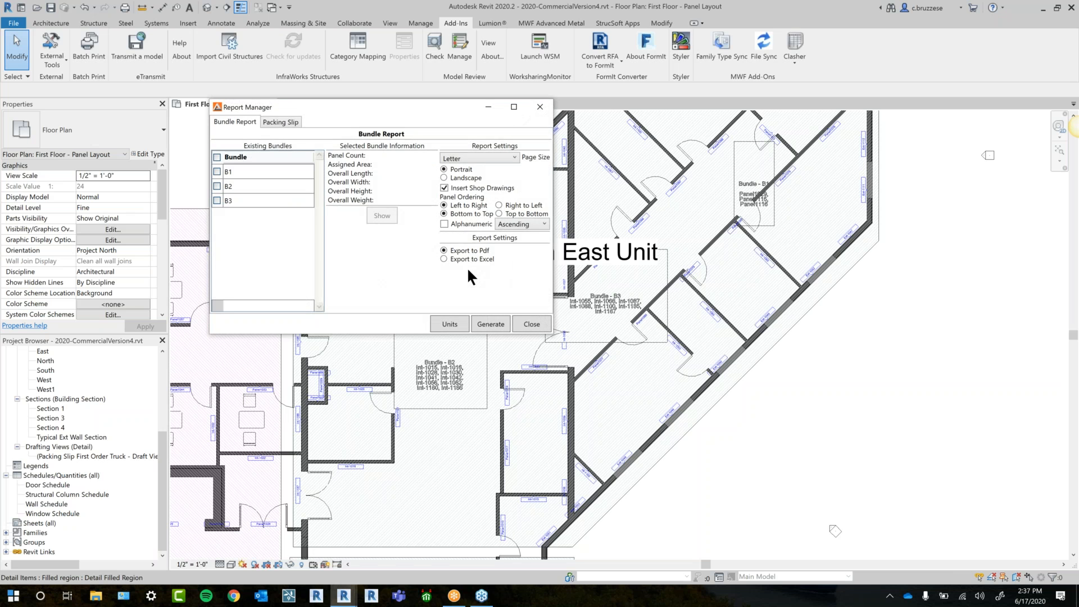
Generate a PDF bundle report for B1, B2 and B3, saving it as Report.pdf on the Desktop over the existing file
left_click(217, 172)
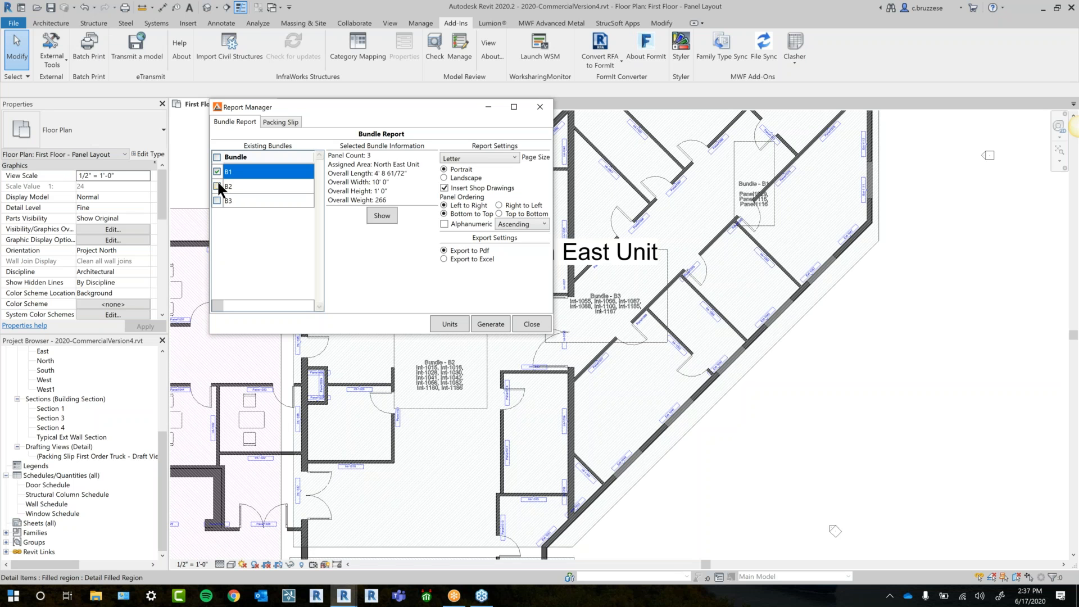
left_click(217, 185)
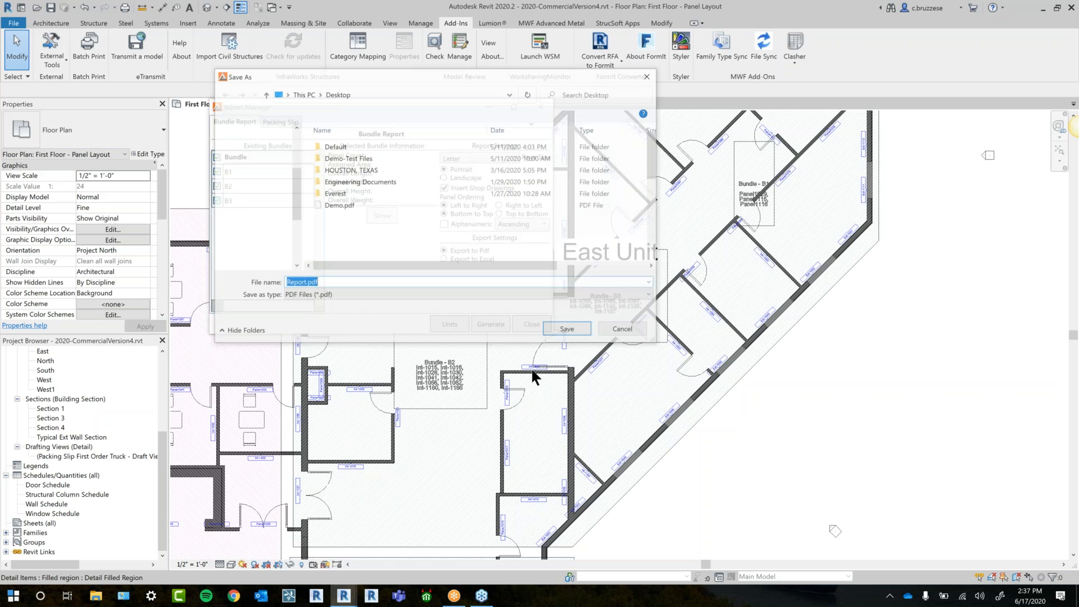
left_click(558, 325)
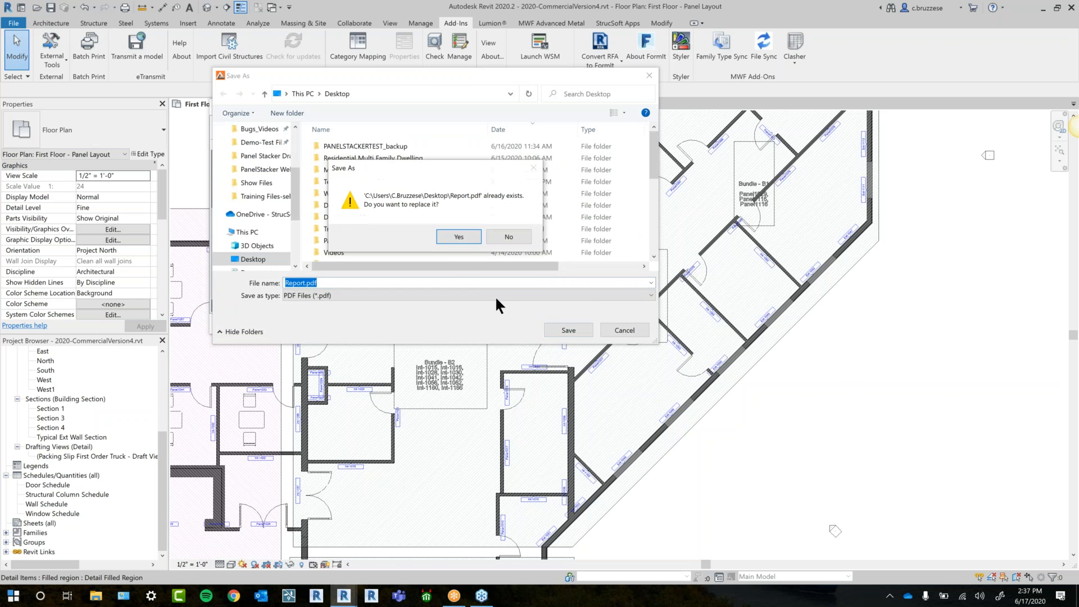
left_click(465, 238)
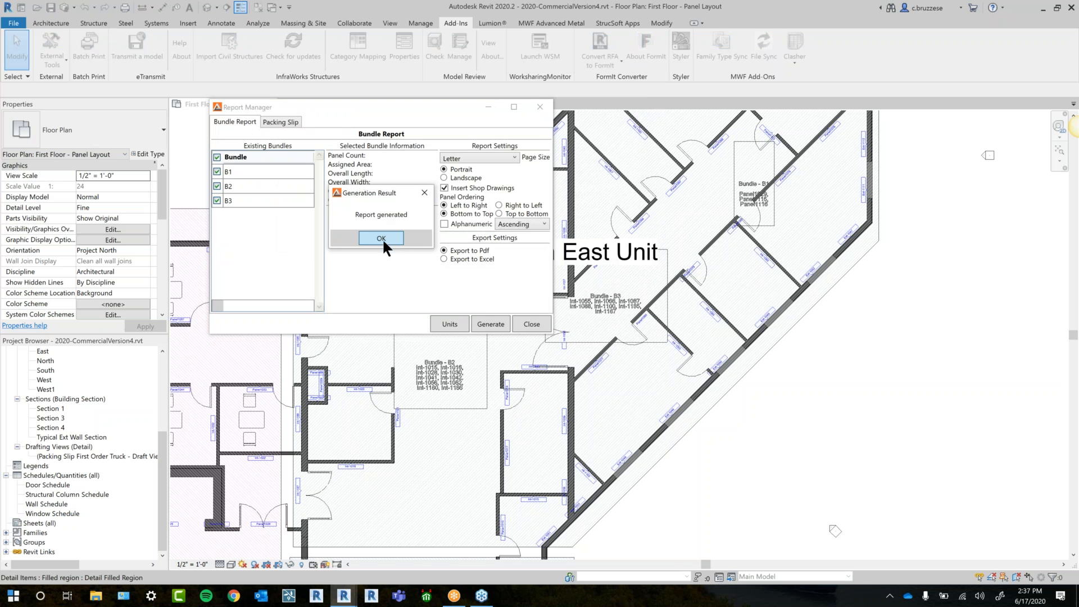
left_click(382, 238)
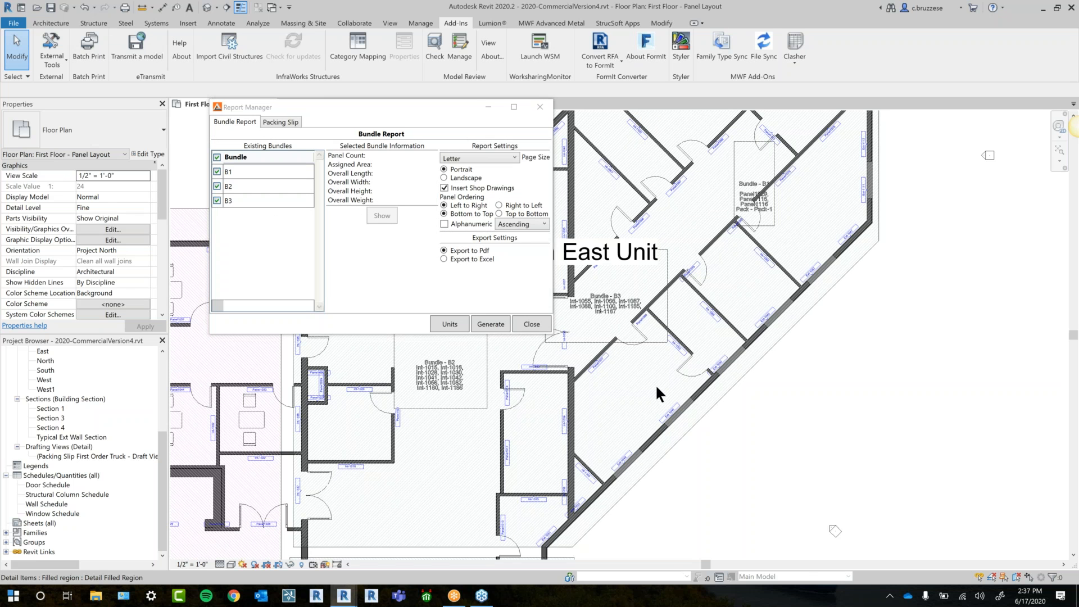
Open Report.pdf beside the Report Manager and examine the bundle summaries, wall panel tables and panel shop drawings for B1 and B2
key("super+e")
left_click(409, 469)
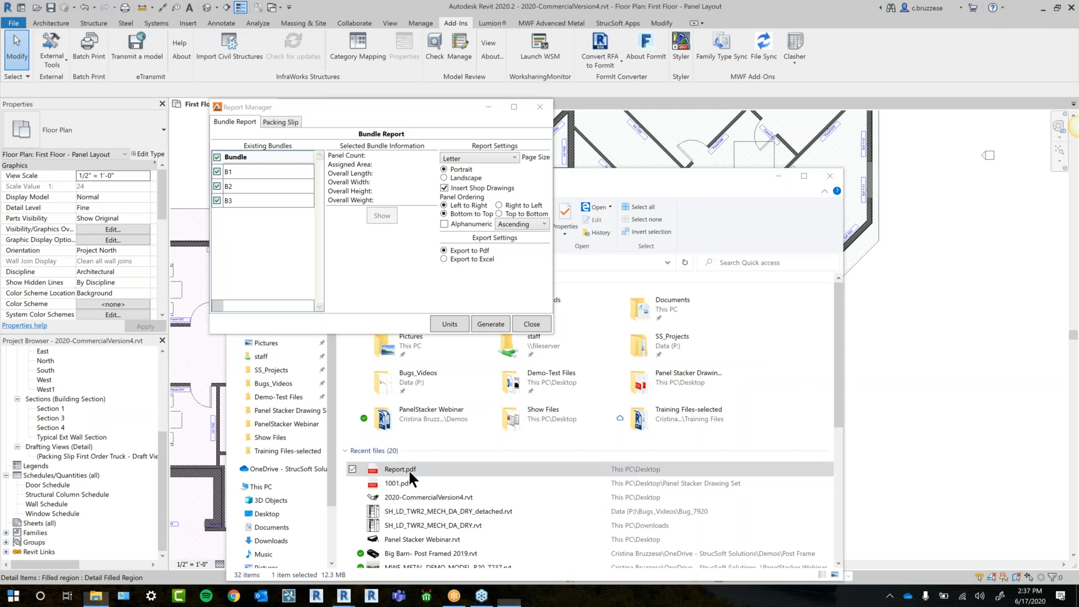
double_click(409, 470)
left_click_drag(433, 118, 281, 94)
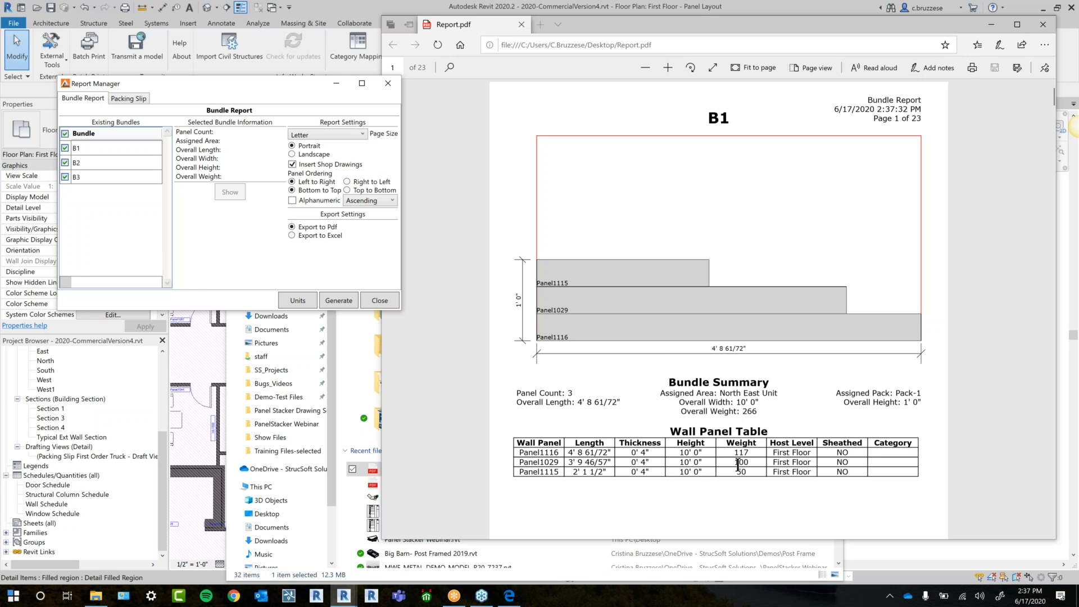
scroll(774, 227, "down", 10)
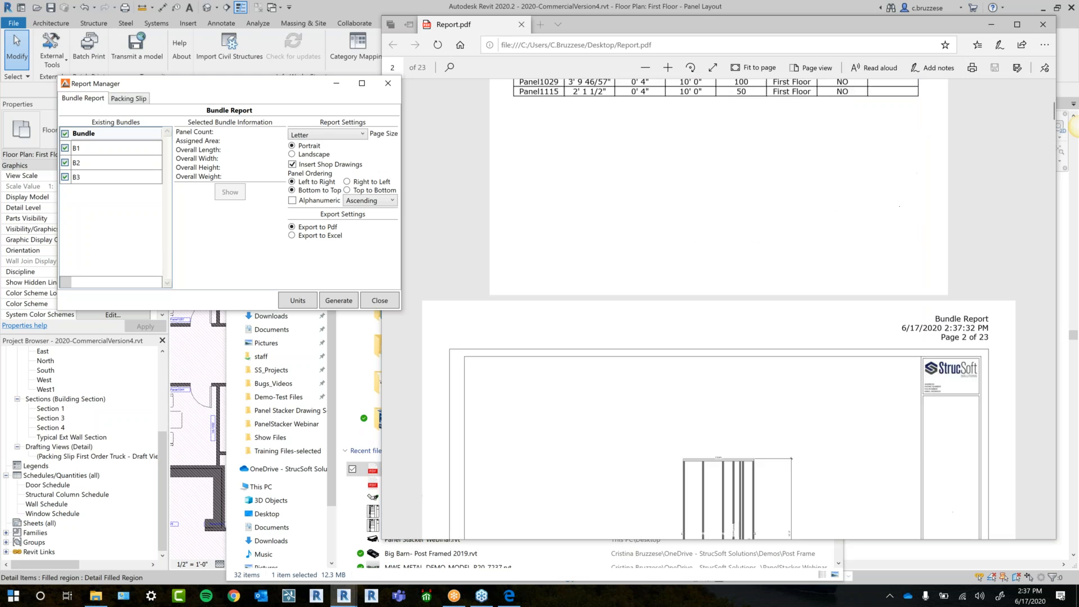
scroll(763, 209, "down", 15)
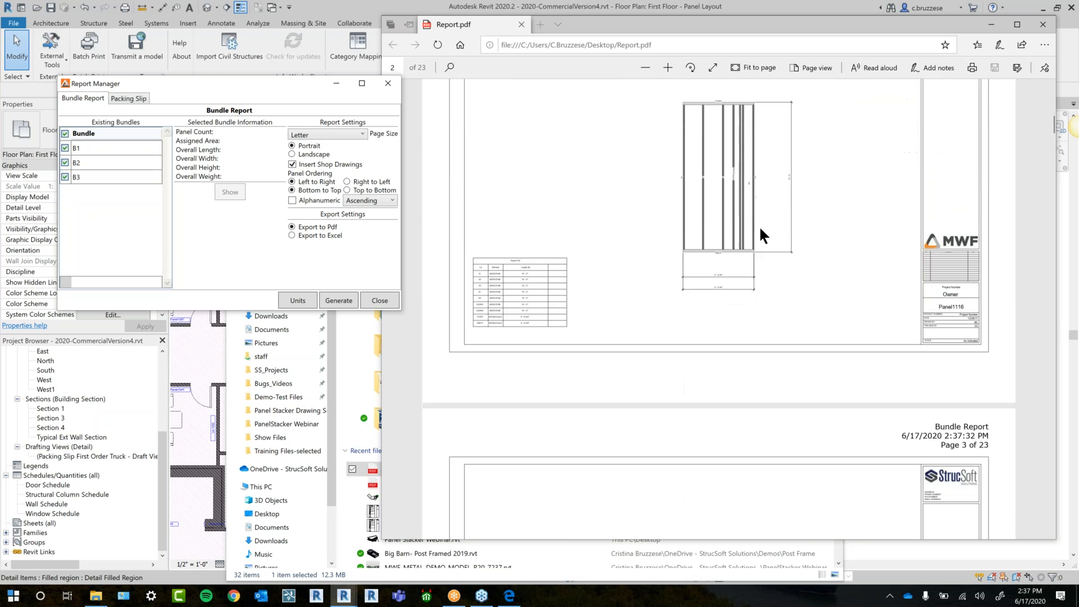
scroll(761, 228, "down", 10)
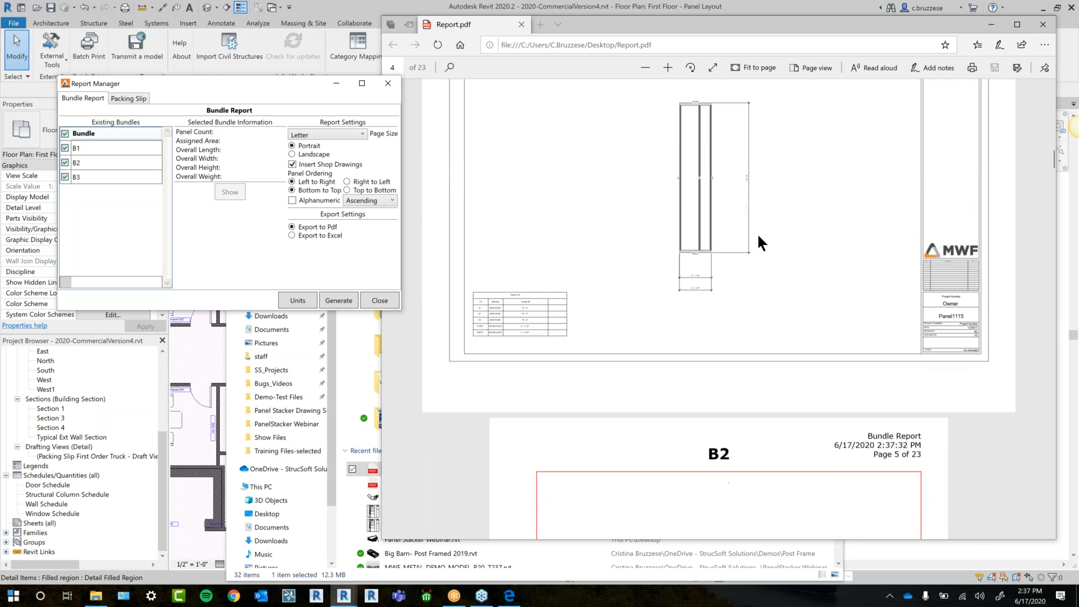
scroll(768, 299, "down", 20)
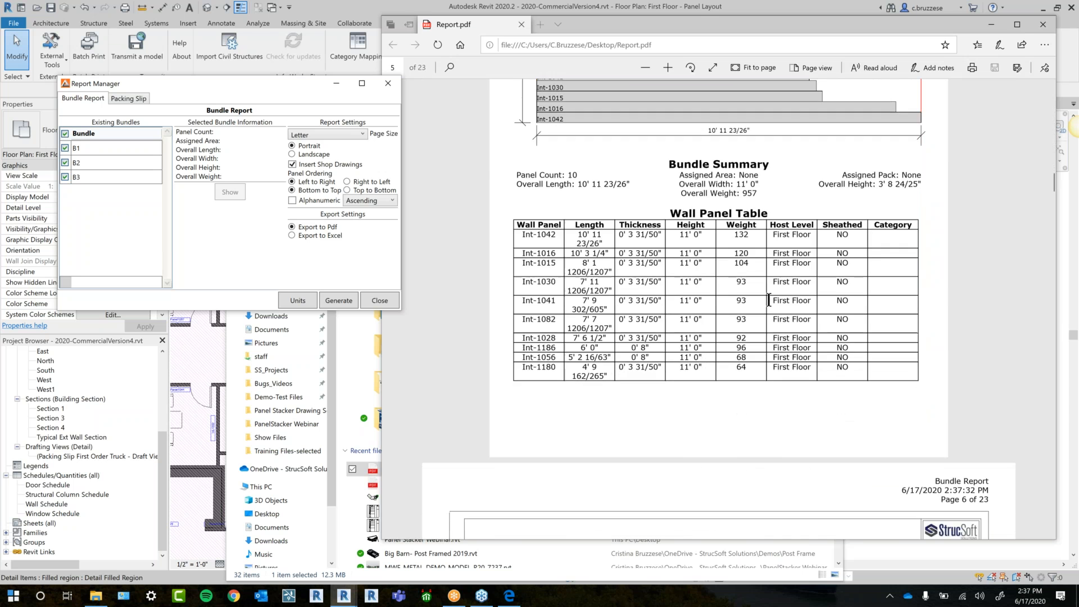
scroll(769, 304, "down", 20)
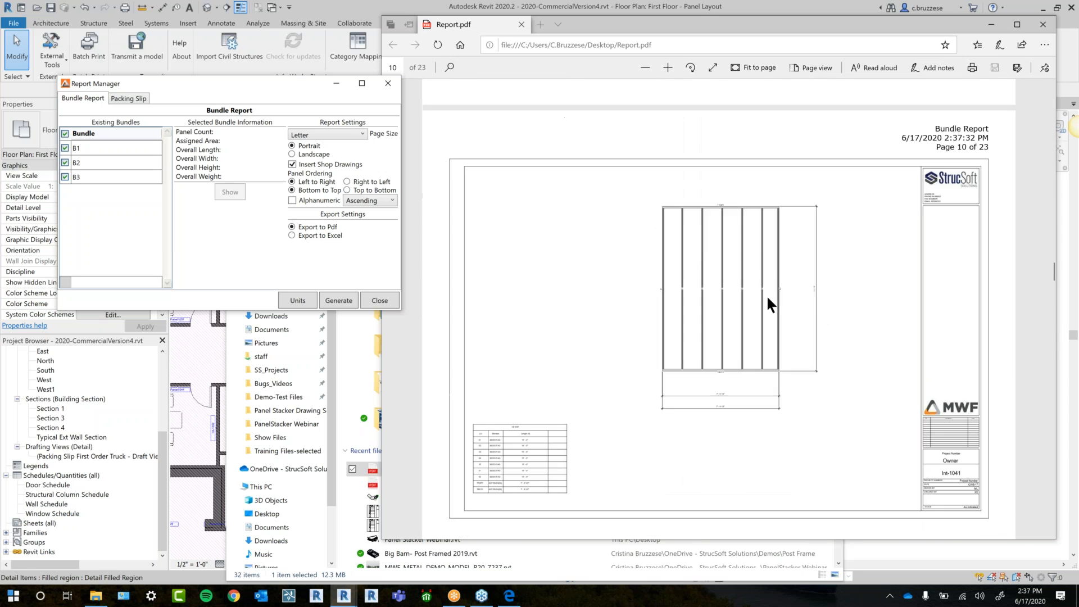
Look through the rest of Report.pdf to the B3 bundle summary, then close the PDF and the file browser window
scroll(769, 303, "down", 10)
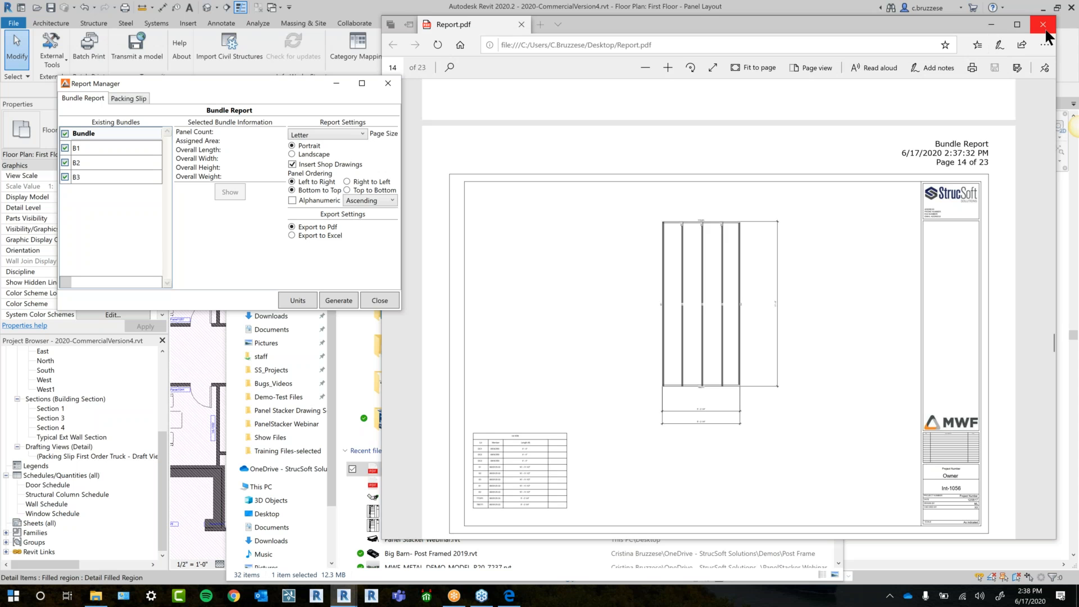
scroll(965, 155, "down", 10)
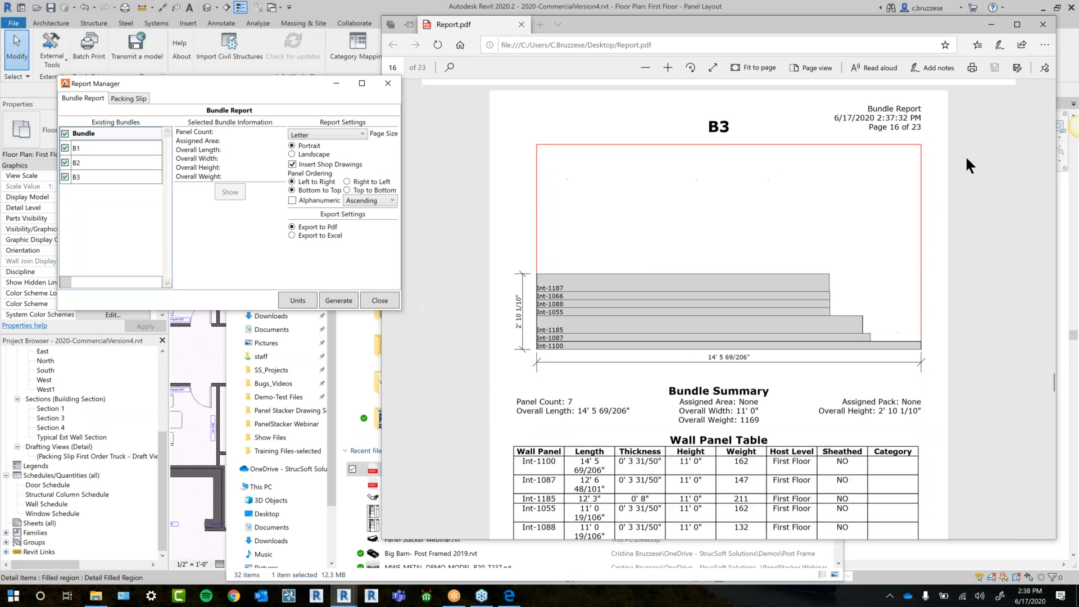
left_click(1053, 27)
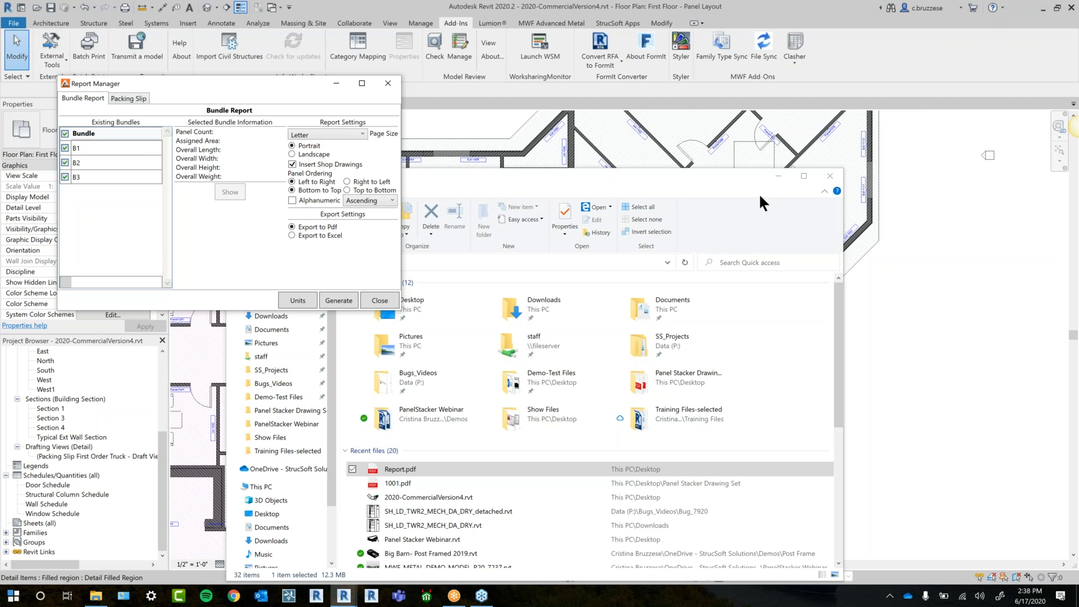
left_click(827, 178)
left_click_drag(233, 83, 379, 98)
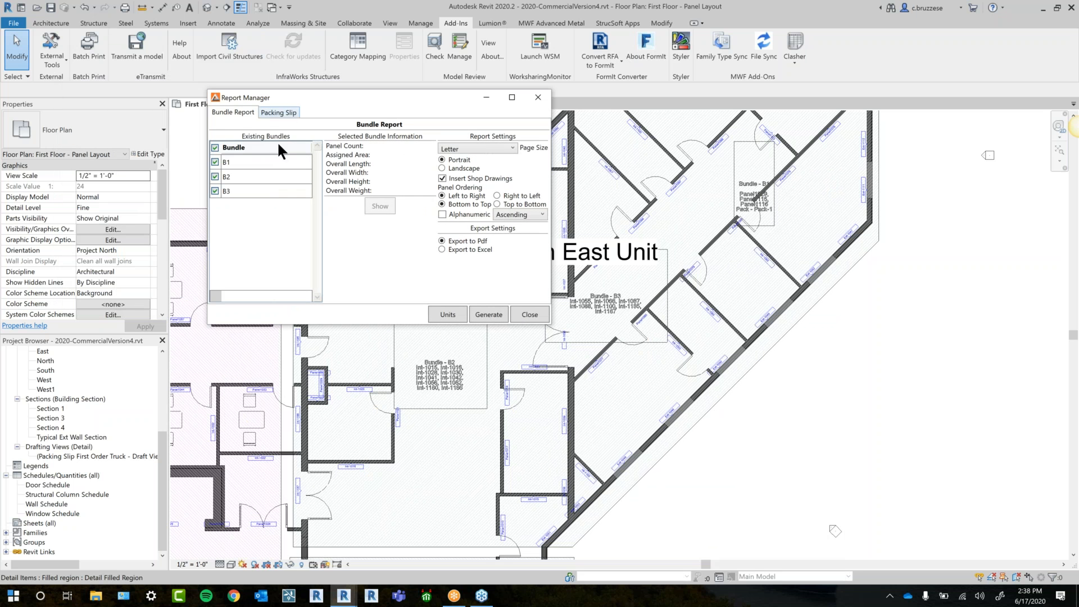
Include Pack-1 in the packing slip report and preview its truck loading in 3D
left_click(279, 112)
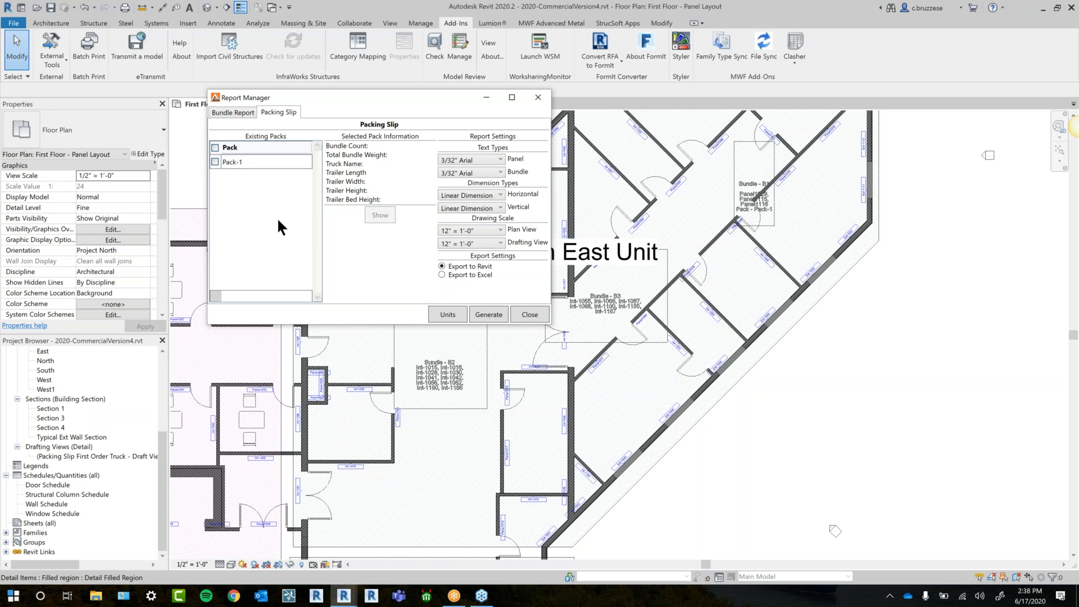
left_click(215, 161)
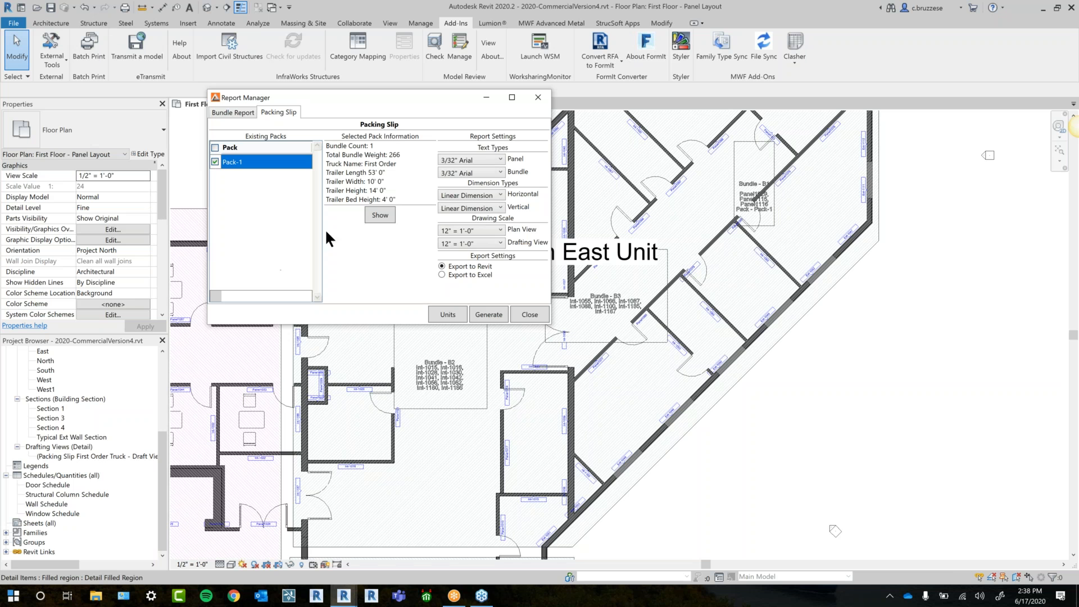
left_click(375, 216)
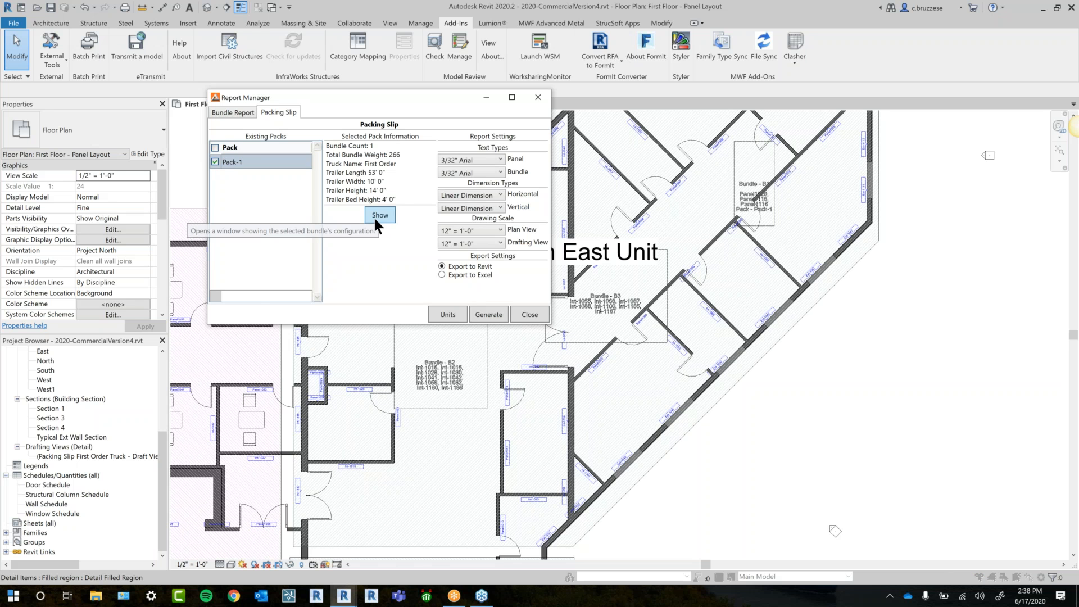
left_click(373, 216)
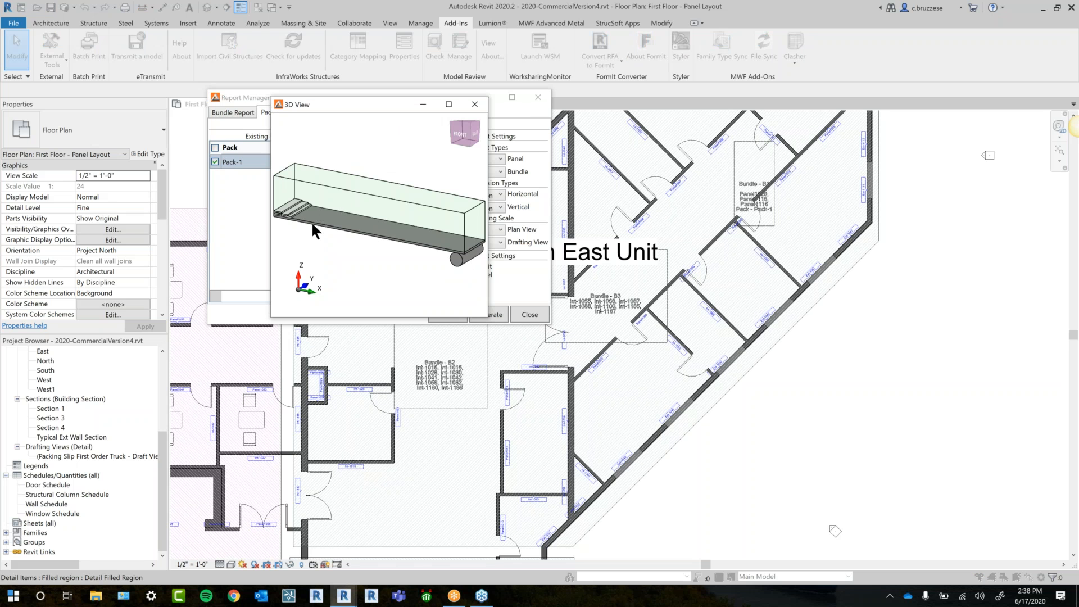
left_click(471, 109)
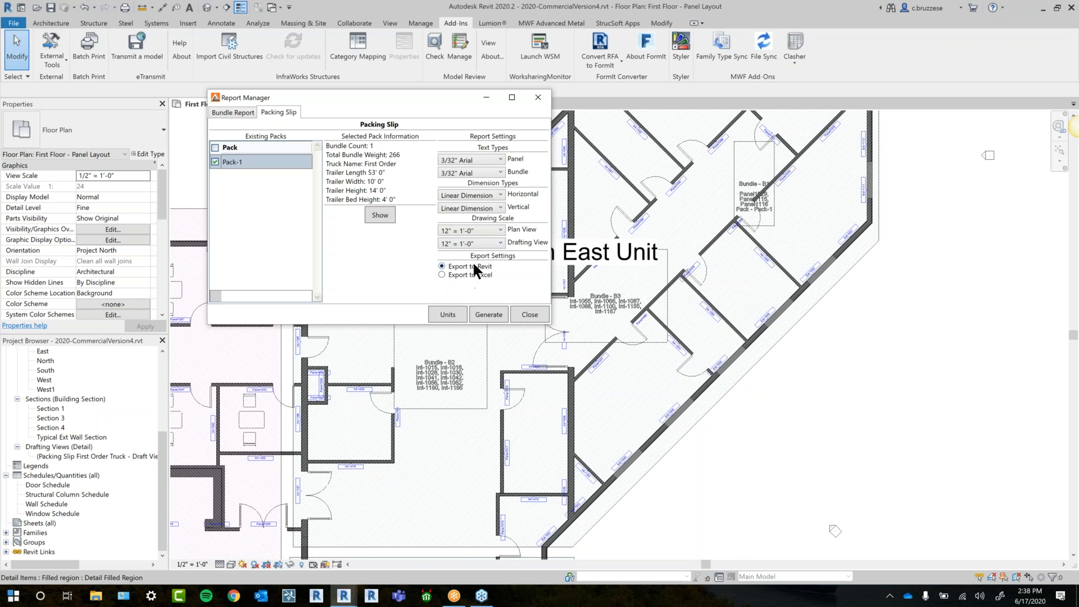
Set the packing slip's plan view and drafting view scales to 3/8" = 1'-0" and review the text and dimension types
left_click(482, 231)
left_click(464, 320)
left_click(478, 243)
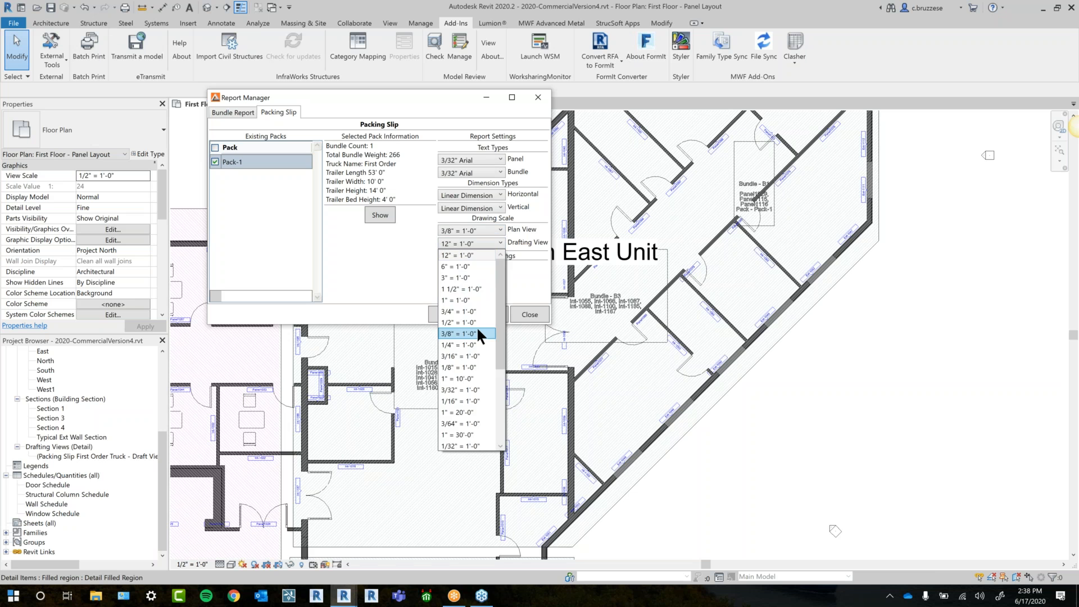
left_click(477, 331)
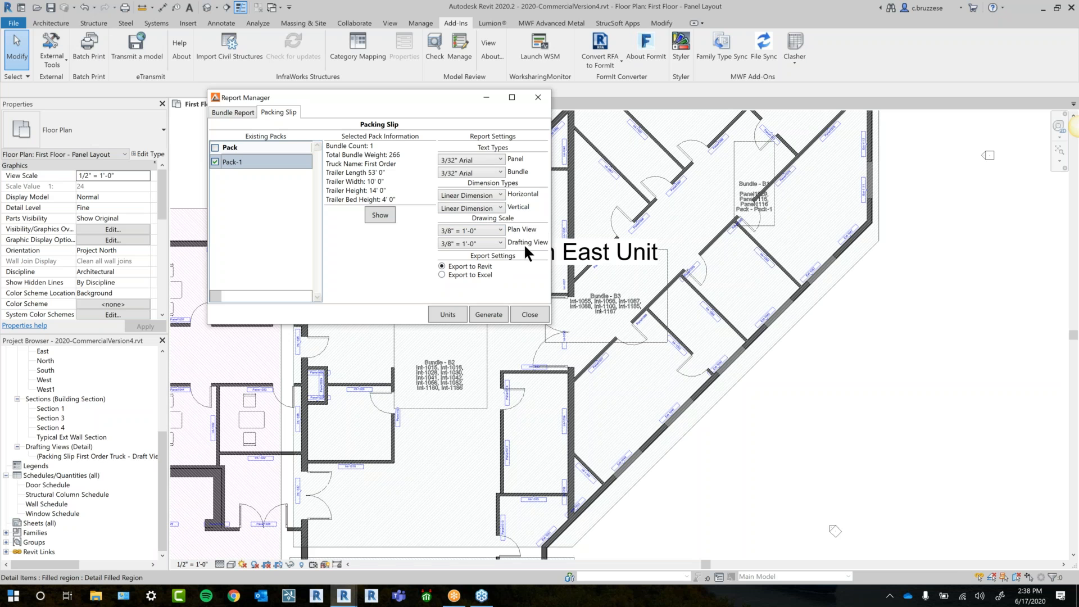
left_click(495, 162)
left_click(494, 172)
left_click(479, 194)
left_click(472, 204)
Generate the Pack-1 packing slip in Revit, with the First Floor - Panel Layout view as the one to duplicate
left_click(494, 315)
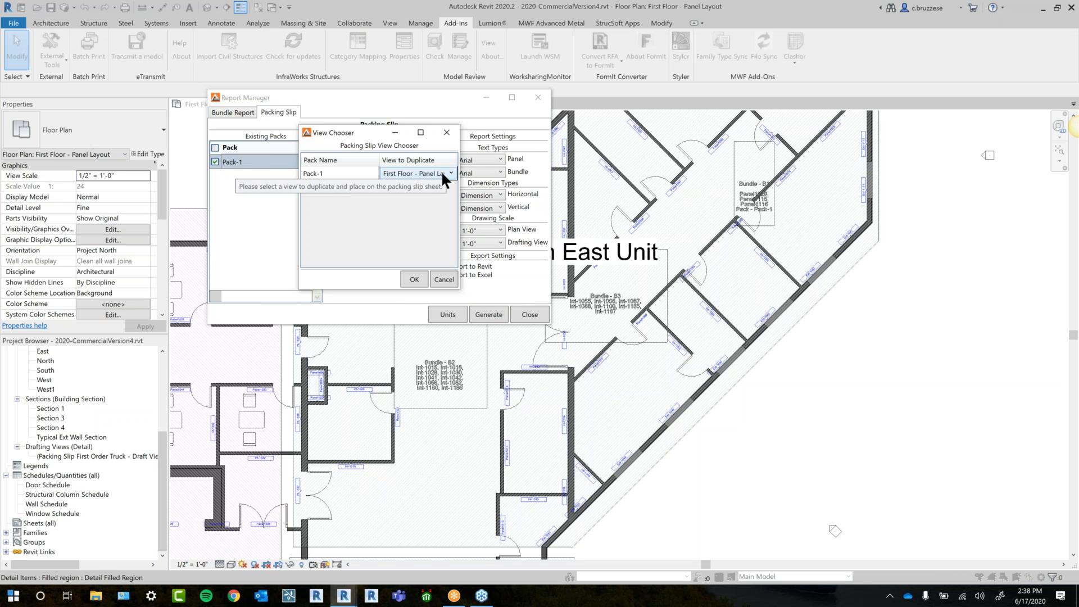
left_click(434, 172)
left_click(435, 172)
left_click(421, 182)
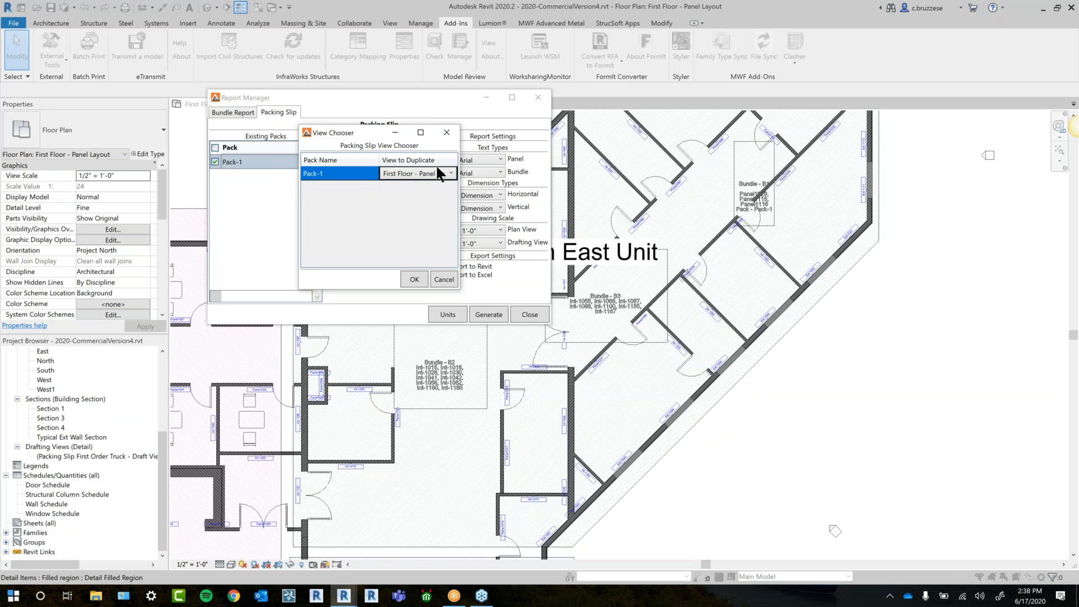
left_click(414, 280)
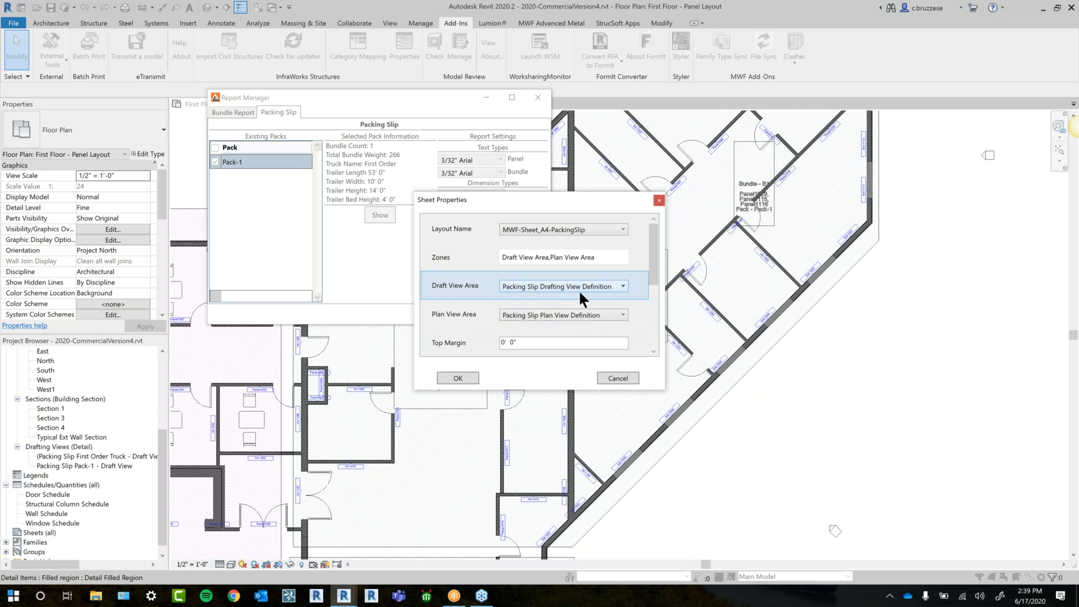
Accept the MWF-Sheet_A4-PackingSlip layout with its drafting and plan view definitions, finish generating the slip and close the Report Manager
left_click(561, 315)
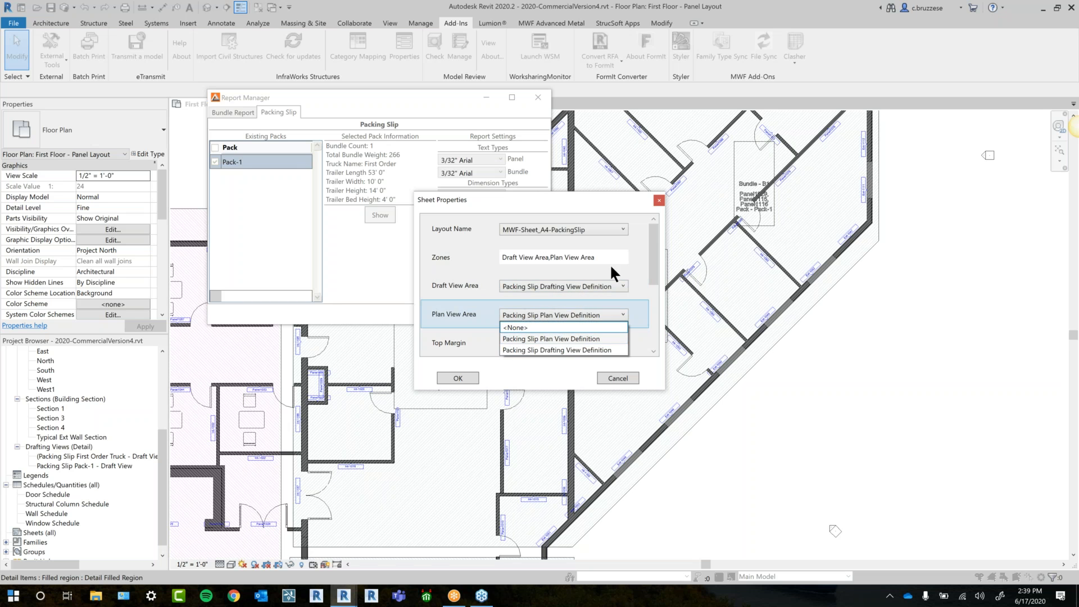
left_click(613, 241)
left_click(608, 231)
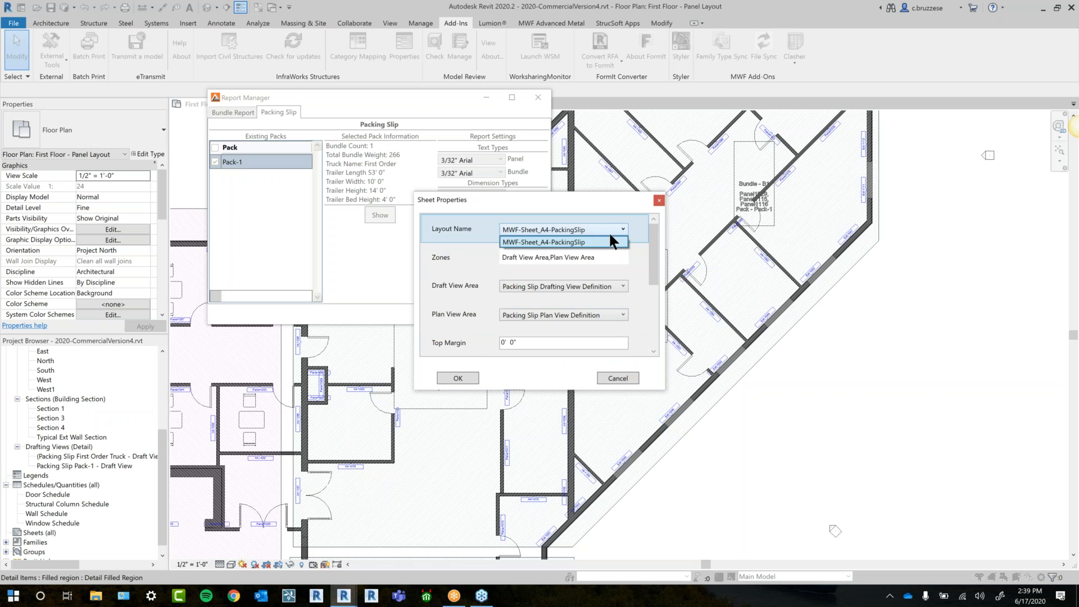
left_click(605, 198)
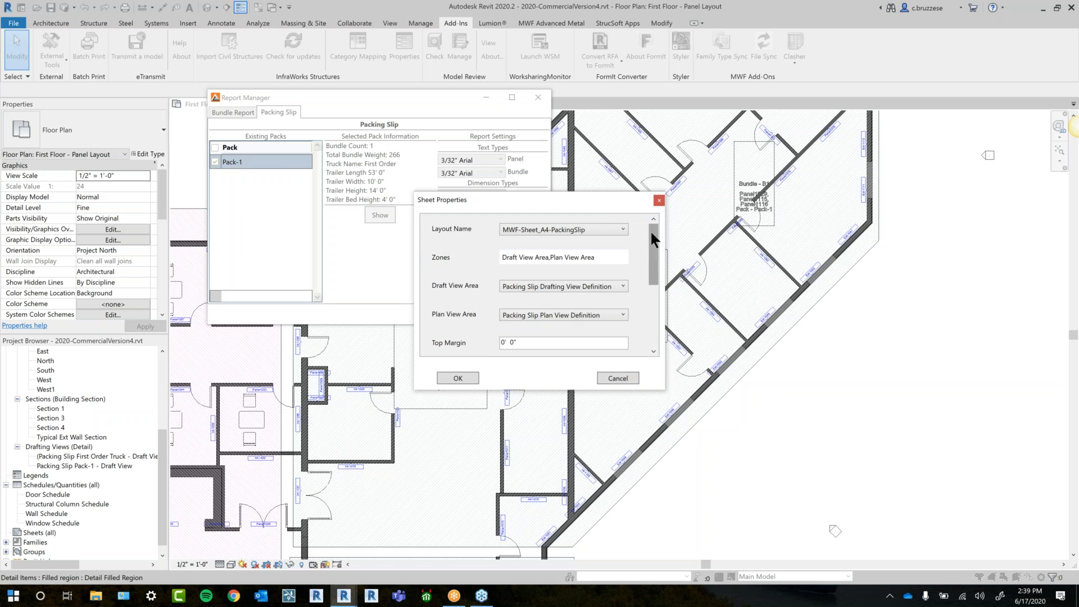
left_click(469, 376)
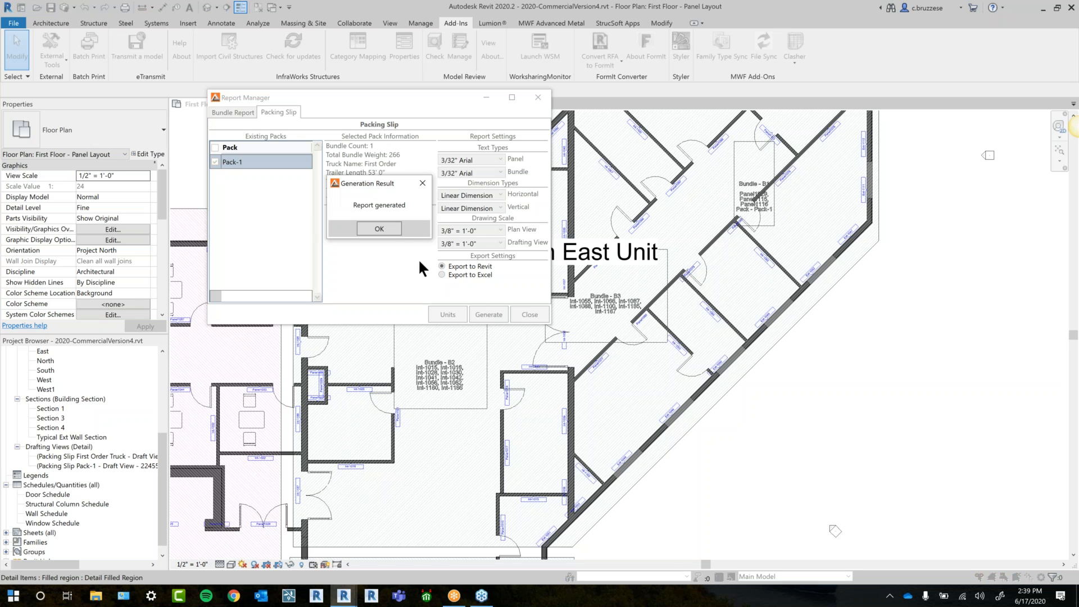
left_click(379, 231)
left_click(538, 308)
Open the generated packing slip sheet Int-1160 and dismiss the save reminder
scroll(15, 493, "down", 1)
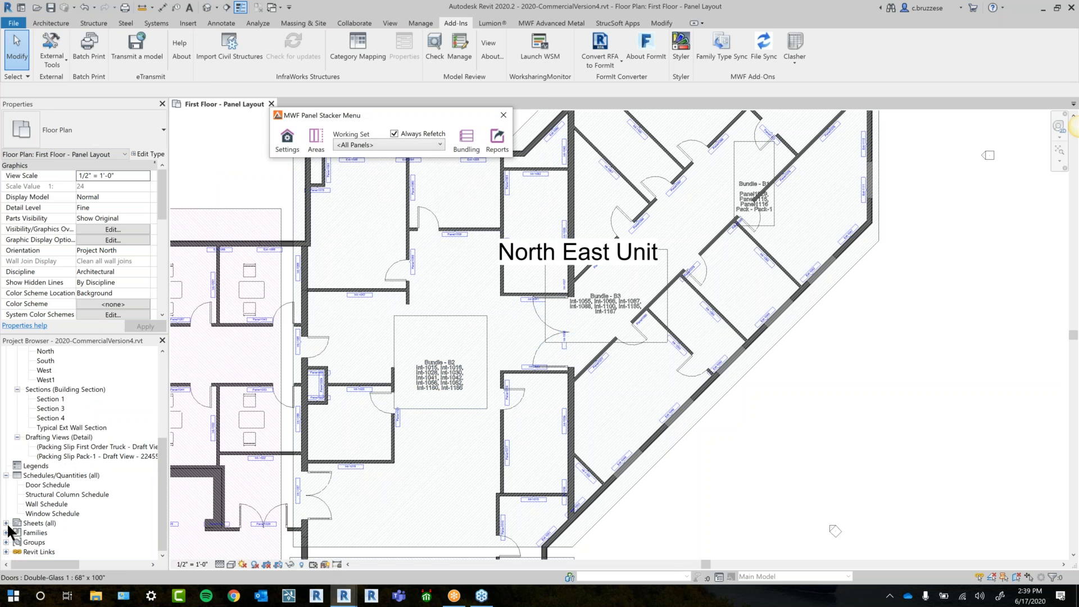
left_click(5, 523)
left_click(37, 533)
double_click(37, 532)
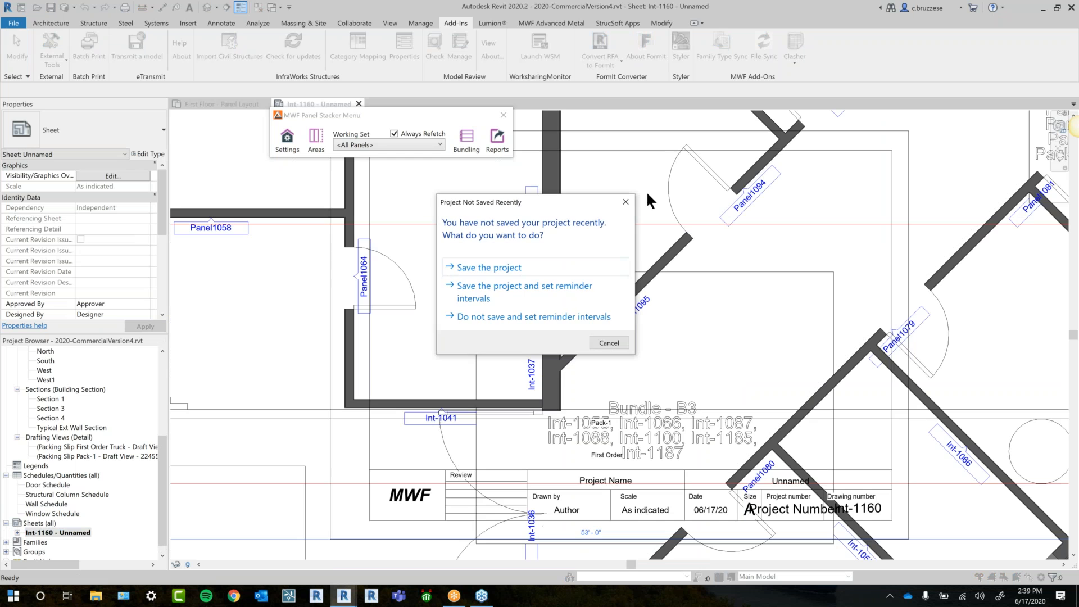
left_click(619, 203)
Move the floor plan viewport down and left of the title block, and the truck drafting viewport directly below it
scroll(591, 244, "down", 3)
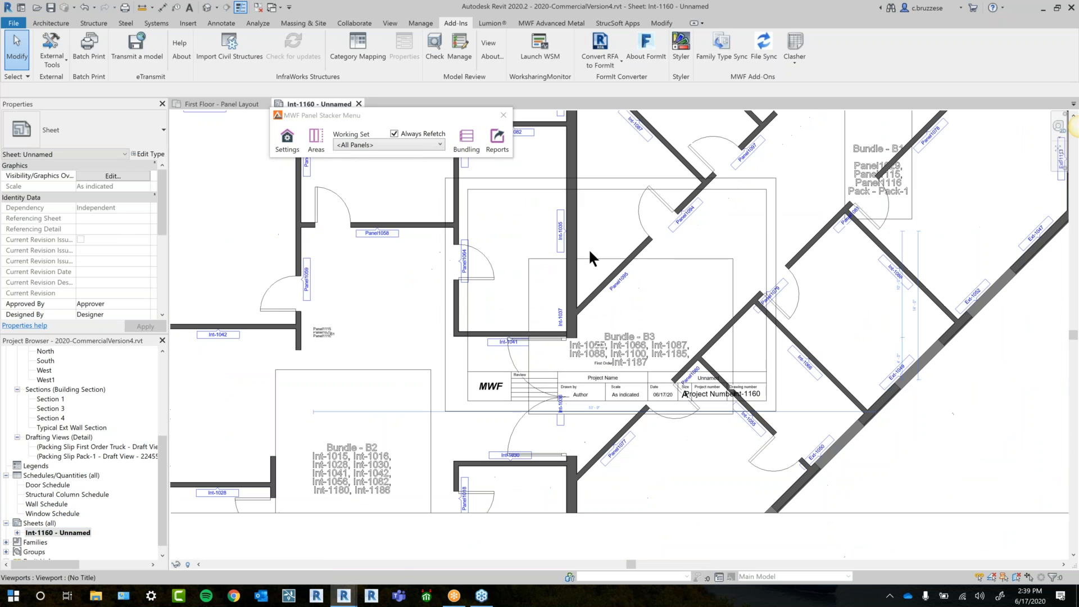
scroll(588, 248, "down", 4)
left_click(757, 179)
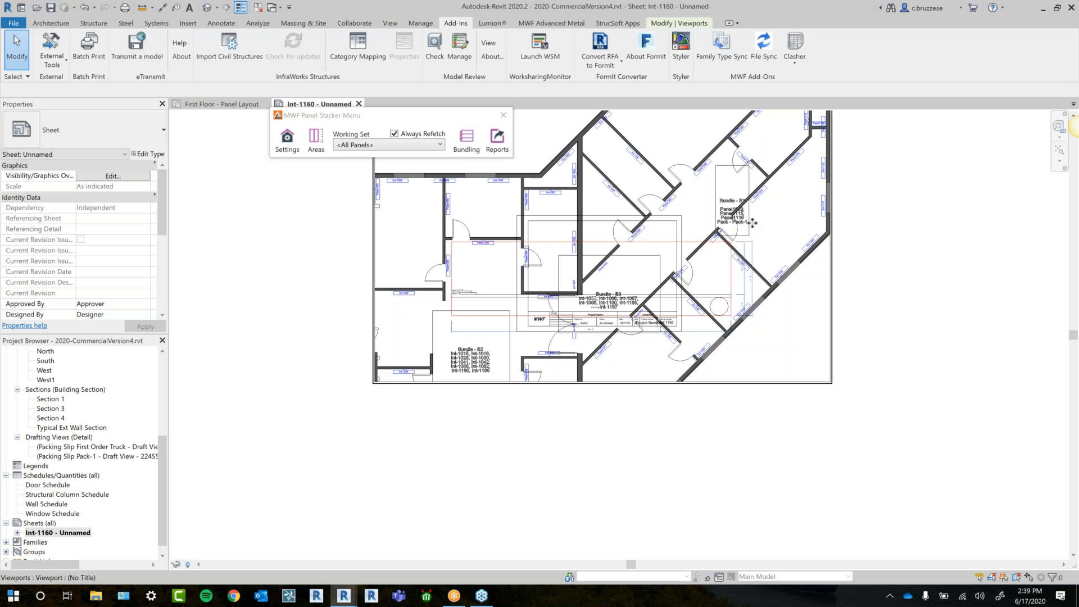
scroll(754, 220, "down", 1)
left_click_drag(757, 186, 518, 357)
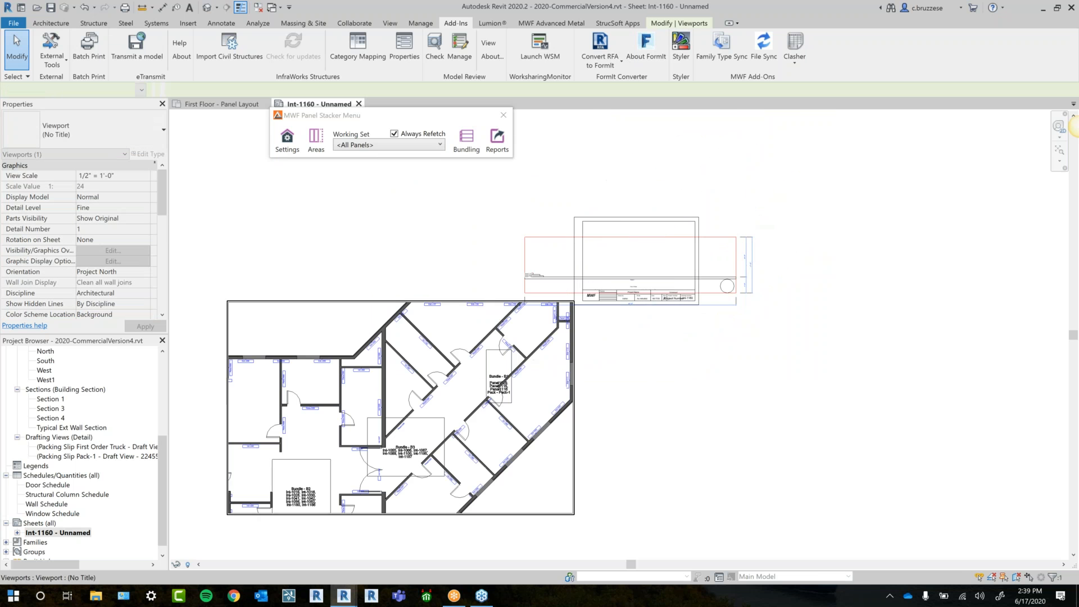
left_click(648, 296)
left_click_drag(737, 270, 804, 344)
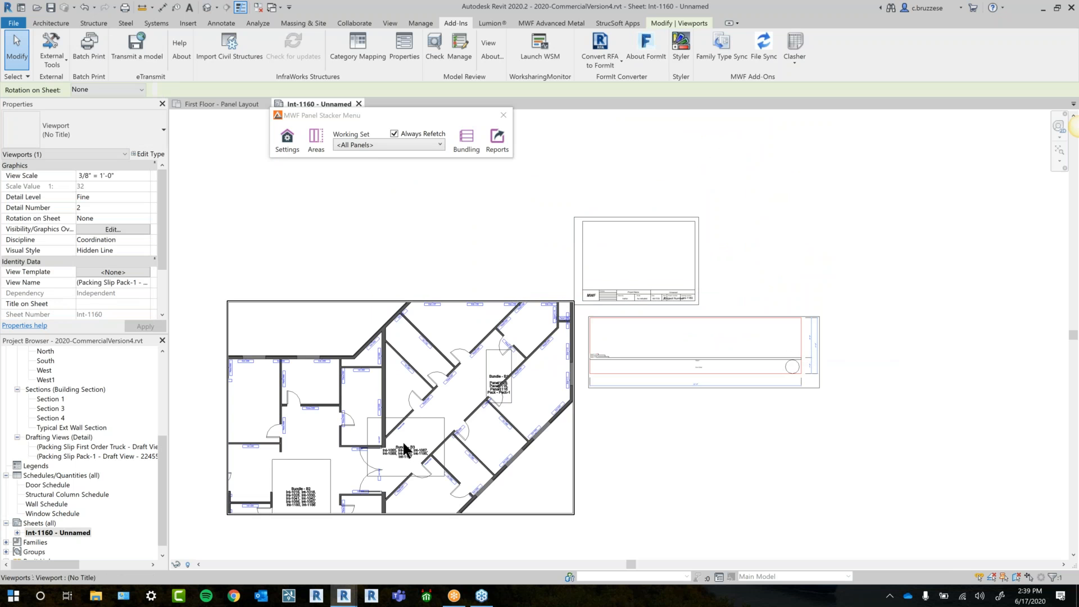
Set the floor plan viewport's view scale to 3/8" = 1'-0" and move it beside the title block's left edge
left_click(312, 413)
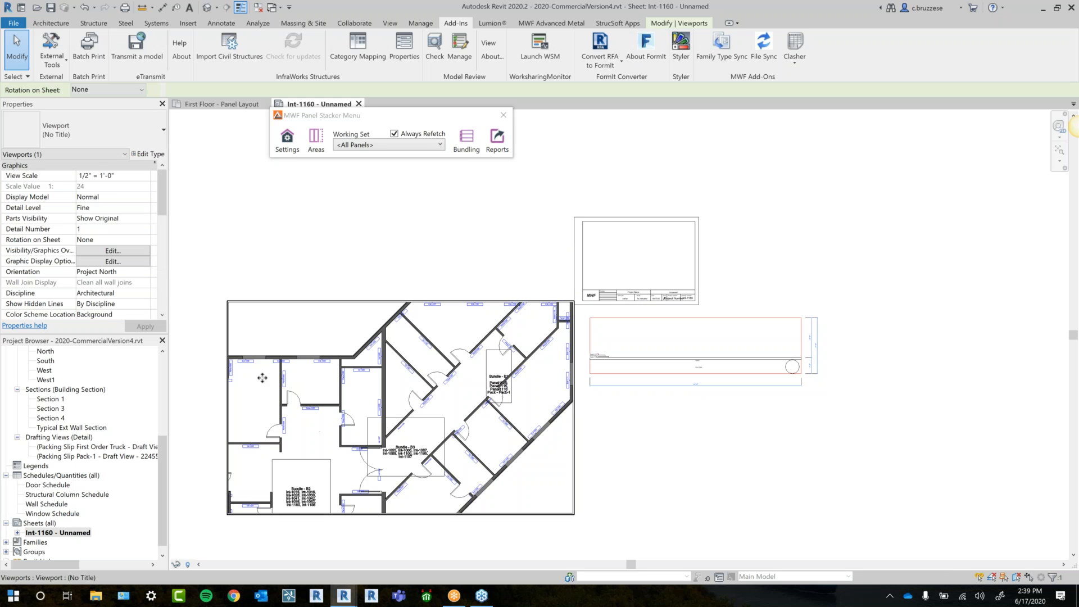
left_click(145, 176)
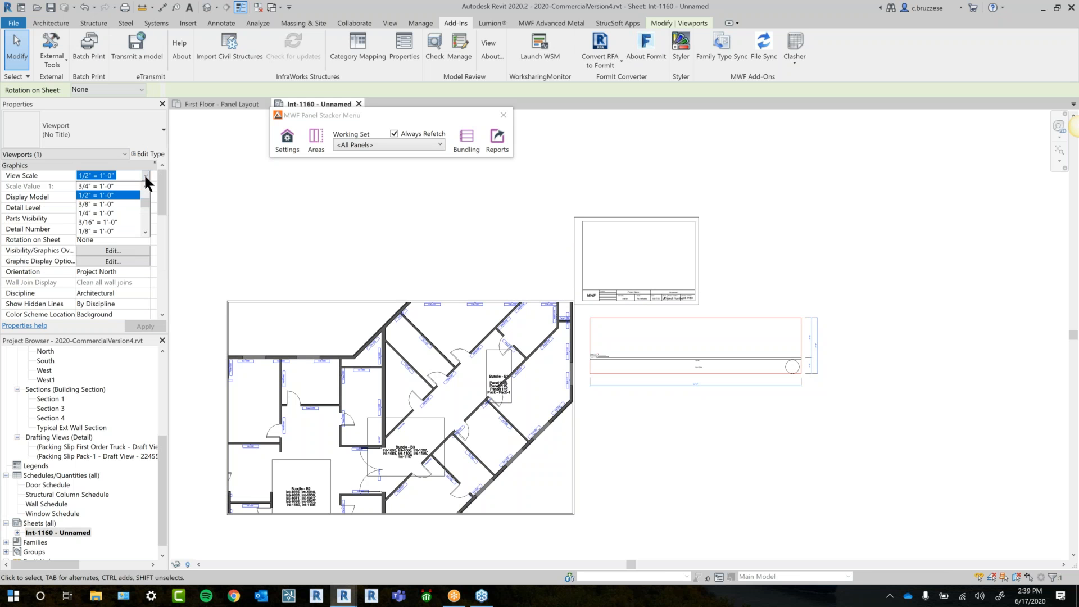
left_click(84, 204)
left_click(636, 351)
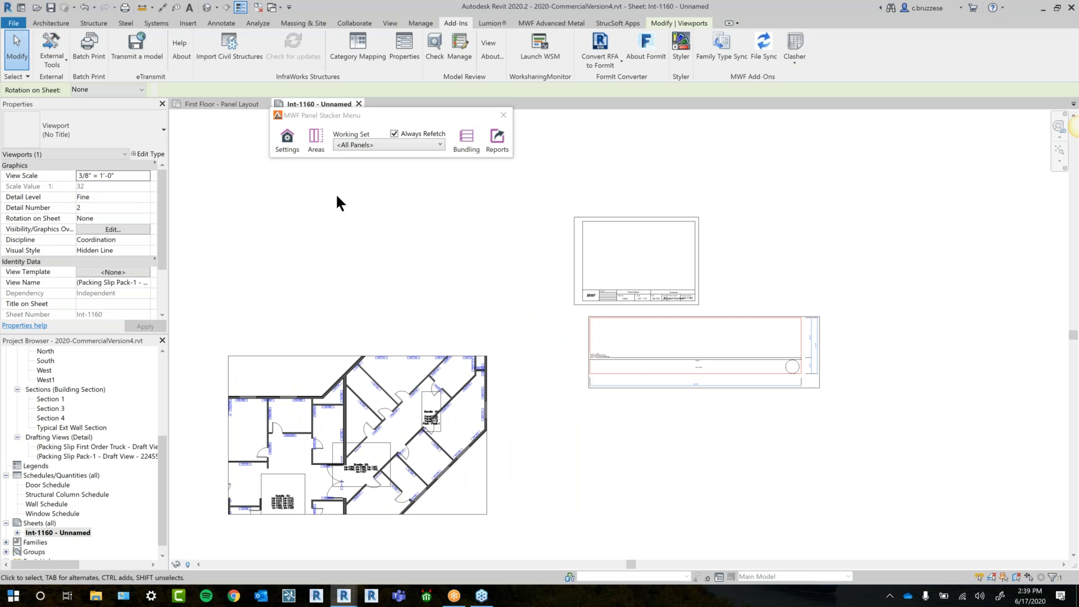
left_click_drag(379, 414, 459, 260)
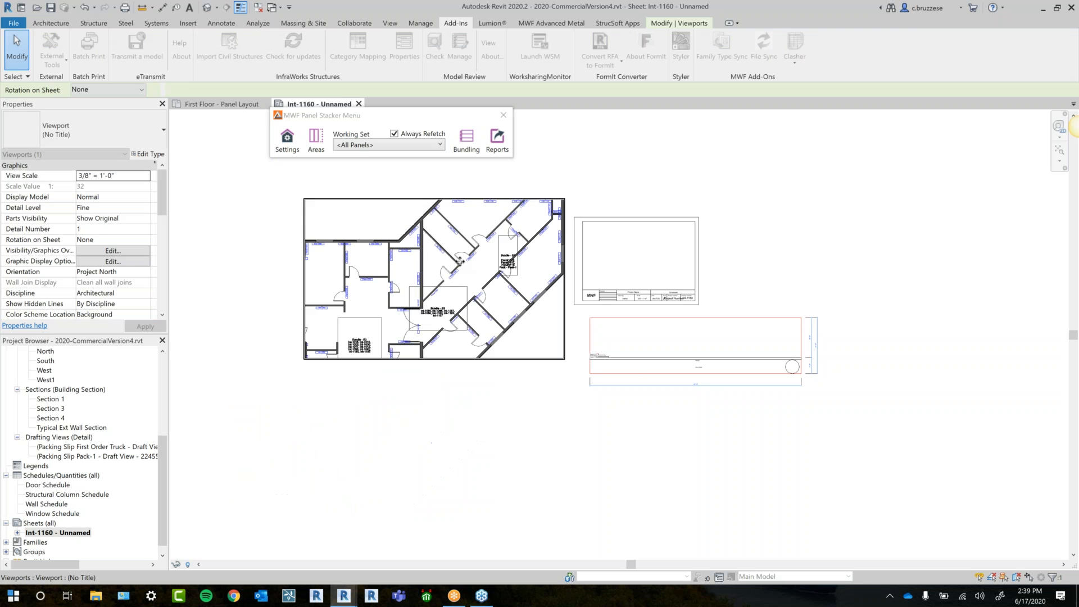
Examine the bundle locations in the floor plan viewport and the stacked panels, labels and trailer dimensions in the truck drafting viewport
scroll(452, 337, "up", 2)
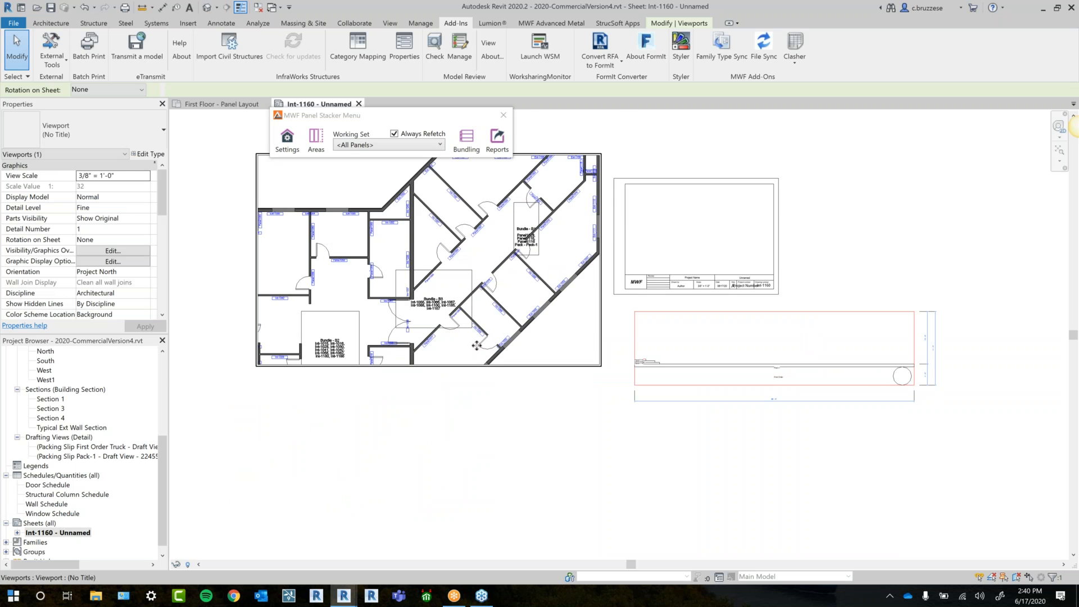
scroll(476, 345, "up", 3)
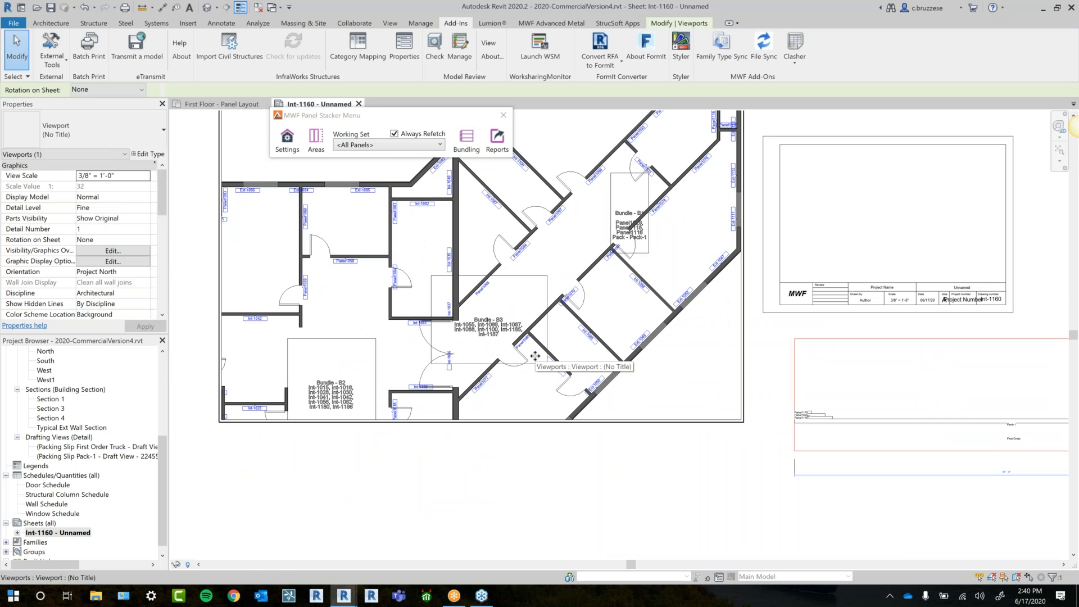
middle_click_drag(682, 462, 442, 395)
scroll(796, 384, "up", 2)
middle_click_drag(812, 444, 749, 455)
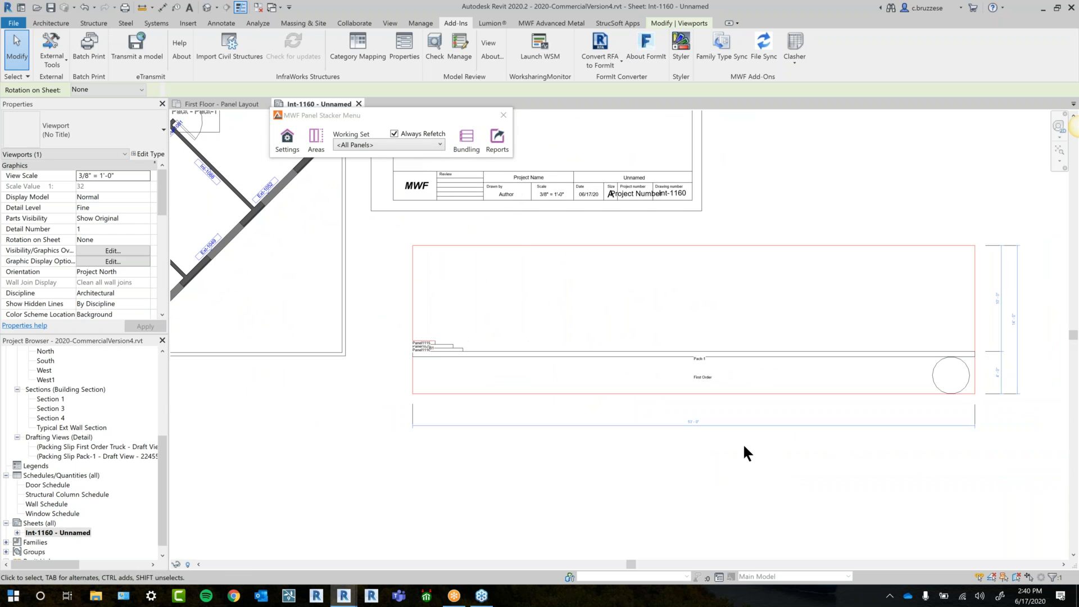
scroll(733, 382, "up", 1)
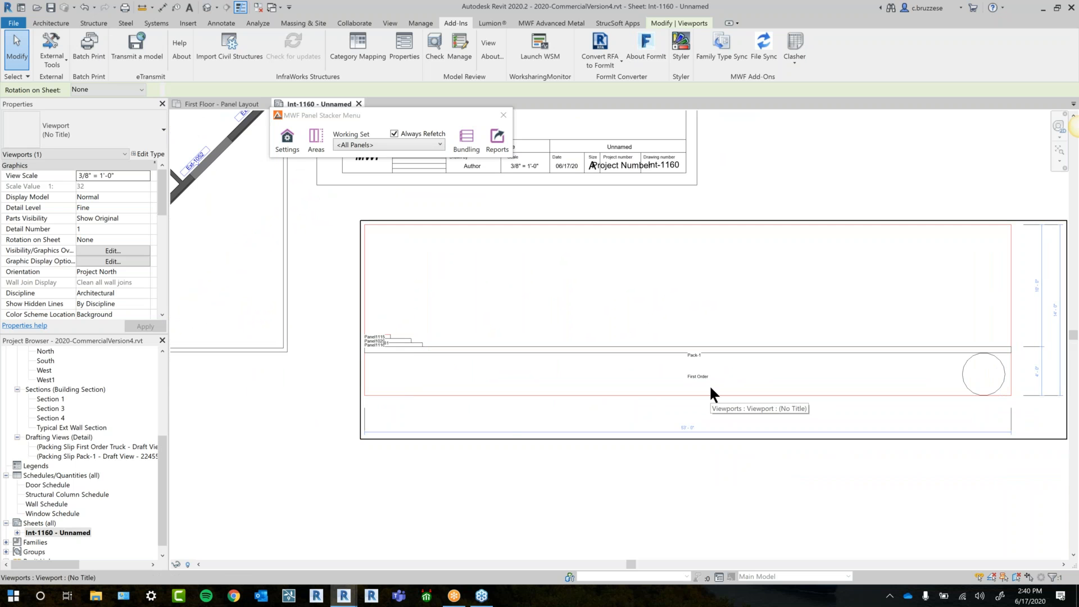
scroll(363, 352, "up", 2)
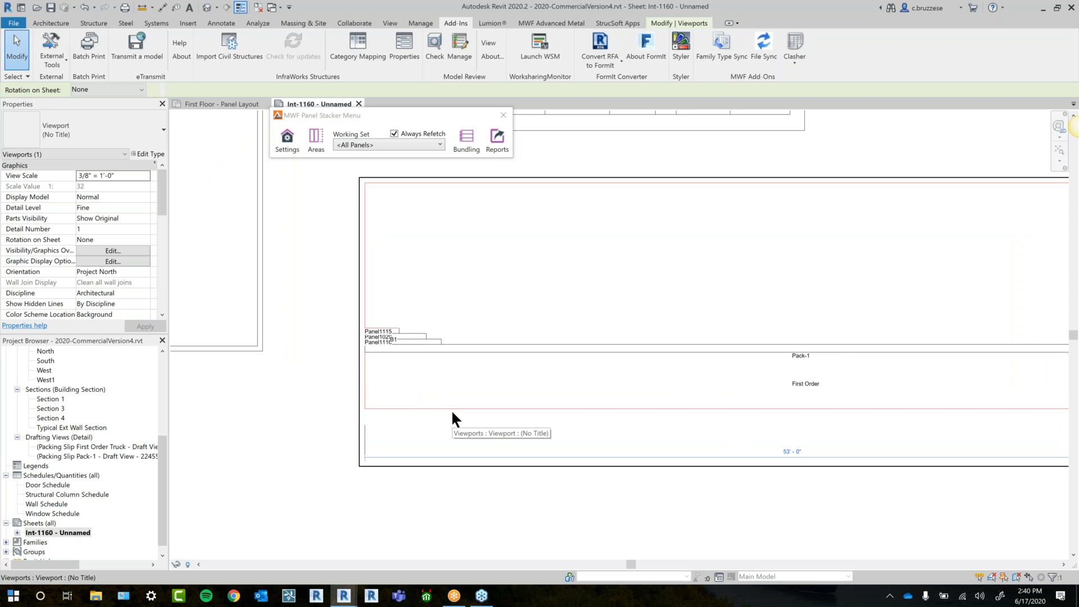
scroll(417, 327, "down", 2)
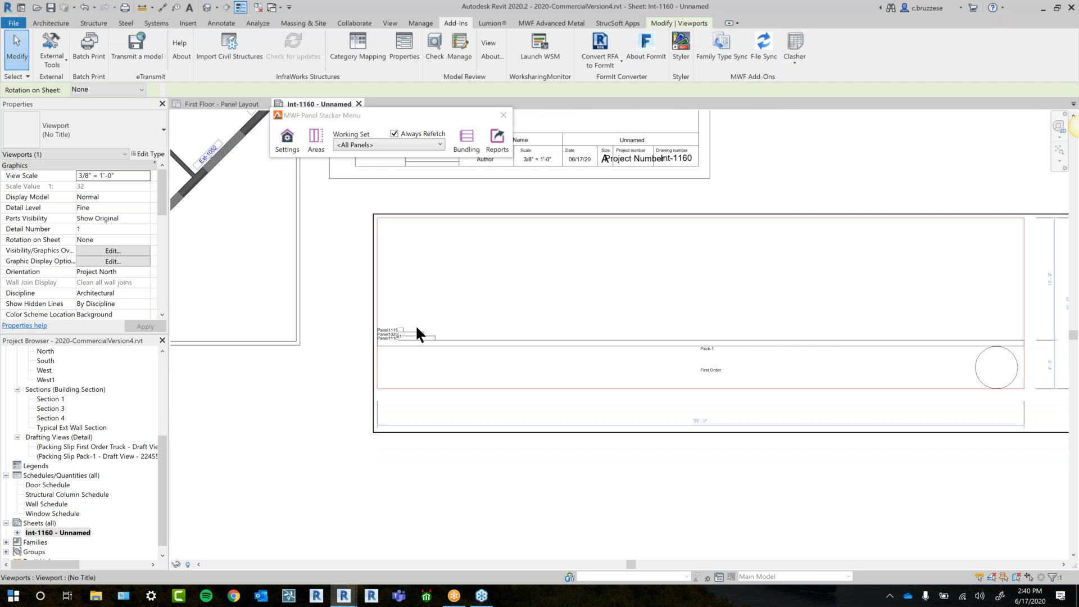
scroll(416, 332, "down", 2)
middle_click_drag(652, 161, 635, 205)
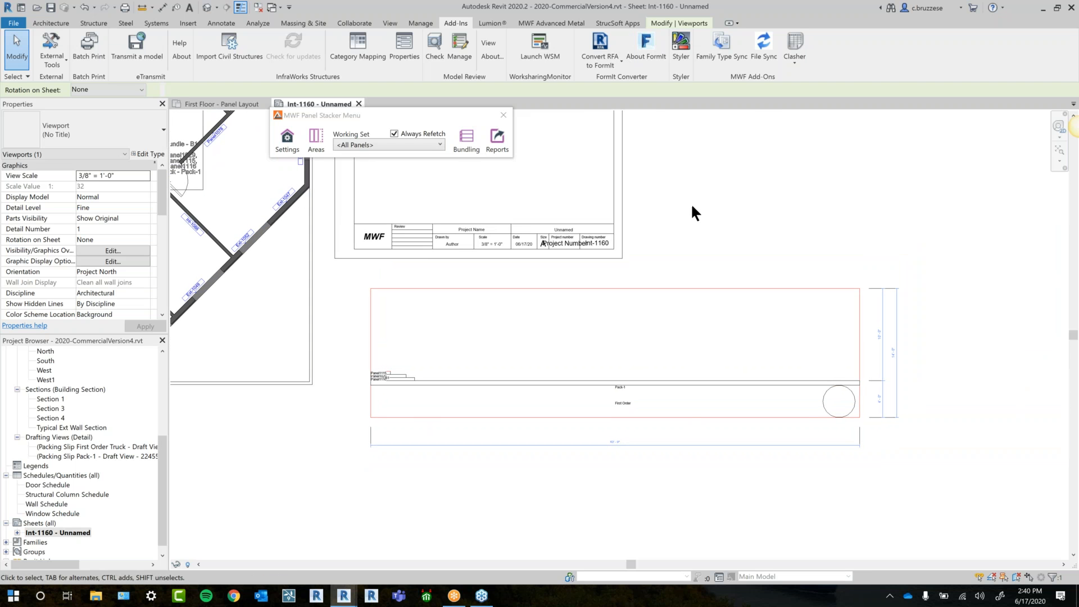
Generate the bundle report for all bundles B1, B2 and B3 as an Excel export, saved as Report.xlsx on the Desktop
left_click(692, 207)
scroll(691, 207, "down", 1)
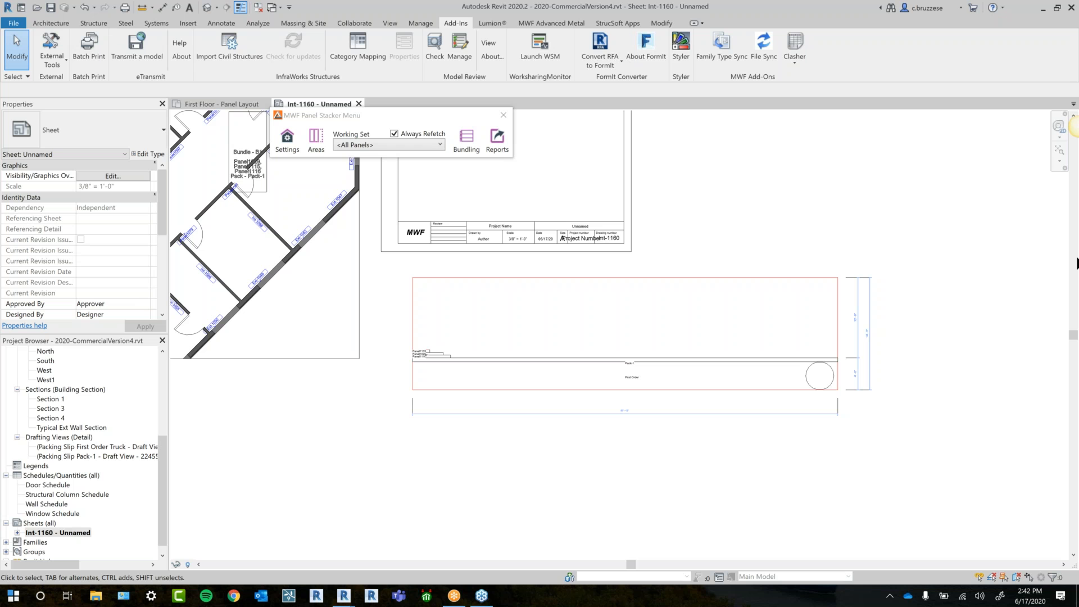
left_click(497, 140)
left_click(491, 160)
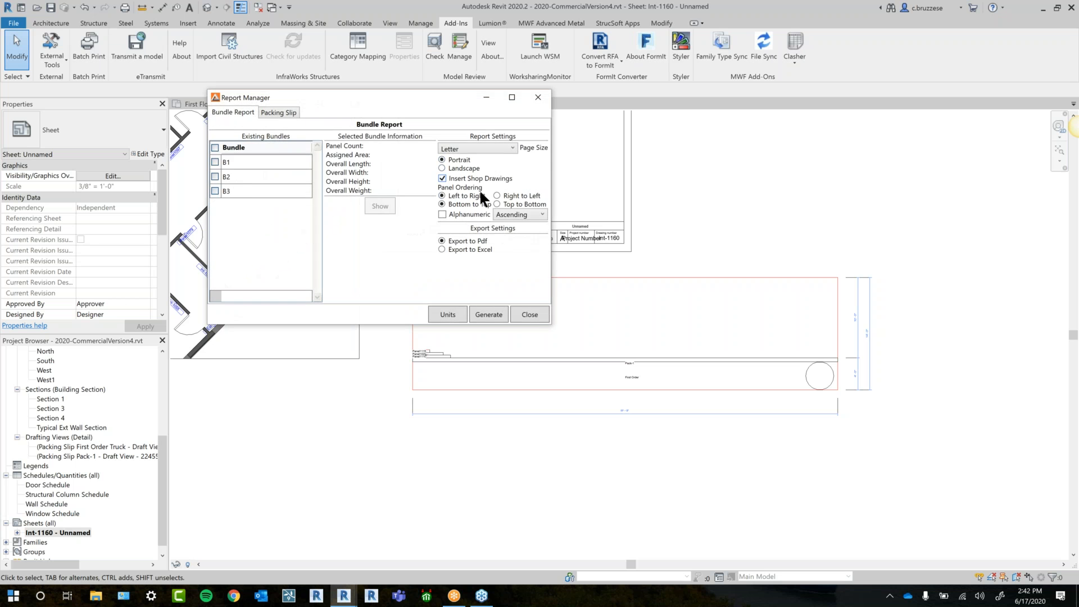
left_click(442, 249)
left_click(225, 148)
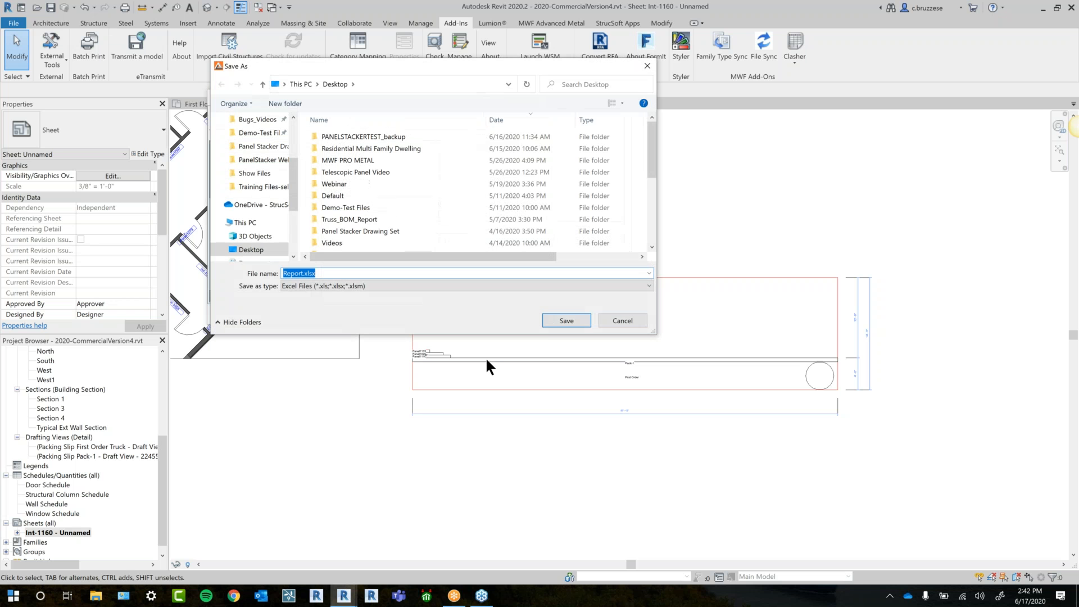
left_click(555, 325)
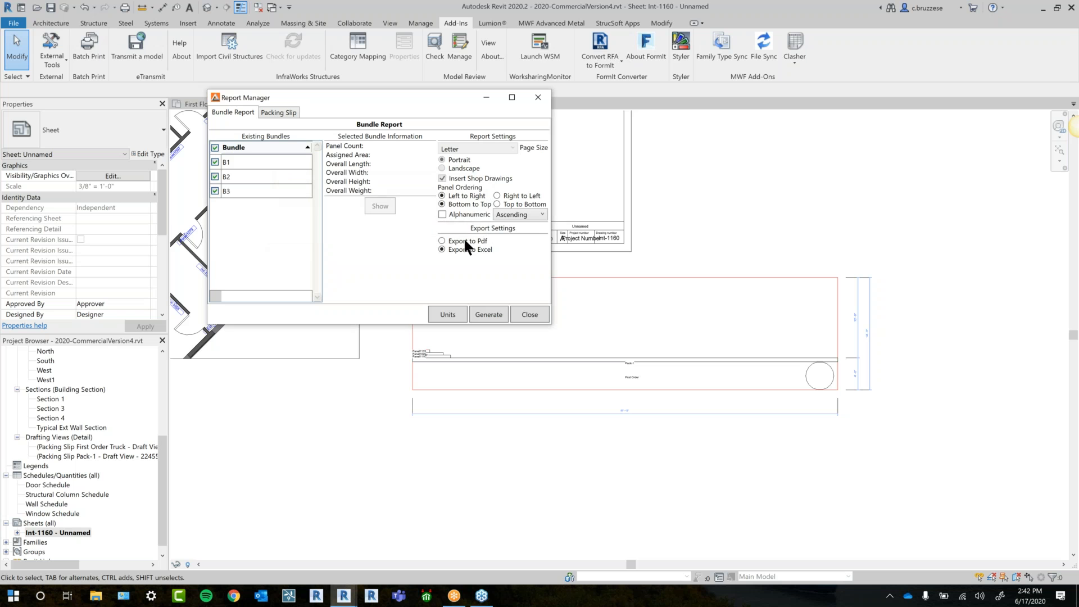
left_click(380, 229)
Open Report.xlsx from the recent files, examine its wall panel list per bundle, and close the workbook
left_click(97, 596)
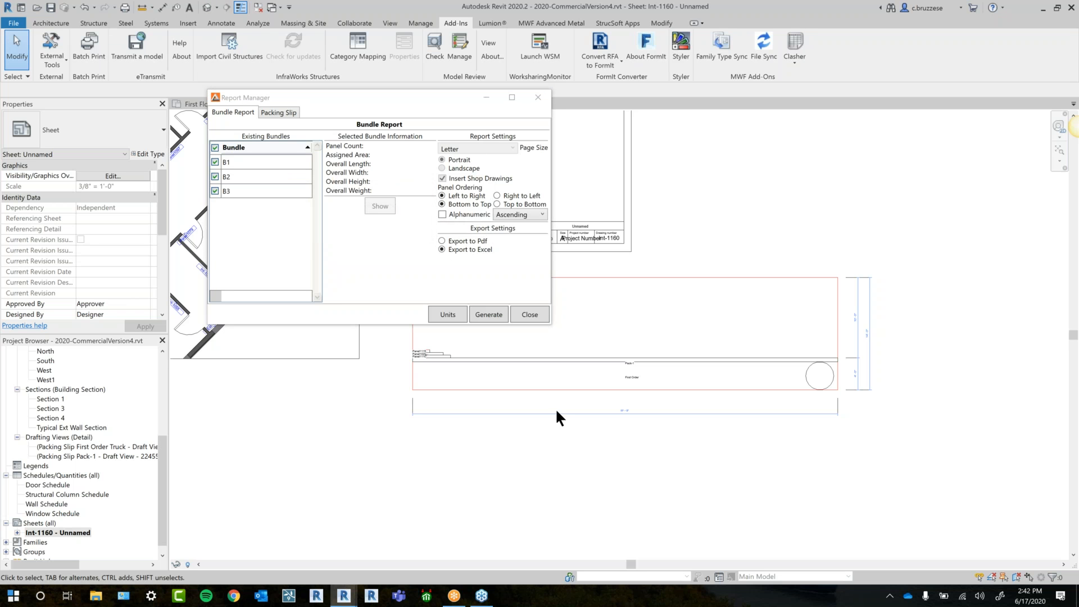
double_click(396, 468)
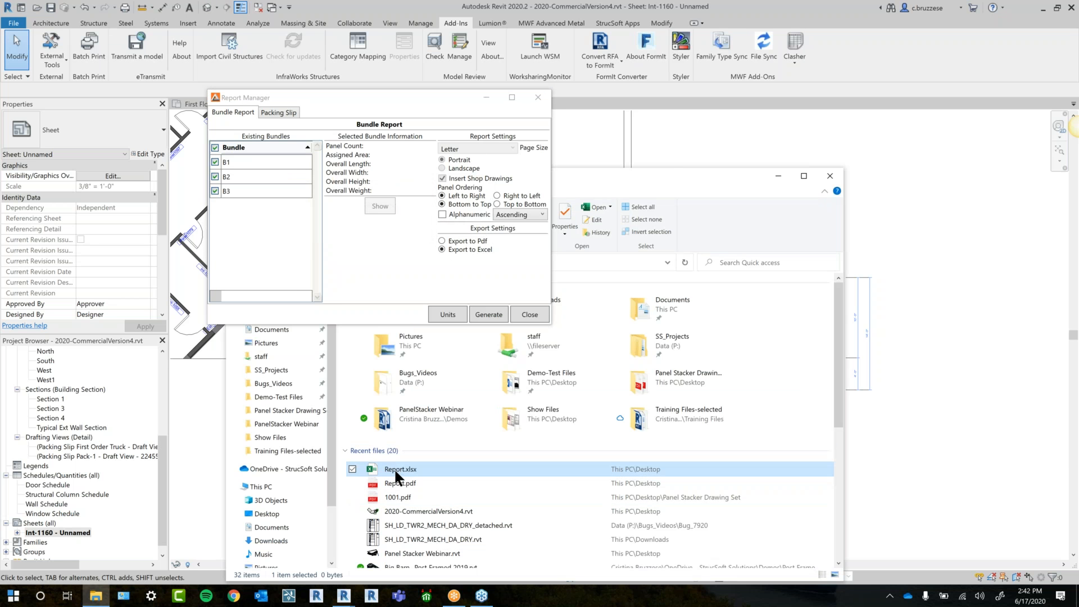
left_click(486, 98)
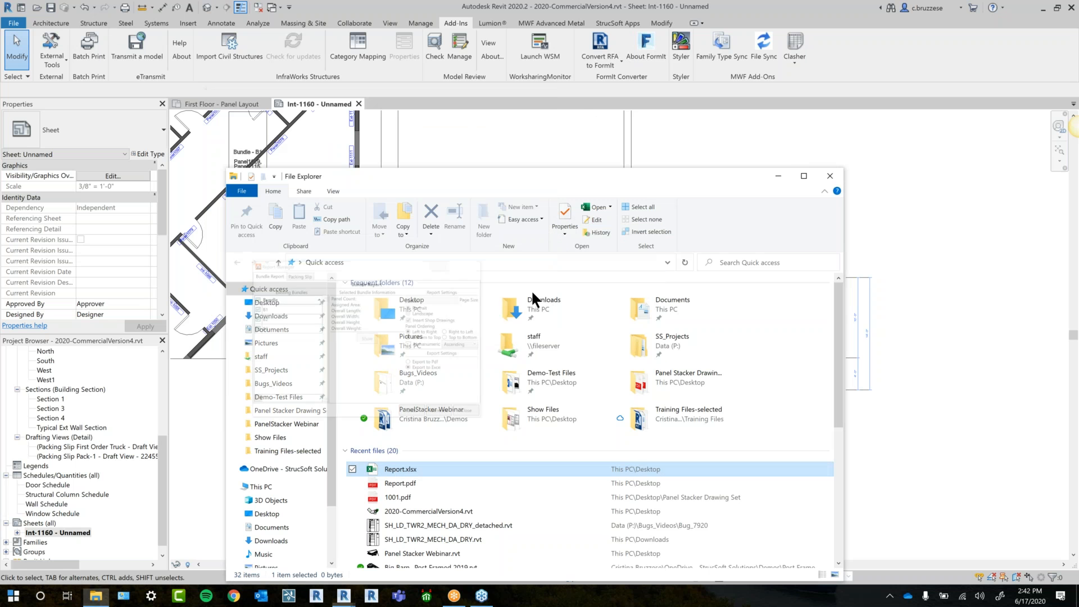
left_click(779, 176)
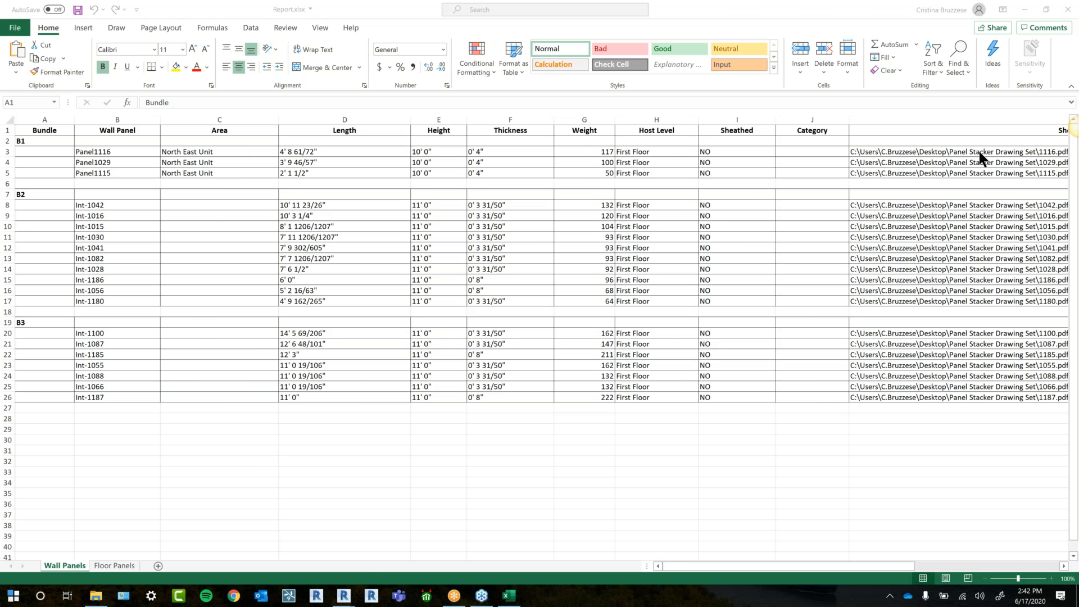
left_click(1067, 9)
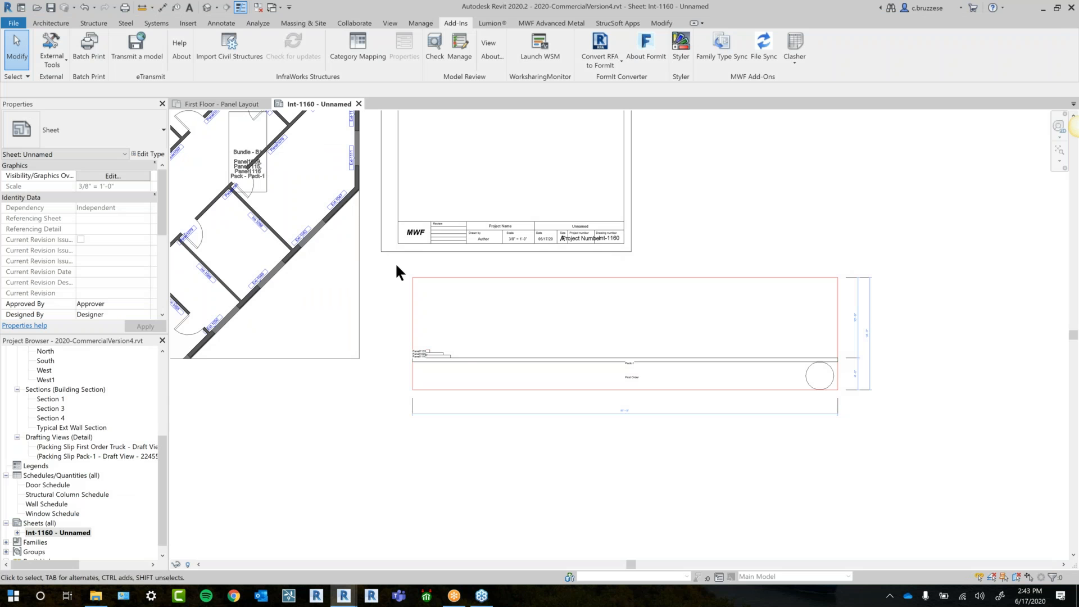
Activate the floor plan viewport on the sheet, select Bundle B1, and widen the properties area to read its parameters
middle_click_drag(375, 238, 465, 357)
double_click(295, 231)
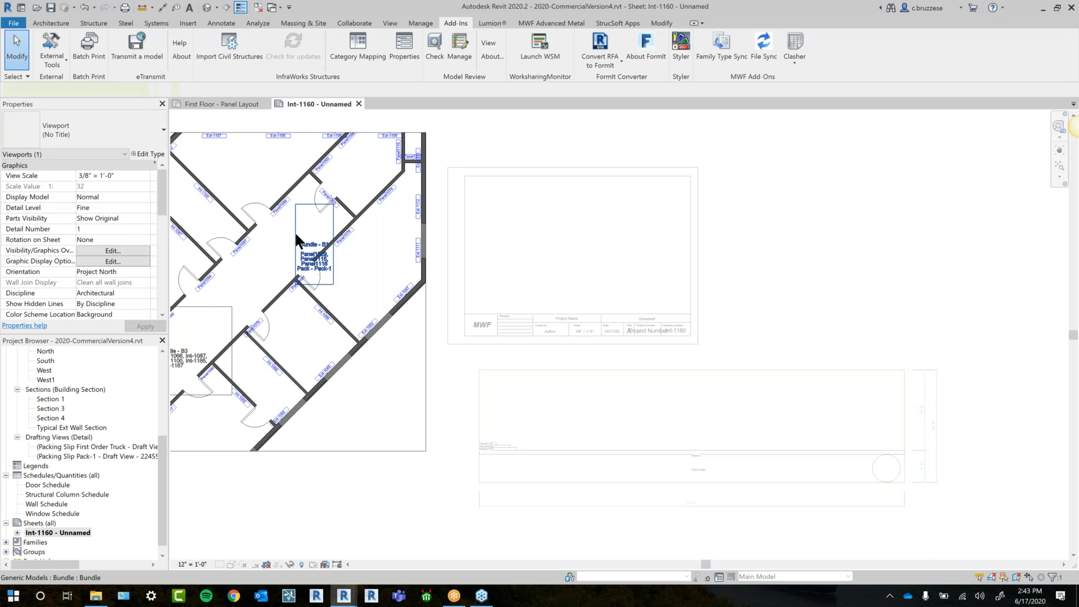
left_click(294, 230)
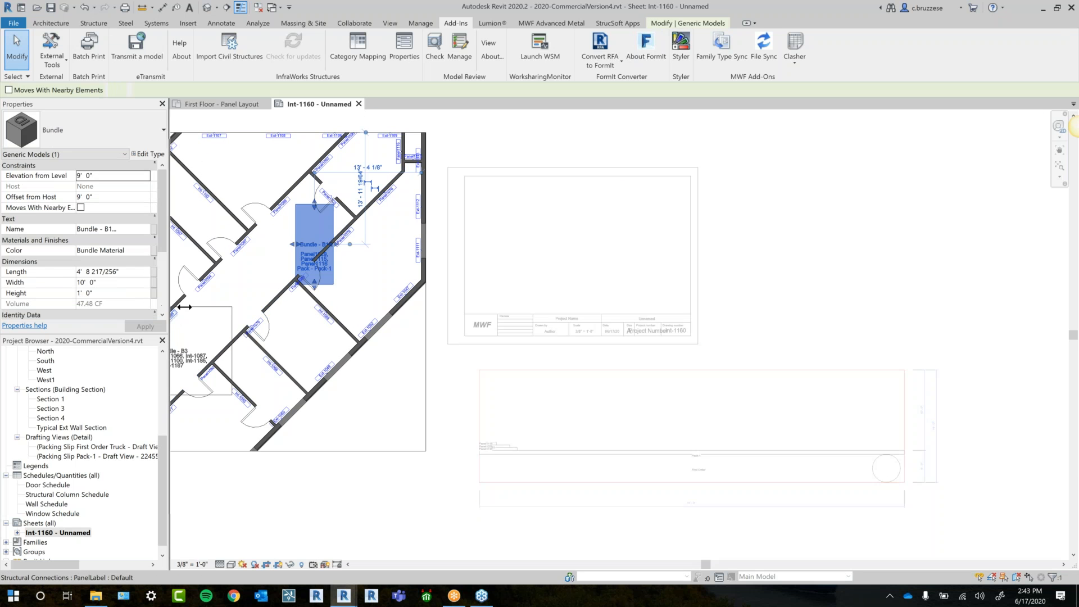
left_click_drag(184, 306, 212, 306)
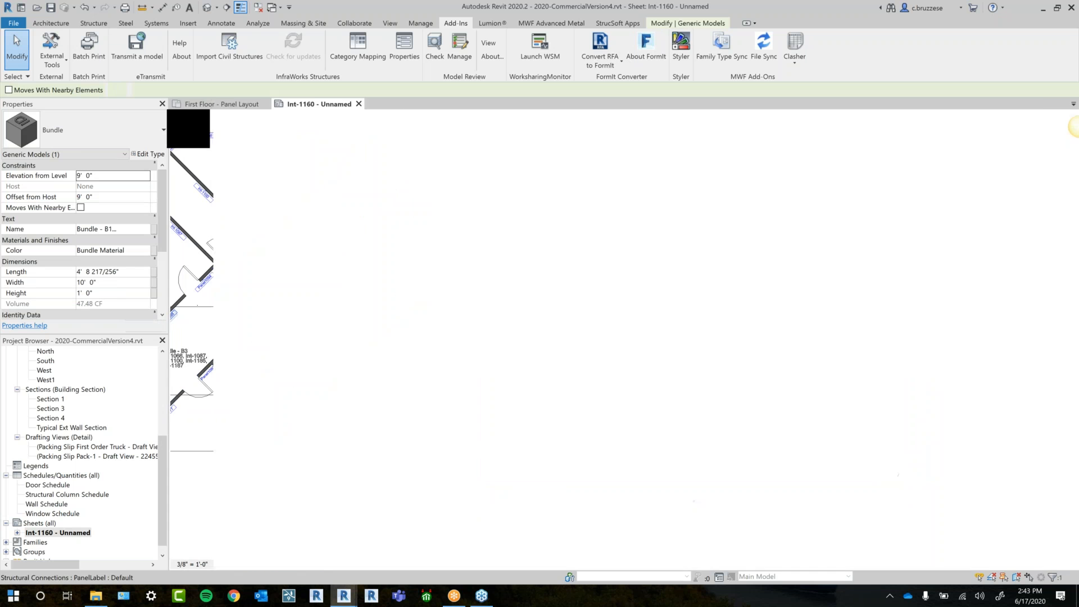
In the First Floor - Panel Layout view, examine the properties of Bundle B1, the Int-1037 label and the 8" partition wall
left_click(264, 105)
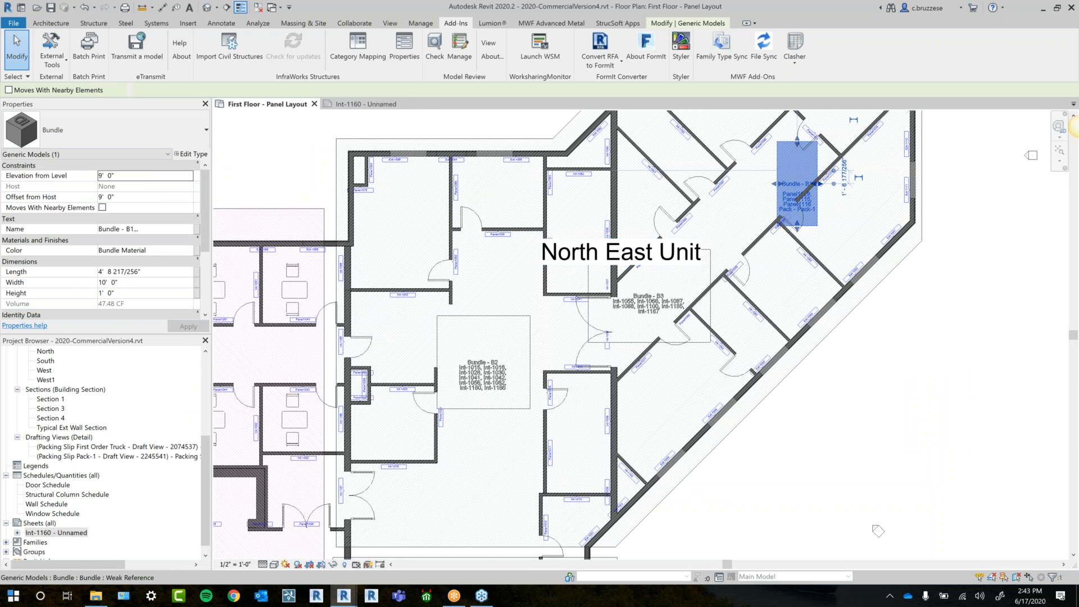
scroll(771, 218, "up", 3)
middle_click_drag(561, 141, 527, 222)
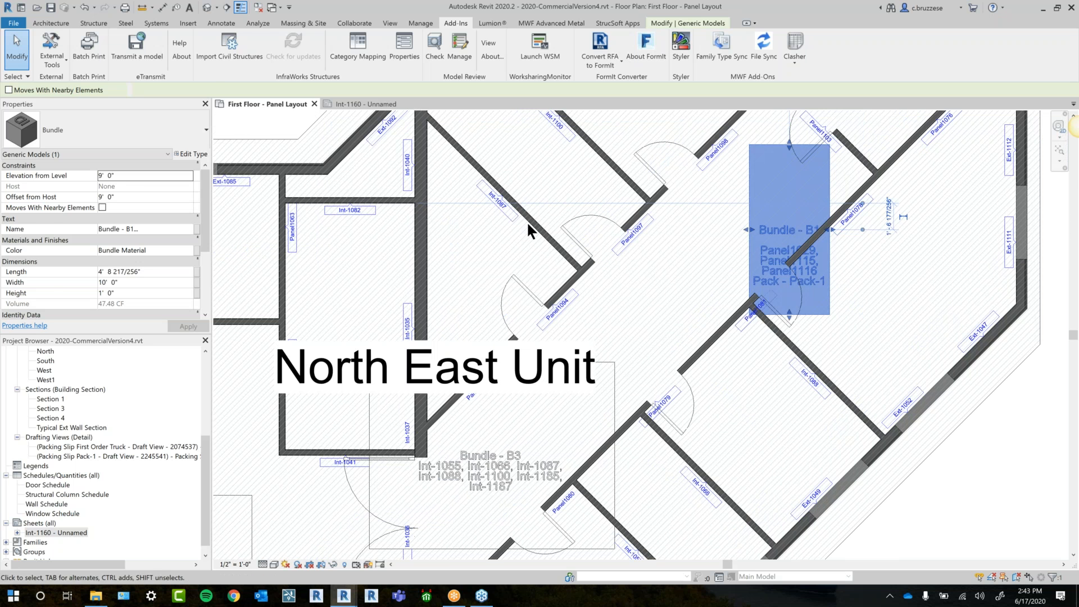
left_click(527, 220)
left_click(783, 255)
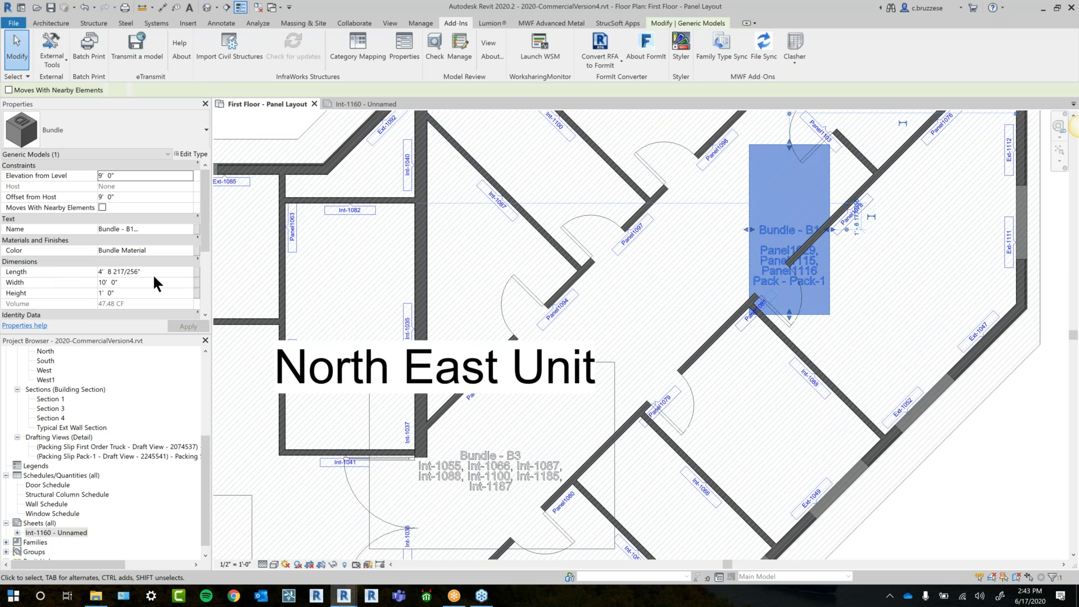
left_click(412, 425)
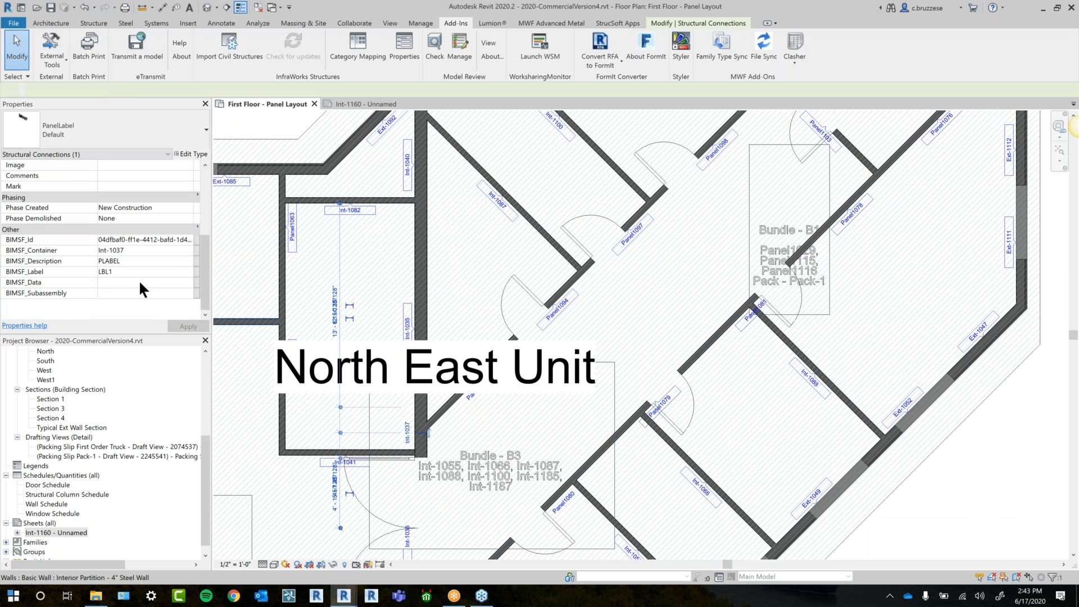
left_click(420, 181)
Open the 1_First Floor plan and examine the BIMSF parameters of a stud in Panel1095
scroll(48, 447, "up", 5)
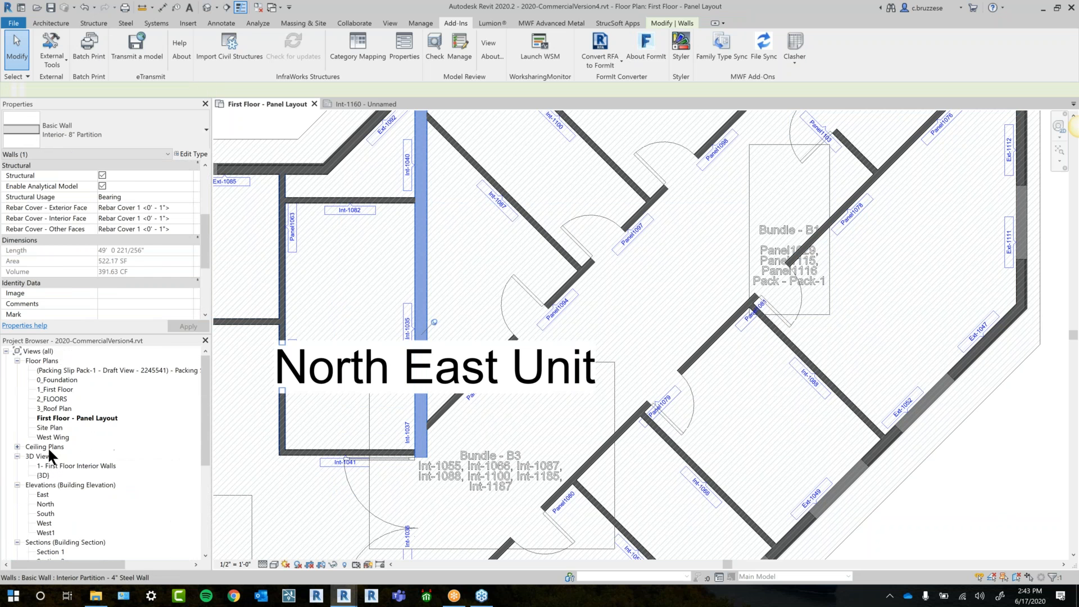
double_click(67, 390)
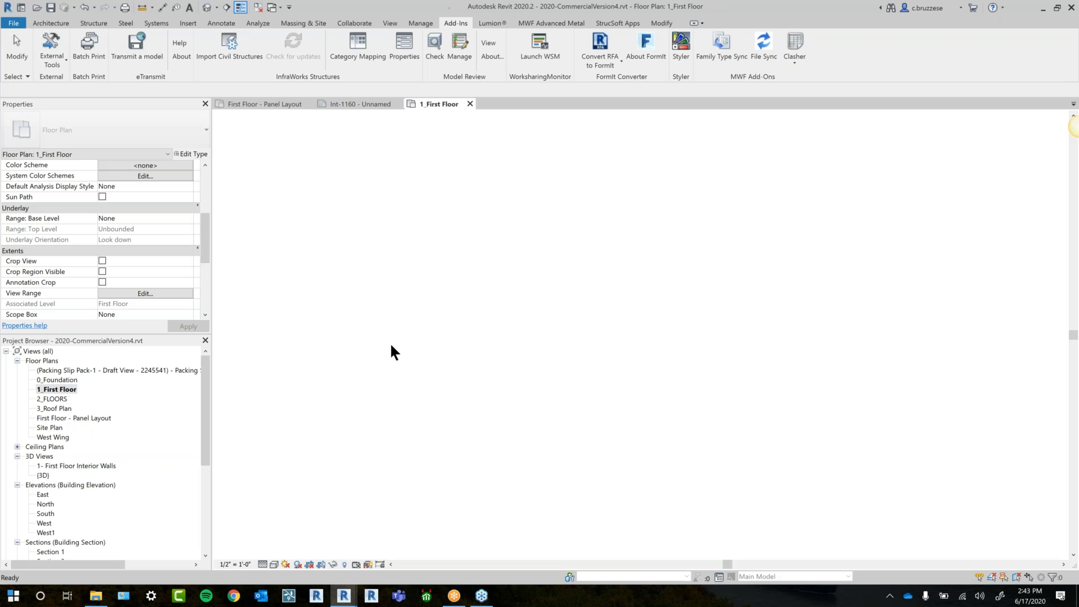
scroll(491, 353, "up", 5)
left_click(491, 357)
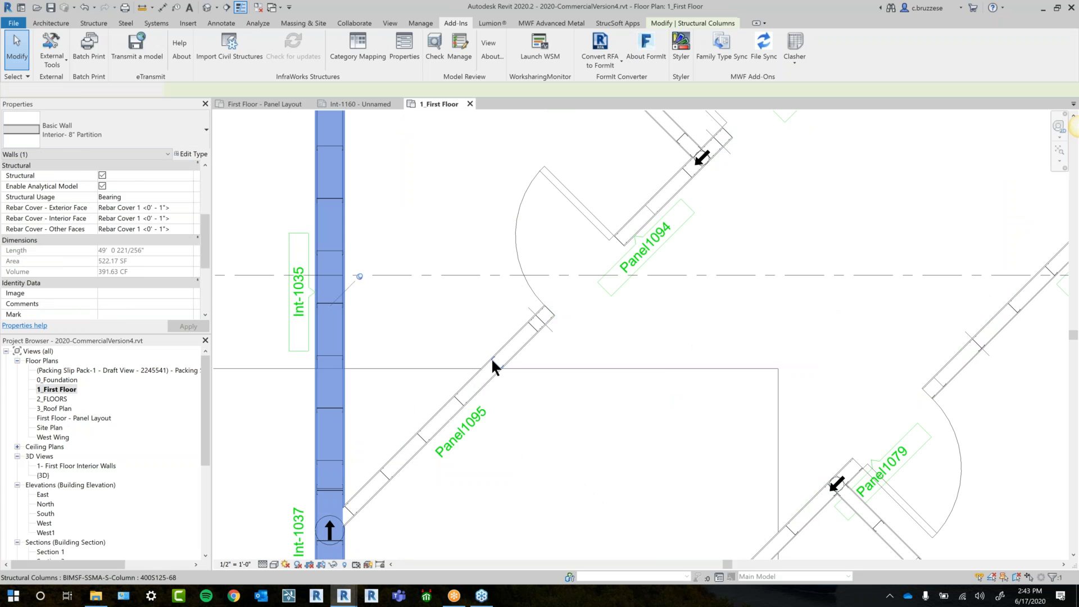
scroll(57, 292, "down", 3)
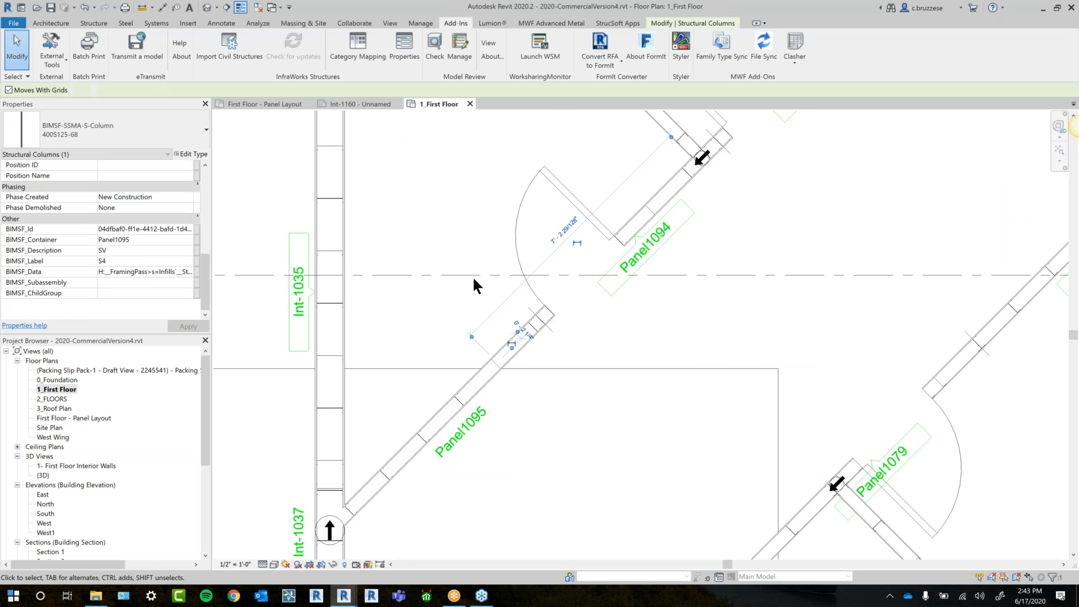
Examine the constraints and BIMSF parameters of a stud in Panel1078, beside Bundle B1
scroll(584, 253, "down", 2)
scroll(583, 257, "down", 2)
middle_click_drag(888, 185, 670, 275)
left_click(733, 221)
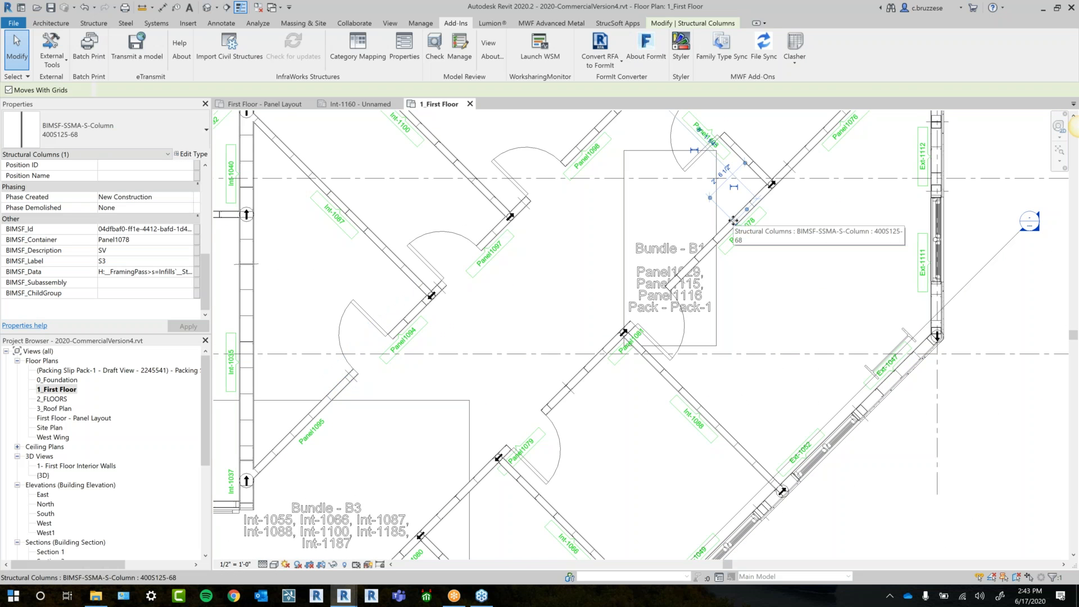
scroll(118, 290, "up", 5)
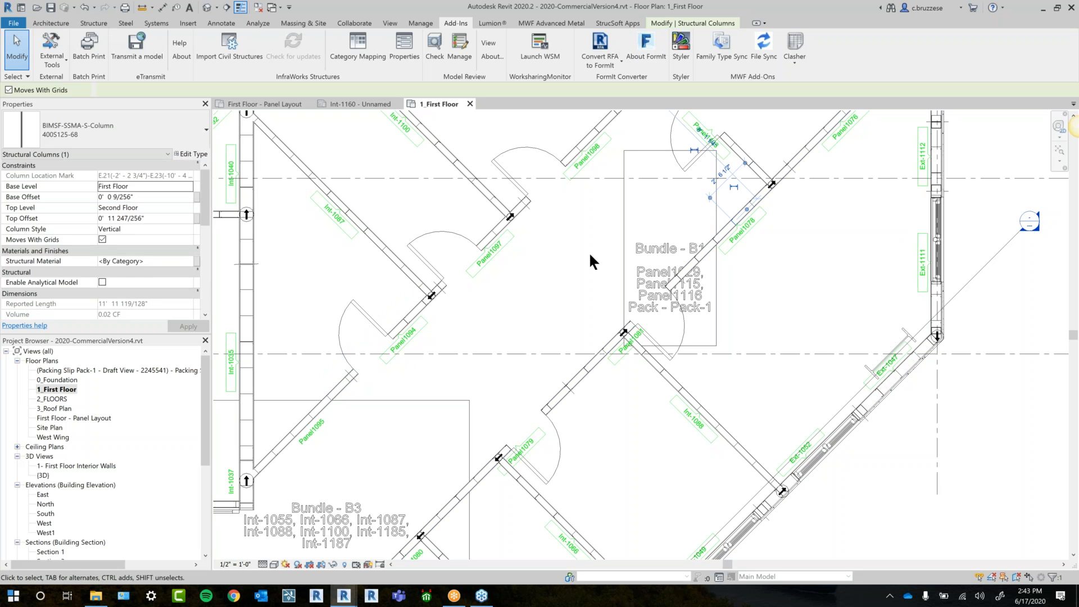
scroll(135, 270, "down", 5)
scroll(140, 268, "down", 3)
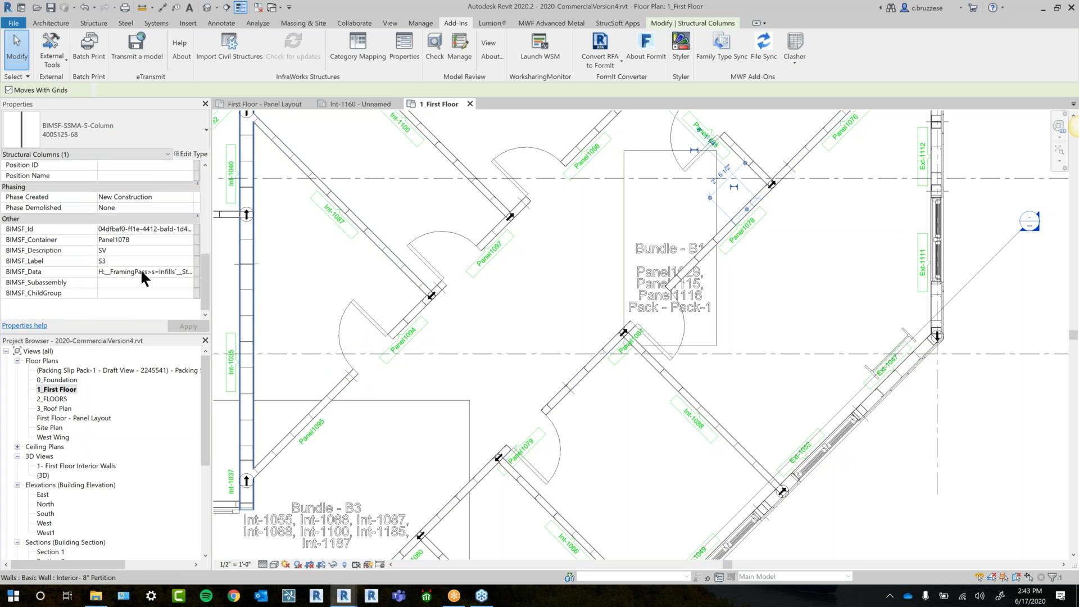
Check the dimensions of Bundle B1 and the BIMSF parameters of a stud in Panel1081
left_click(626, 225)
scroll(107, 247, "up", 2)
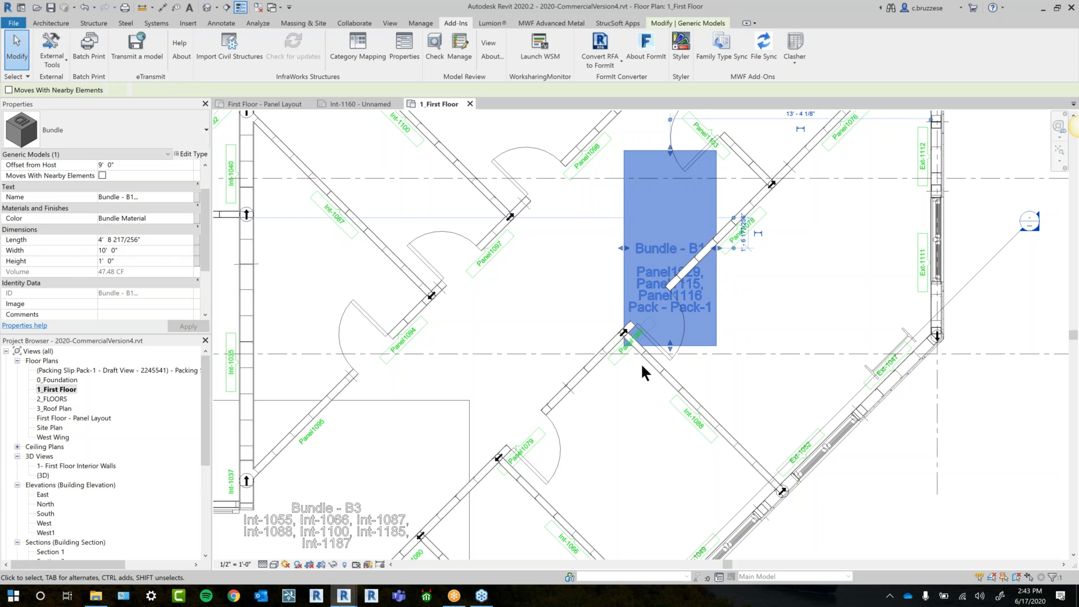
left_click(587, 369)
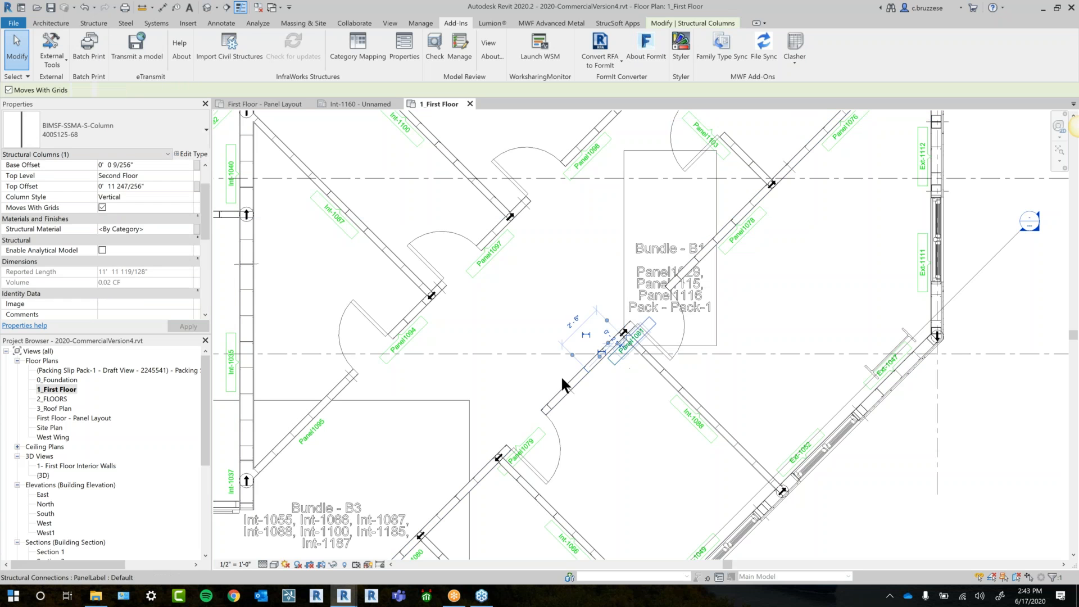
scroll(103, 253, "down", 5)
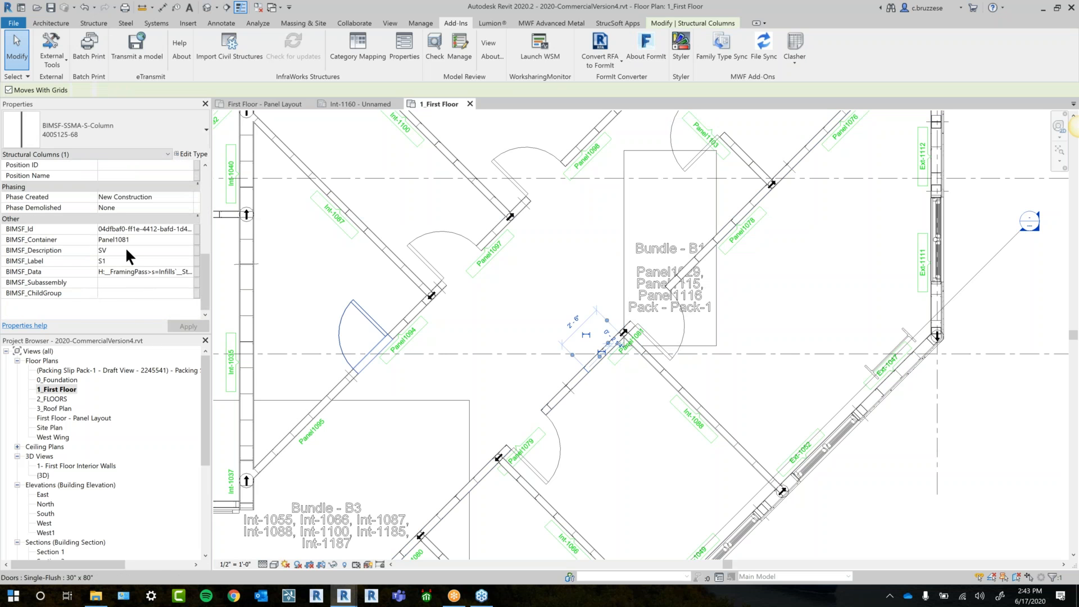
Examine the identity data and BIMSF parameters of the Panel1081 label
left_click(625, 357)
scroll(128, 301, "up", 3)
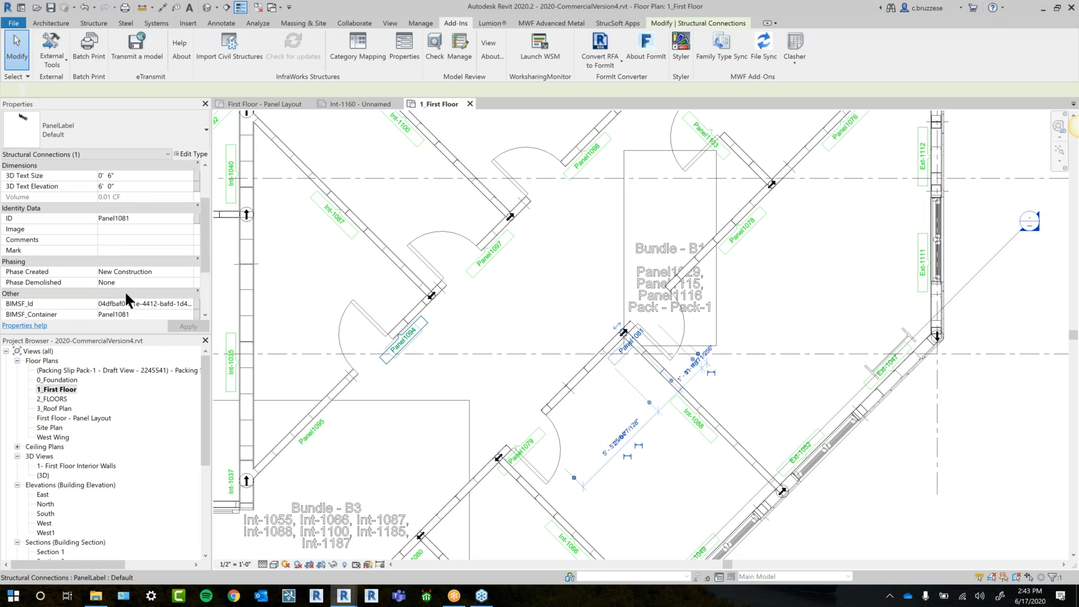
scroll(128, 301, "down", 3)
scroll(128, 300, "up", 2)
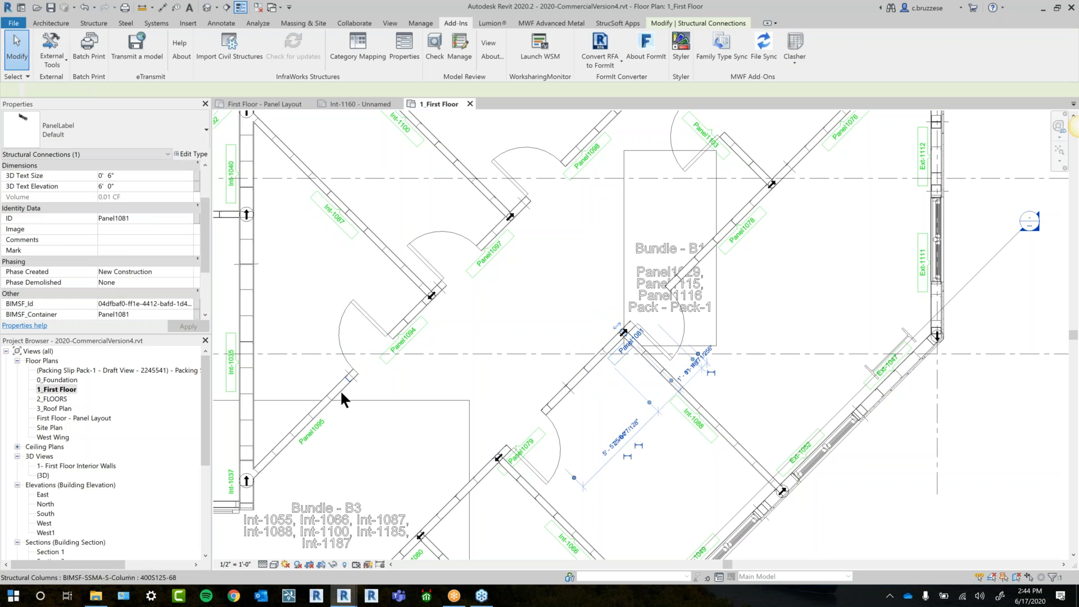
Review all properties of the Panel1095 stud near the door opening, and clear the selection
left_click(326, 398)
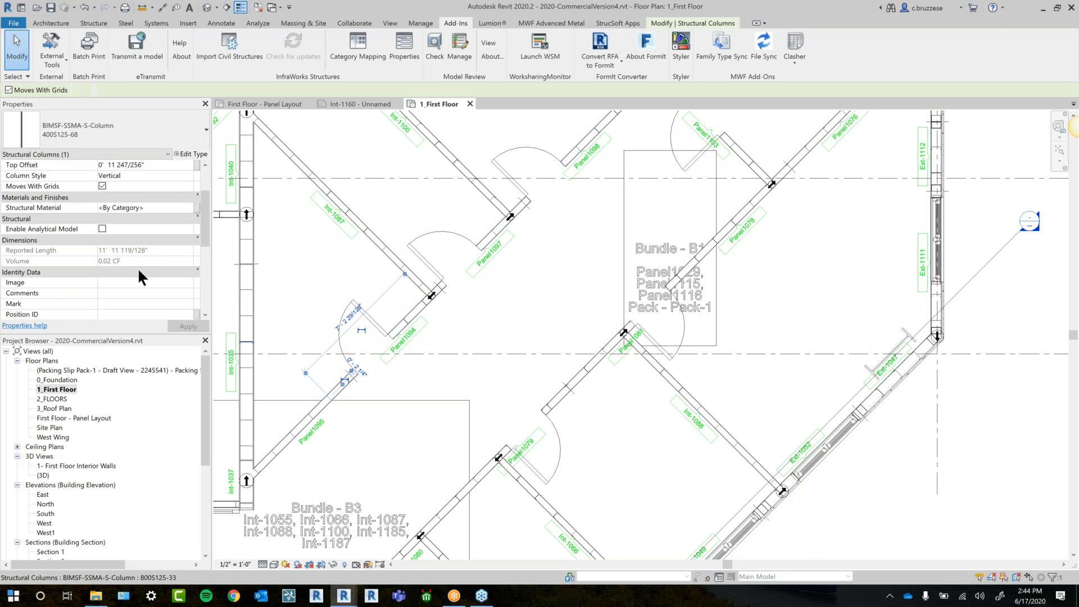
scroll(137, 267, "down", 5)
scroll(133, 315, "up", 5)
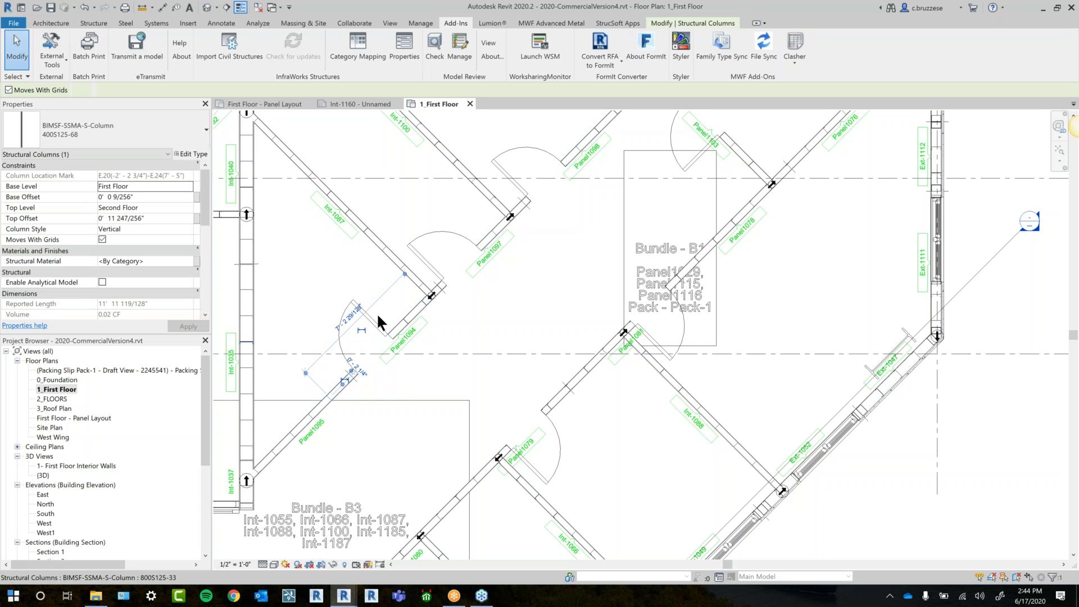
middle_click_drag(520, 310, 503, 278)
left_click(502, 278)
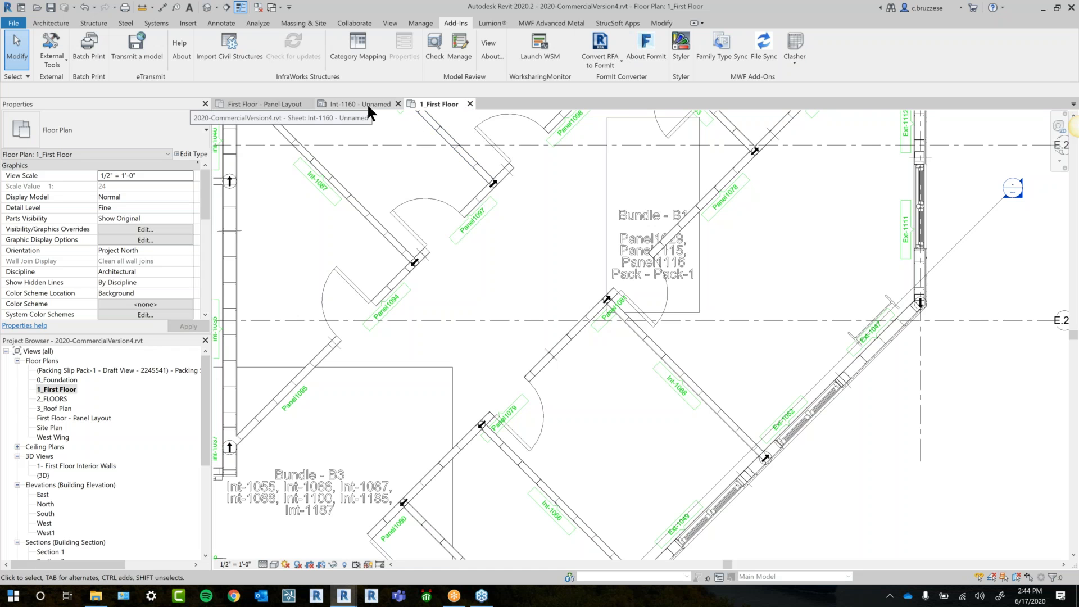
Recheck Bundle B1 and the Panel1081 studs in the plan, clear the selection, and view the surrounding bundles
left_click(607, 184)
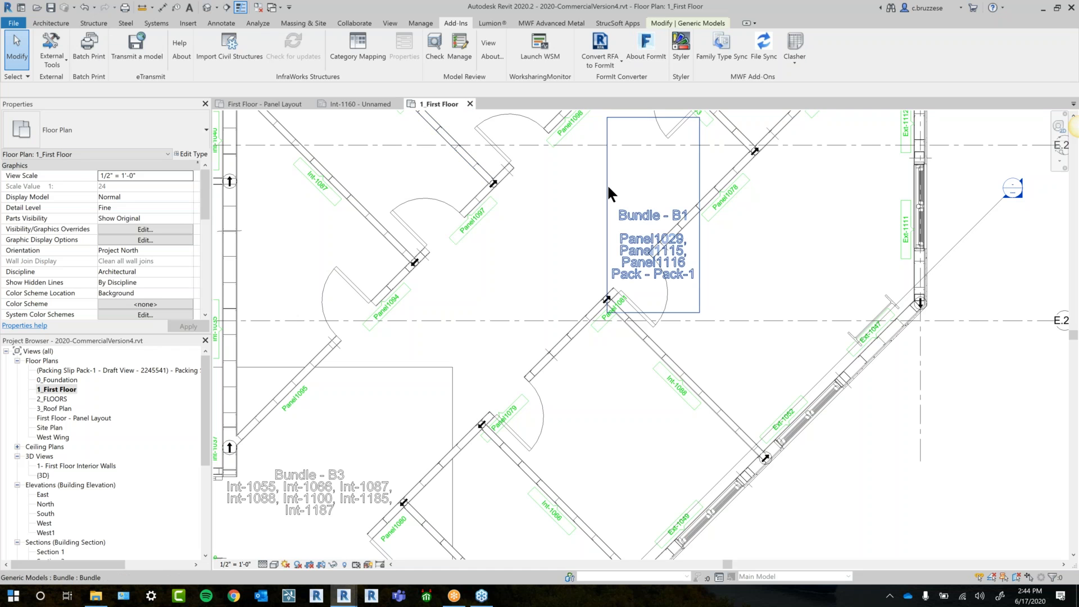
left_click(569, 336)
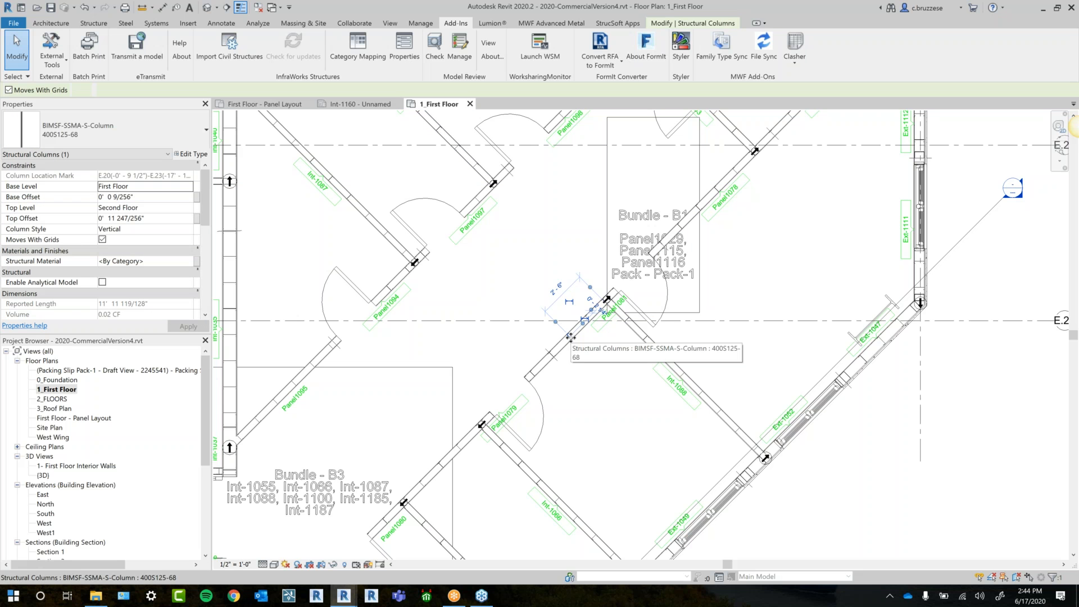
left_click(538, 363)
left_click(492, 291)
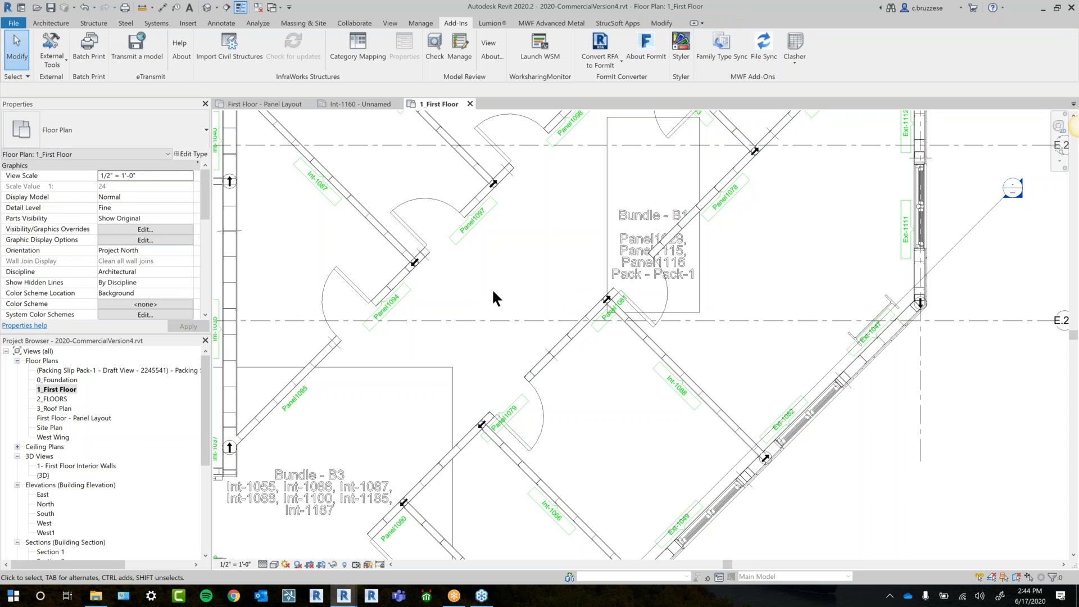
scroll(492, 291, "down", 2)
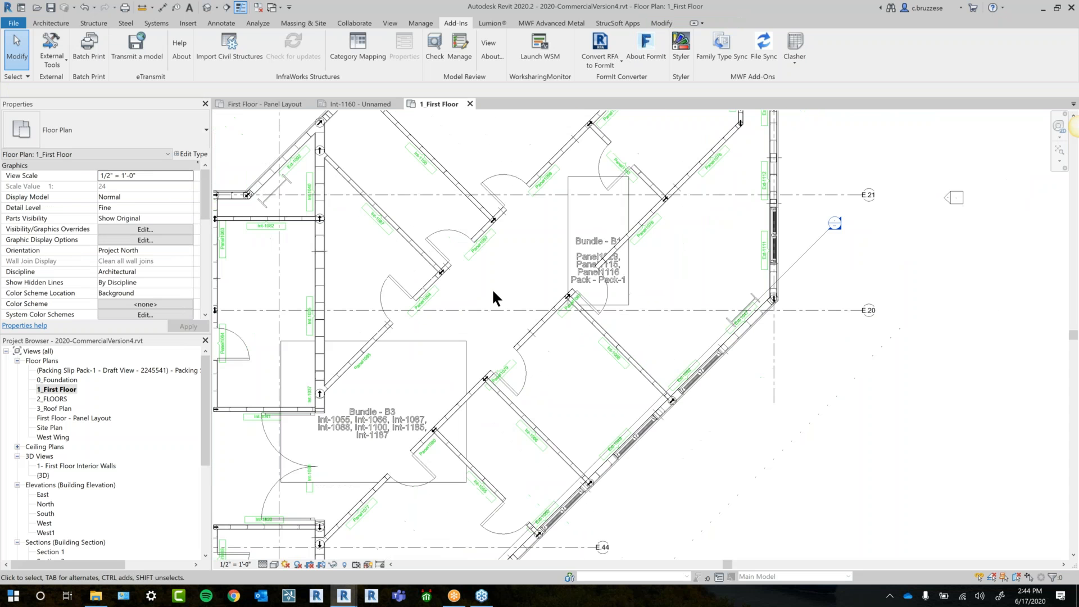
Recheck Bundle B1 in the first-floor plan, then return to the Int-1160 sheet and deactivate its active viewport
left_click(571, 245)
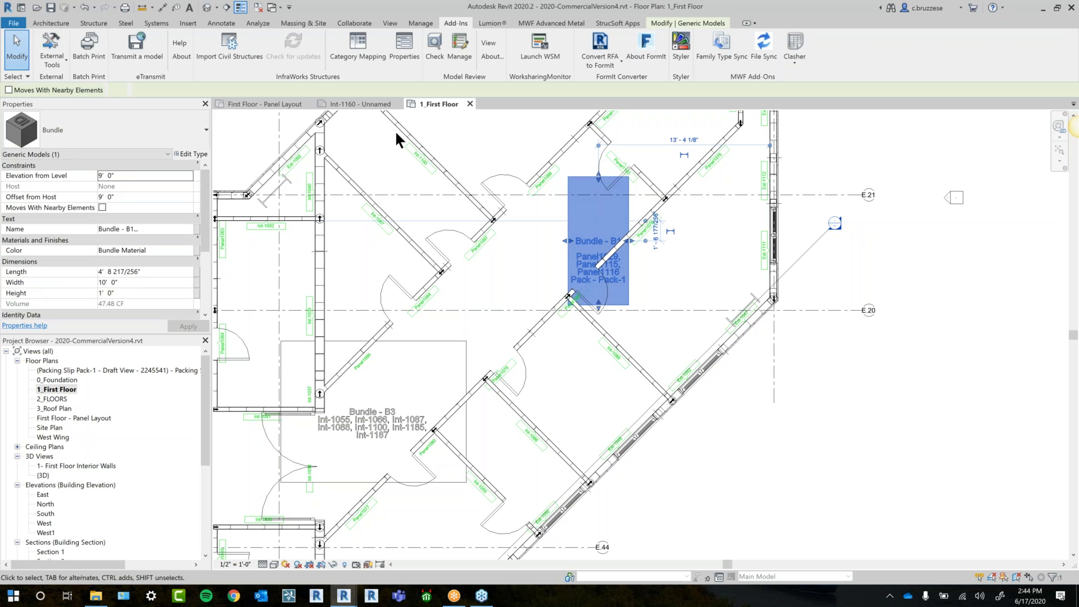
left_click(369, 103)
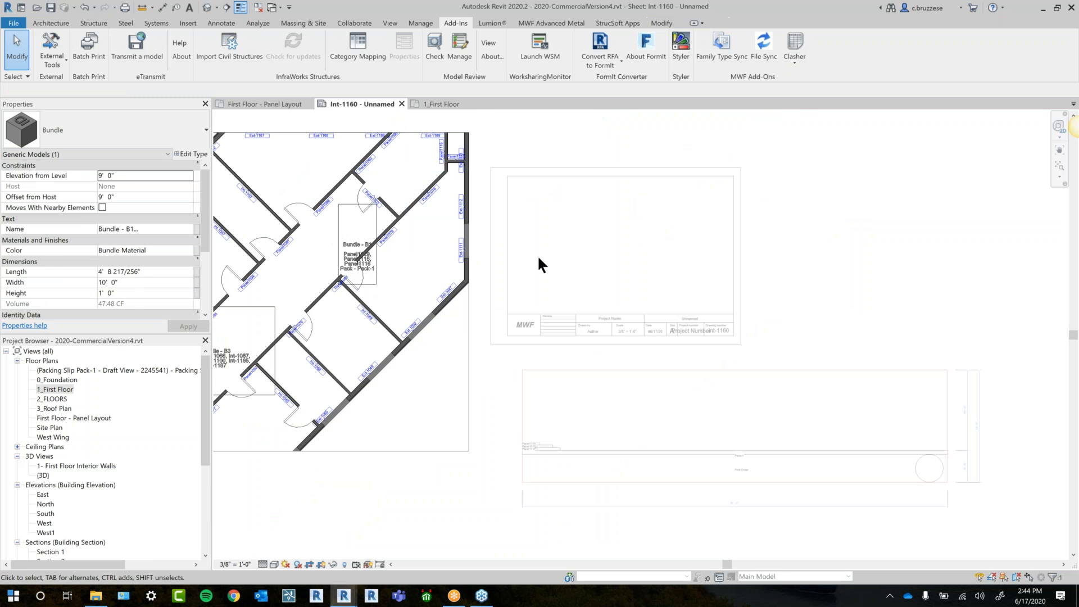
middle_click_drag(563, 232, 573, 240)
double_click(548, 150)
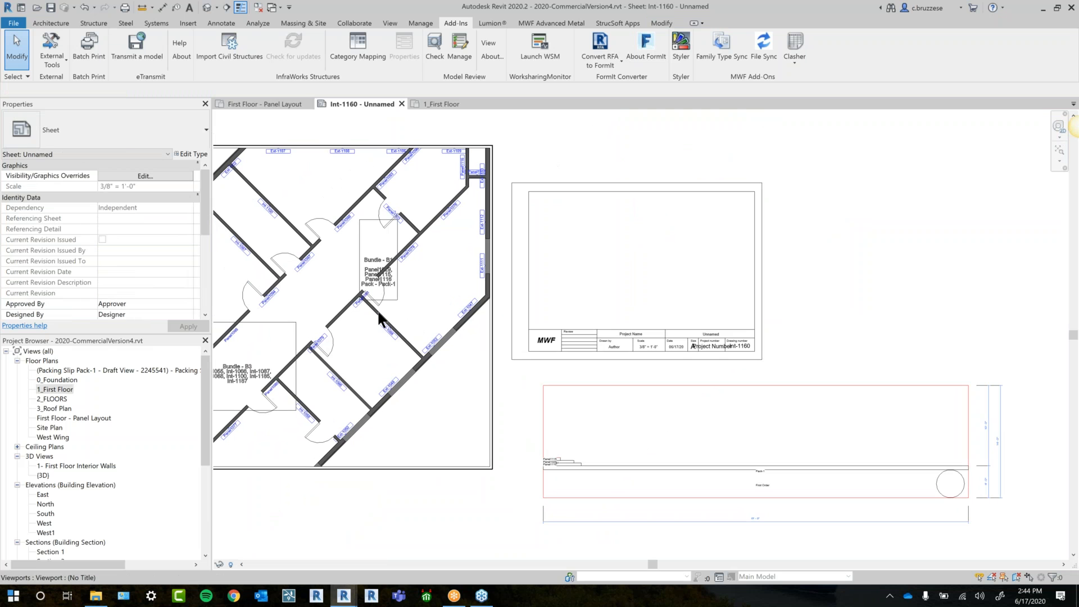
left_click(549, 27)
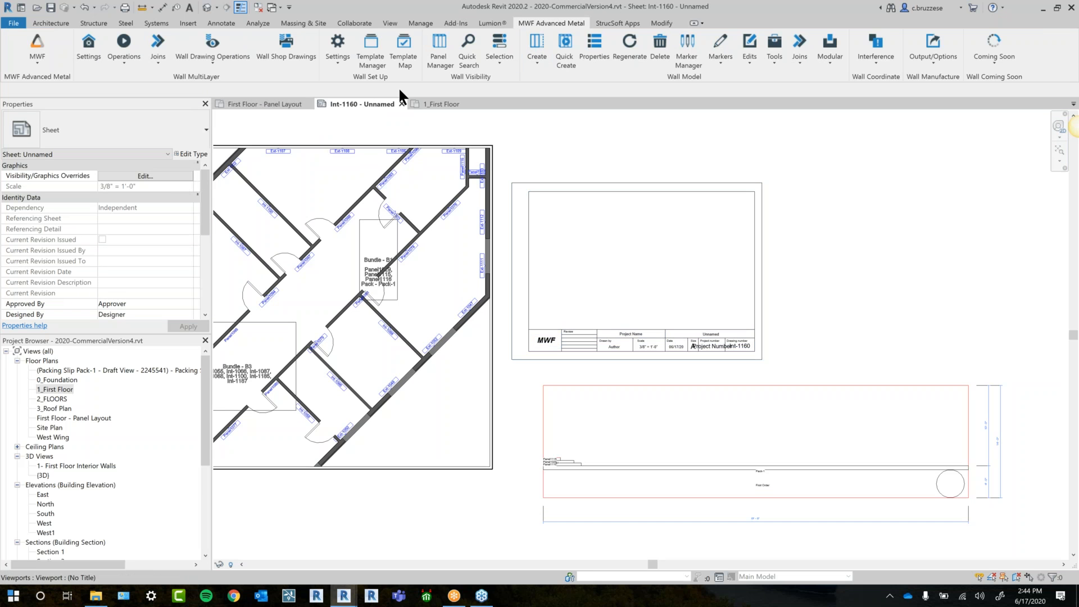
left_click(464, 20)
left_click(46, 61)
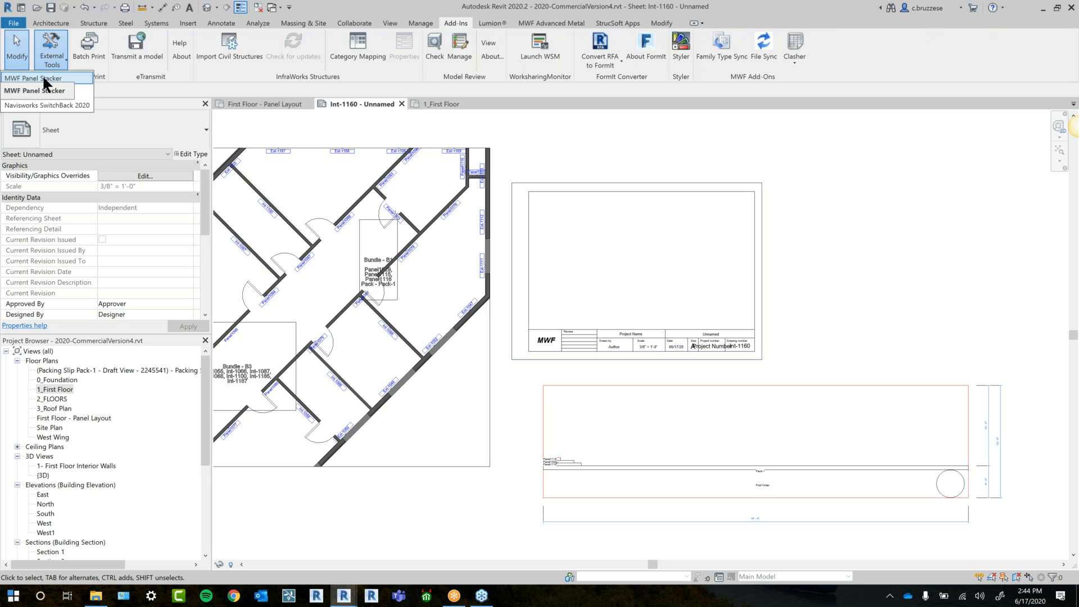
left_click(43, 78)
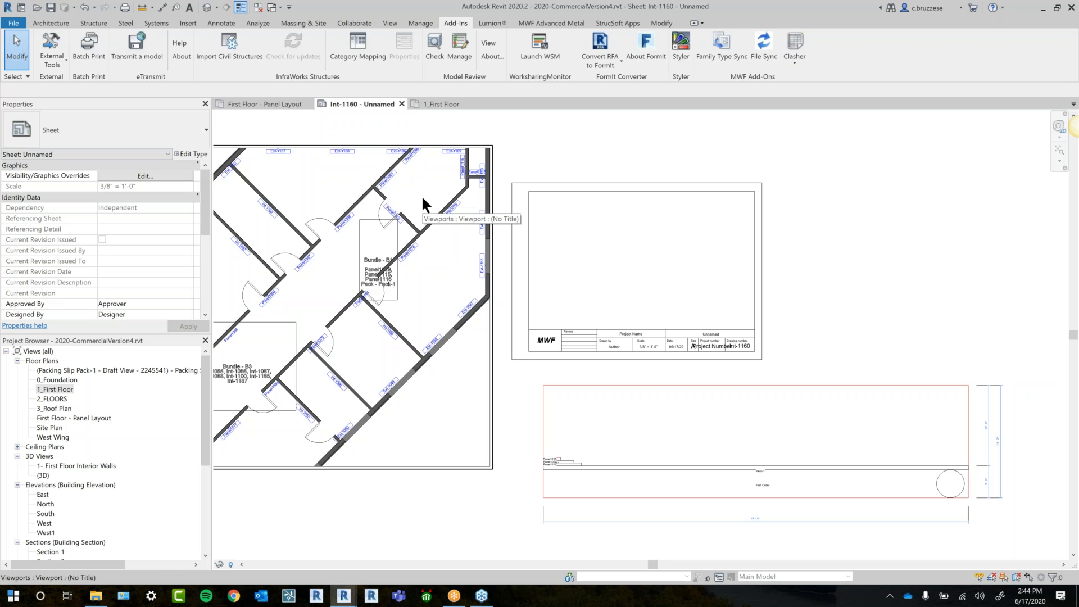
Open Report.pdf from File Explorer and review the stacking diagram, bundle summary and wall panel table of Bundle B1
left_click(95, 595)
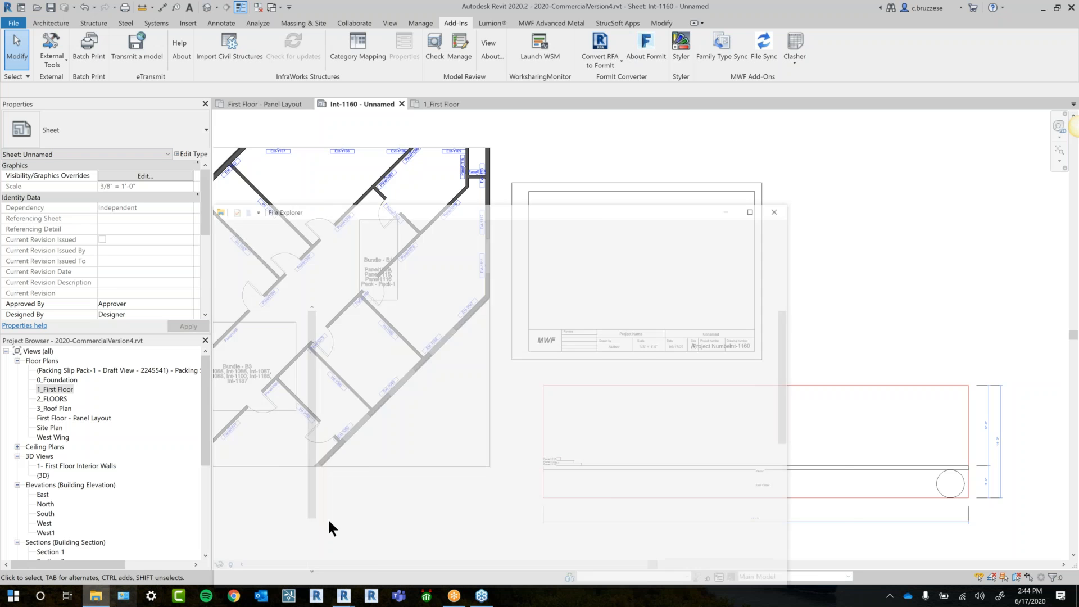
double_click(393, 483)
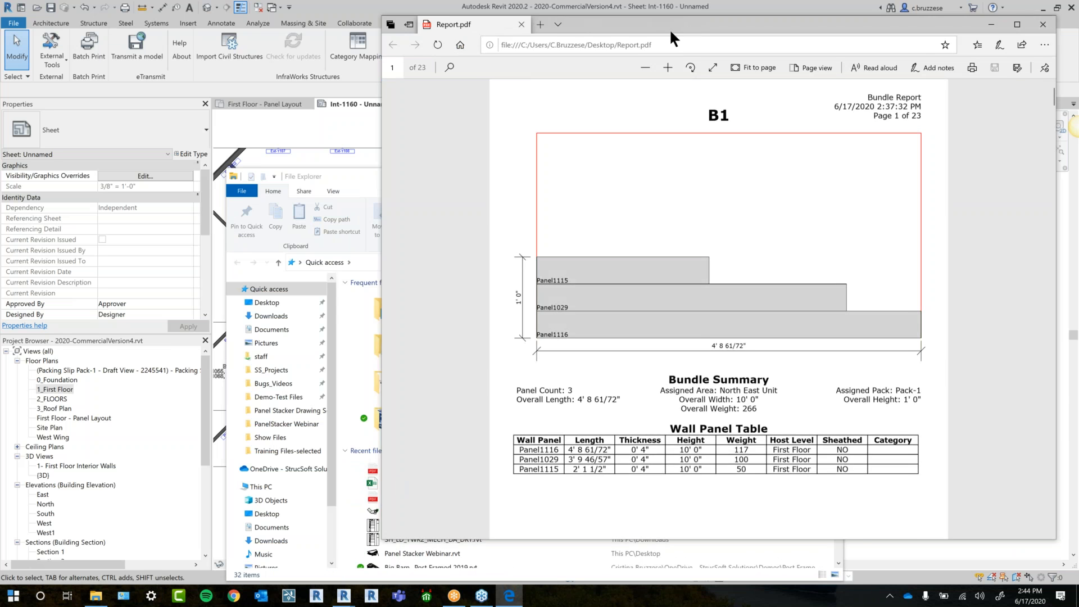
left_click_drag(672, 30, 550, 36)
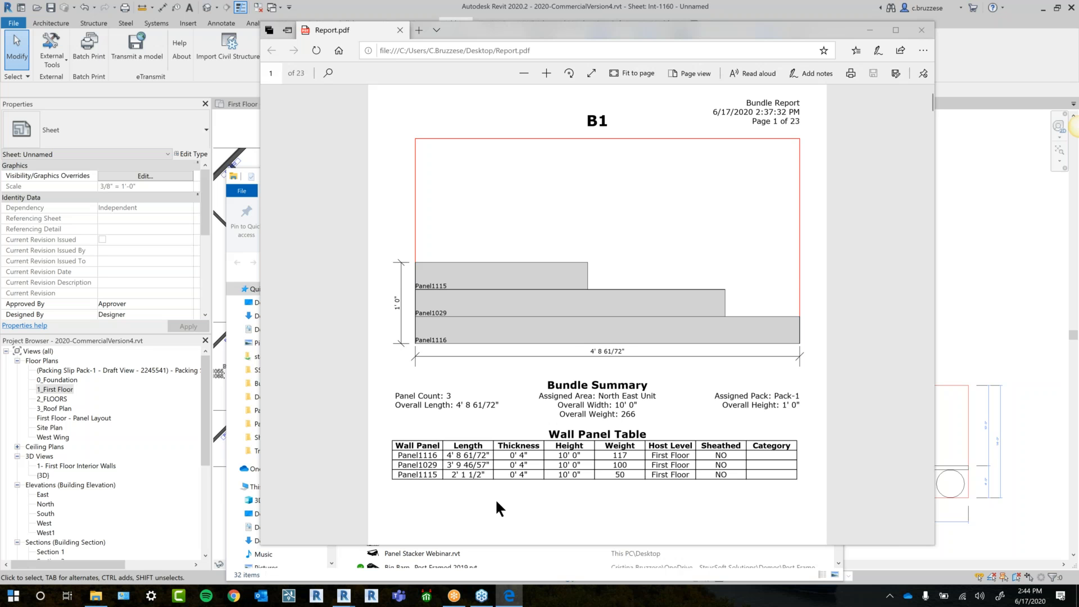
scroll(494, 498, "down", 3)
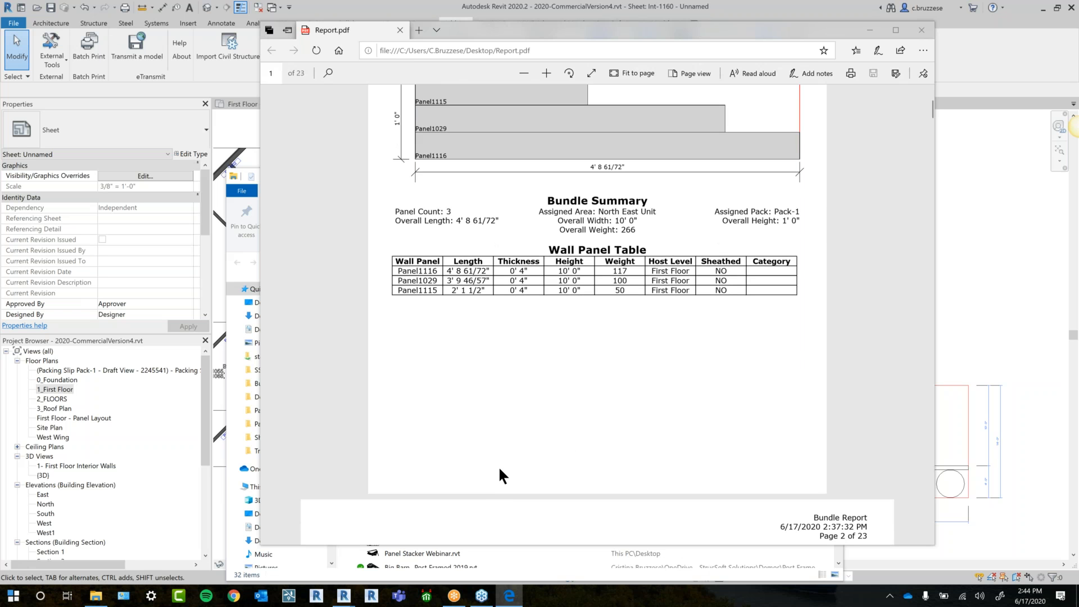
scroll(499, 470, "up", 3)
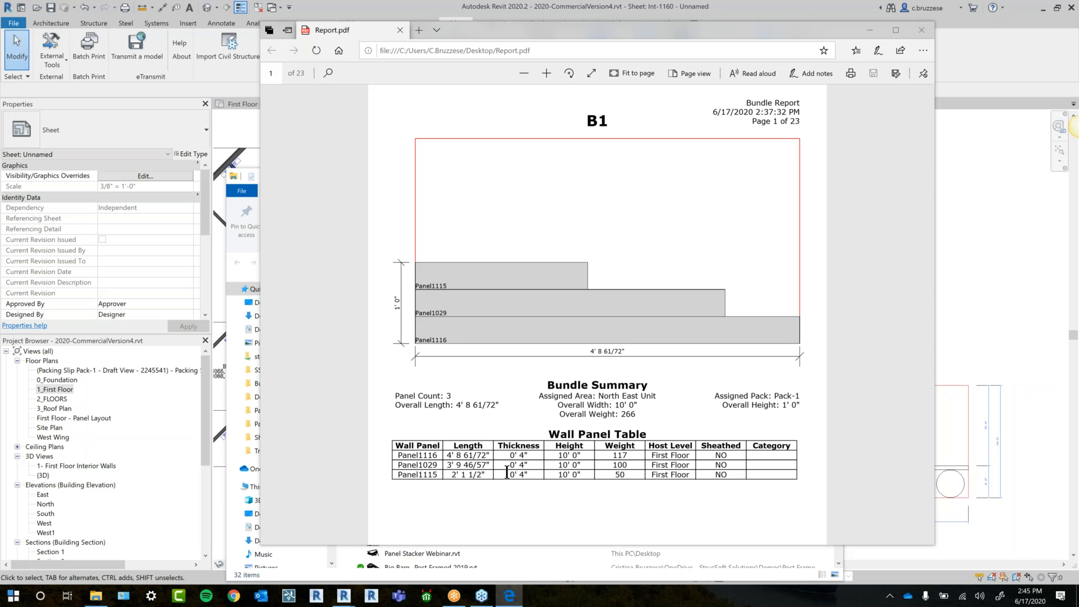
Examine the shop drawings of Panel1116 and Panel1029 in the bundle report, and return to the Bundle B1 panel table
scroll(507, 472, "down", 15)
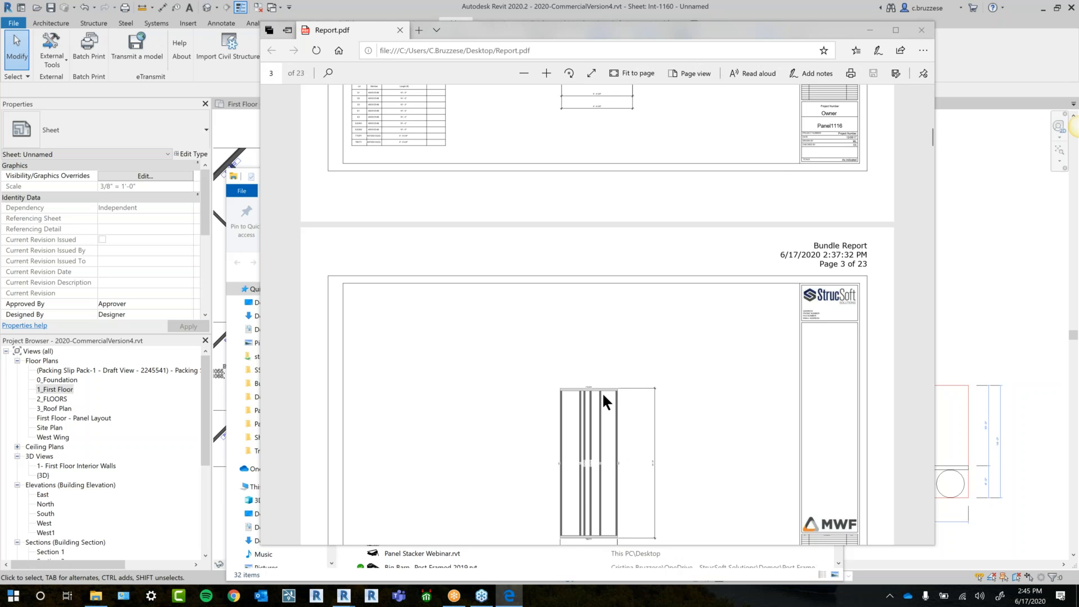
scroll(584, 380, "down", 10)
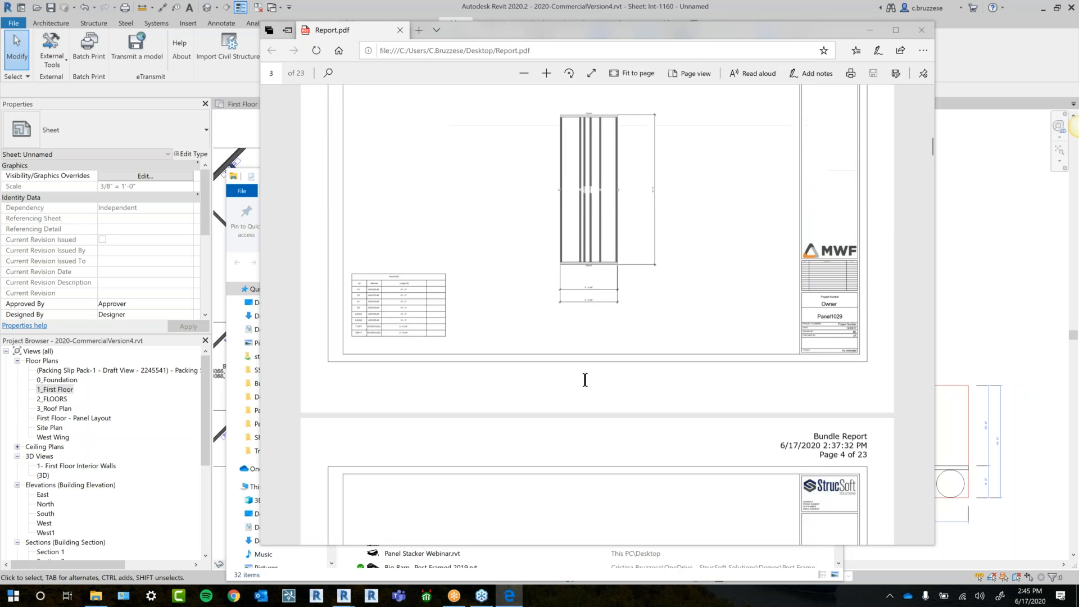
scroll(618, 366, "up", 15)
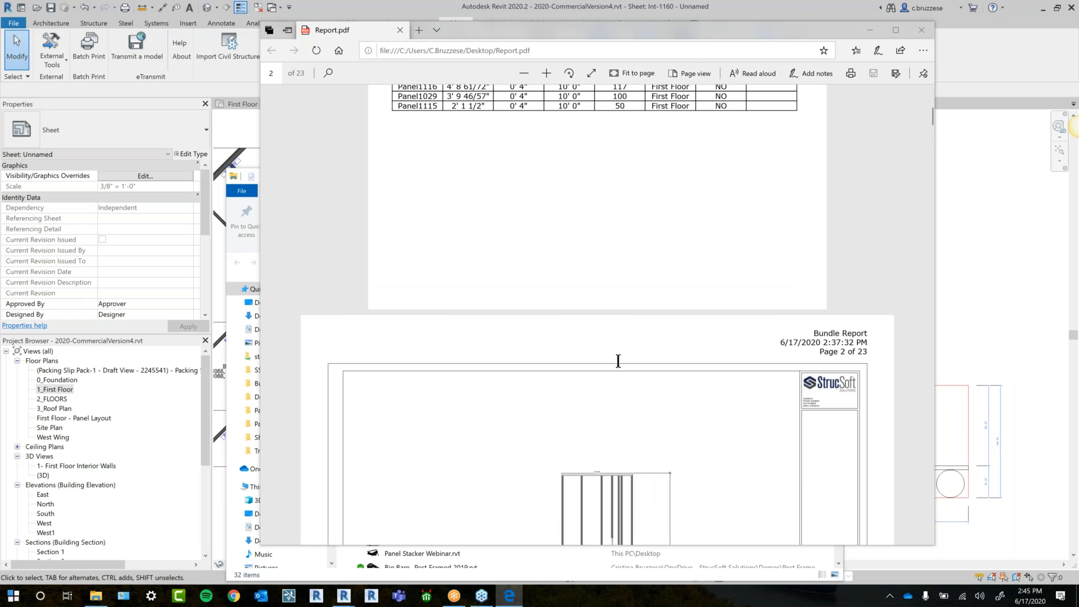
scroll(618, 361, "up", 4)
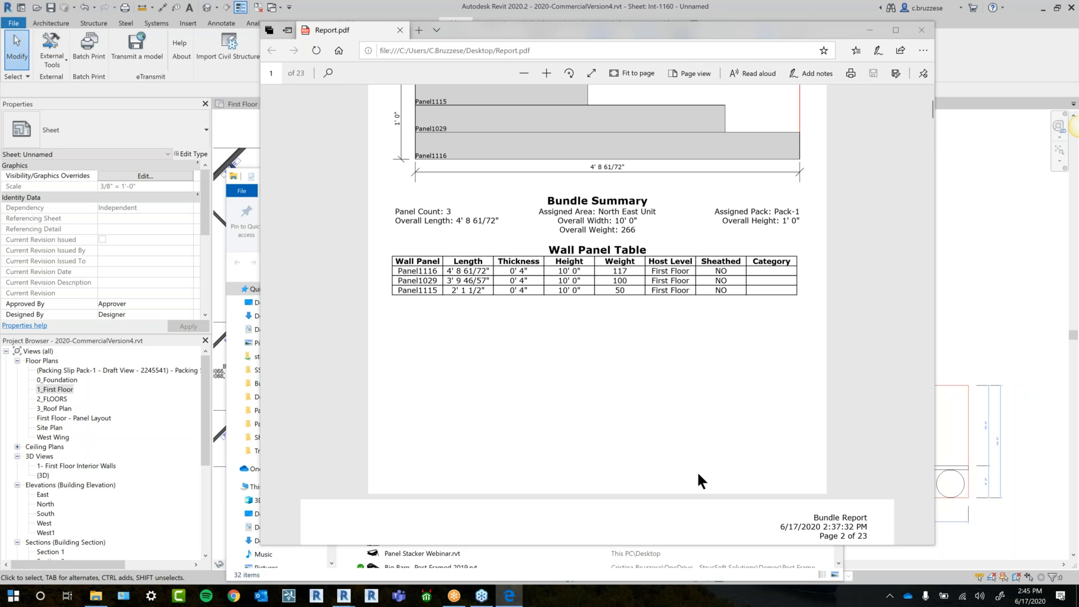
Review the stacking diagram, bundle summary and wall panel table of Bundle B2 on page 5 of the report
scroll(706, 492, "down", 20)
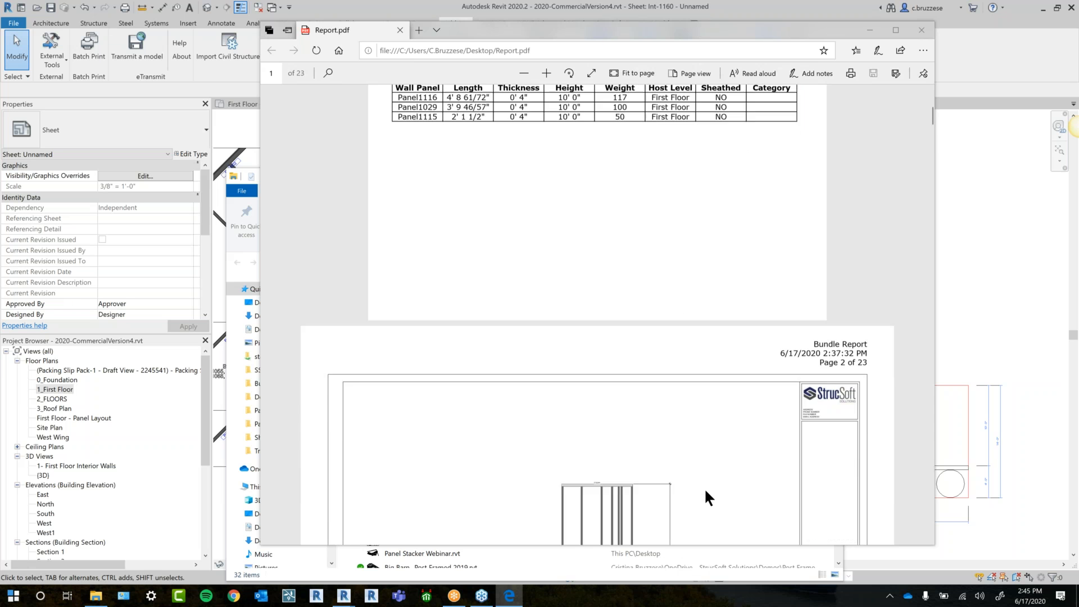
scroll(703, 485, "down", 10)
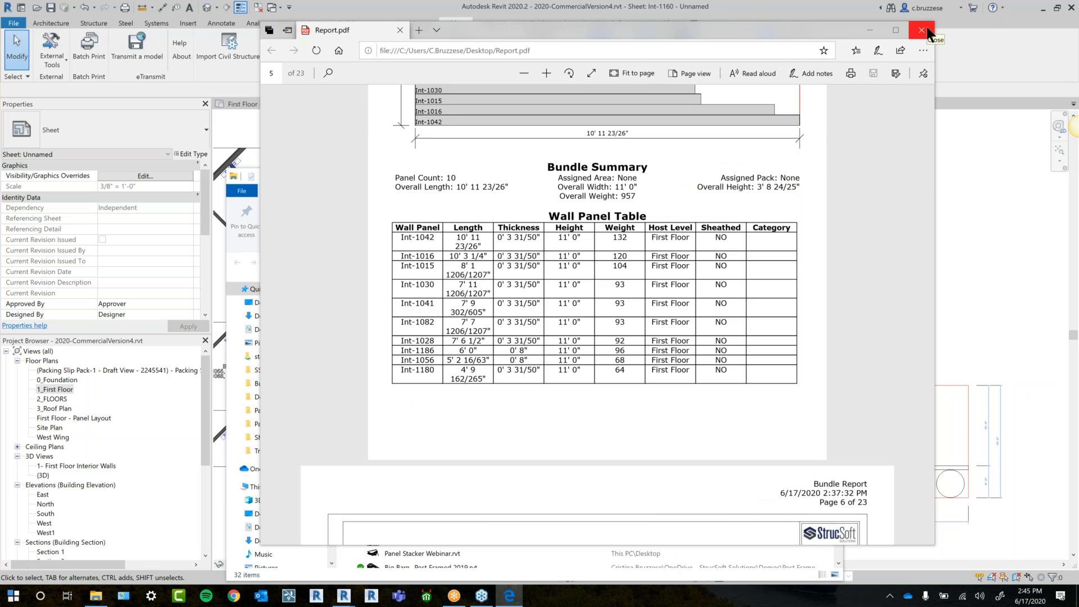
scroll(794, 279, "up", 3)
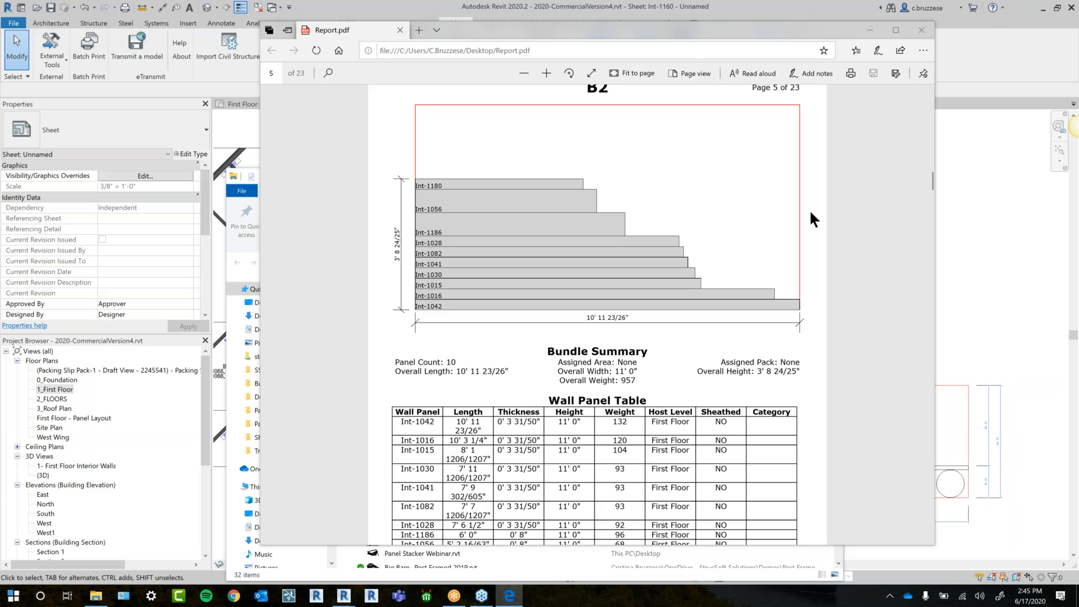
left_click(1073, 30)
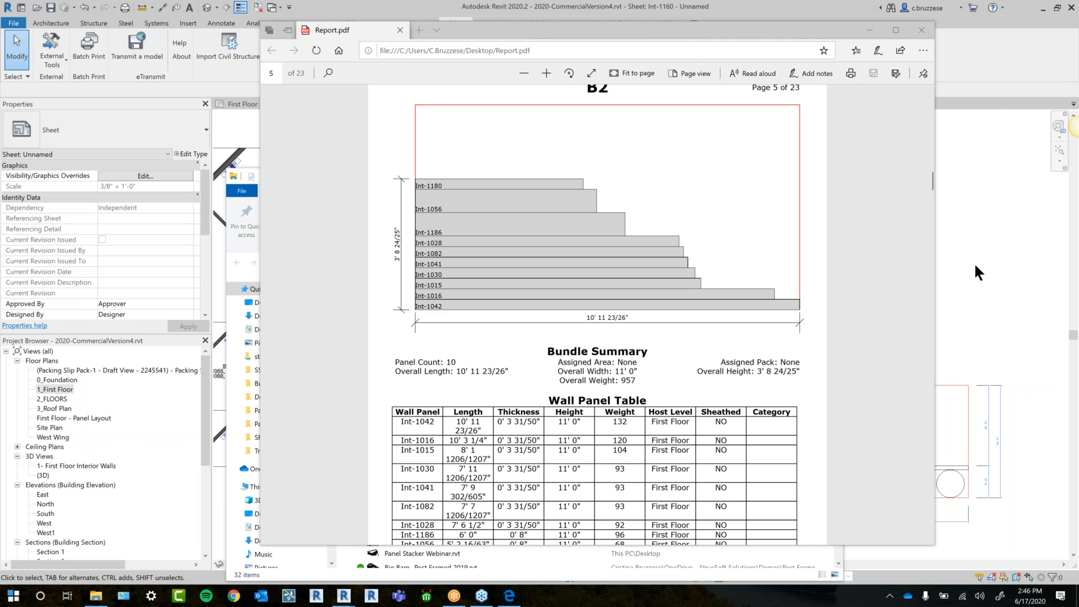